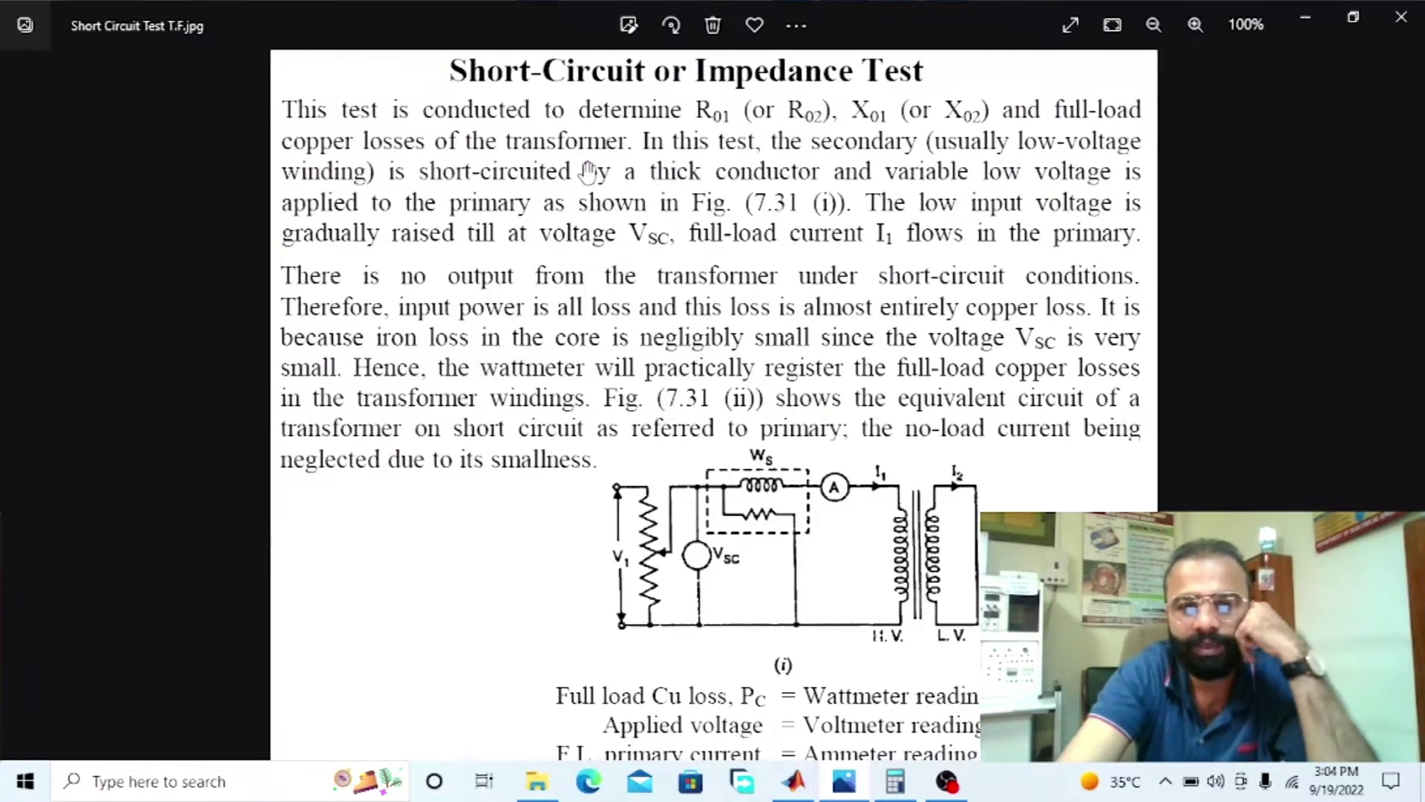
Examine the short-circuit test notes, covering the circuit diagram, the test procedure and the formulas for impedance, reactance and power factor.
left_click_drag(661, 371, 635, 61)
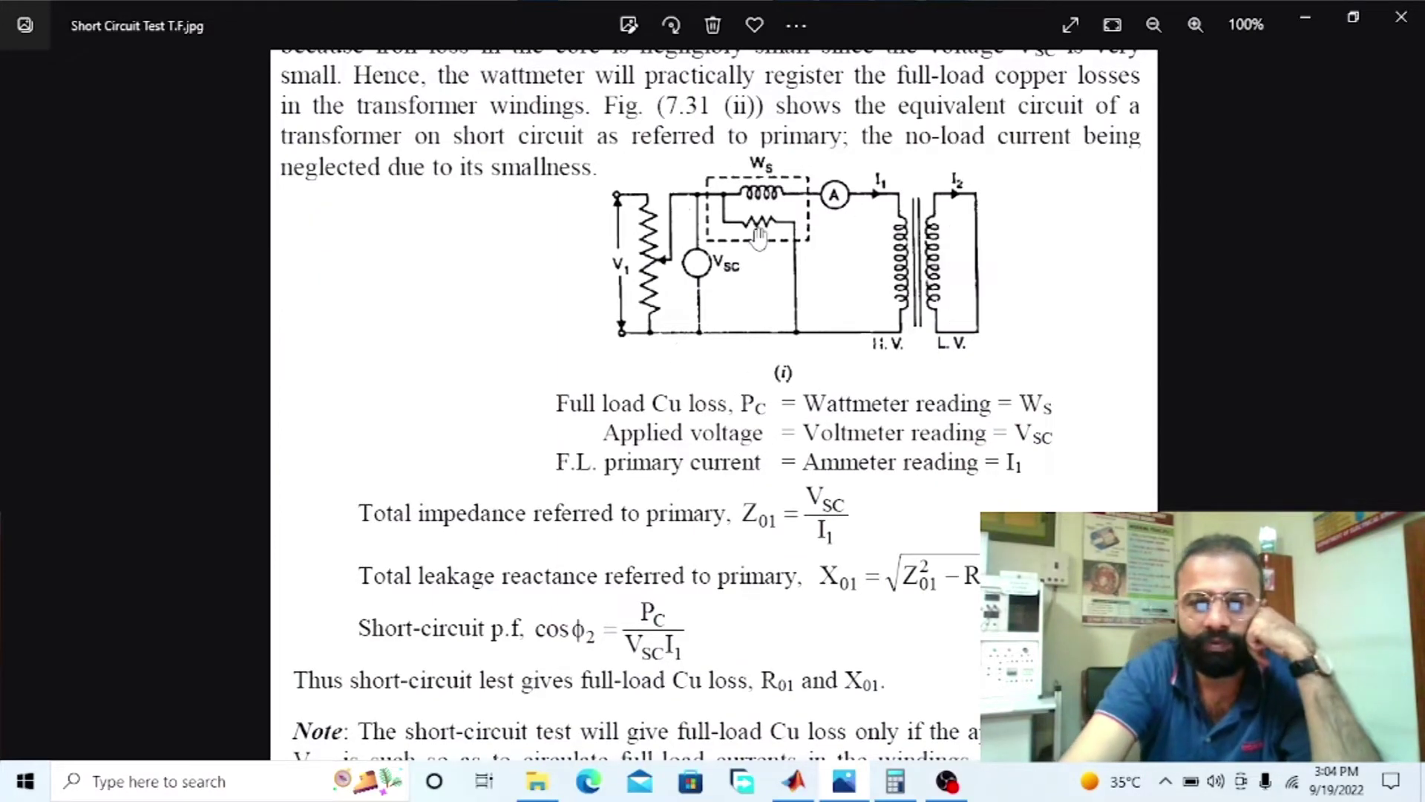
mouse_move(758, 236)
left_mouse_down()
mouse_move(757, 349)
mouse_move(748, 223)
mouse_move(746, 235)
left_mouse_up()
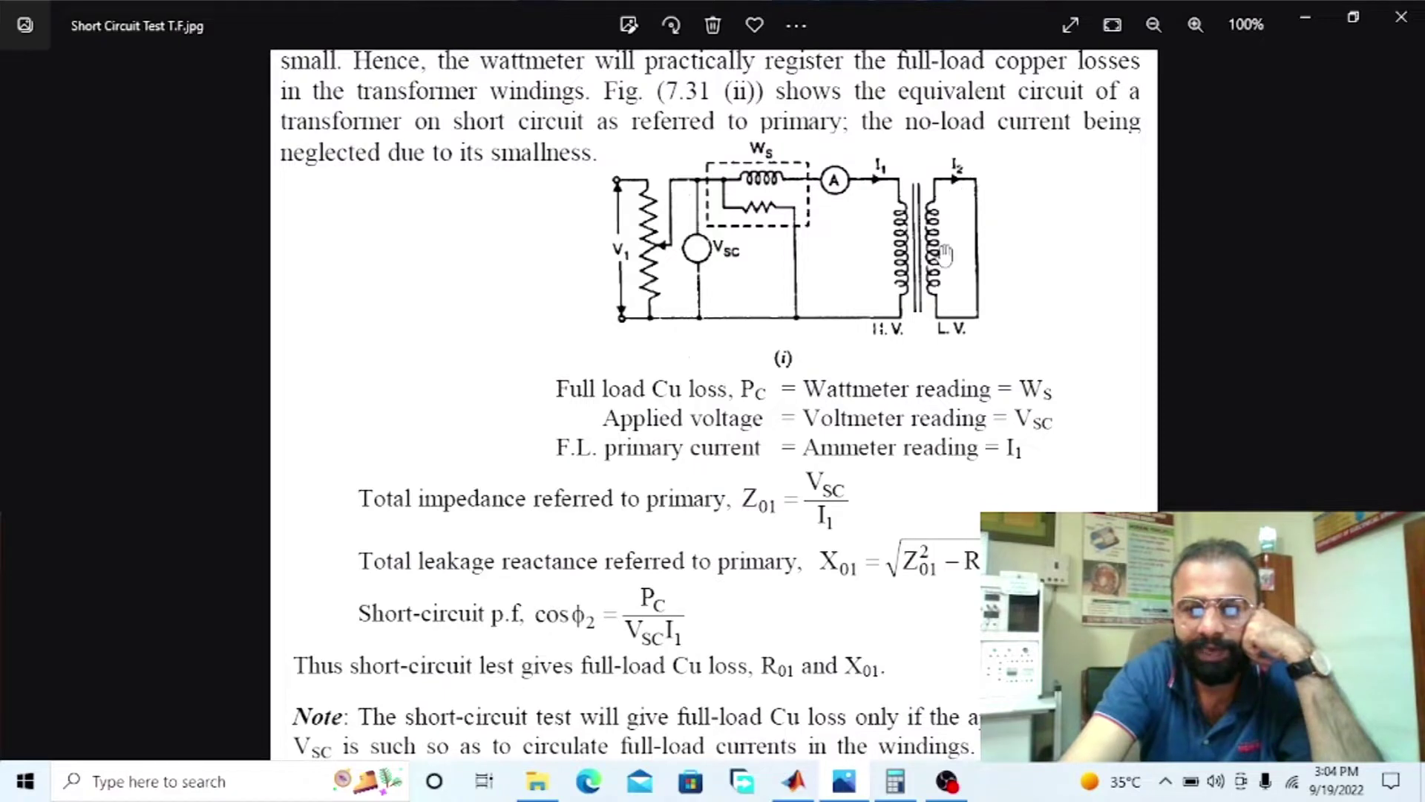
scroll(959, 327, "down", 1)
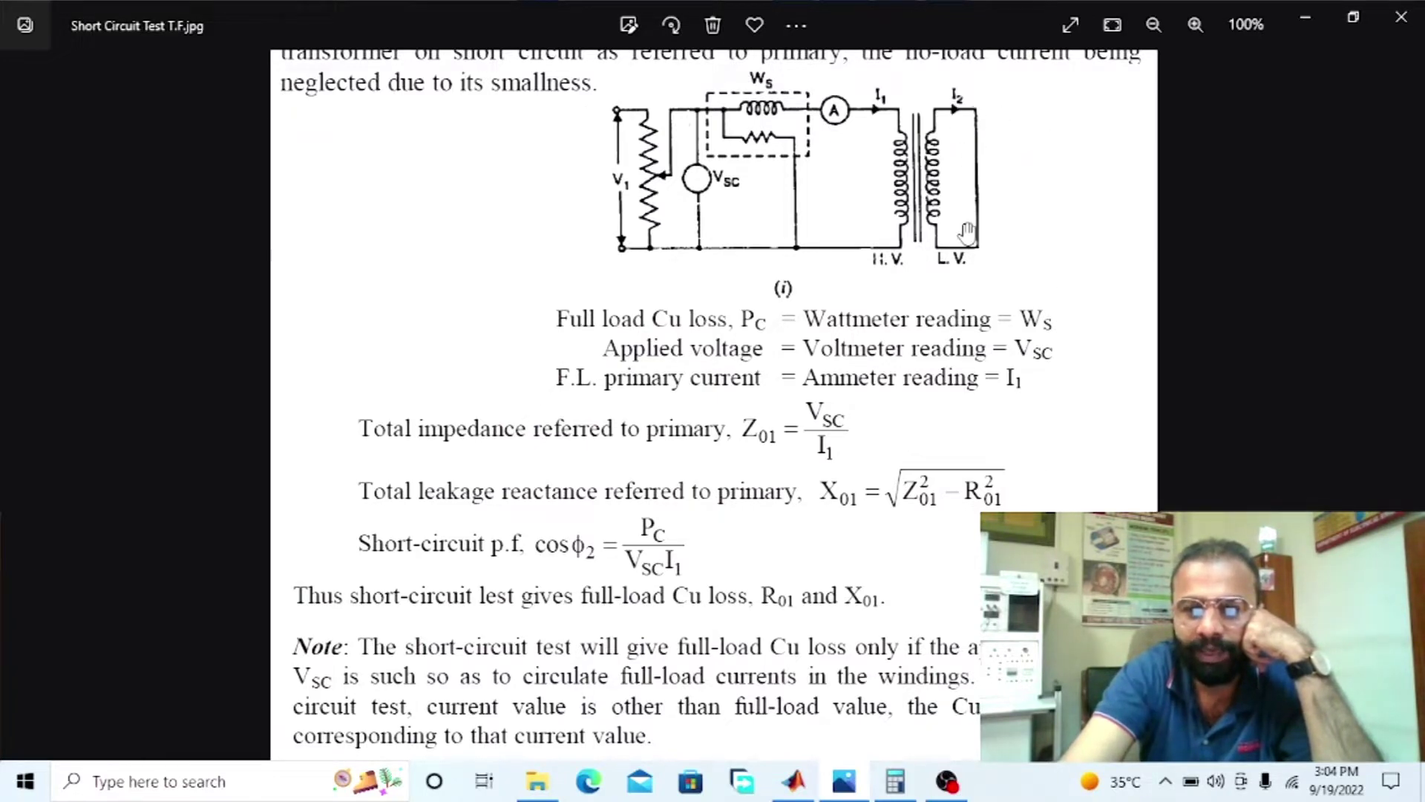
scroll(918, 256, "up", 5)
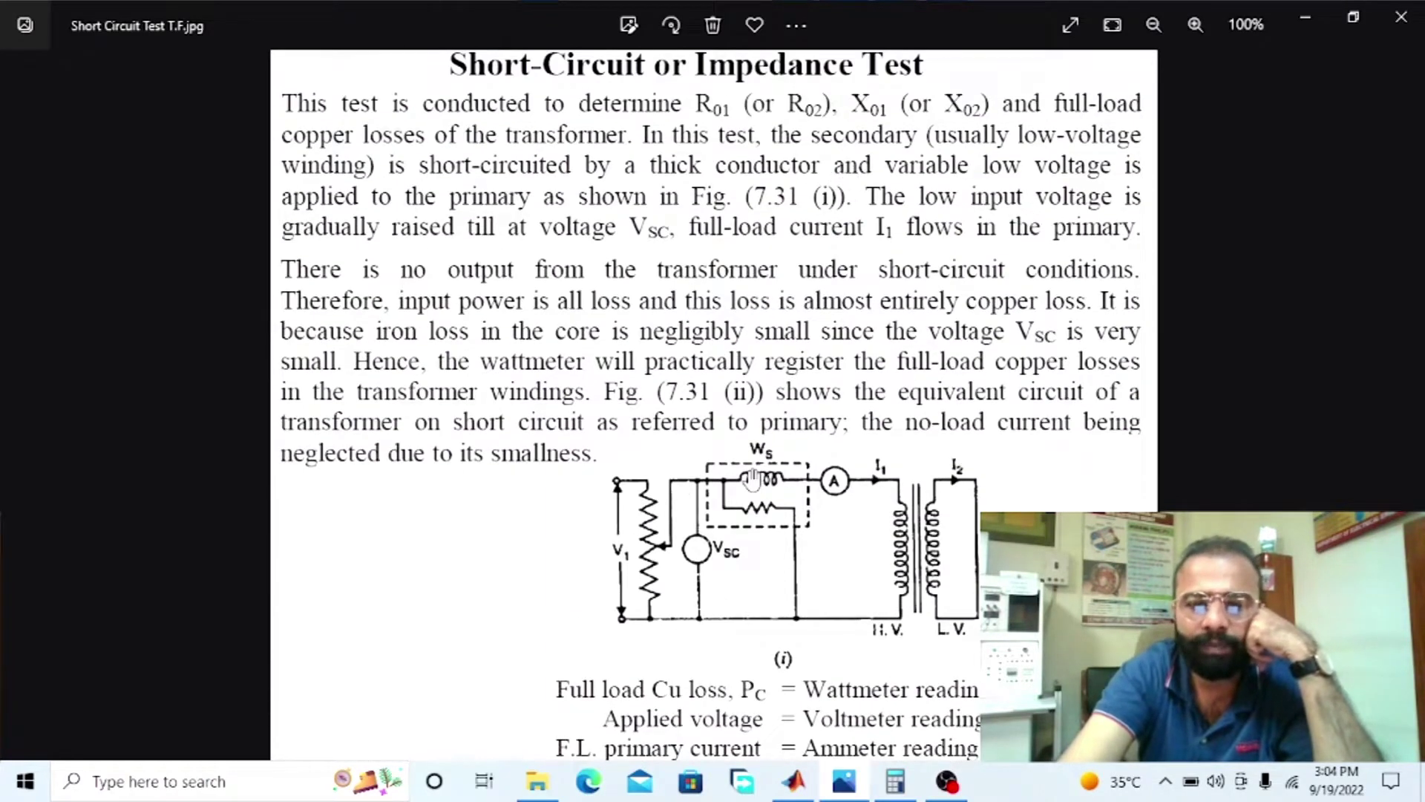
left_click_drag(737, 523, 735, 434)
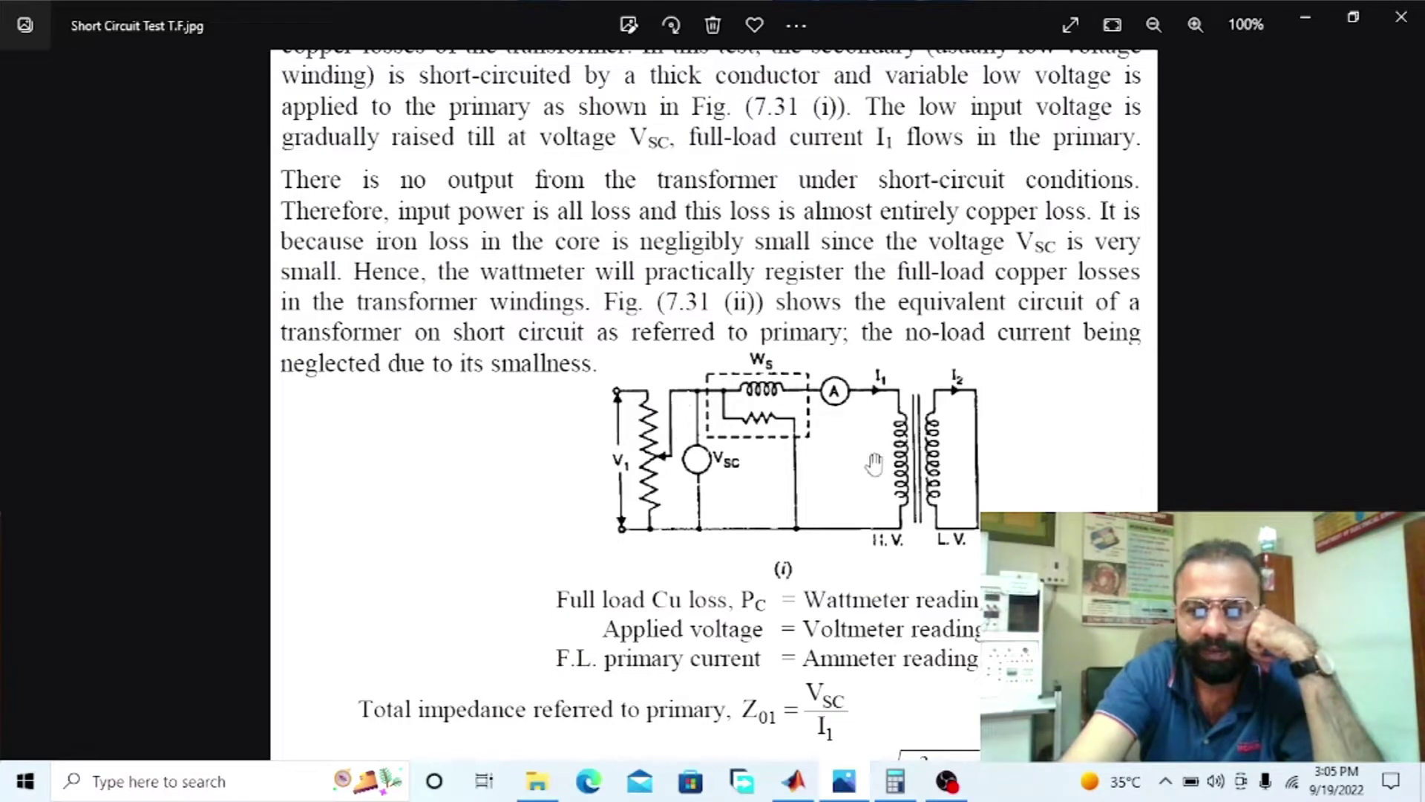
left_click_drag(840, 533, 835, 496)
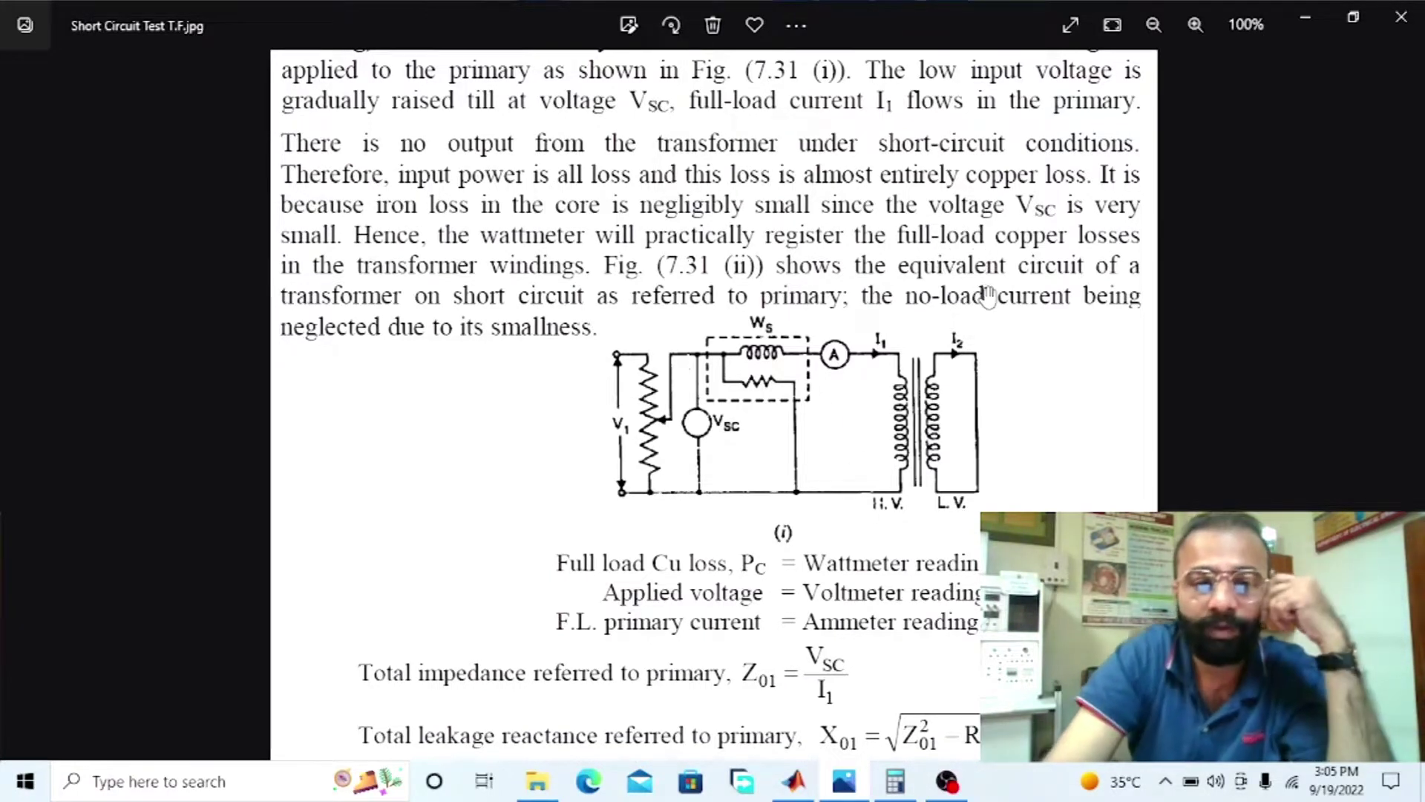
left_click_drag(982, 397, 967, 301)
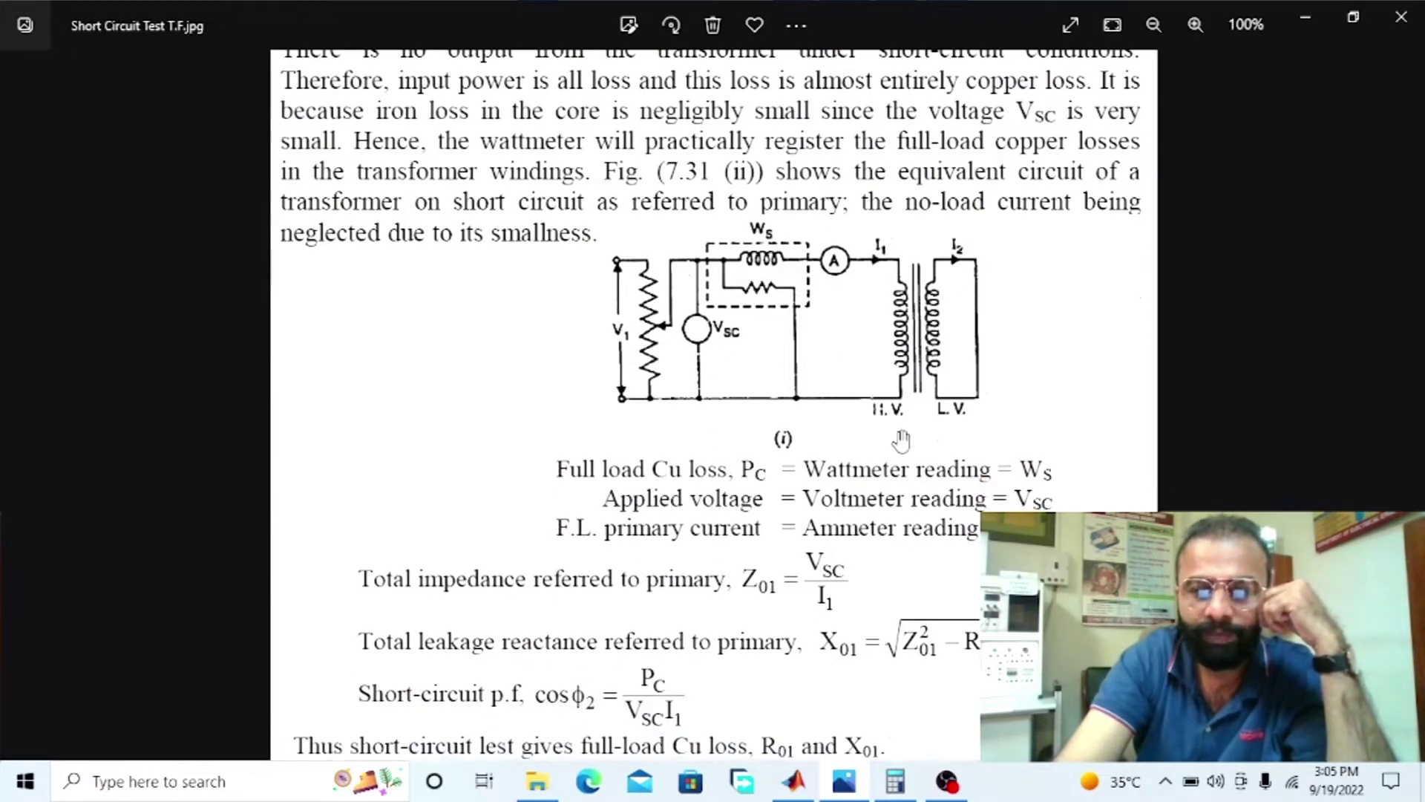
left_click_drag(789, 277, 807, 325)
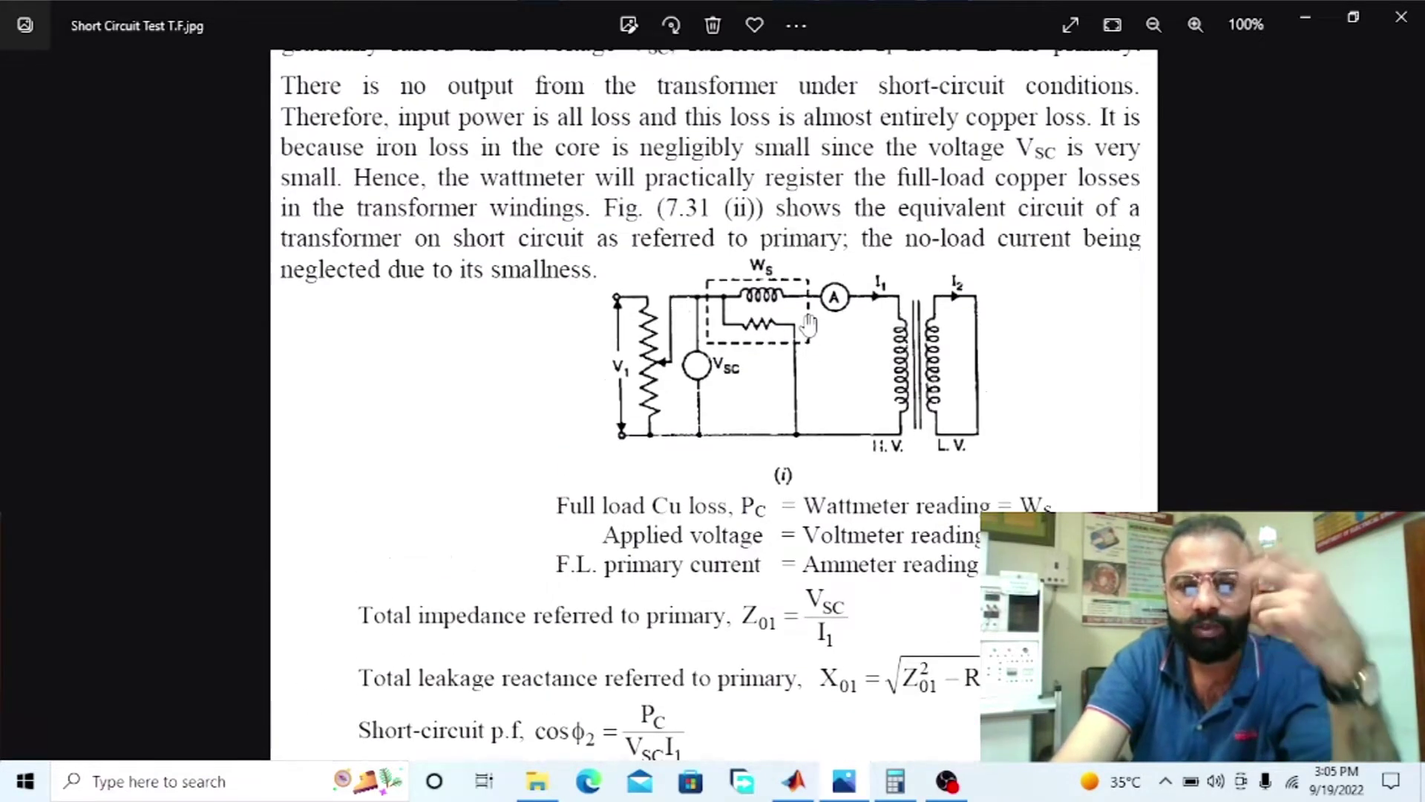
Switch to MATLAB and create a new blank Simulink model.
left_click(792, 779)
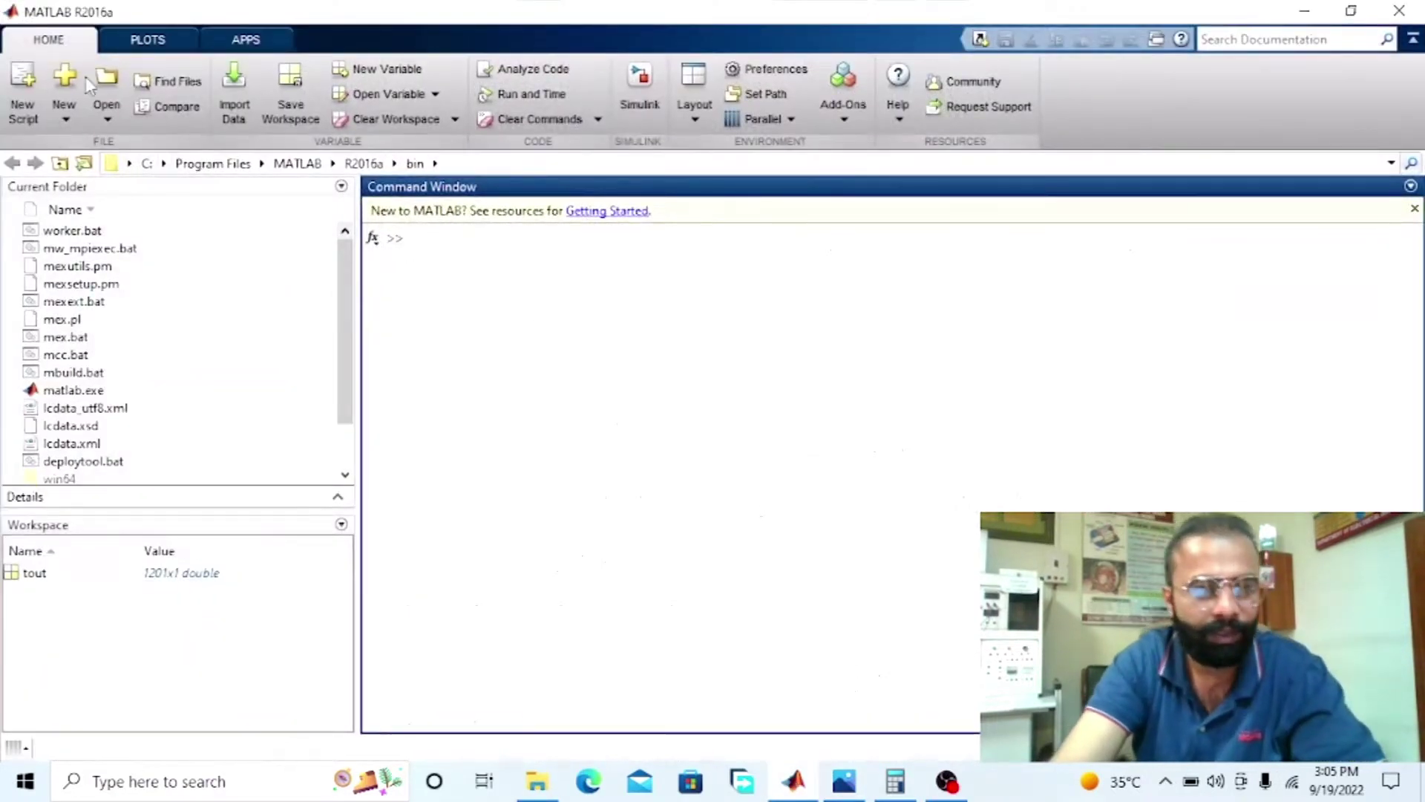
left_click(75, 98)
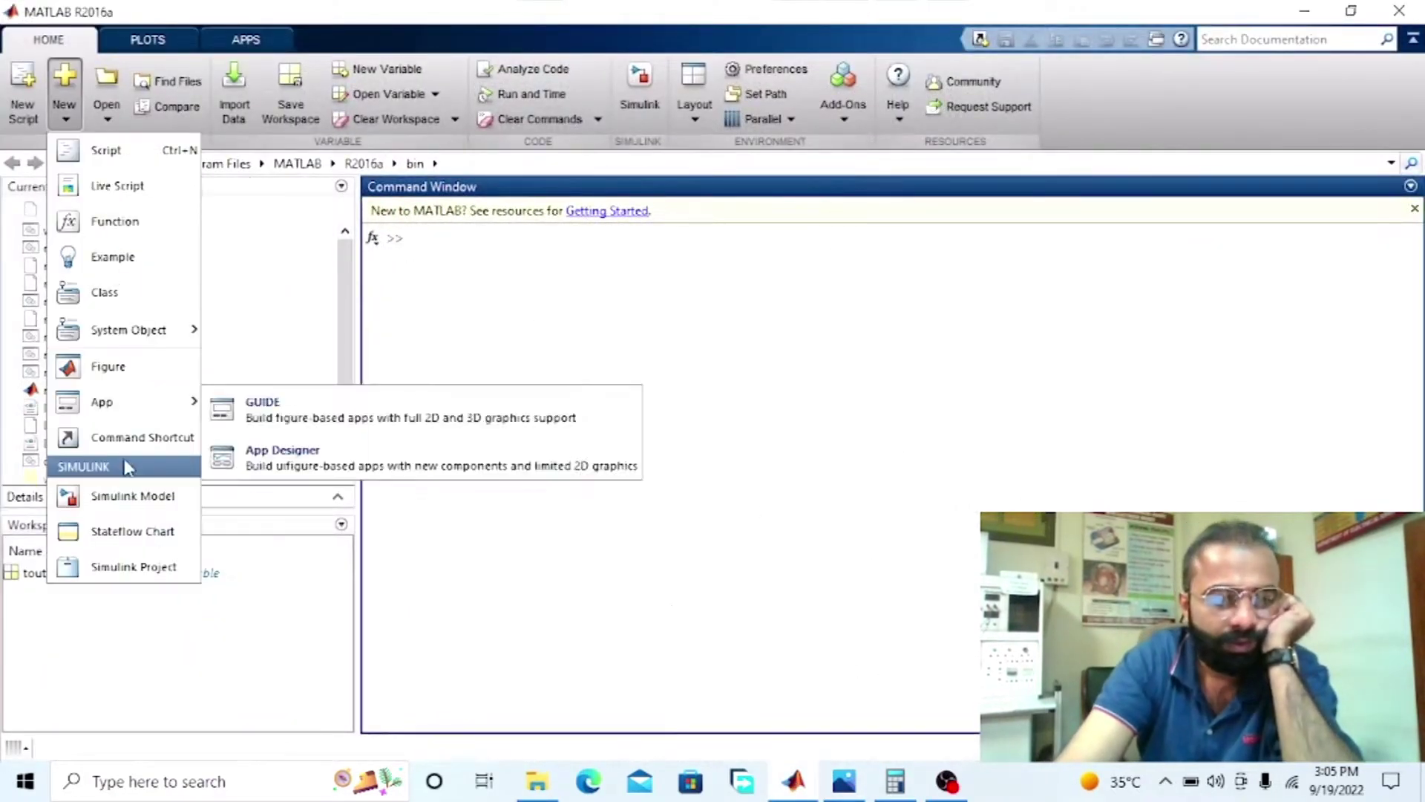
left_click(129, 495)
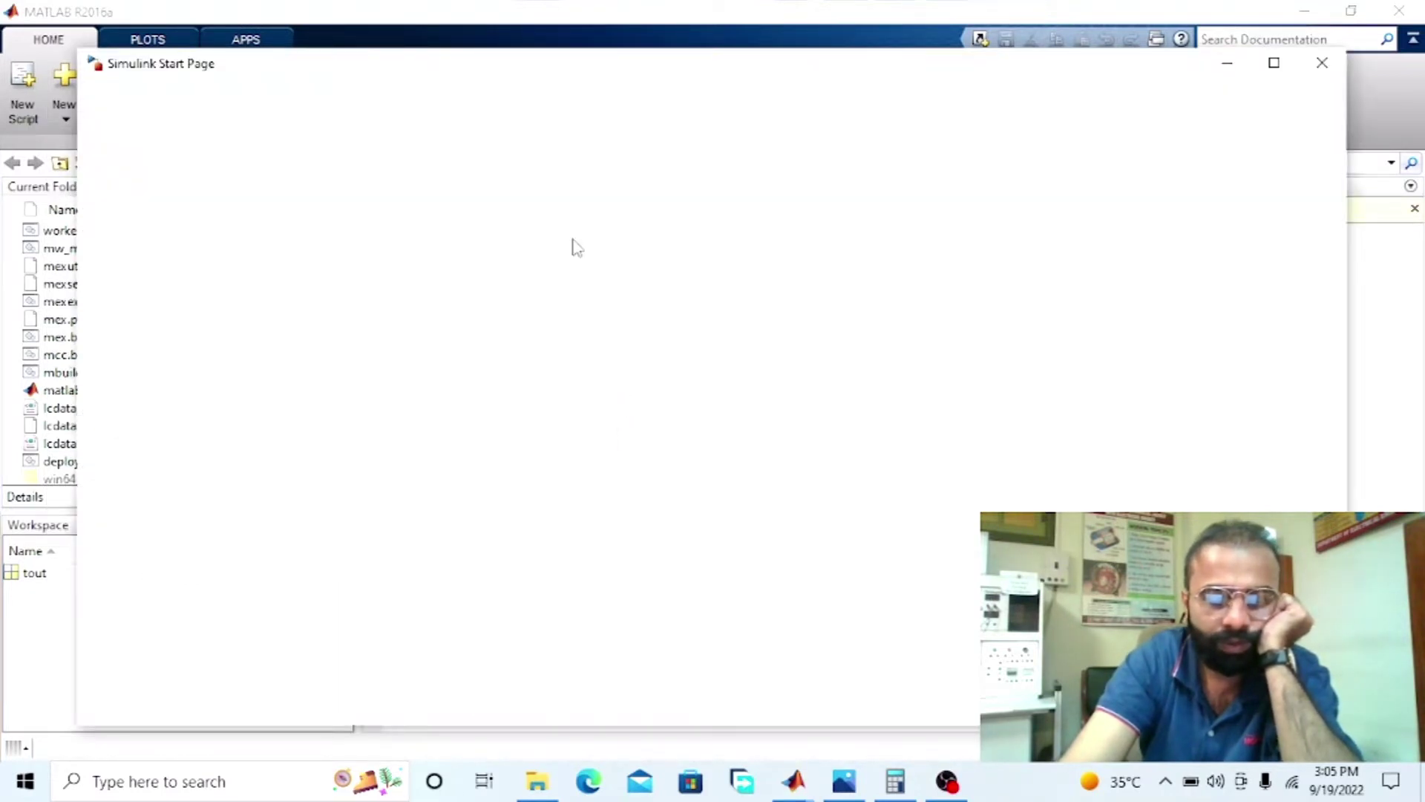
left_click(505, 467)
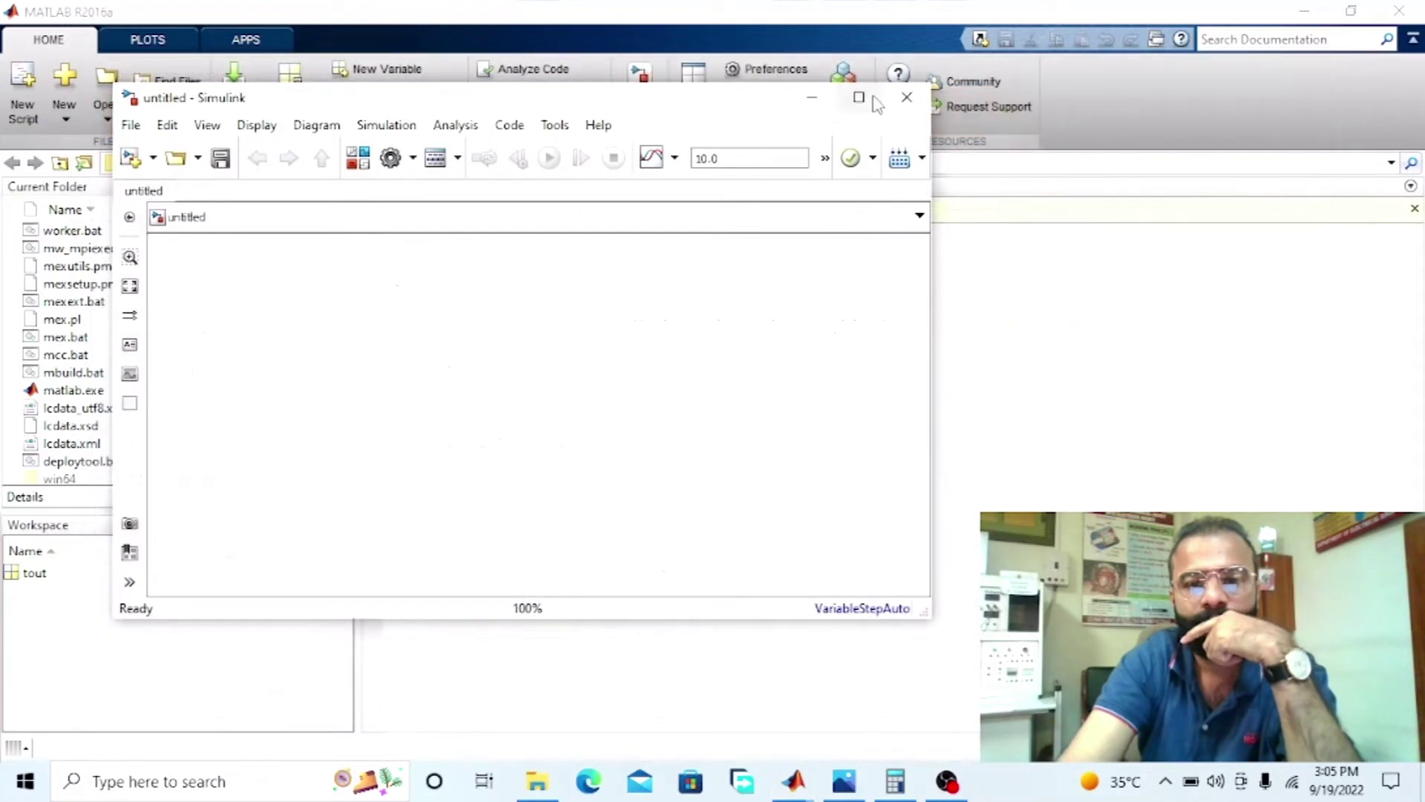
Minimize the blank model and open the power systems block library with the powerlib command.
left_click(812, 98)
type("po")
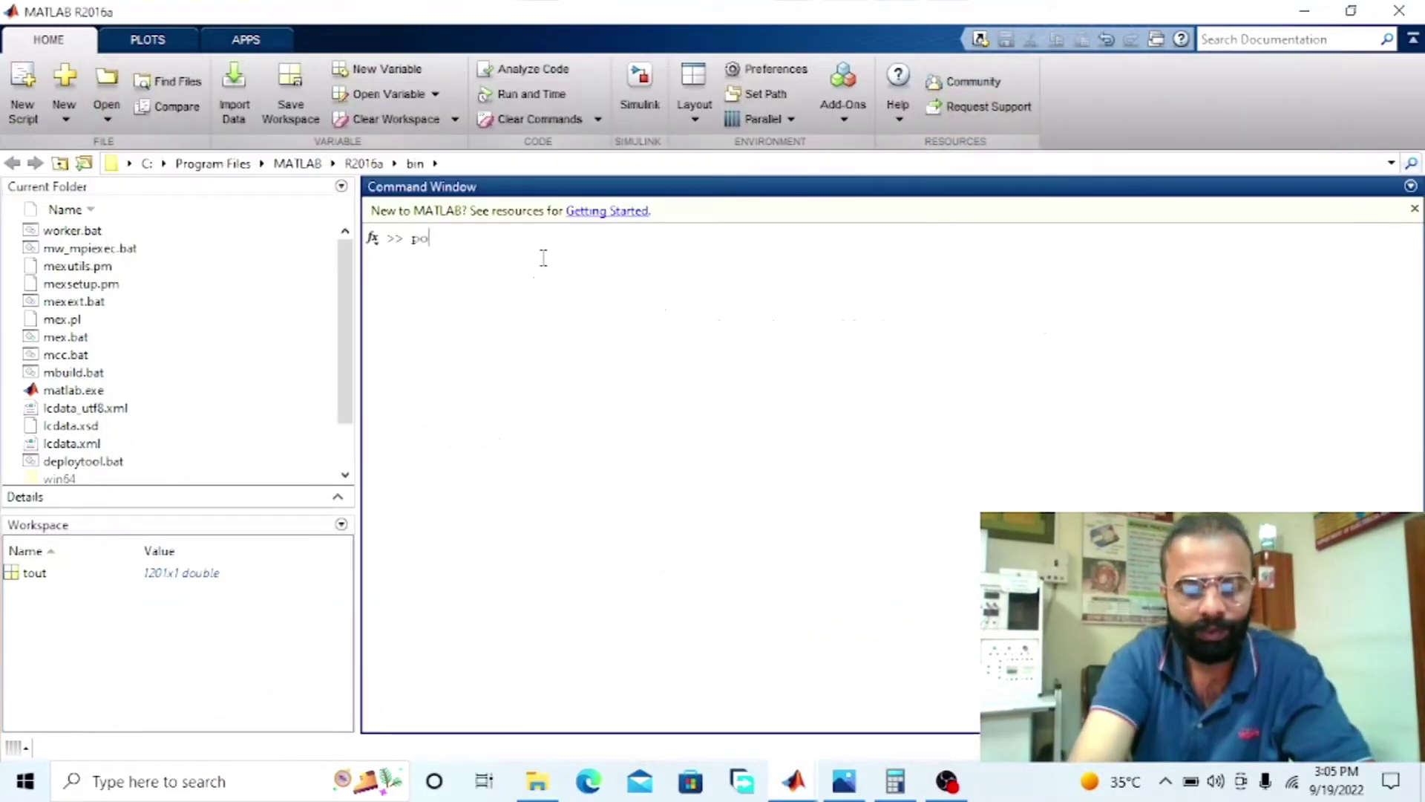
type("werlib")
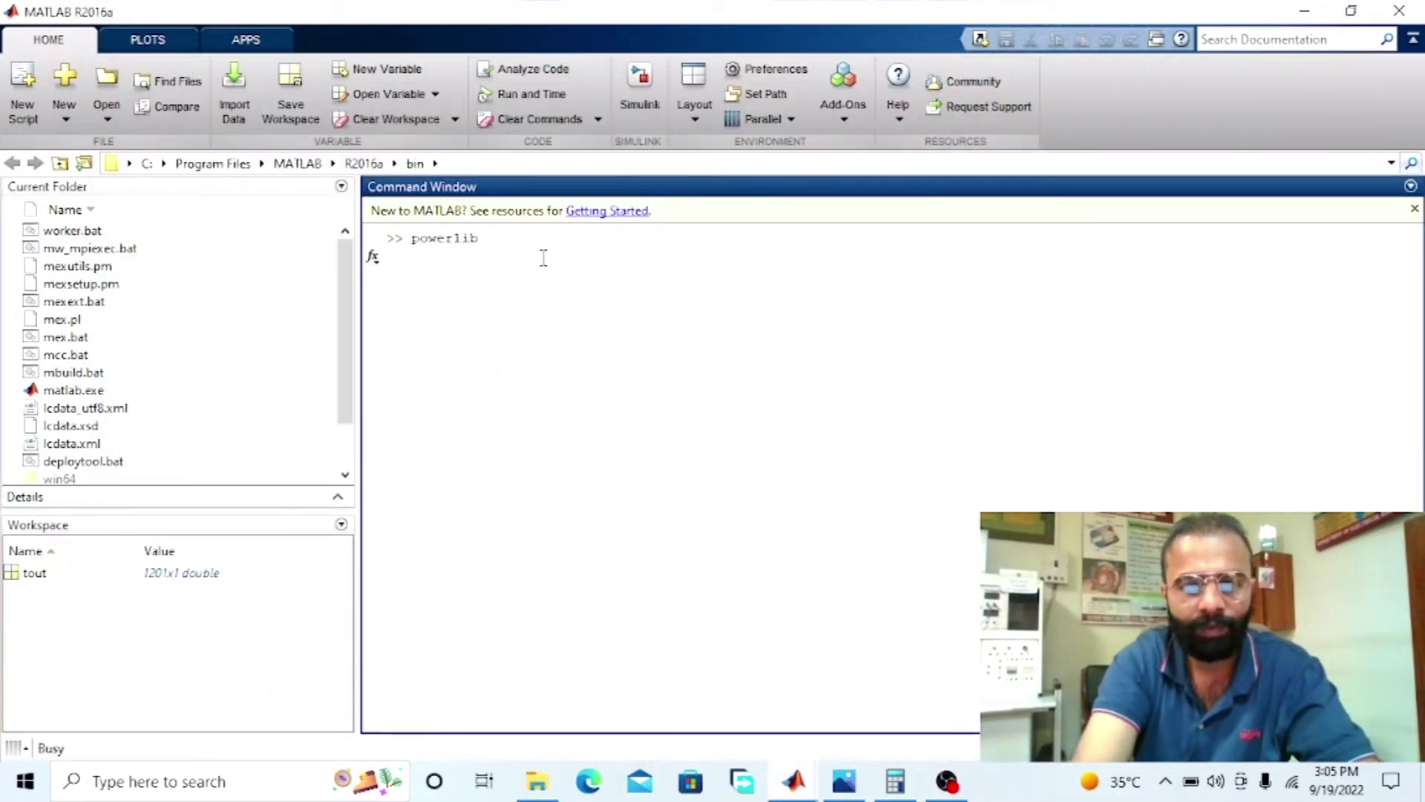
key("Return")
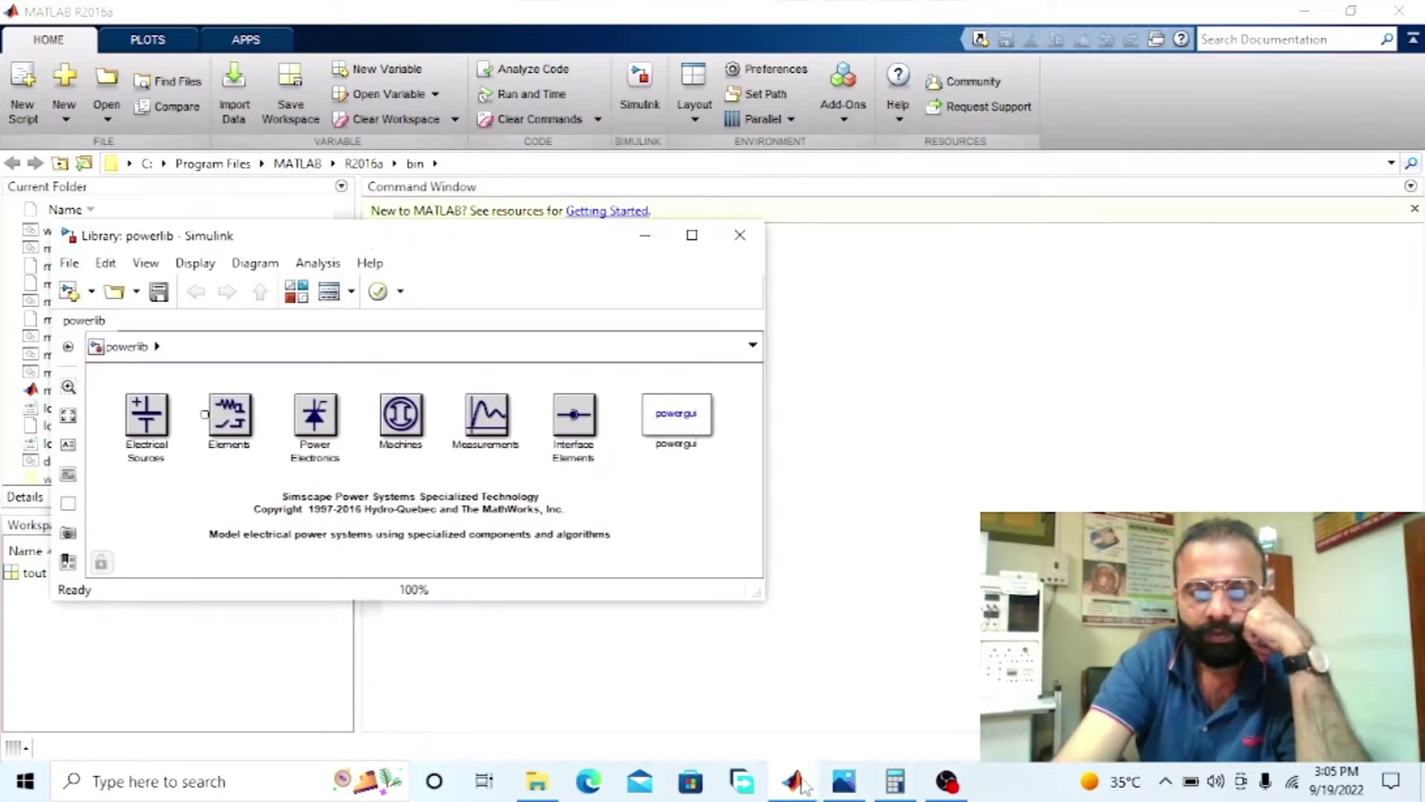
Bring the untitled model back beside the powerlib library and add an AC Voltage Source from Electrical Sources to it.
mouse_move(798, 783)
left_click(800, 668)
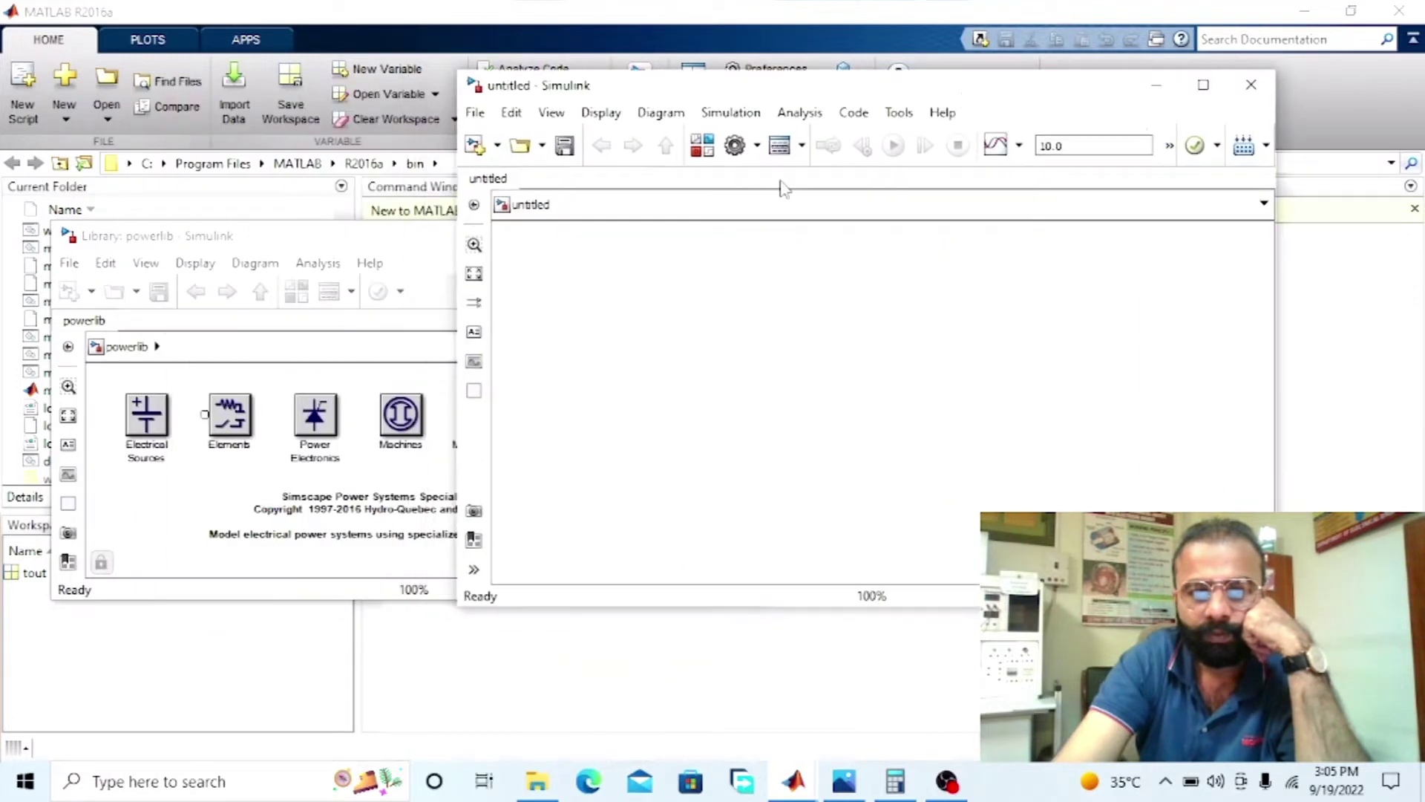
left_click(327, 252)
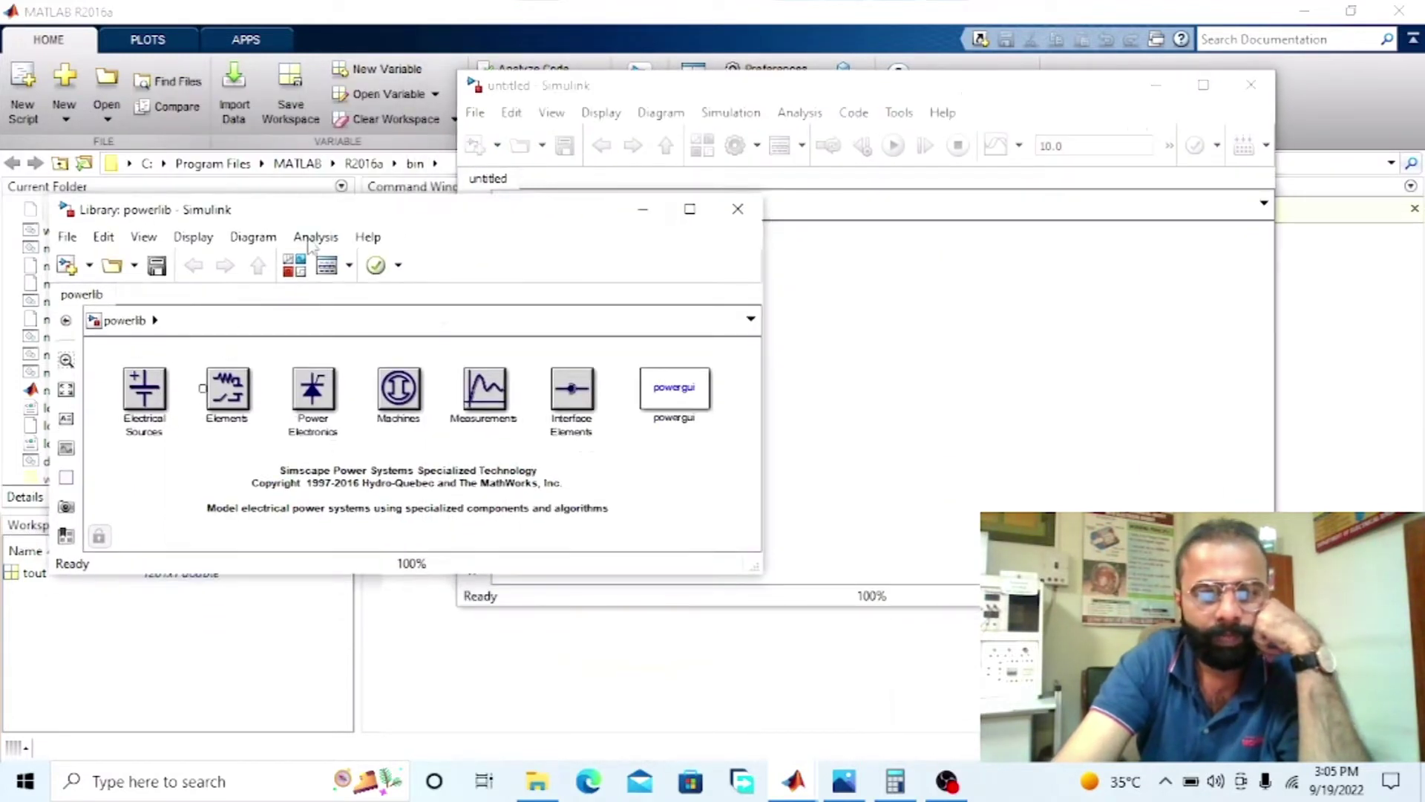
double_click(145, 388)
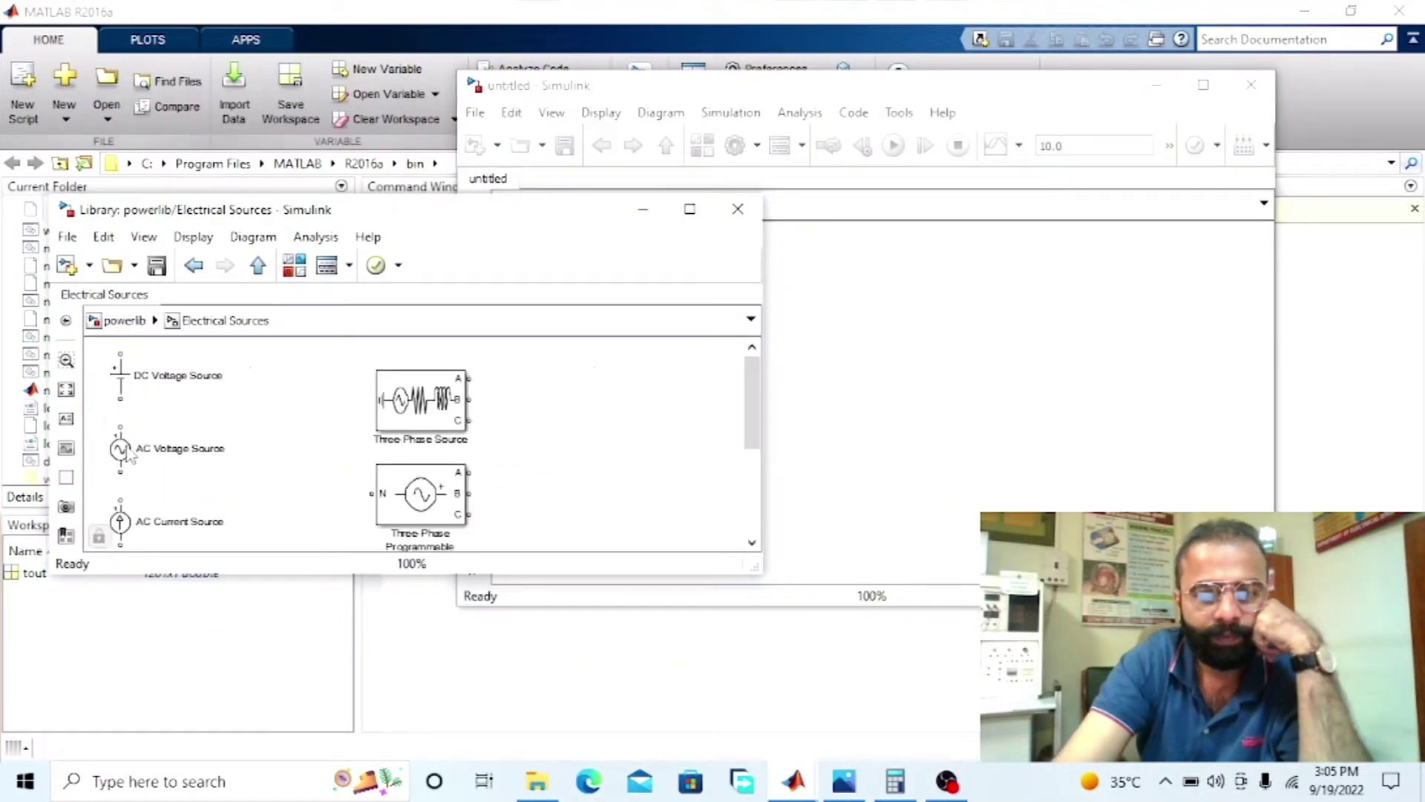
left_click_drag(119, 448, 799, 364)
Add a Saturable Transformer from the Elements library to the model, beside the AC Voltage Source.
left_click(312, 276)
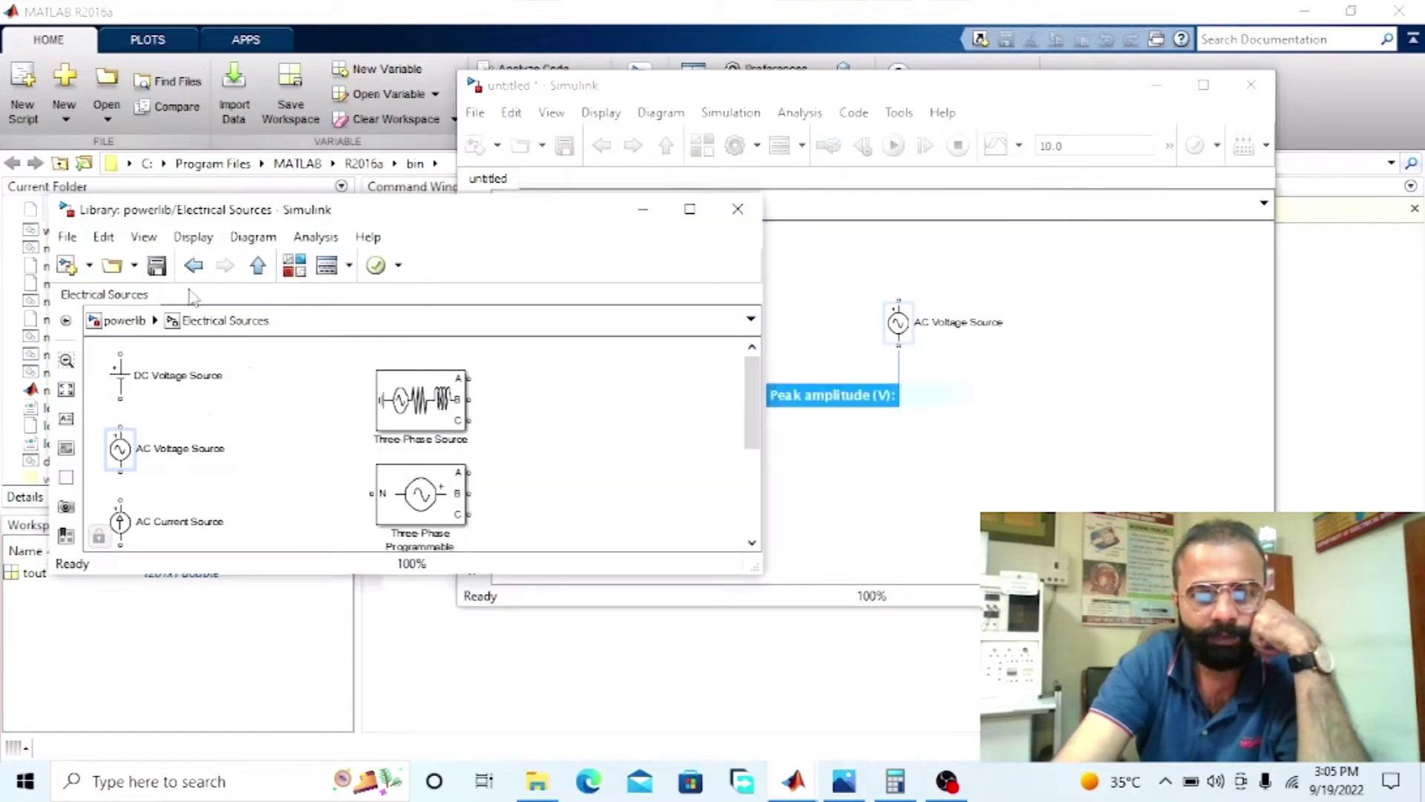
left_click(258, 269)
double_click(222, 388)
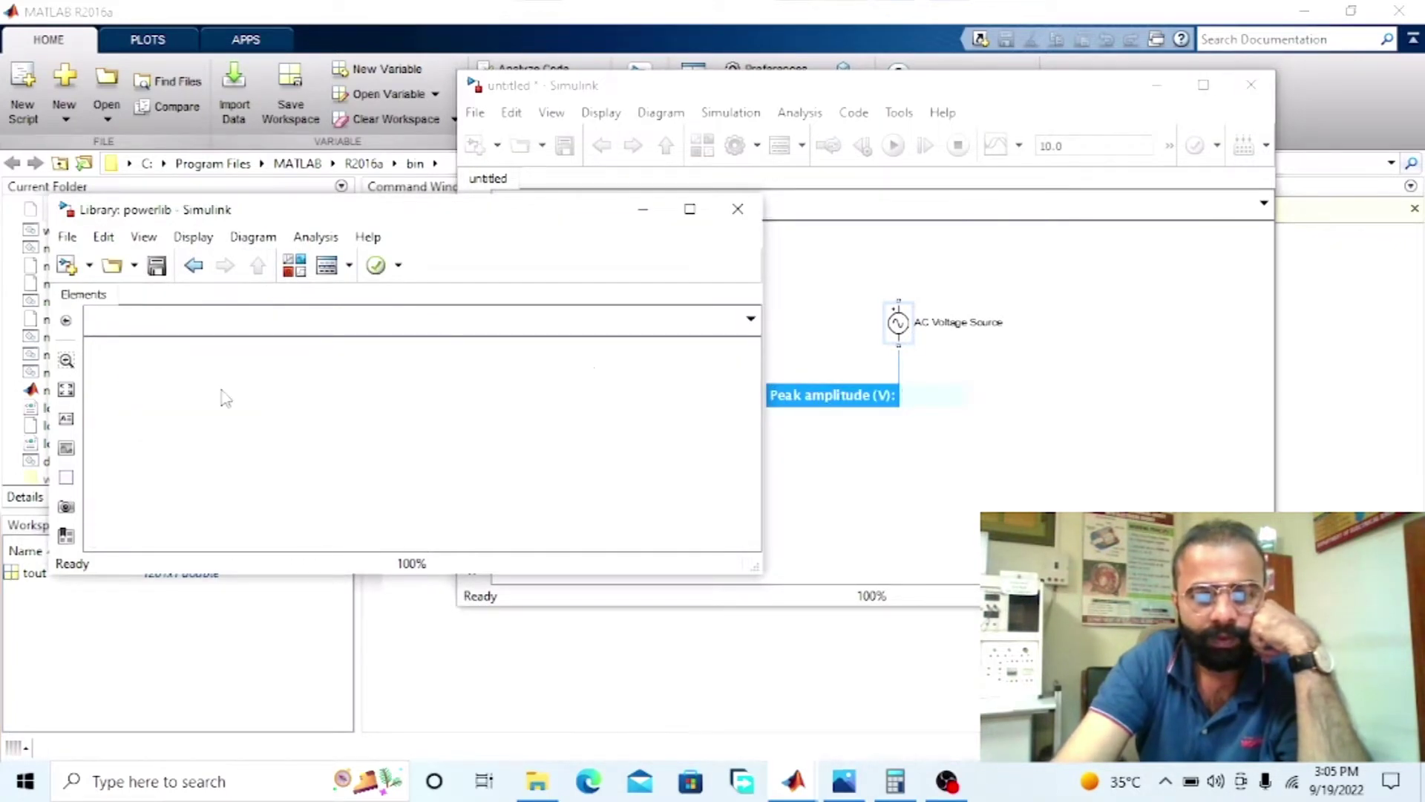
left_click_drag(753, 367, 753, 491)
left_click_drag(872, 406, 1097, 304)
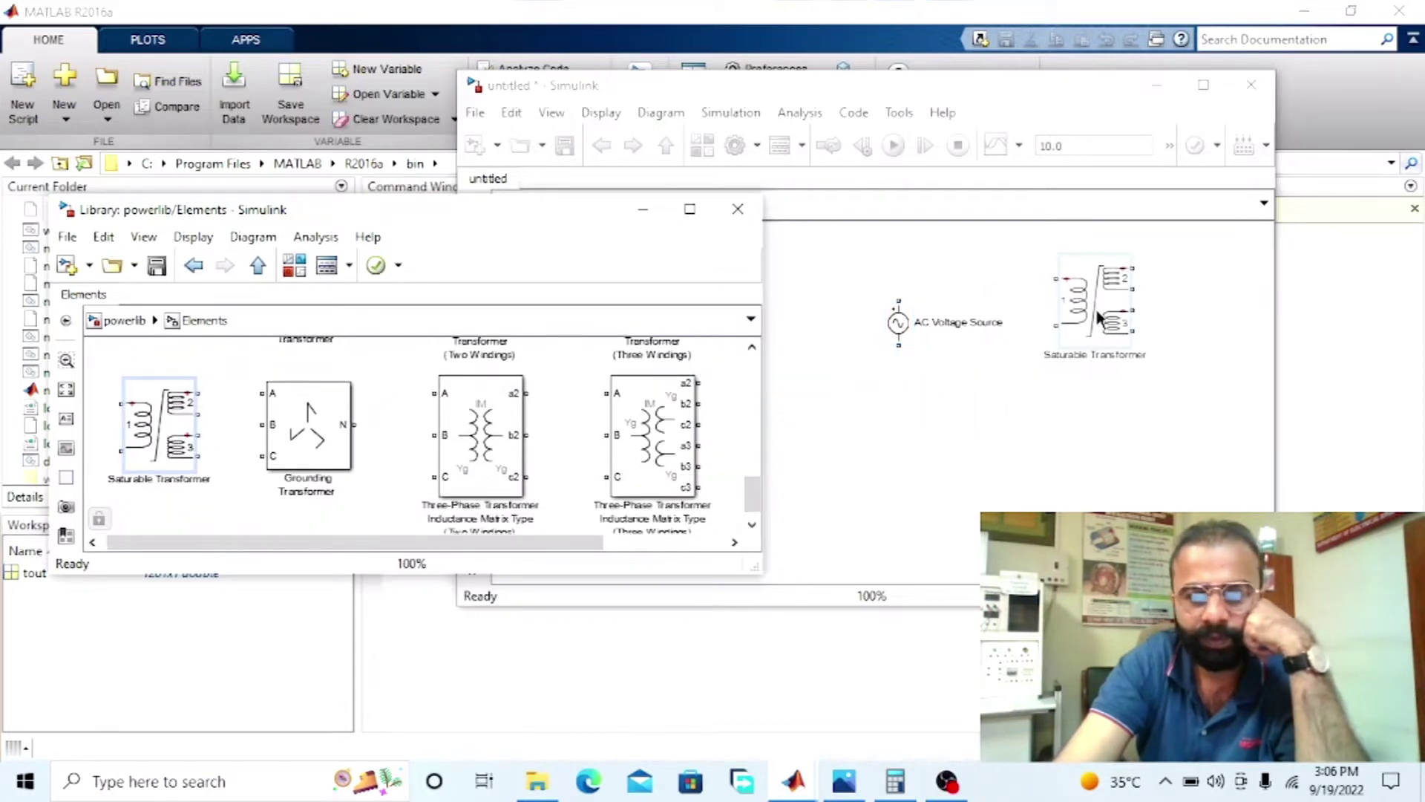
Add a Current Measurement and a Voltage Measurement block from the Measurements library below the source and transformer.
left_click(286, 249)
left_click(260, 267)
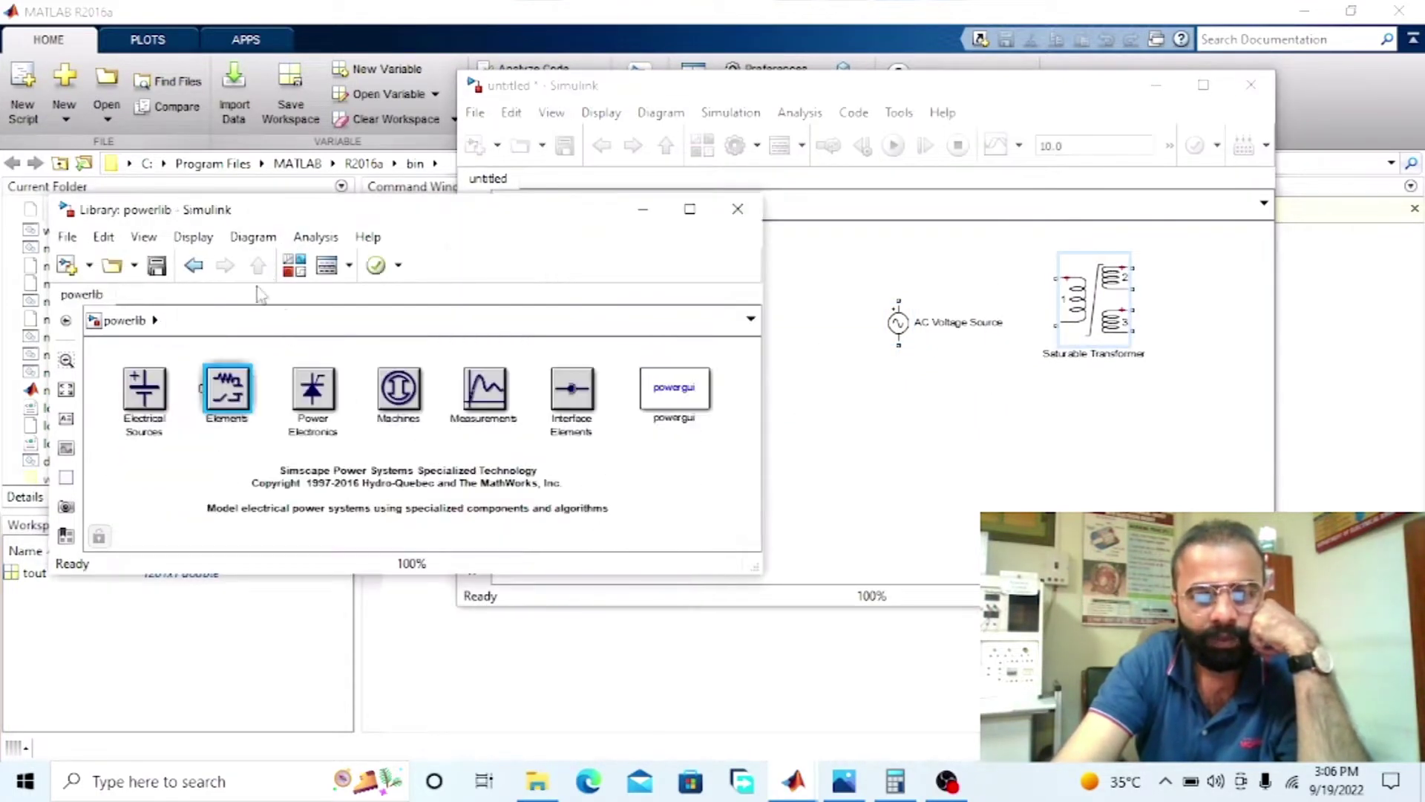
double_click(483, 394)
left_click_drag(117, 369, 1022, 420)
left_click(362, 213)
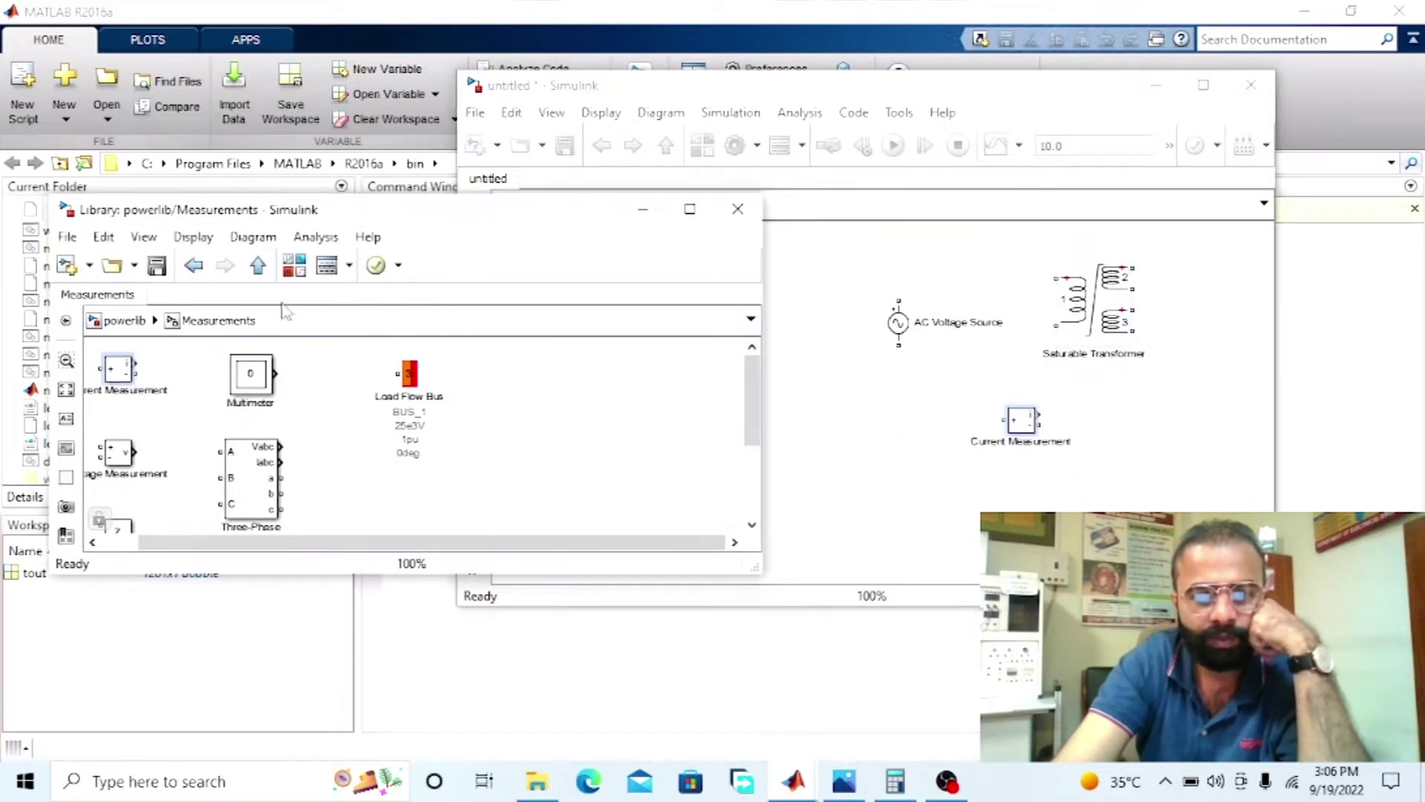
left_click_drag(115, 460, 868, 425)
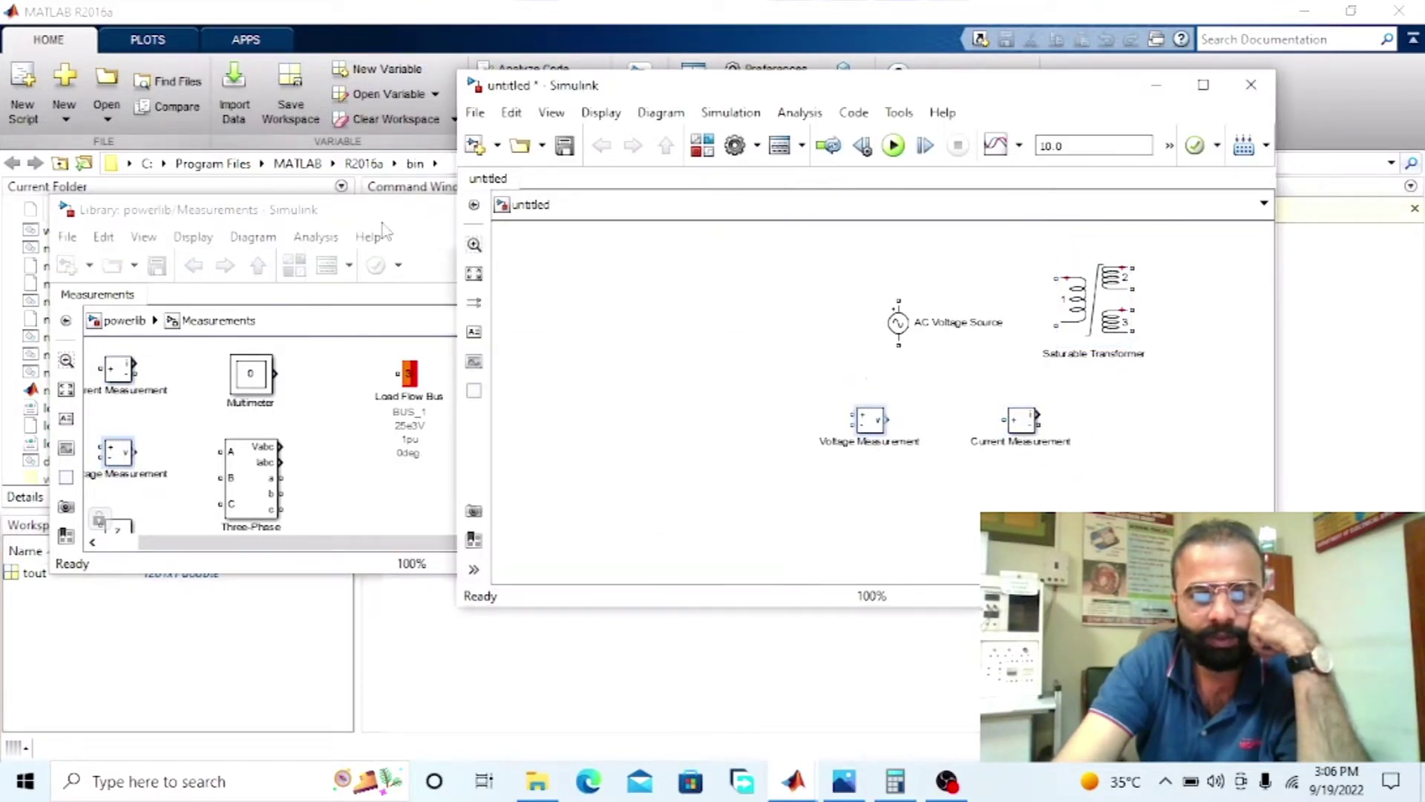
Add a Ground block from the Elements library below the Voltage Measurement block.
left_click(244, 318)
left_click(257, 265)
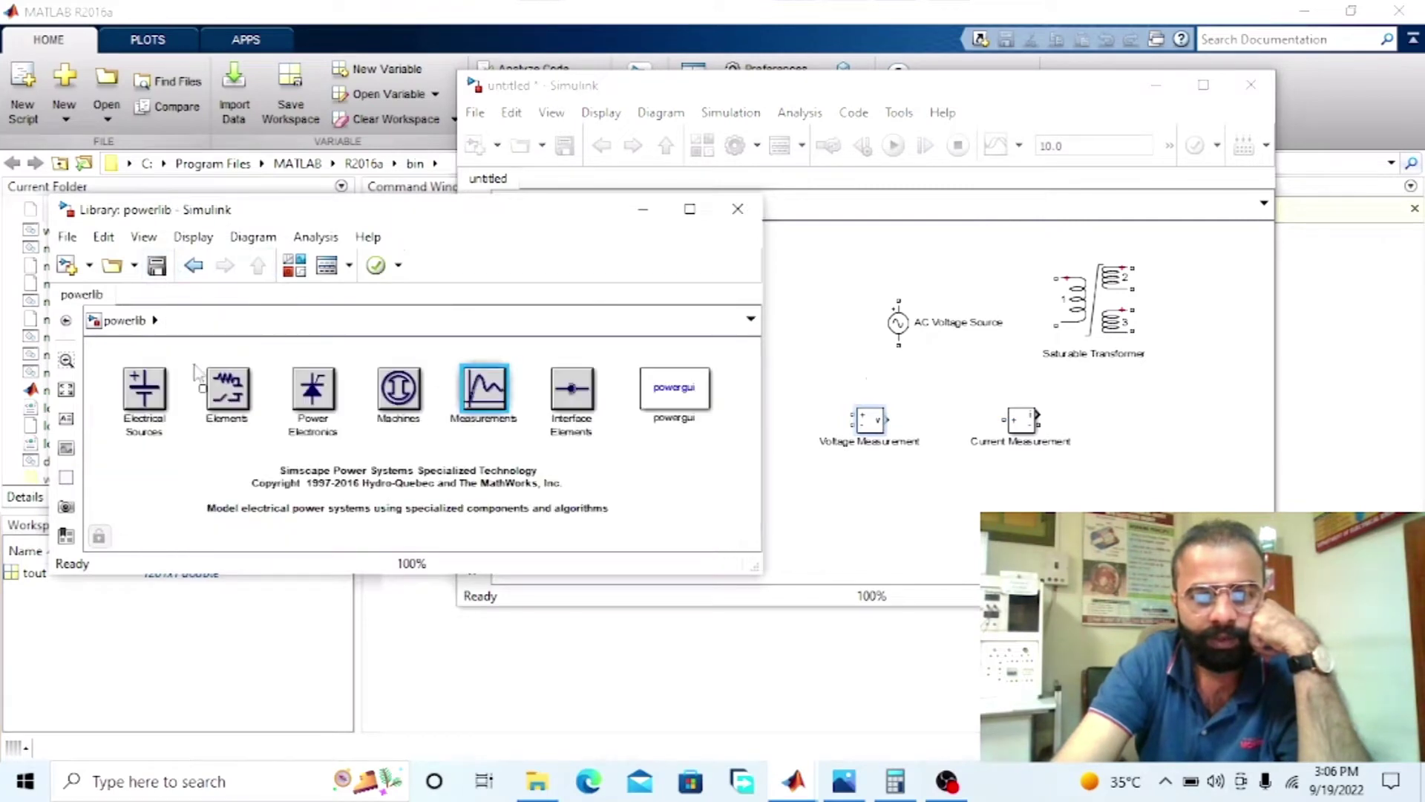
double_click(222, 389)
left_click_drag(312, 541, 433, 542)
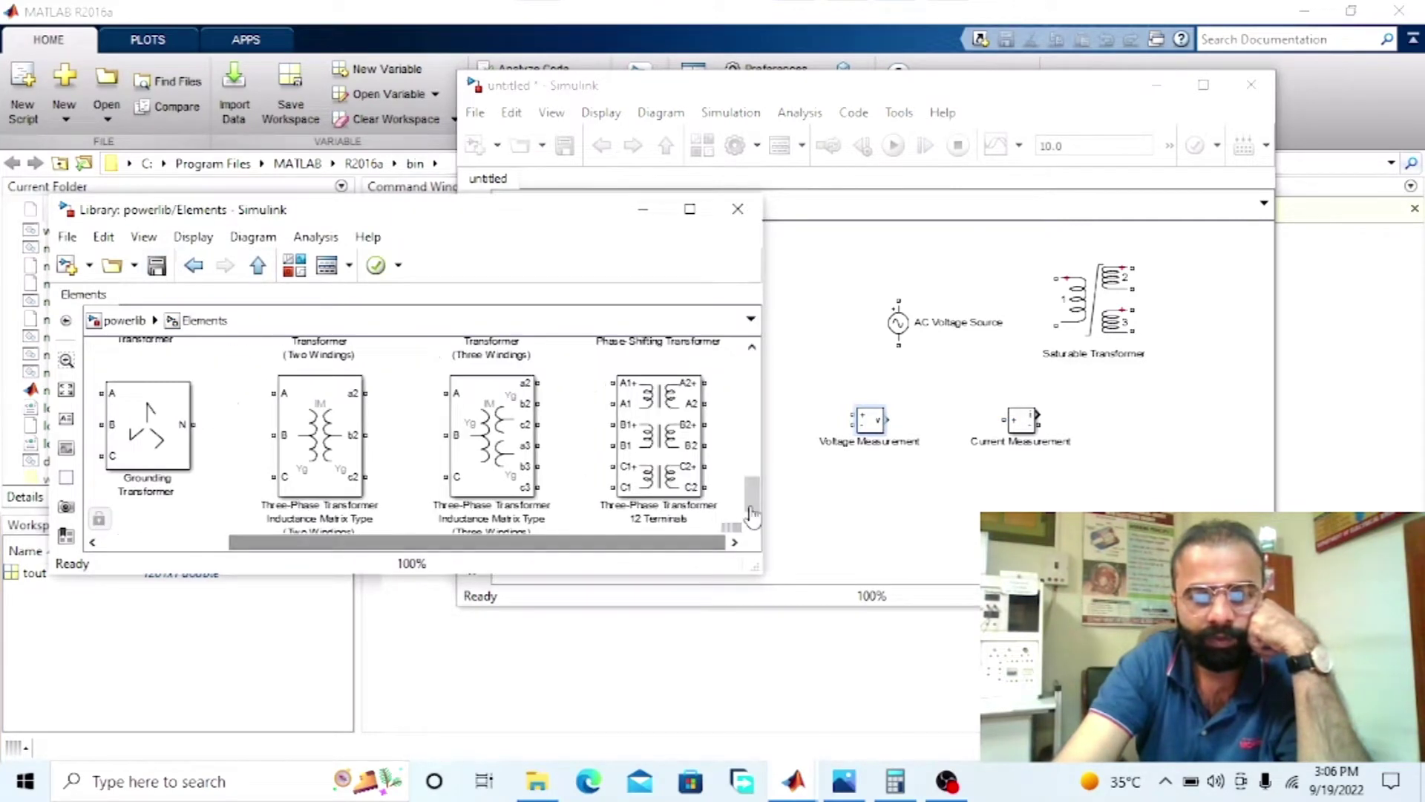
left_click_drag(752, 494, 740, 379)
left_click_drag(654, 501, 862, 510)
Add a Display block from the Simulink Sinks library to the model, beside the Current Measurement block.
left_click(401, 218)
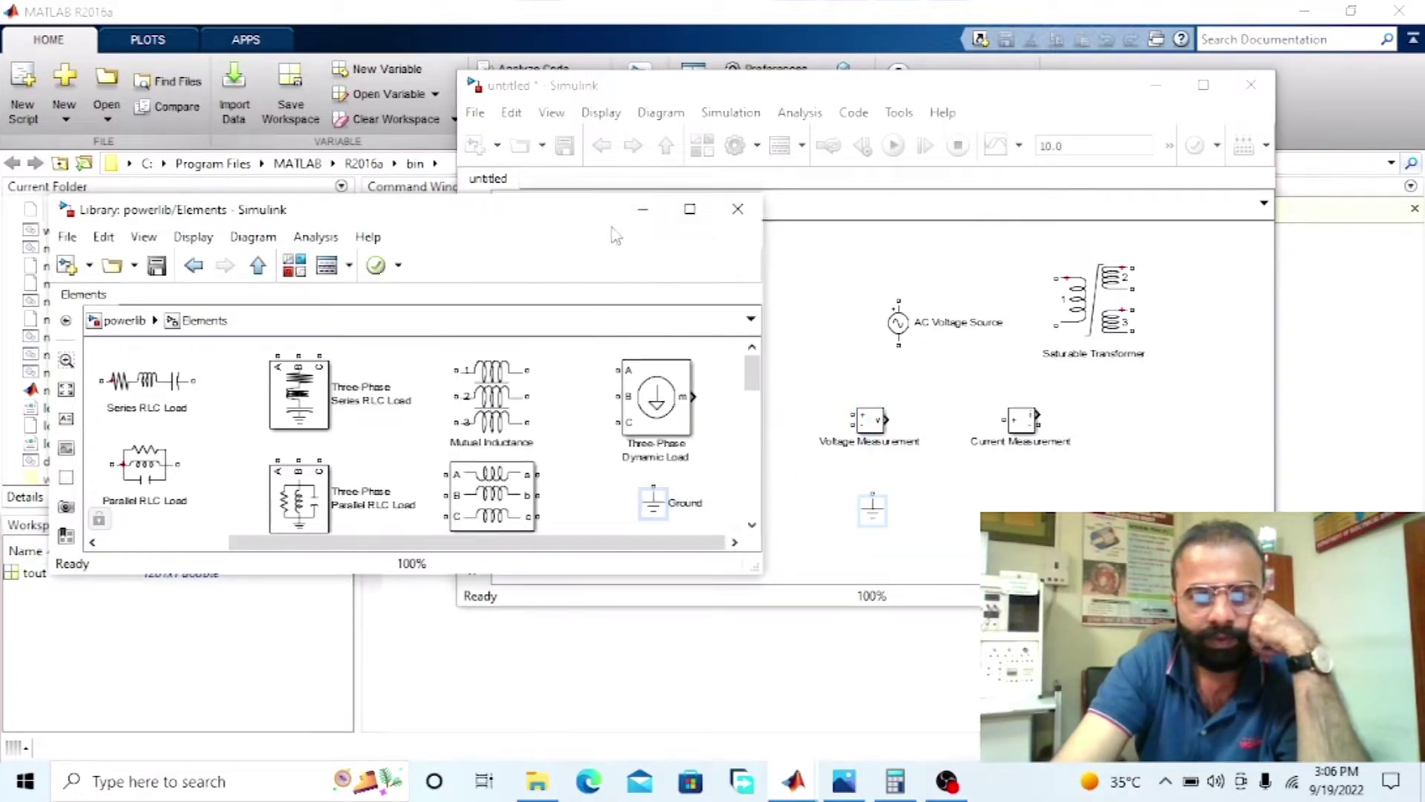
left_click(294, 267)
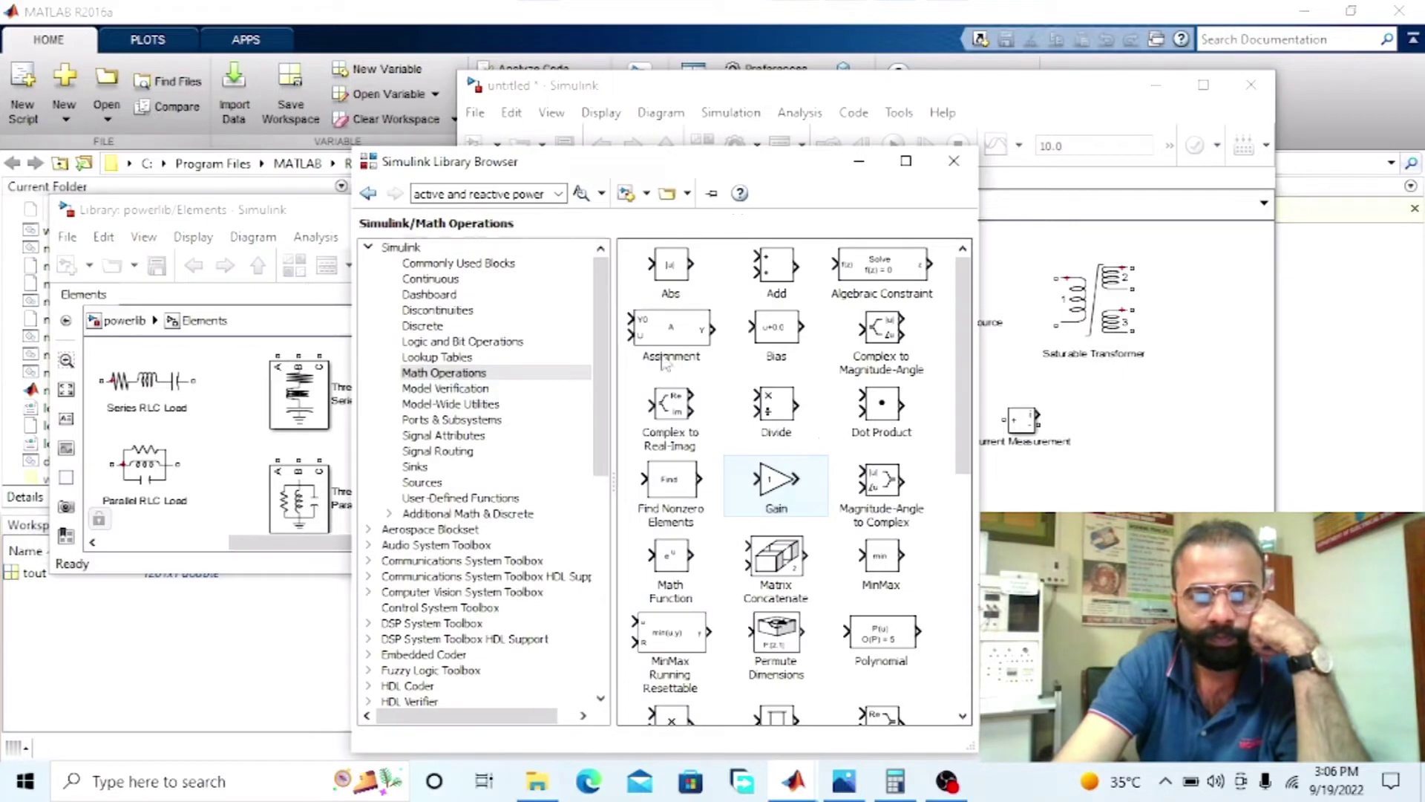
left_click(490, 264)
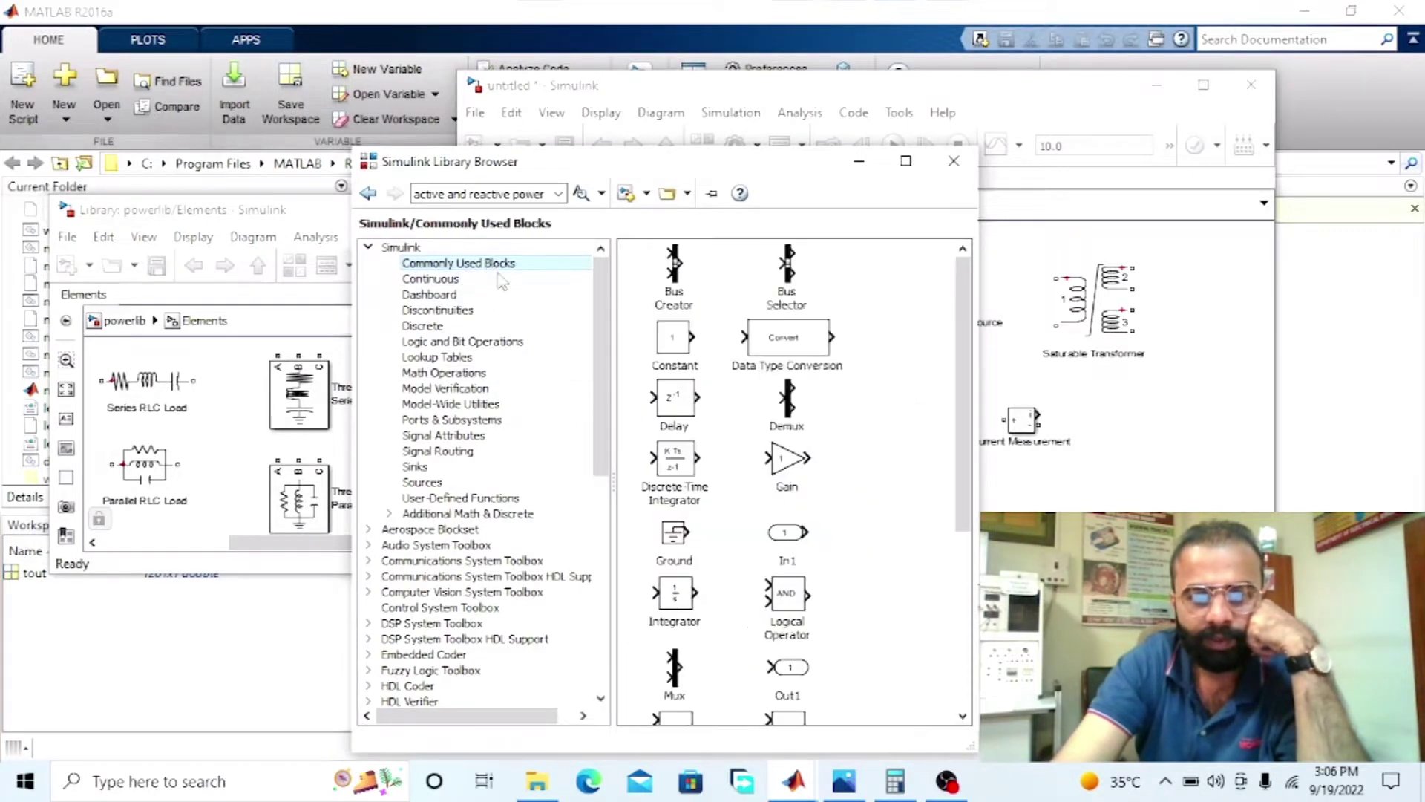
left_click(417, 466)
left_click_drag(672, 265, 1048, 374)
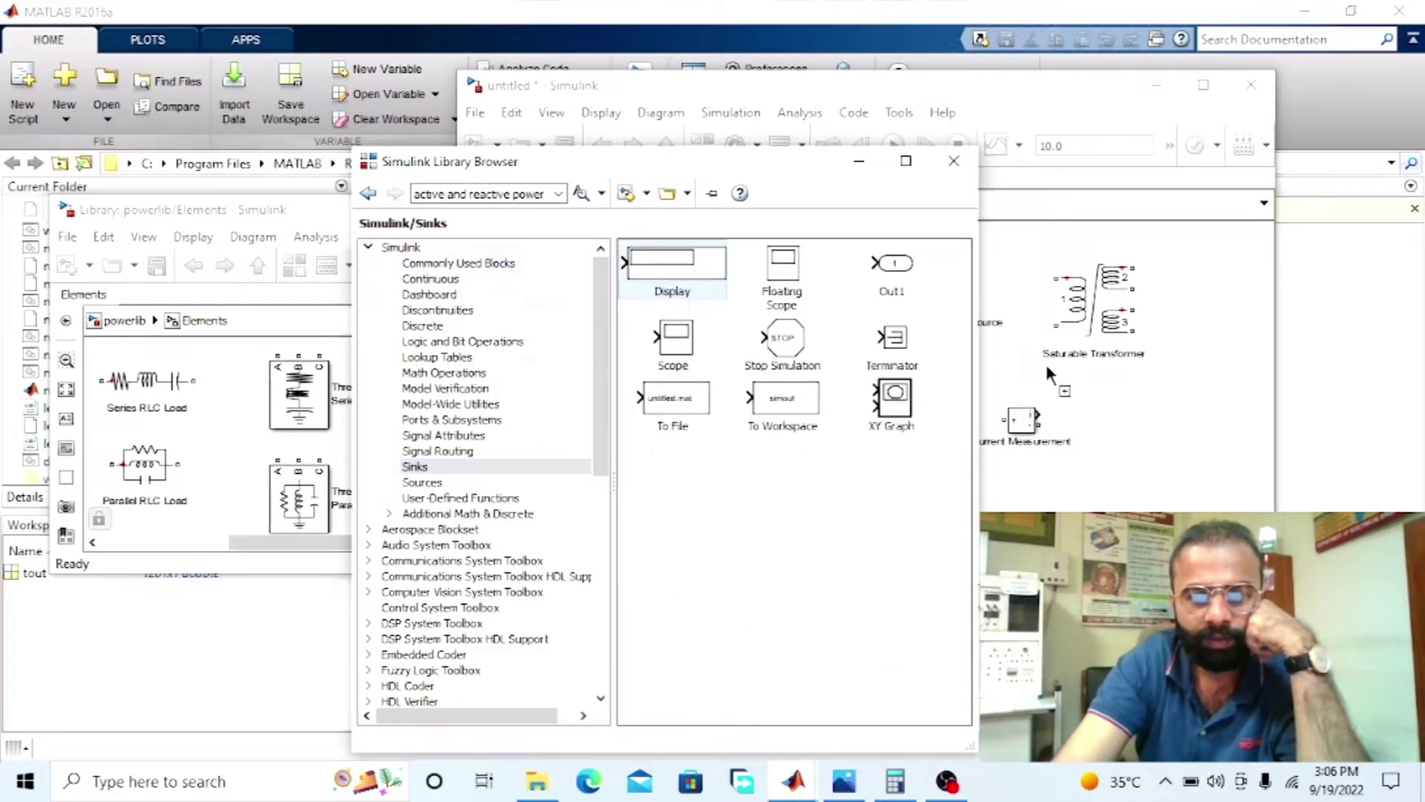
left_click_drag(1169, 420, 1170, 420)
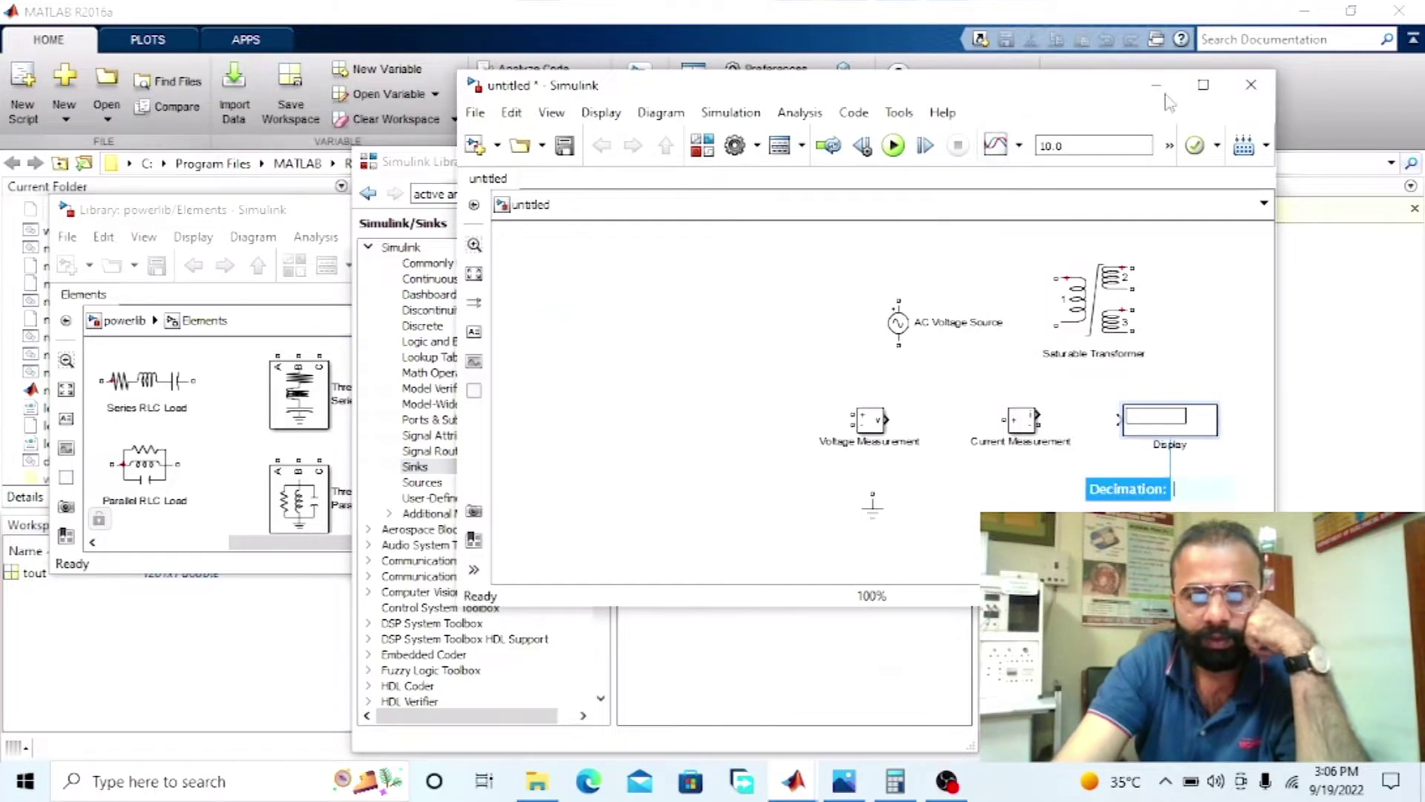
Maximize the model window and spread out the blocks, with the AC source at the far left, Current Measurement above and Voltage Measurement below.
left_click(1203, 84)
left_click_drag(471, 269, 141, 433)
left_click_drag(414, 343, 340, 520)
left_click_drag(562, 349, 327, 270)
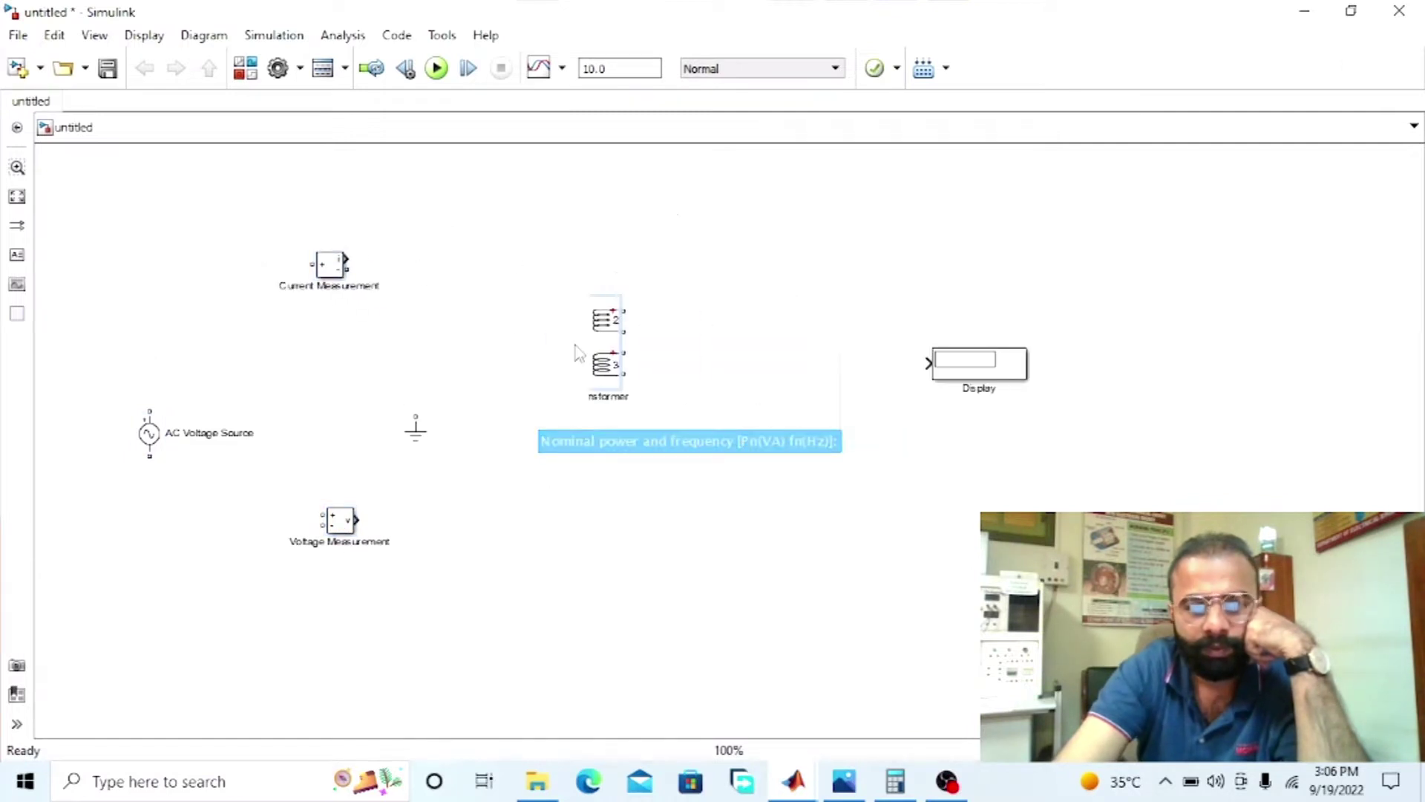
Place the Linear Transformer between the measurement blocks and the Display, and disable its Three windings transformer option.
key("Return")
left_click(531, 327)
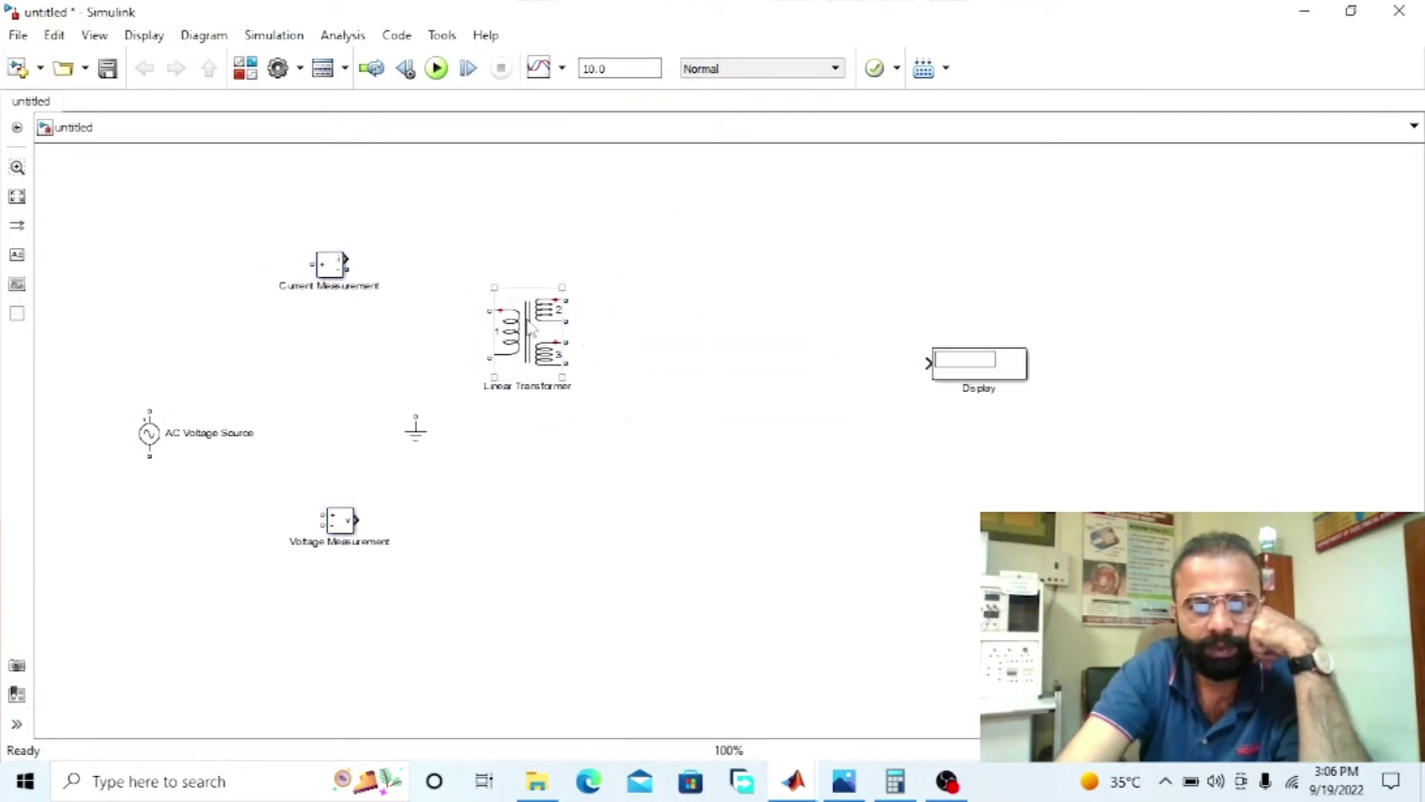
double_click(530, 326)
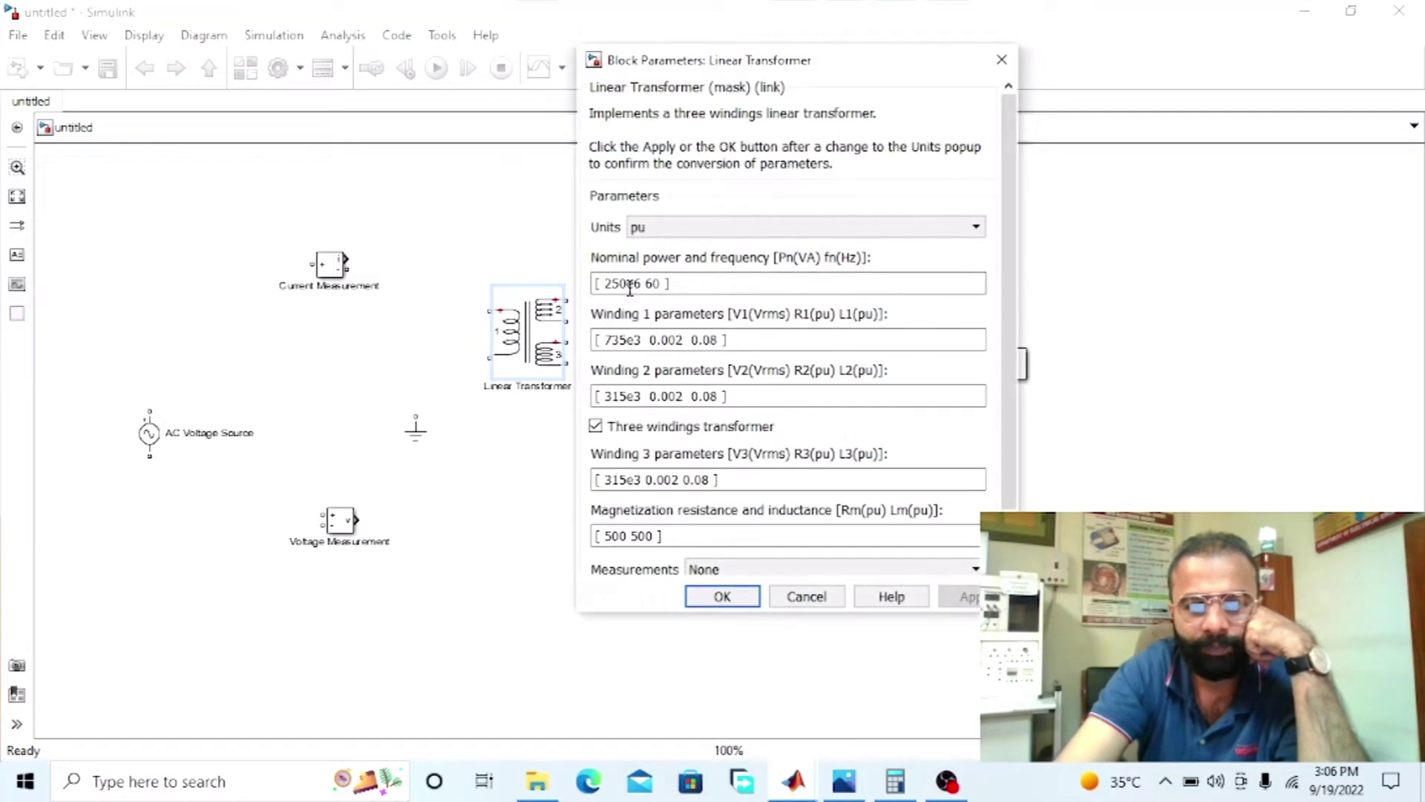
left_click(595, 427)
left_click(722, 596)
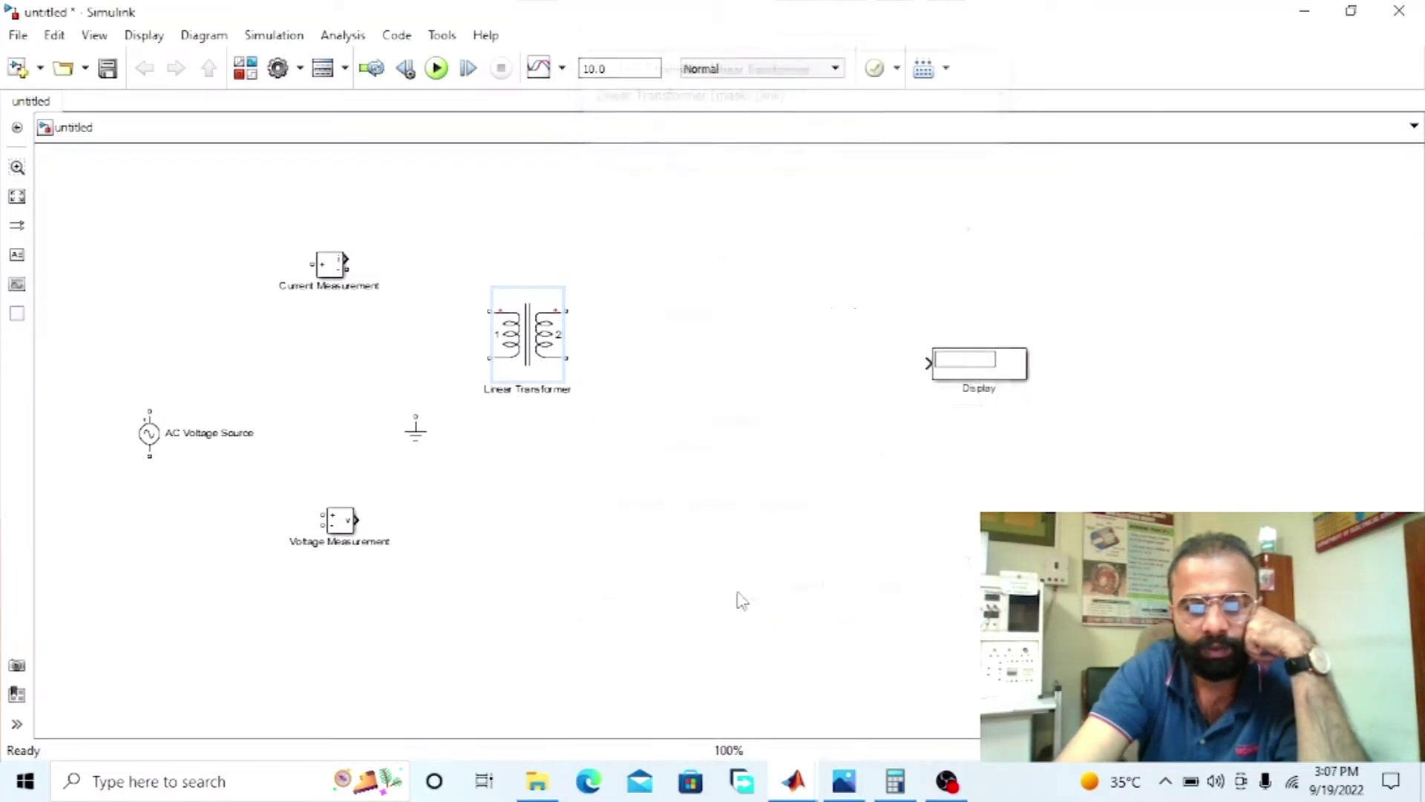
Search the library for root mean square and add the Simscape RMS block above the Linear Transformer.
mouse_move(498, 337)
left_mouse_down()
mouse_move(455, 296)
mouse_move(487, 311)
left_mouse_up()
left_click(241, 77)
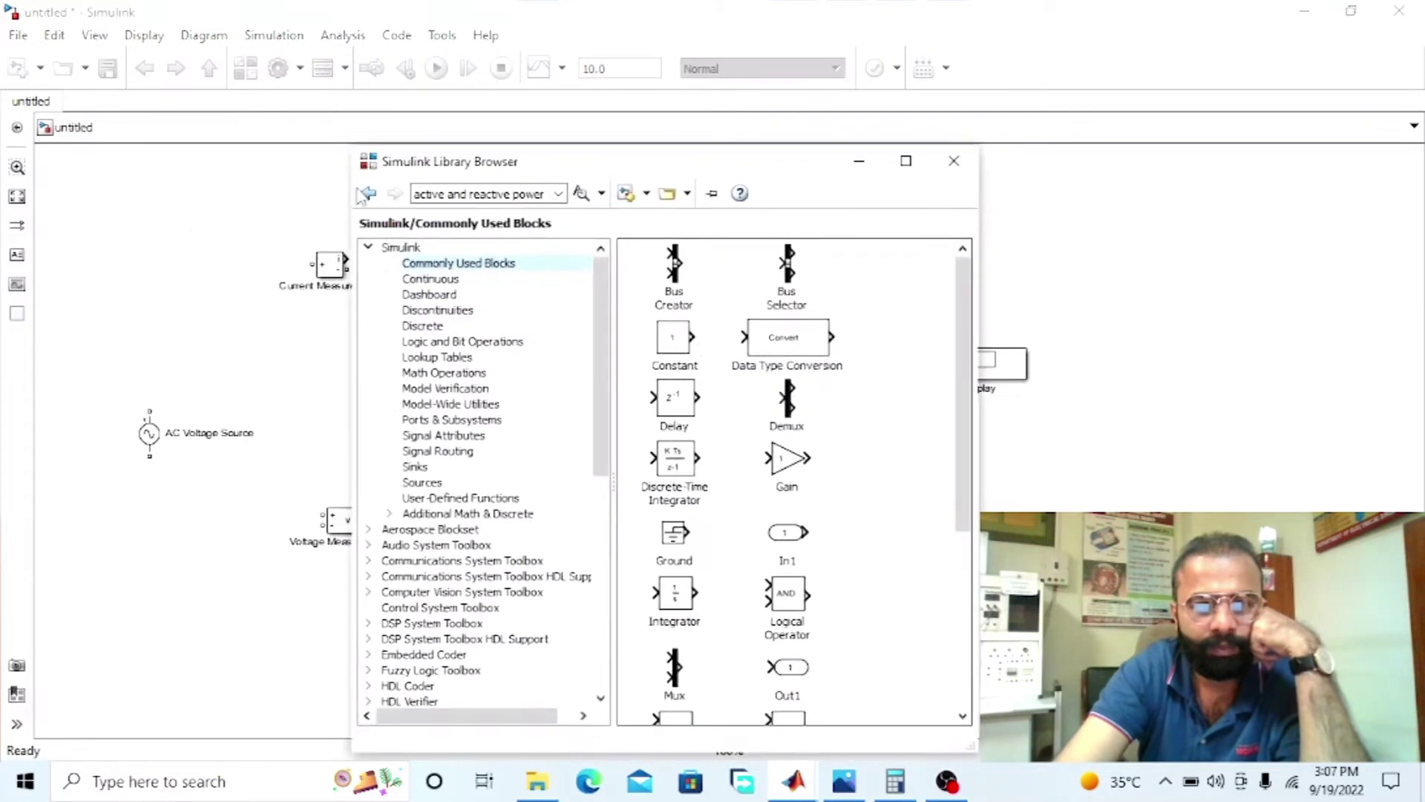
left_click(558, 194)
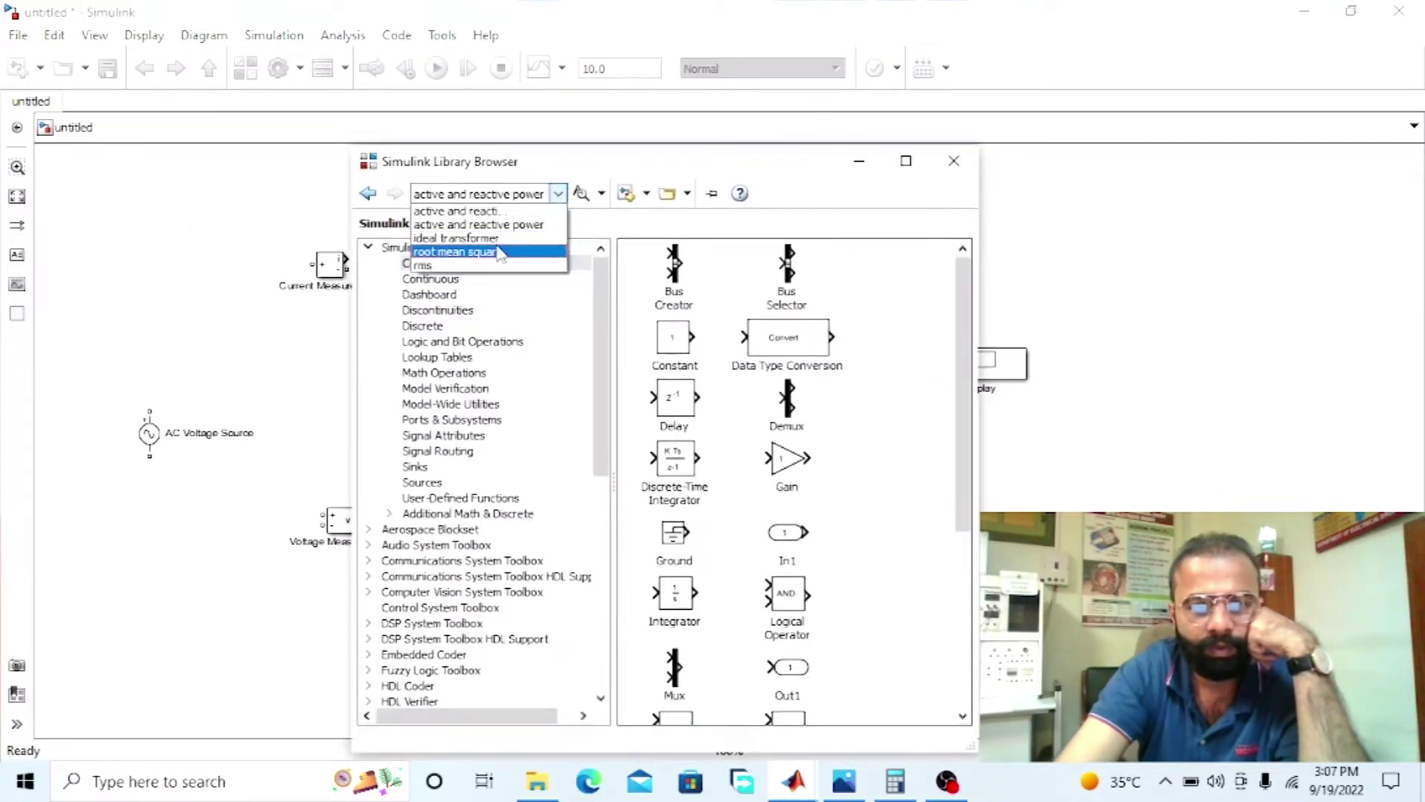
left_click(498, 252)
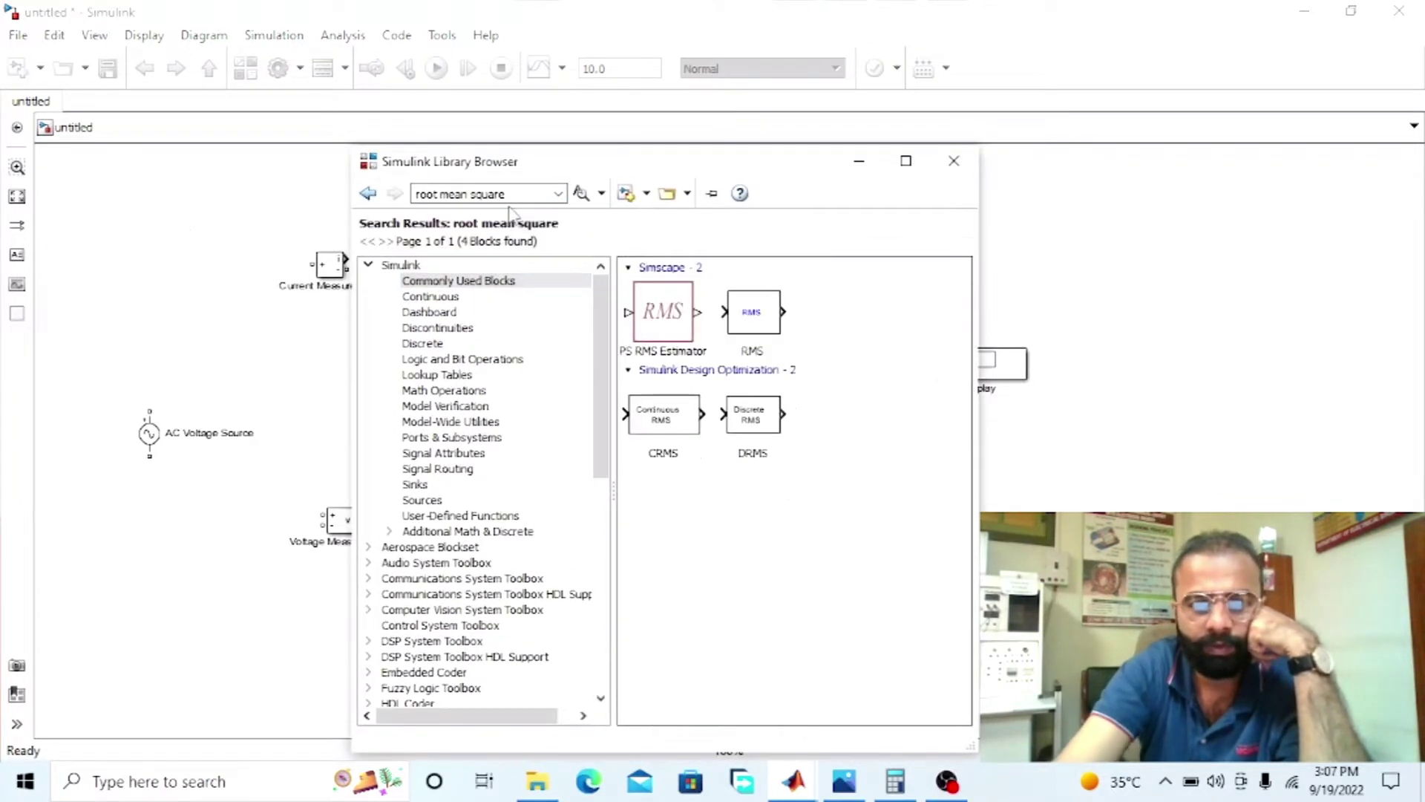
left_click_drag(732, 319, 497, 201)
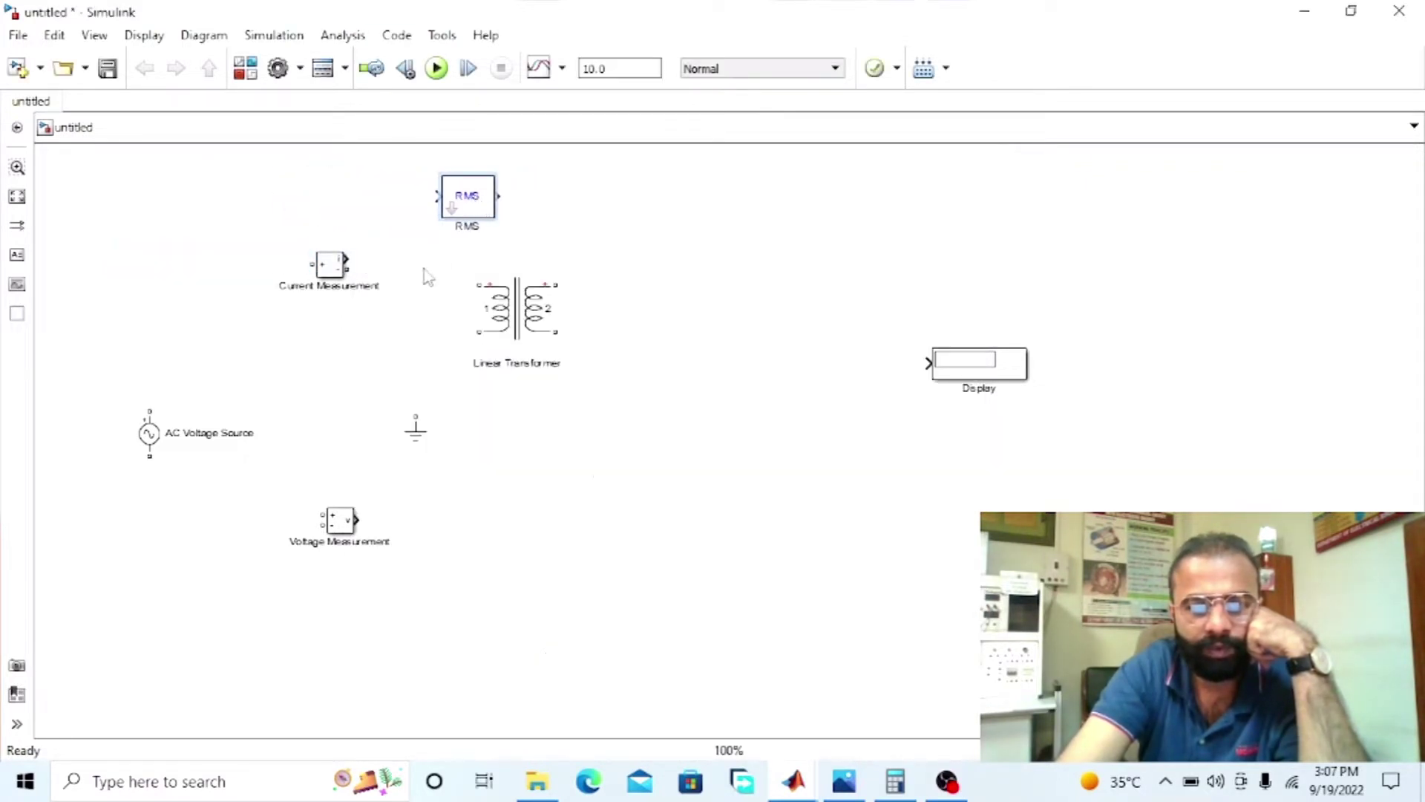
Reposition the source, Current Measurement and transformer, and wire the AC source's upper terminal through Current Measurement to the transformer's upper primary terminal.
left_click_drag(324, 268, 293, 285)
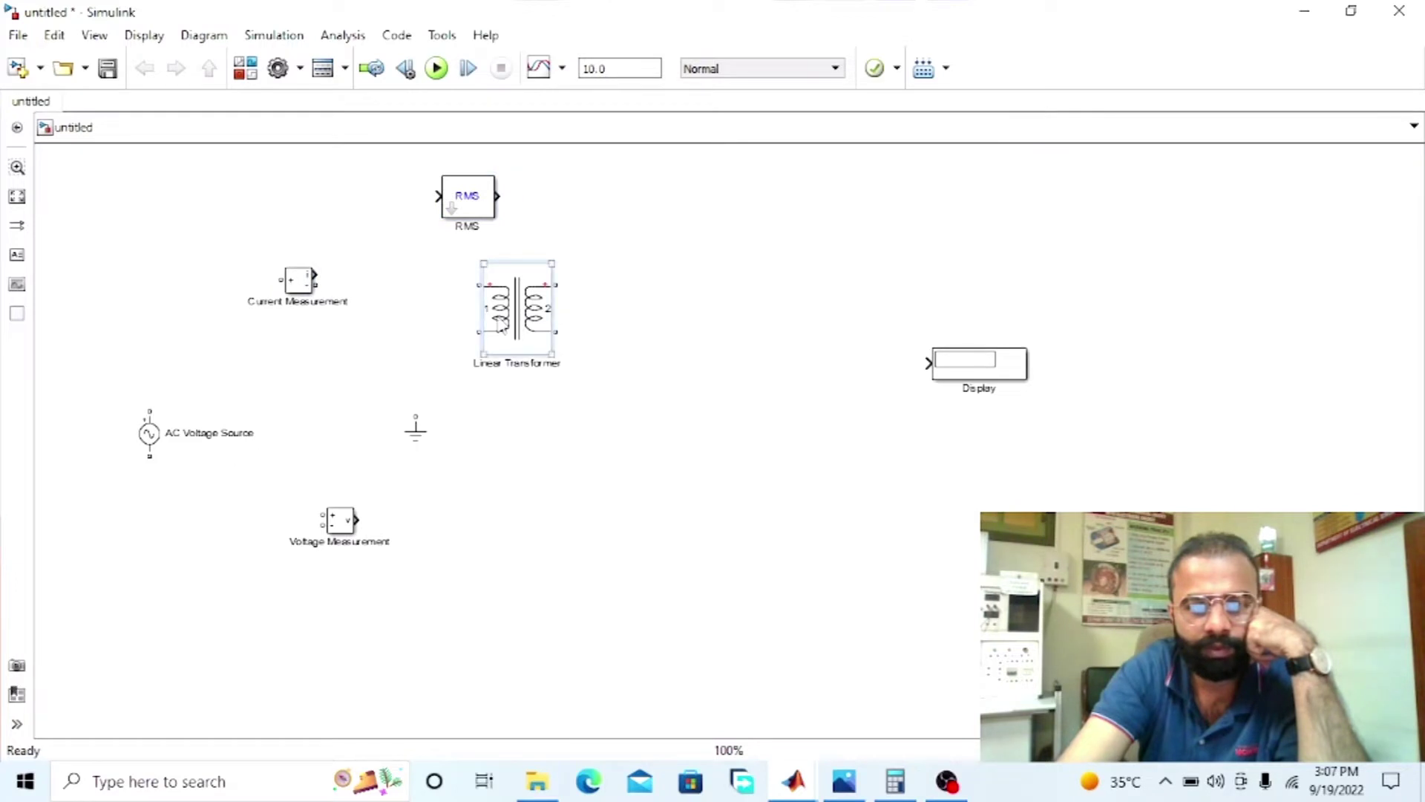
left_click_drag(553, 334, 521, 334)
left_click(324, 361)
left_click_drag(151, 443, 119, 370)
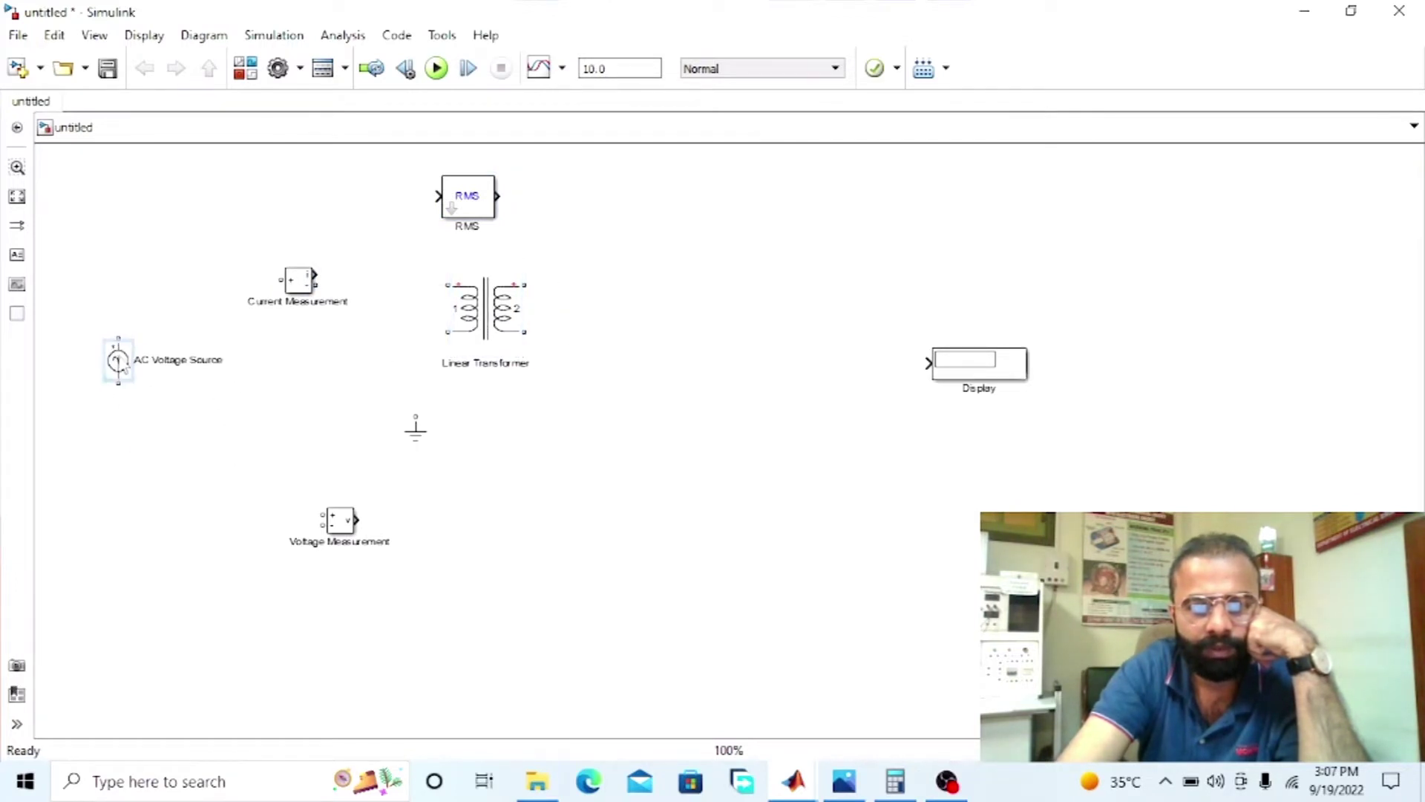
left_click_drag(304, 284, 309, 294)
mouse_move(130, 371)
left_mouse_down()
mouse_move(130, 413)
mouse_move(146, 309)
mouse_move(448, 285)
left_mouse_up()
left_click(229, 446)
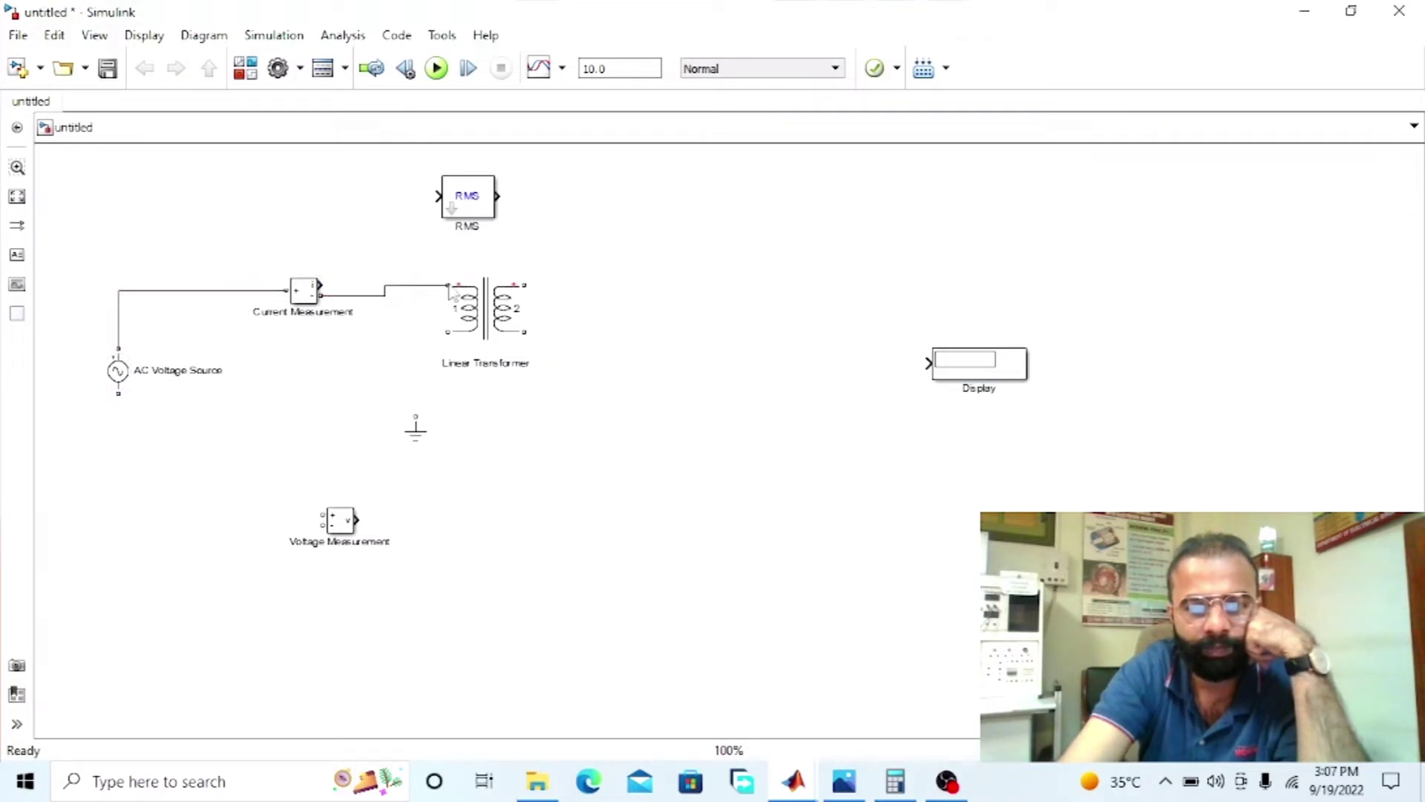
Move Ground and Voltage Measurement out of the way and wire the transformer's lower primary terminal to the AC source's lower terminal.
left_click(417, 441)
left_click_drag(417, 445, 104, 631)
left_click_drag(346, 528, 639, 525)
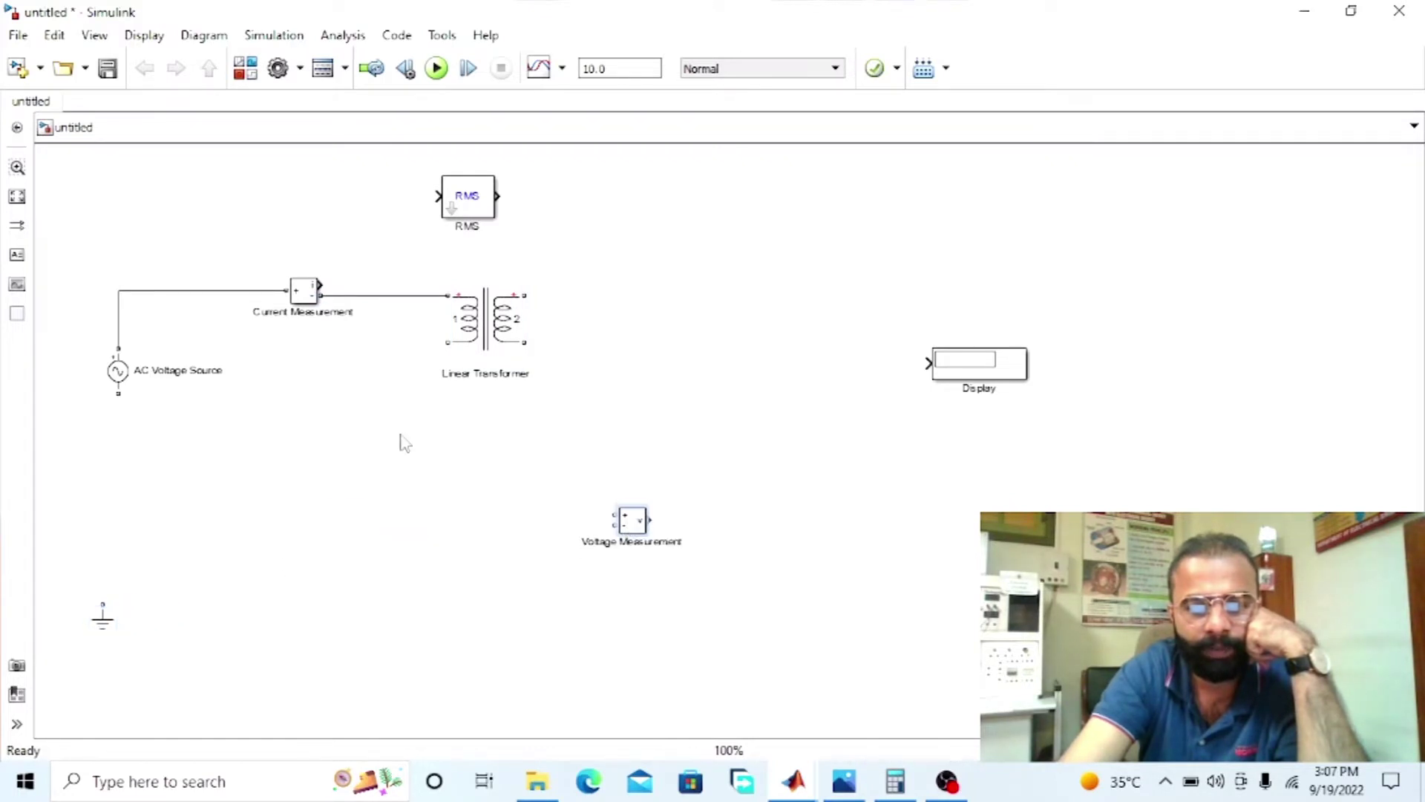
left_click_drag(447, 342, 89, 487)
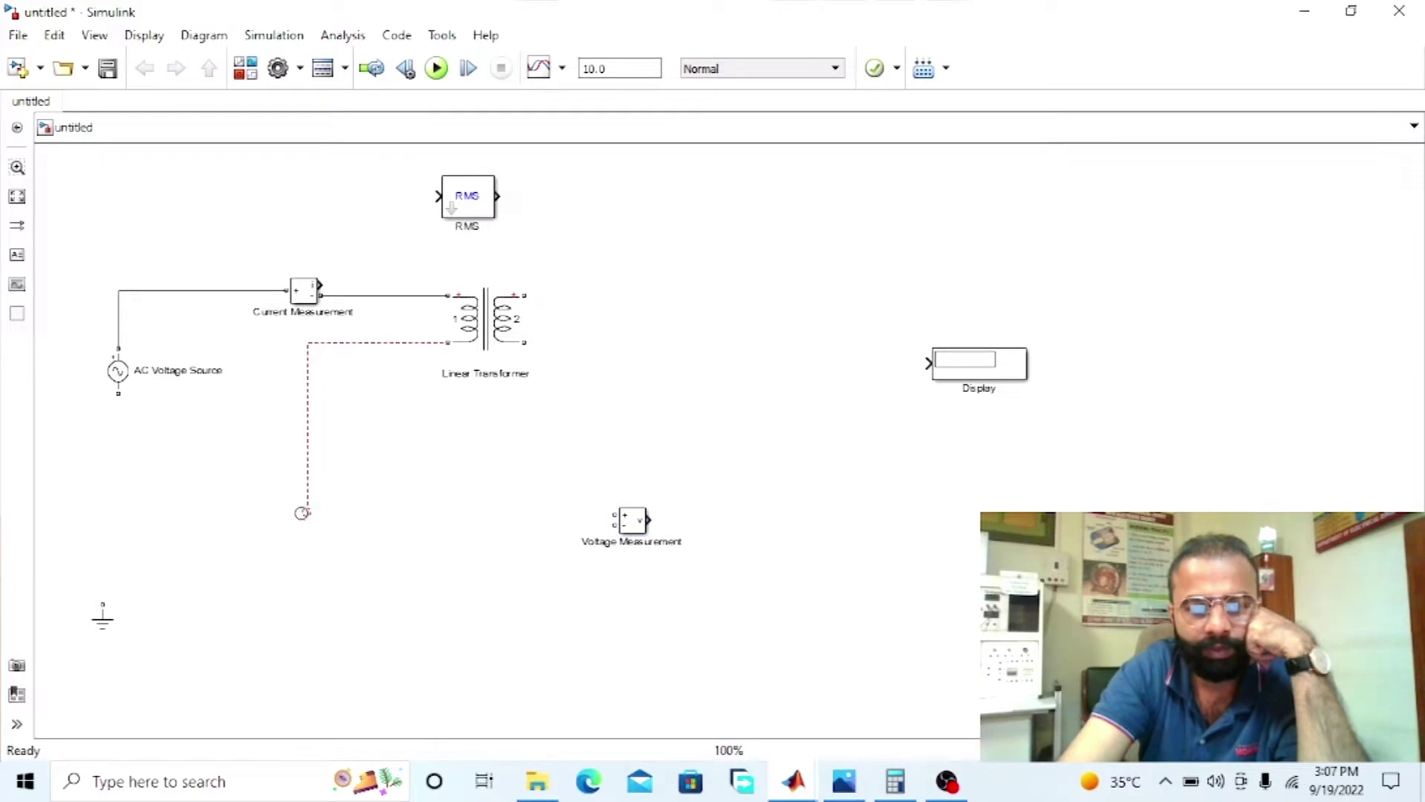
left_click_drag(239, 508, 123, 411)
left_click(156, 538)
Connect the Ground block to the AC source's lower wire and reroute the return wire below it and closer to the transformer.
left_click_drag(108, 631, 185, 493)
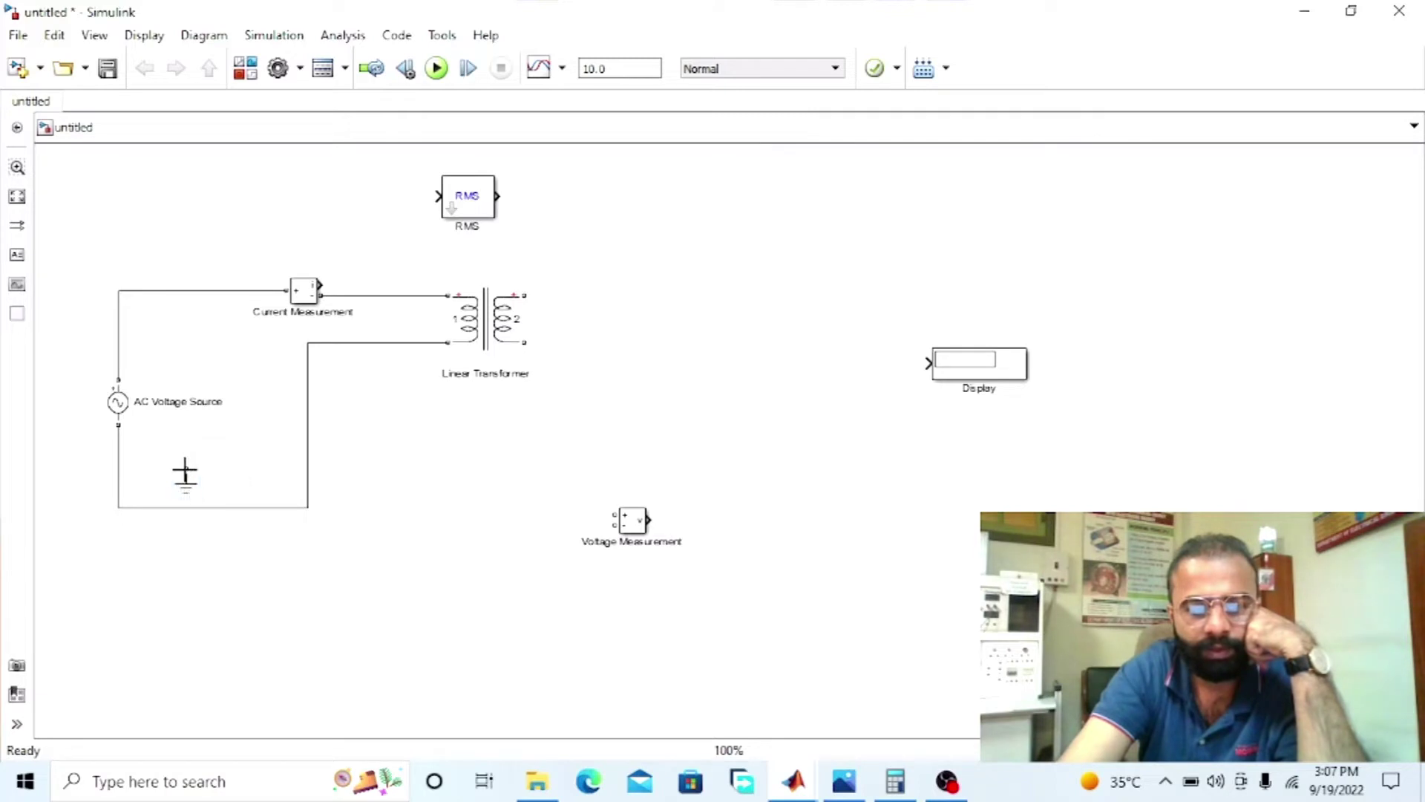
left_click_drag(118, 461, 119, 461)
left_click(184, 490)
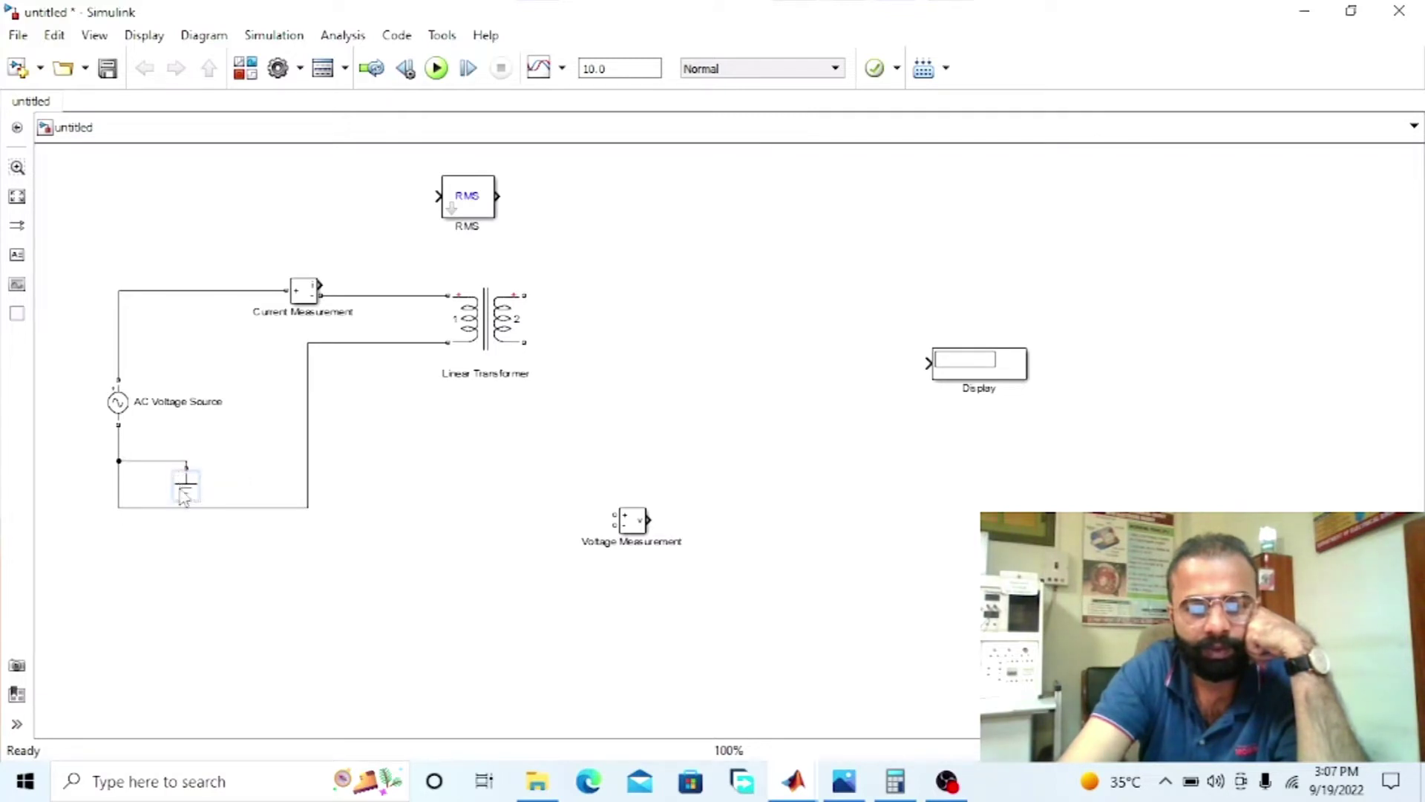
left_click_drag(184, 499, 231, 546)
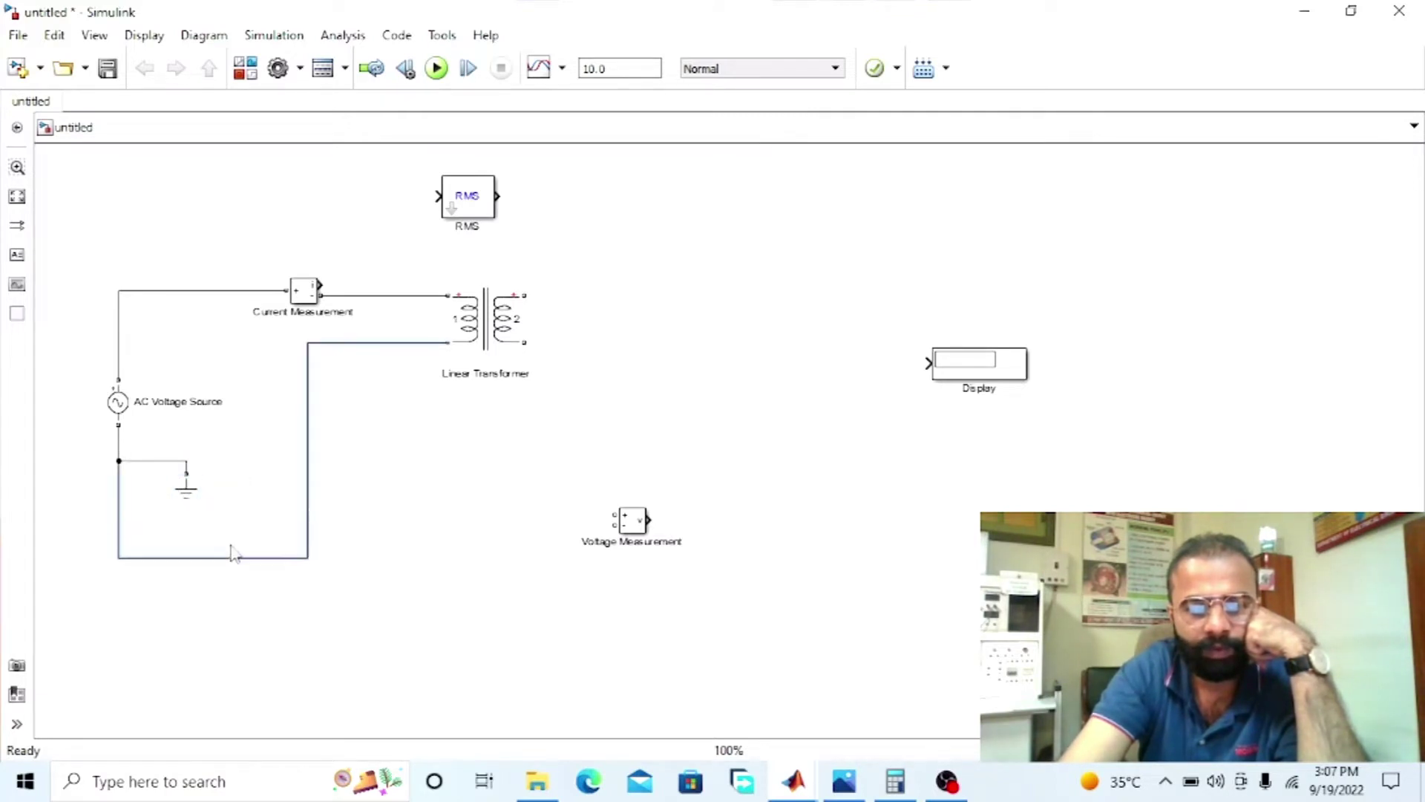
left_click_drag(309, 448, 371, 454)
Place the RMS and Display blocks side by side above the transformer, and Voltage Measurement below it.
left_click_drag(1011, 369, 628, 195)
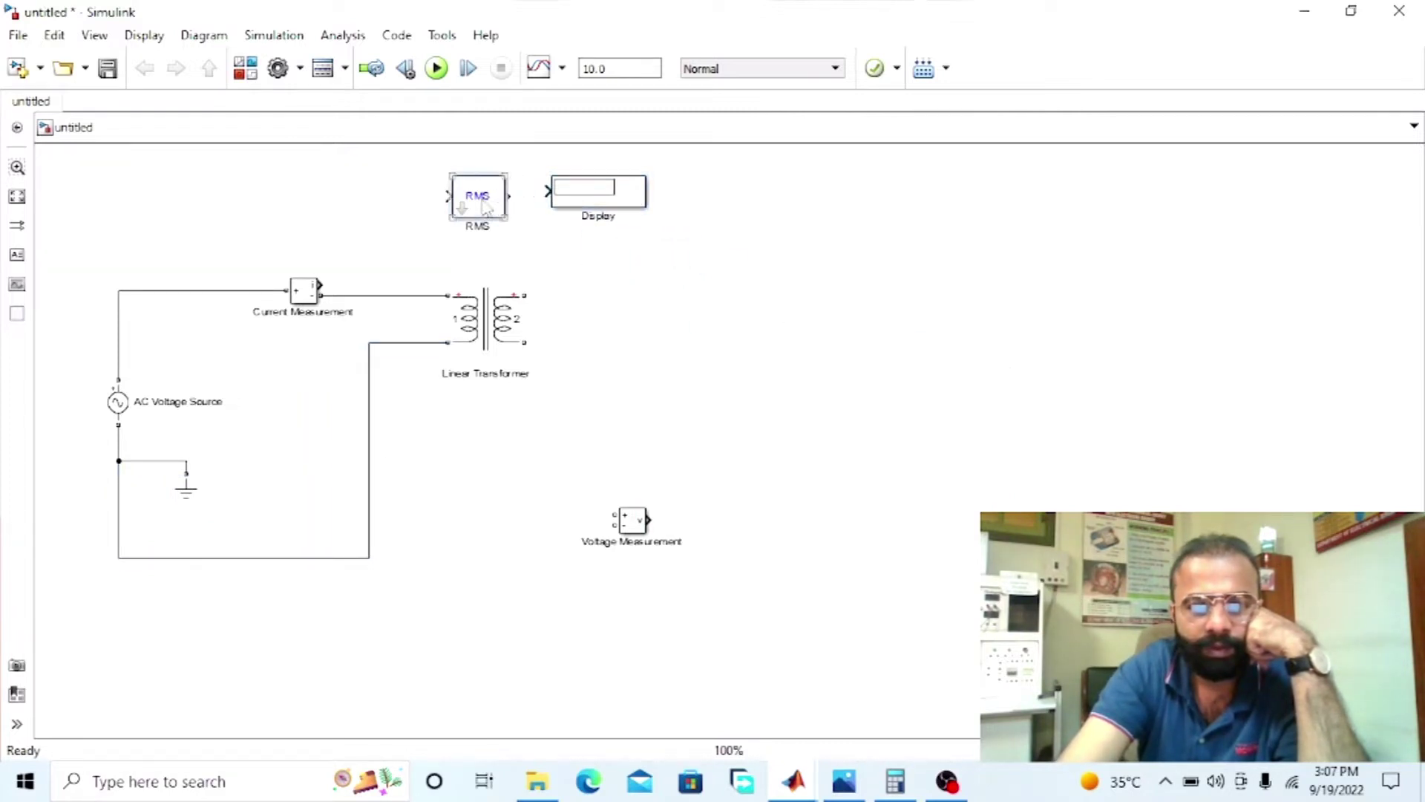
left_click_drag(488, 213, 421, 208)
left_click_drag(603, 198, 551, 197)
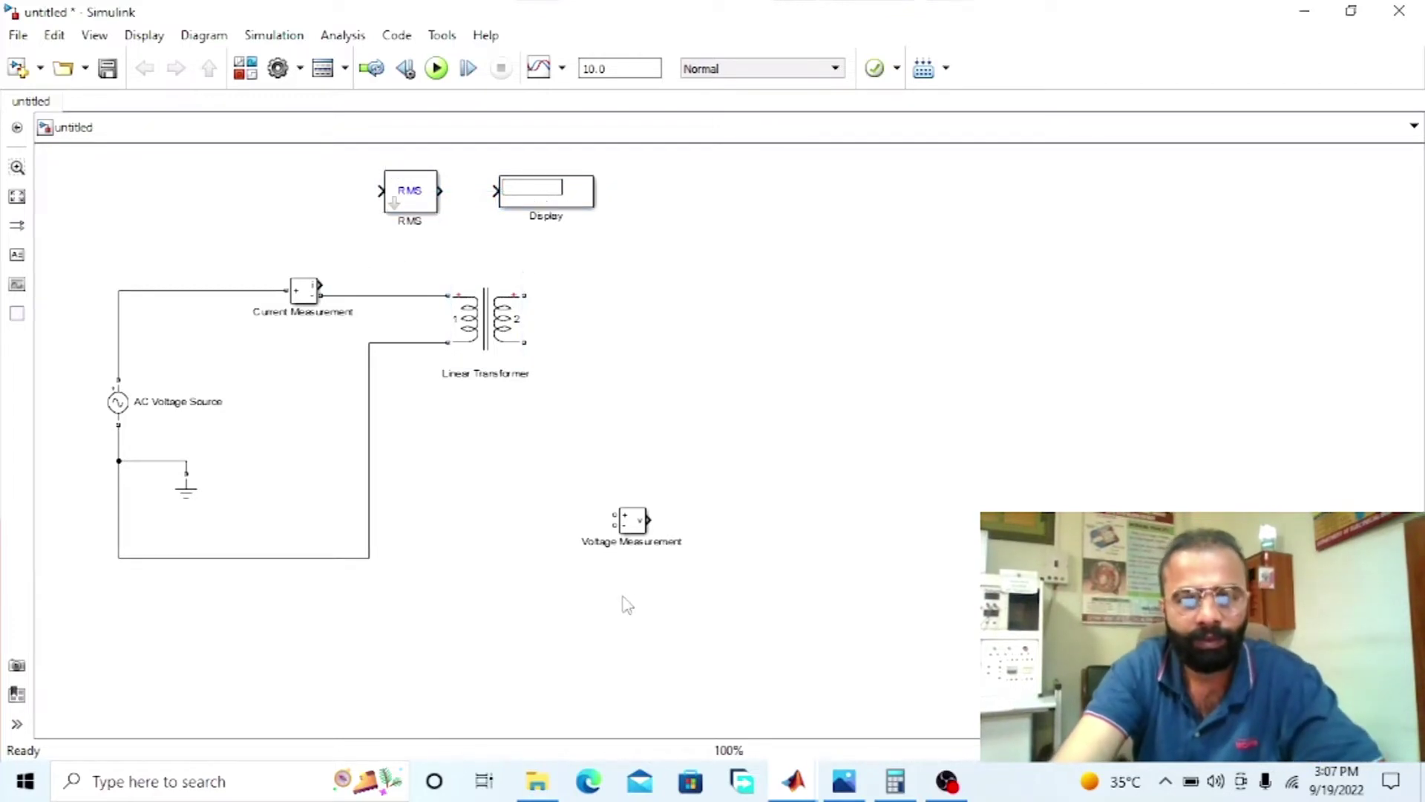
left_click(633, 530)
left_click_drag(636, 540, 400, 455)
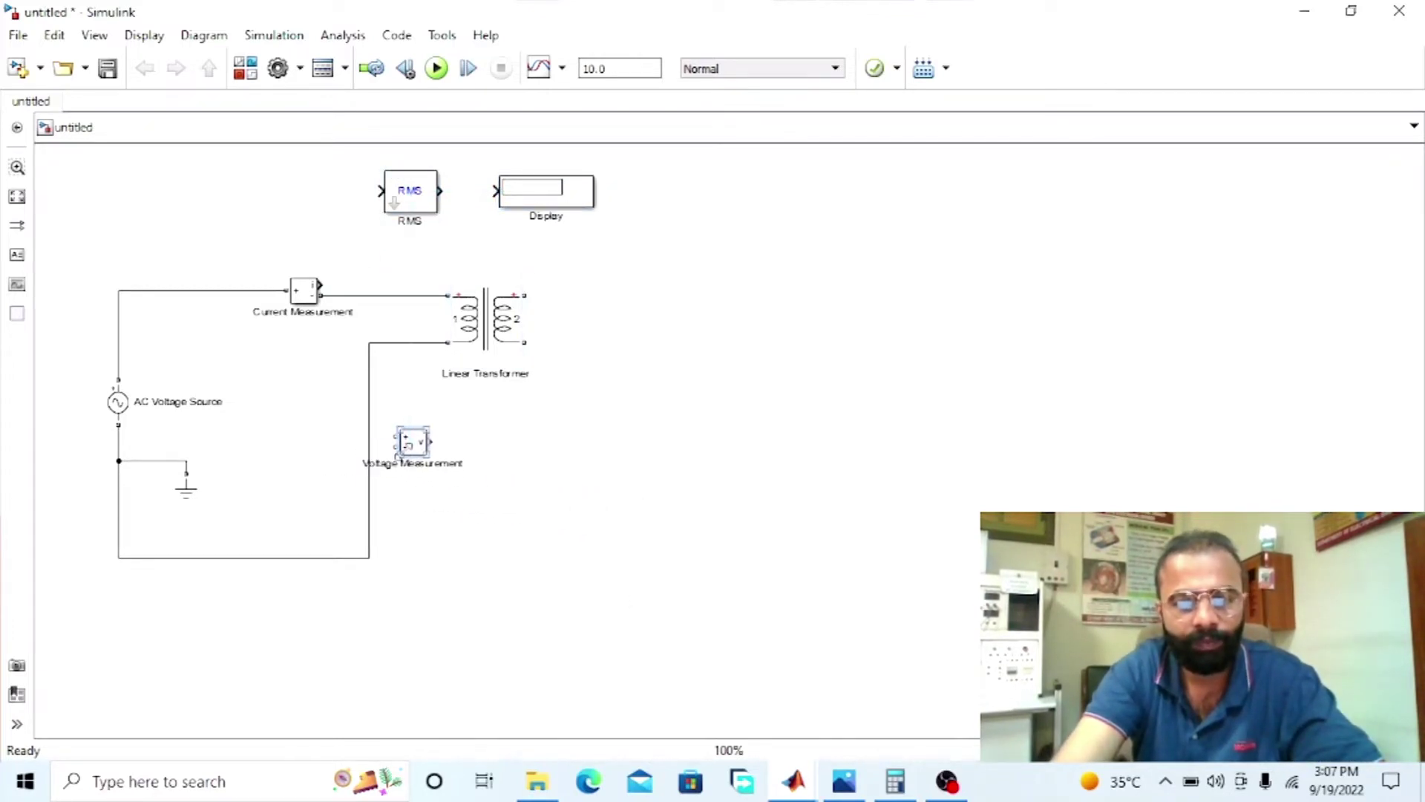
Duplicate the RMS and Display blocks and place the copies in line beside Voltage Measurement.
left_click_drag(387, 144, 668, 450)
key("ctrl+c")
key("ctrl+v")
left_click(538, 496)
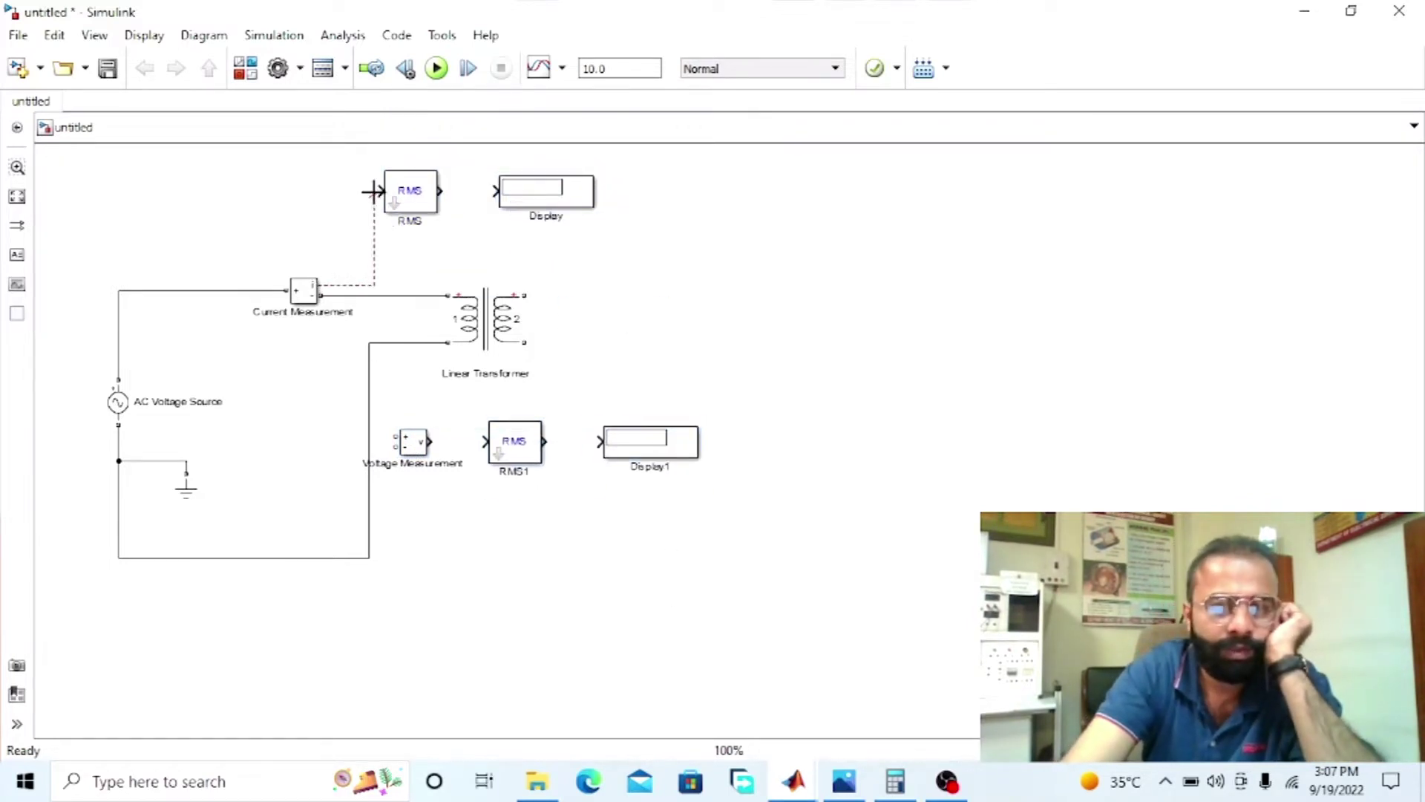
Wire the Current Measurement output through the upper RMS block to its Display, and rename that display Full Load Current (Io).
left_click_drag(373, 192, 496, 191)
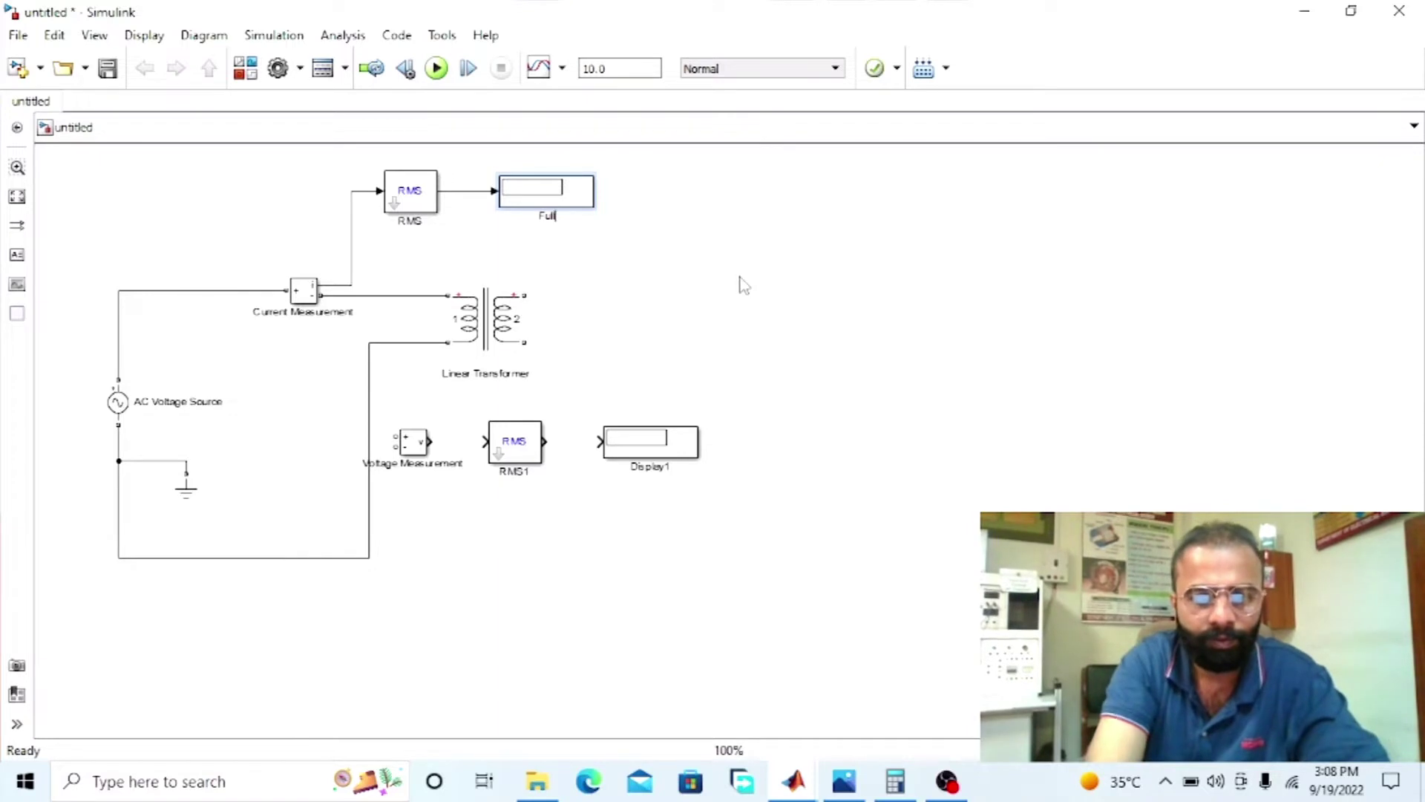
type("Cu")
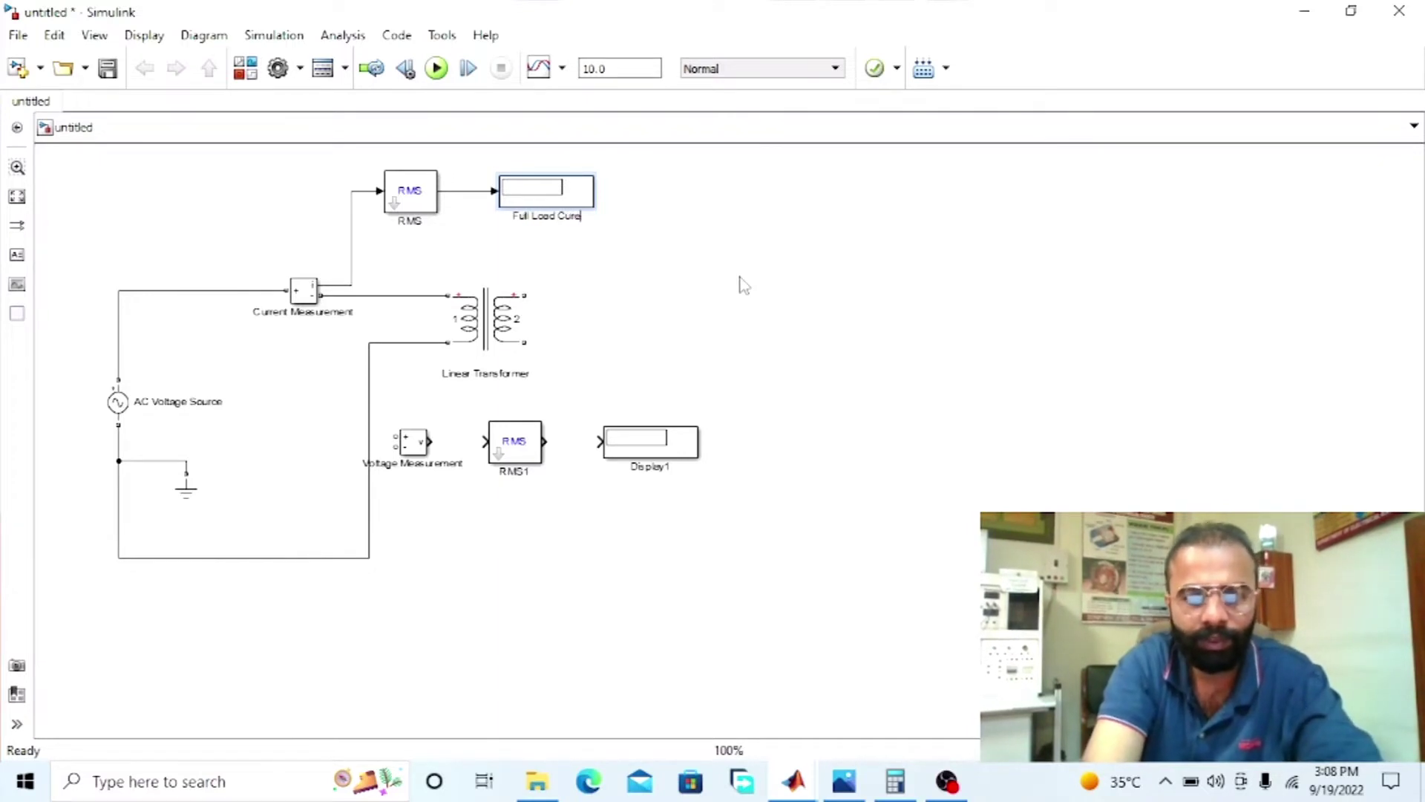
type("rrent (Io)")
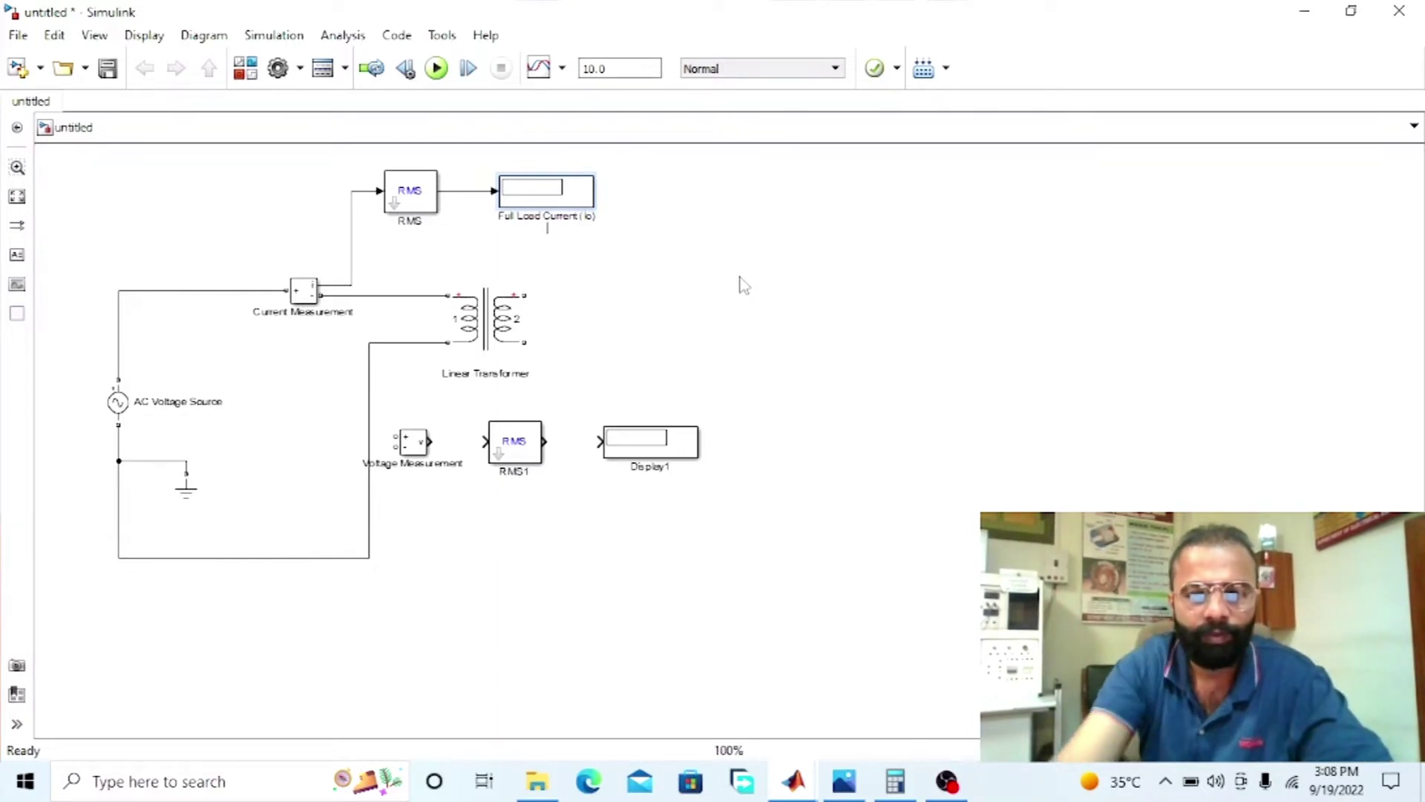
left_click(779, 288)
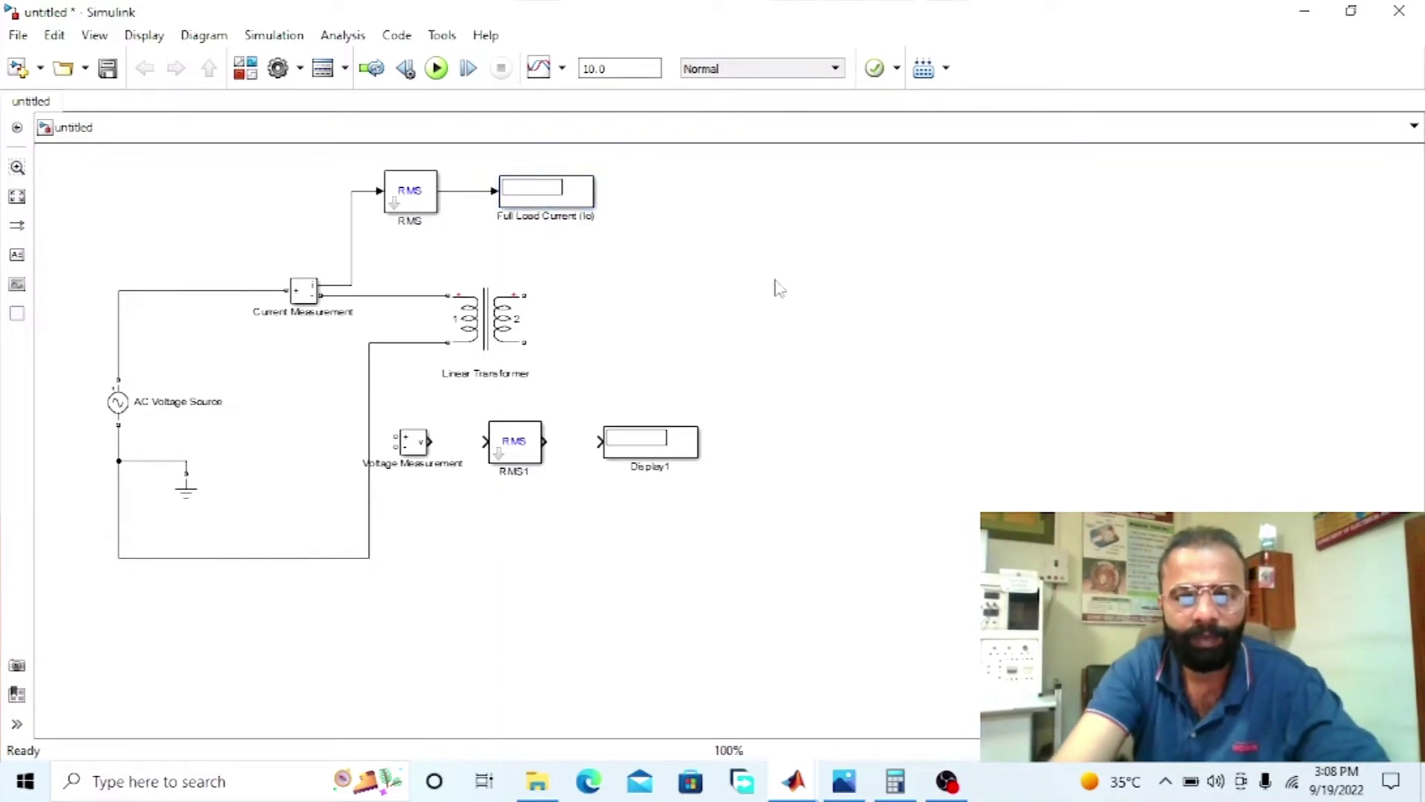
Connect Voltage Measurement across the AC supply lines and wire its output through RMS1 to Display1.
left_click_drag(413, 448, 391, 446)
left_click(392, 450)
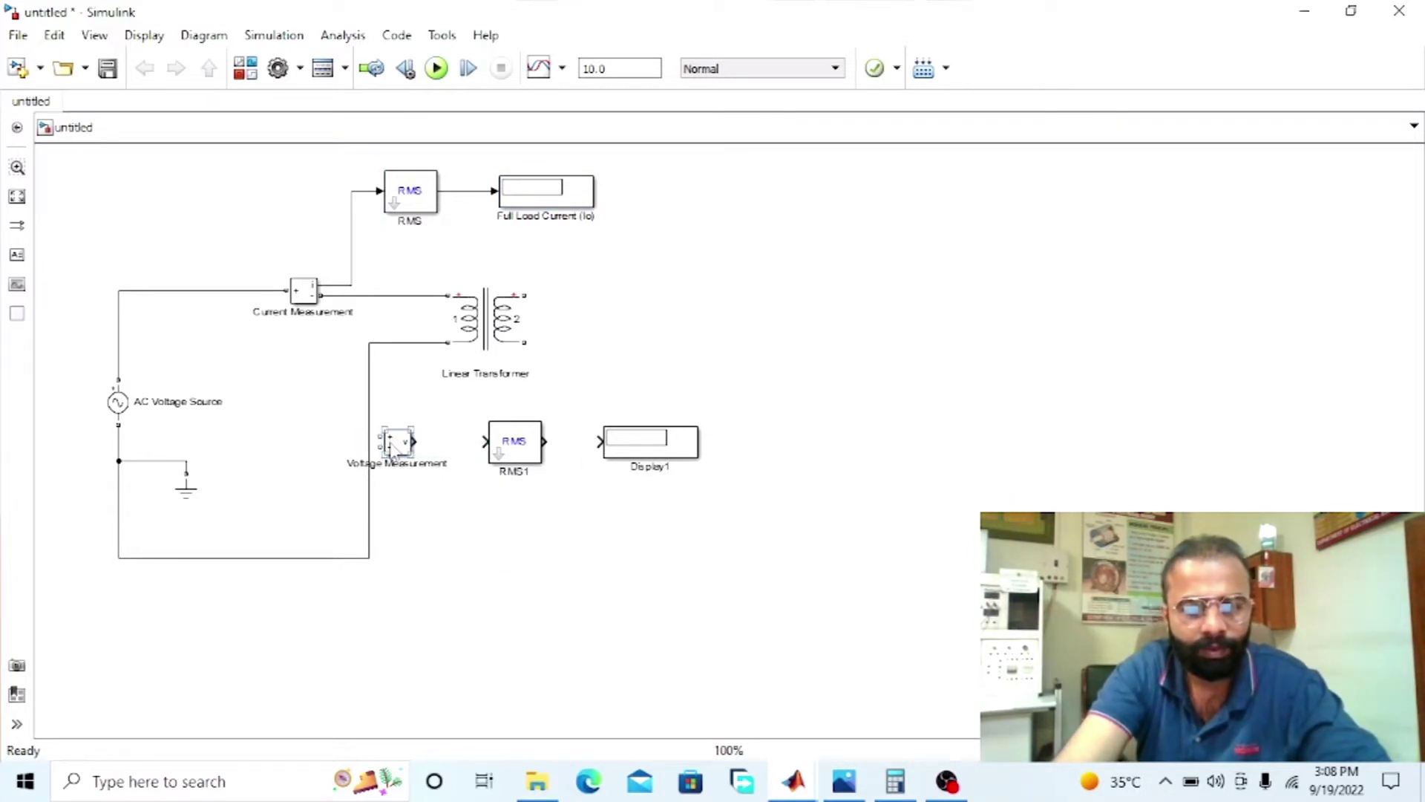
mouse_move(368, 435)
left_mouse_down()
mouse_move(216, 363)
mouse_move(200, 291)
left_mouse_up()
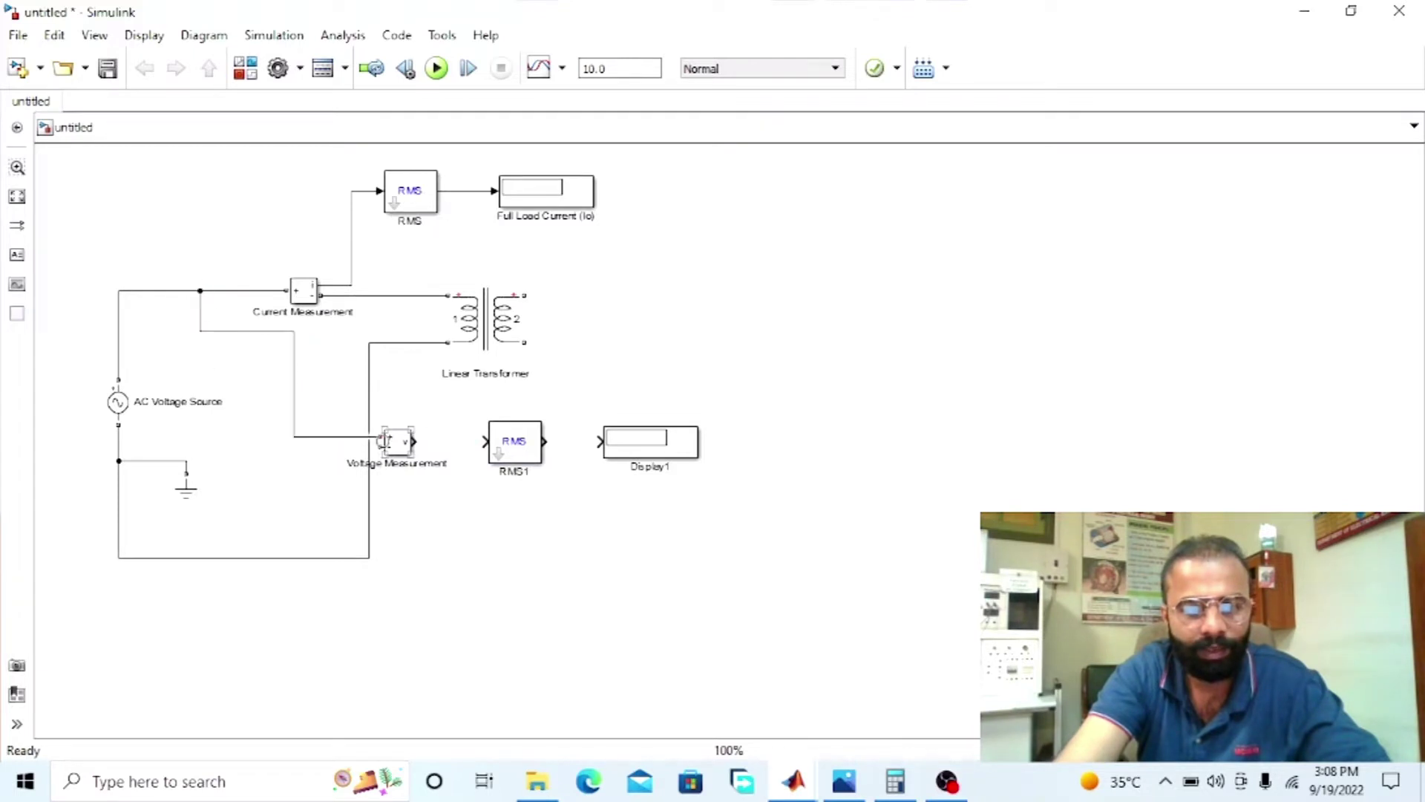
left_click_drag(374, 444, 215, 556)
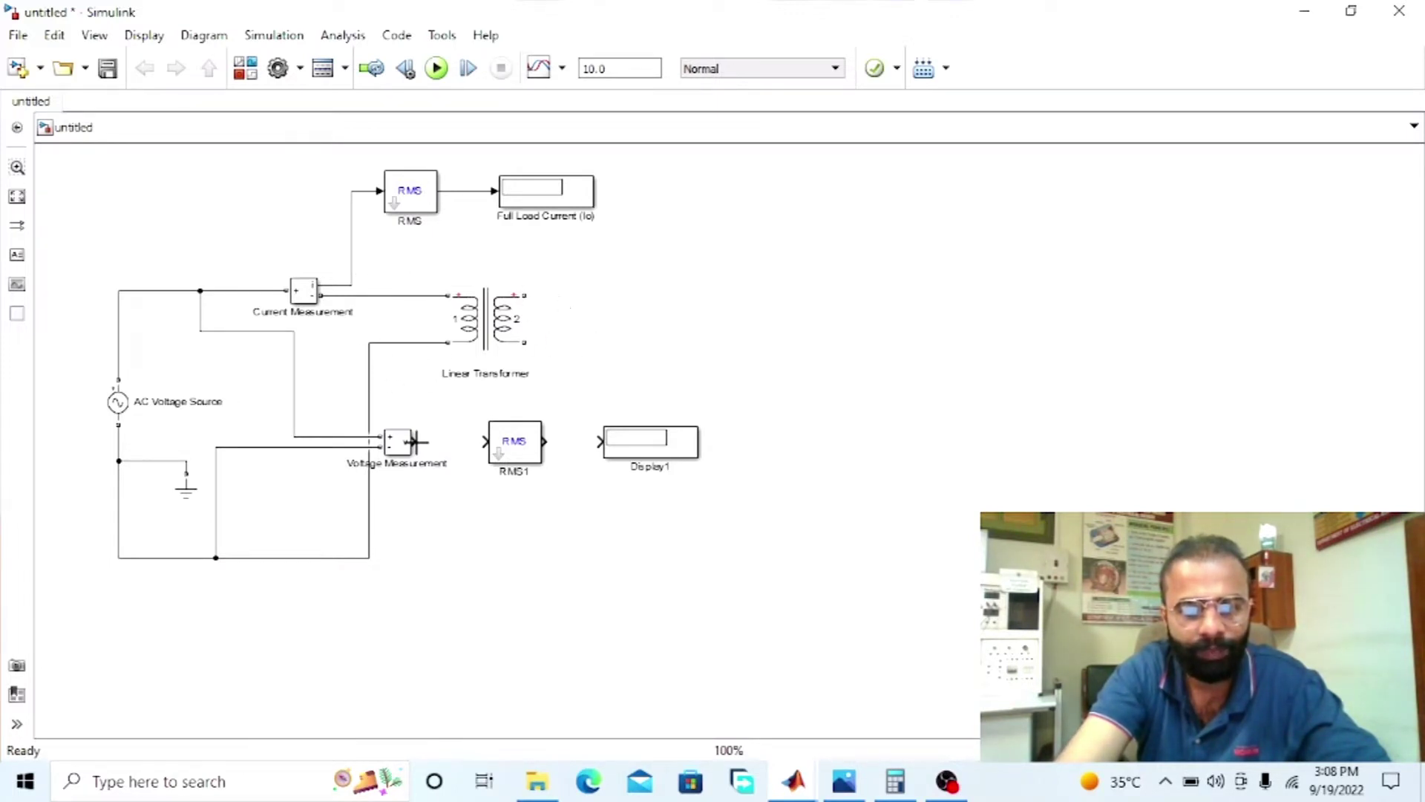
left_click_drag(462, 445, 600, 441)
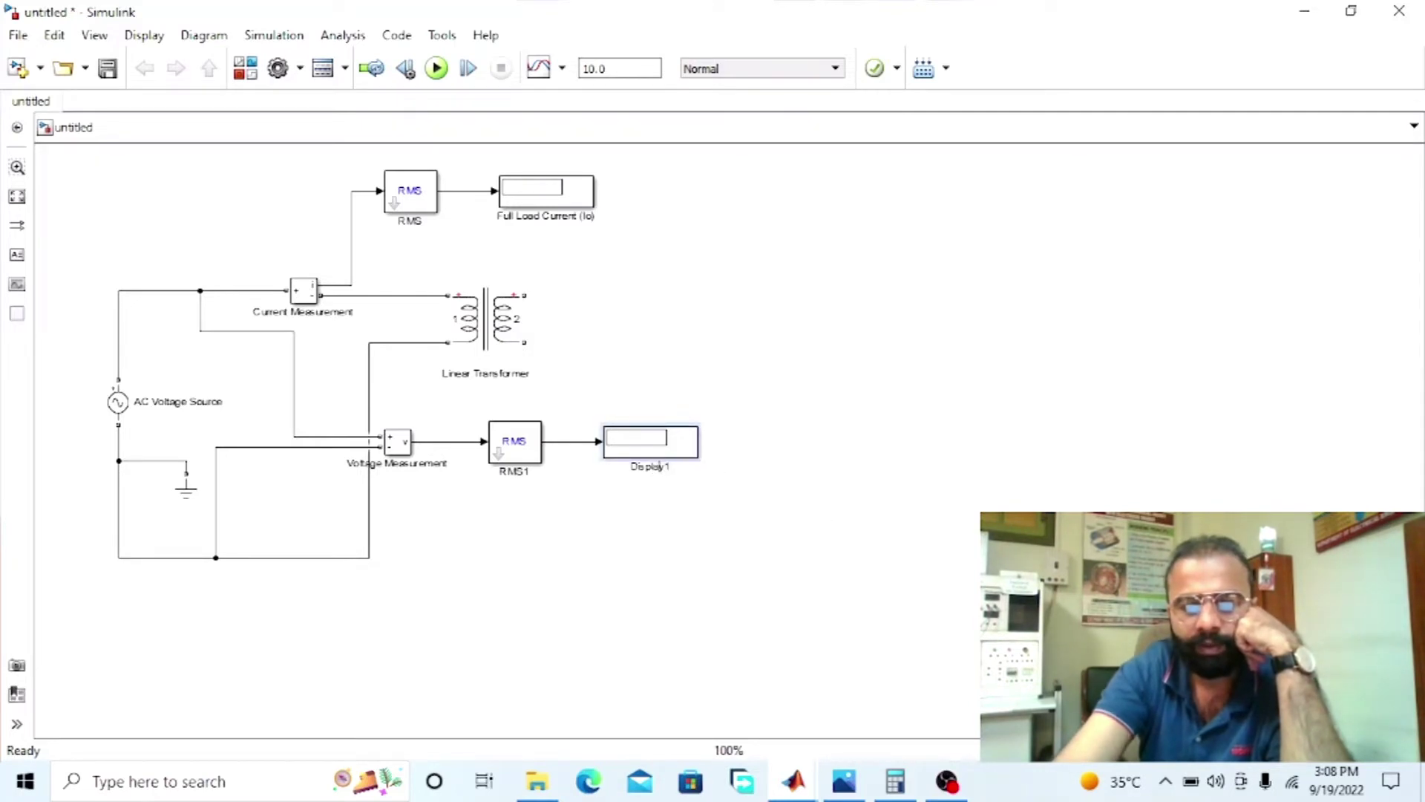
Rename the Display1 block to Primary Voltage (Vsc).
key("BackSpace")
key("BackSpace")
key("BackSpace")
key("BackSpace")
key("BackSpace")
key("BackSpace")
key("BackSpace")
key("BackSpace")
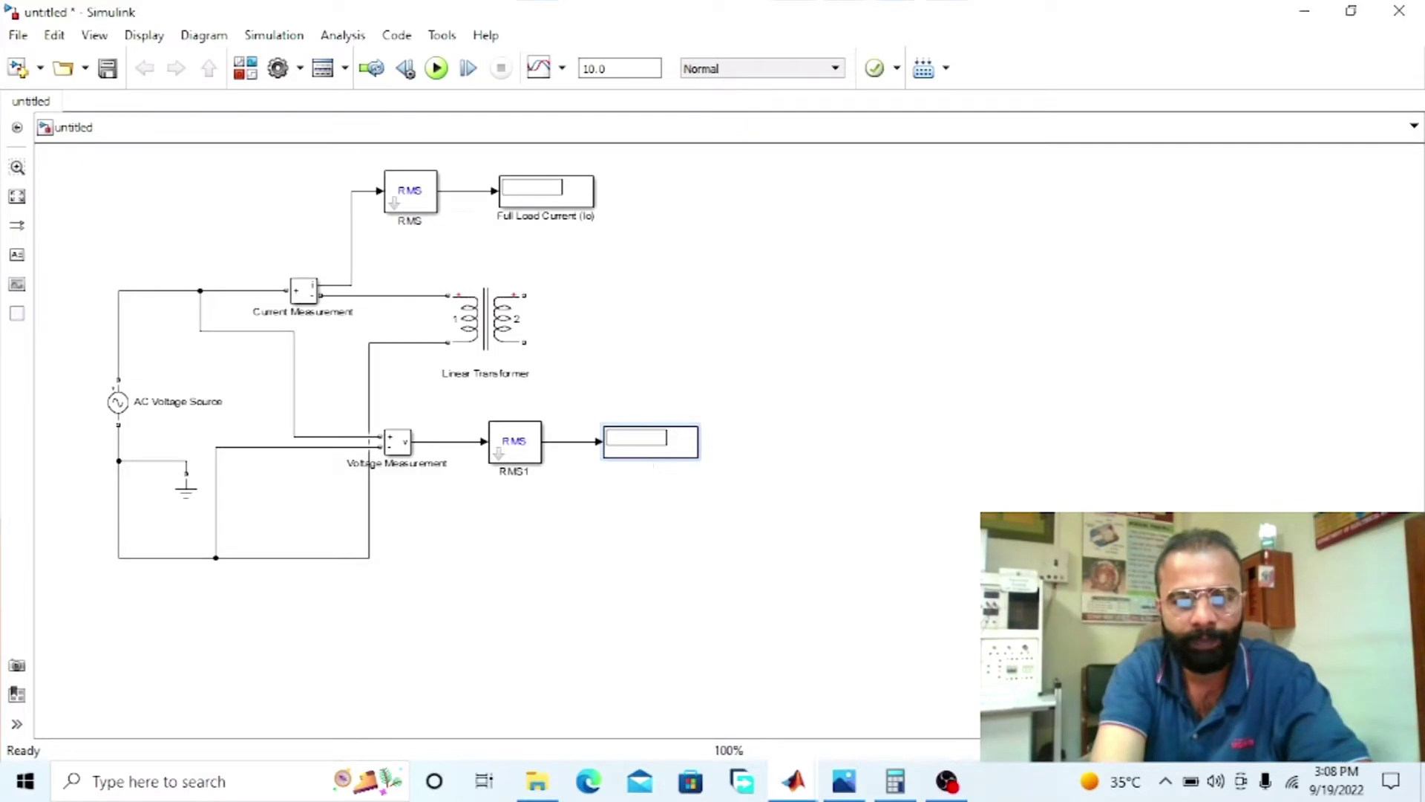
type("Primary")
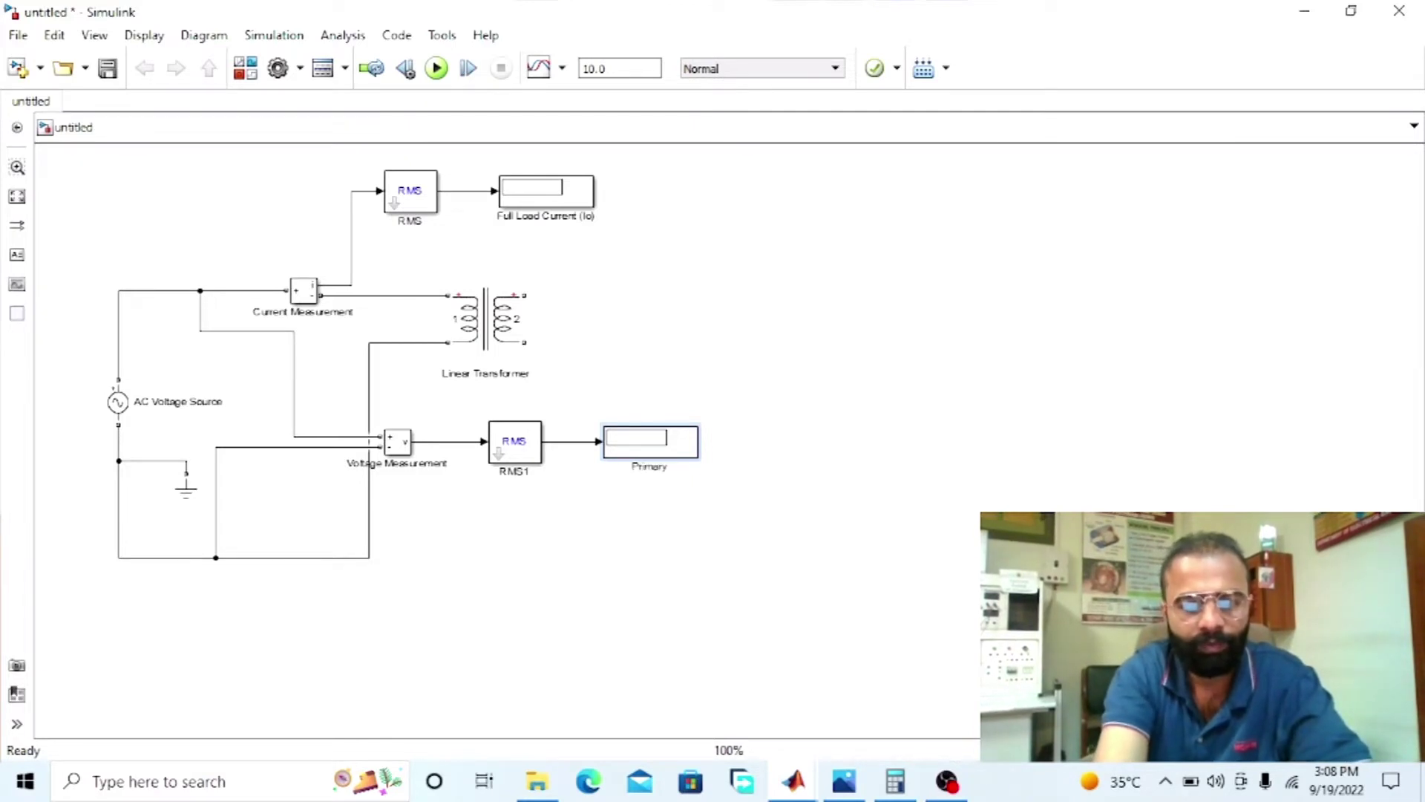
type(" Voltage ")
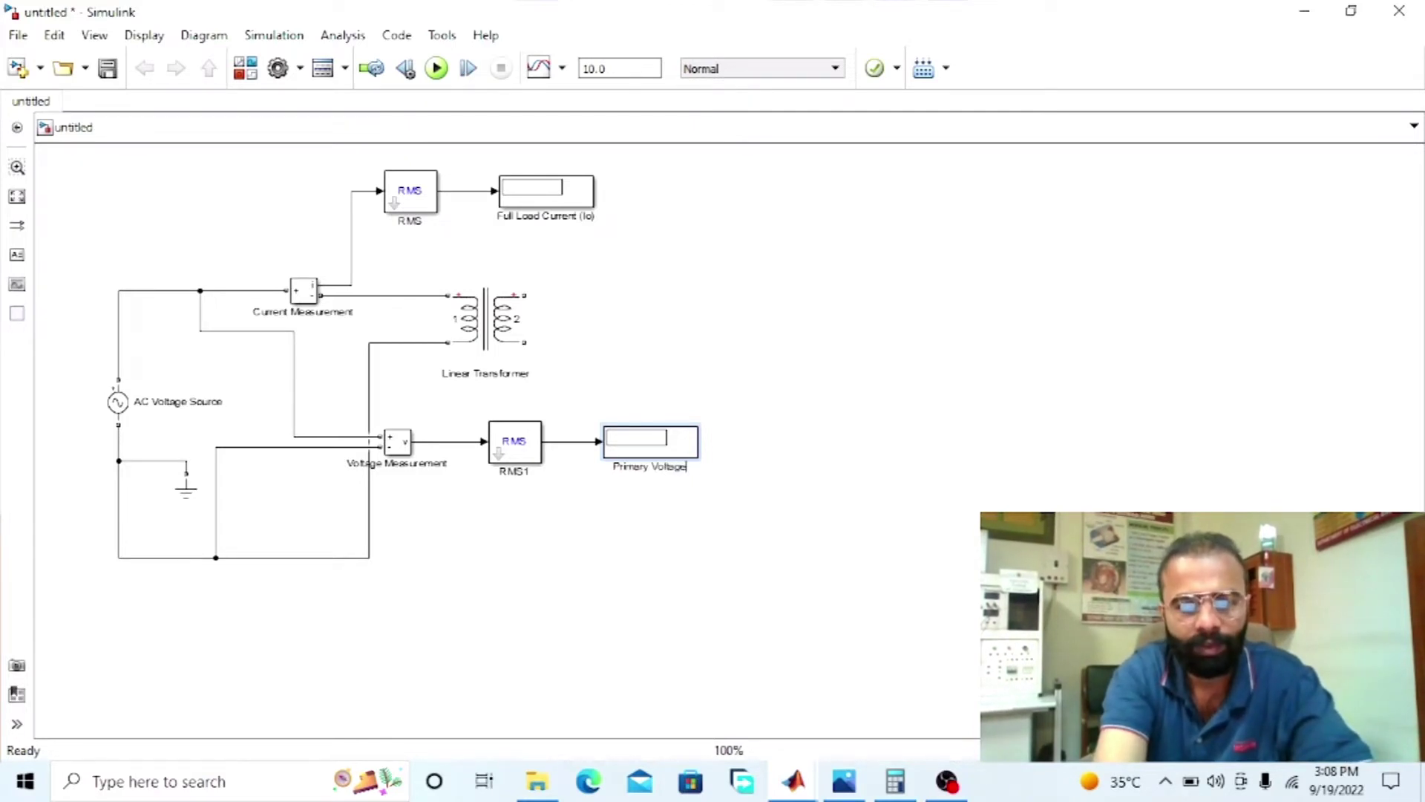
type("(")
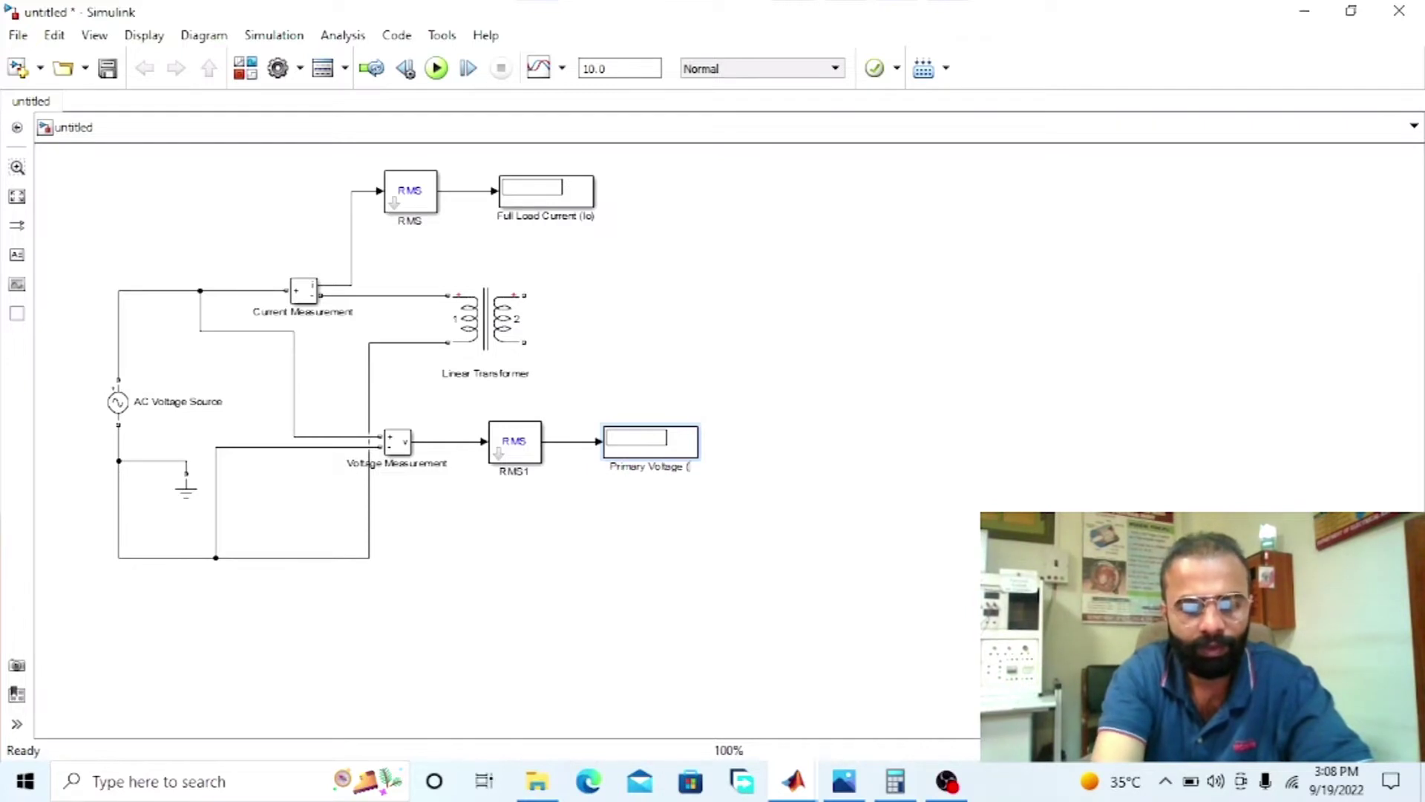
type("V")
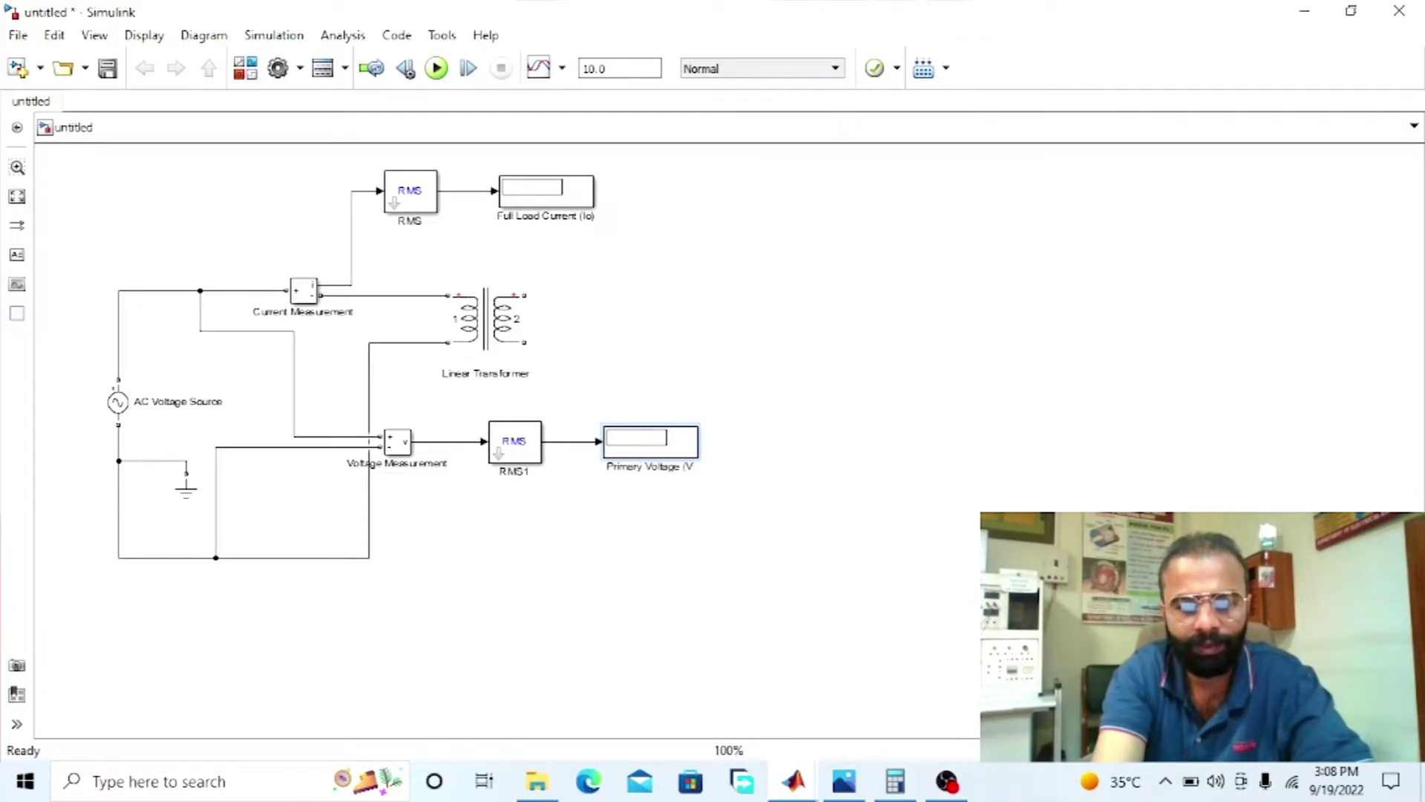
type("sc)")
left_click(691, 408)
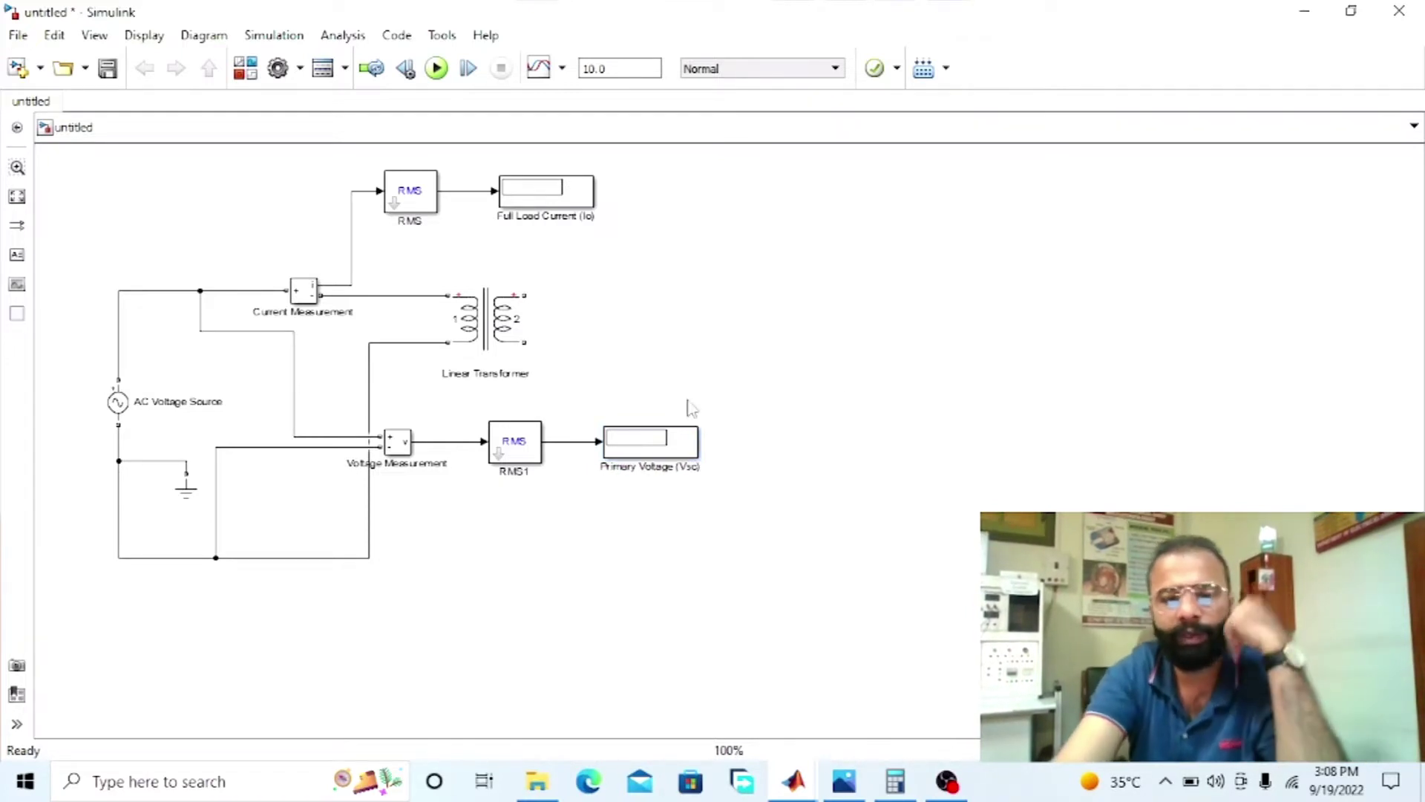
Shift Voltage Measurement, RMS1 and the Primary Voltage display closer to the source, keeping them in a compact row.
left_click_drag(405, 443, 368, 443)
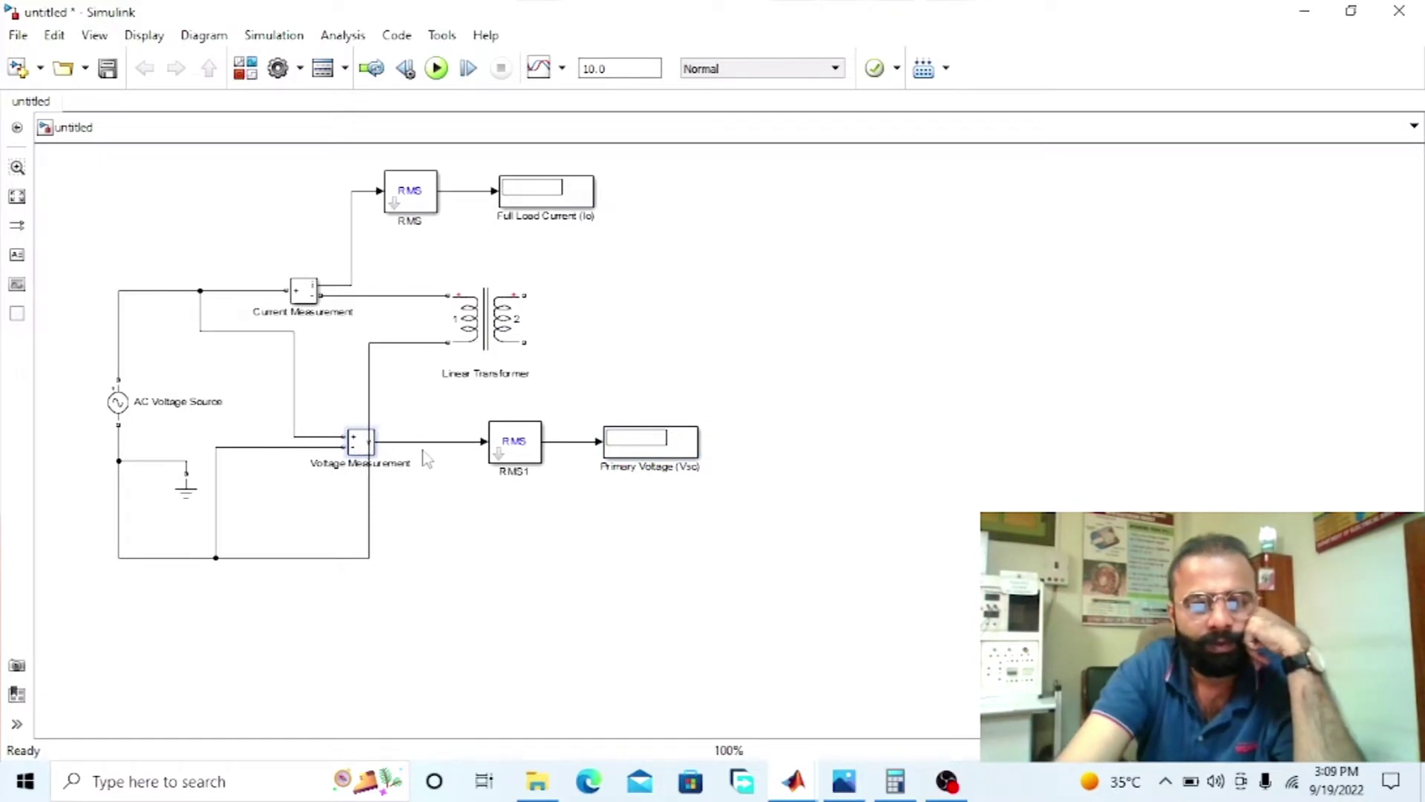
left_click_drag(508, 452, 461, 452)
left_click_drag(660, 454, 592, 455)
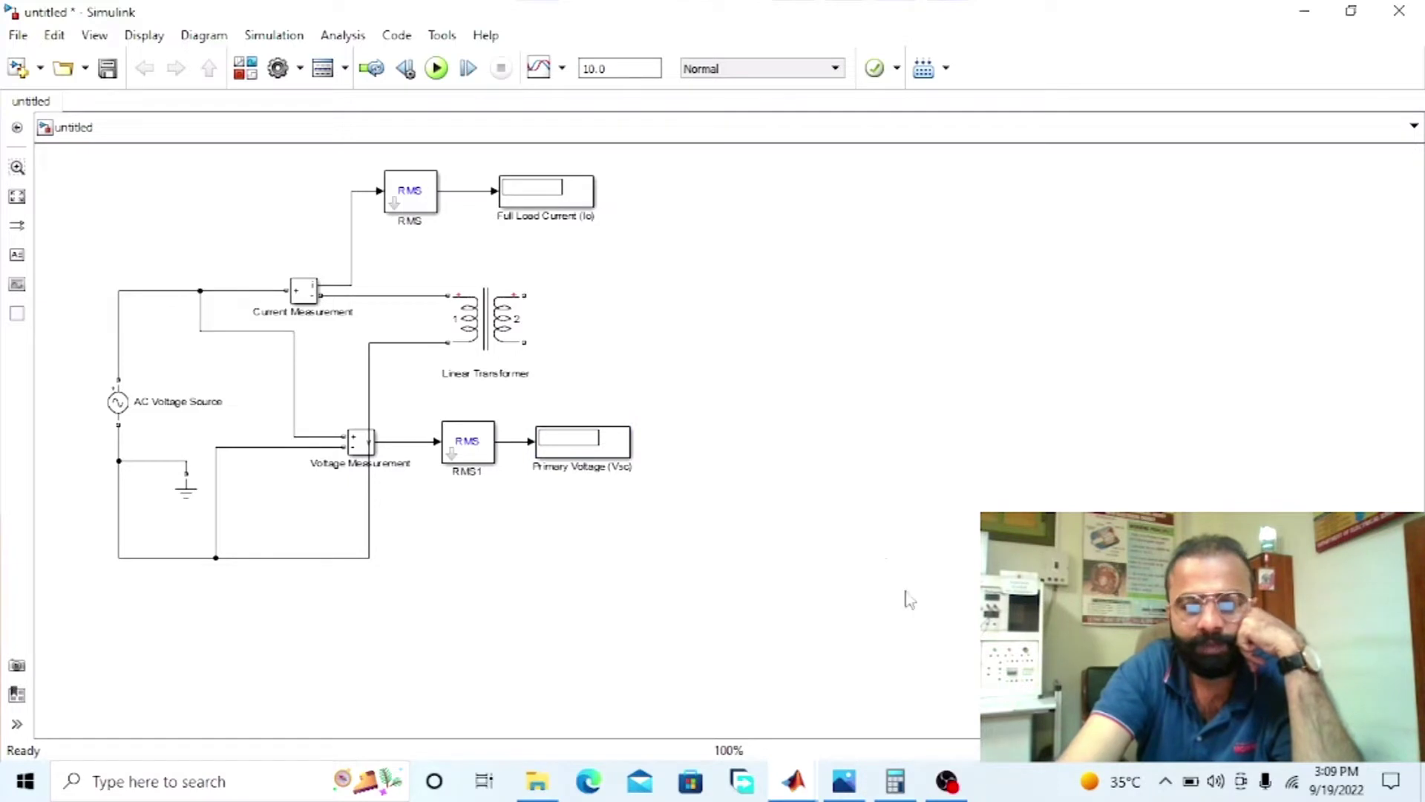
Check the short-circuit test diagram and formulas in the image Short Circuit Test T.F.jpg in Photos and return to the Simulink model.
left_click(844, 781)
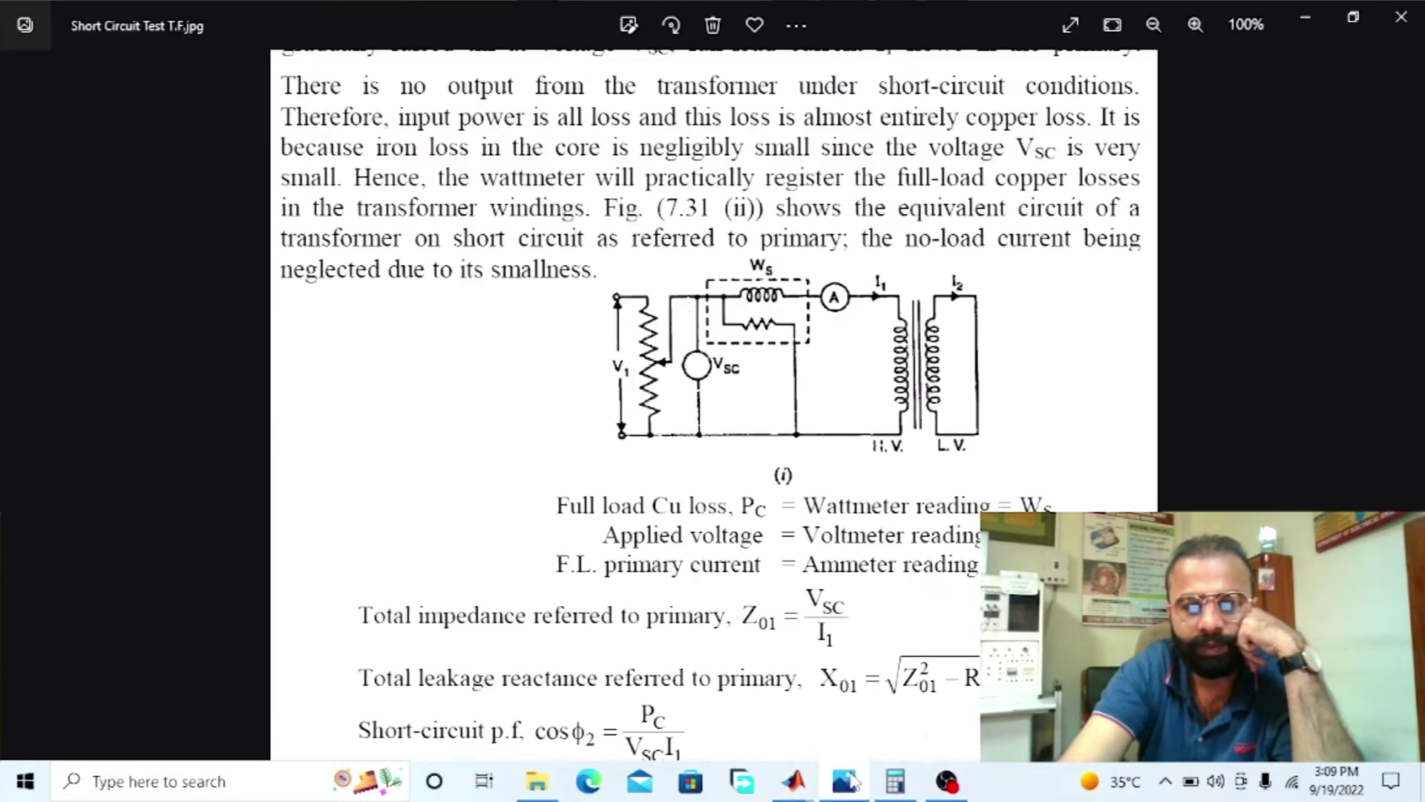
left_click_drag(922, 325, 915, 149)
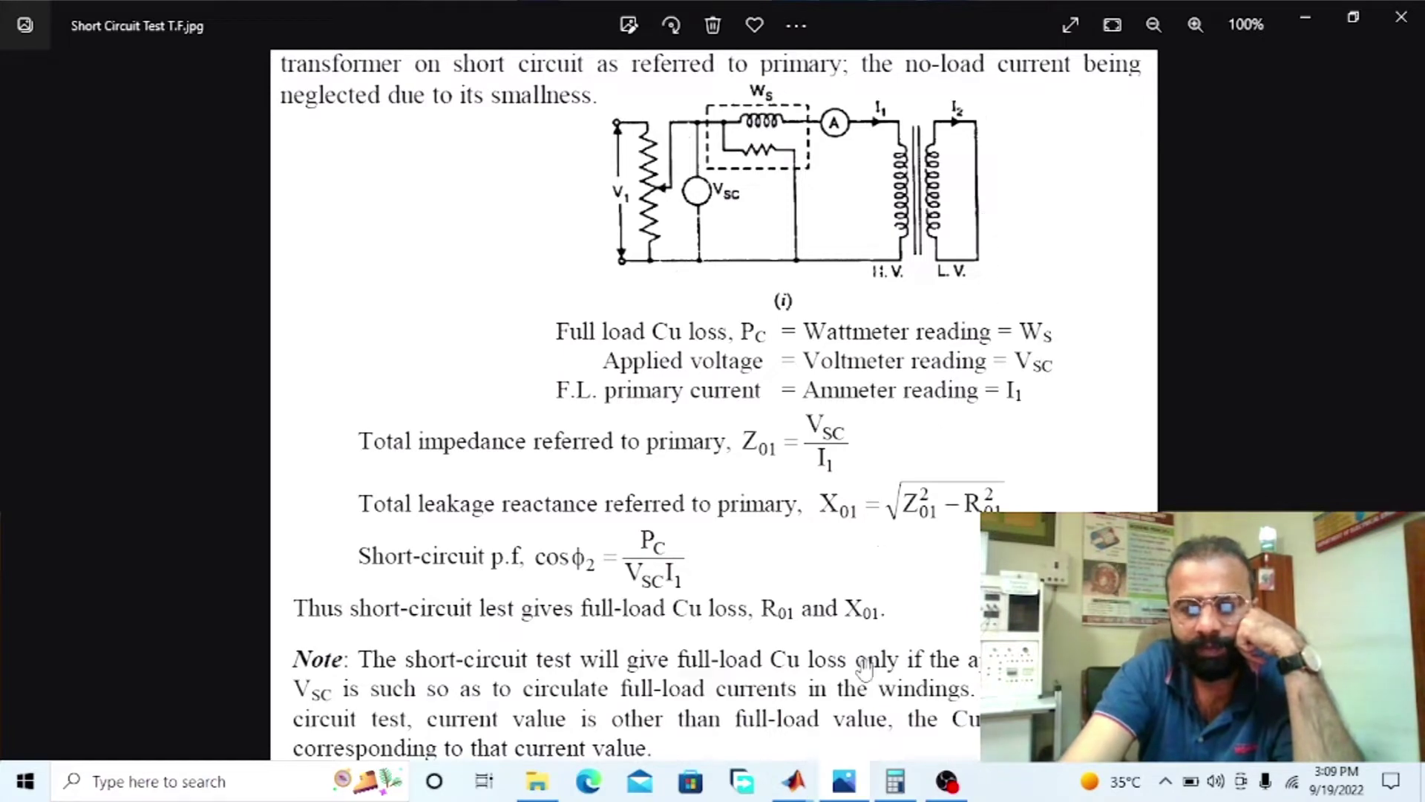
left_click(855, 781)
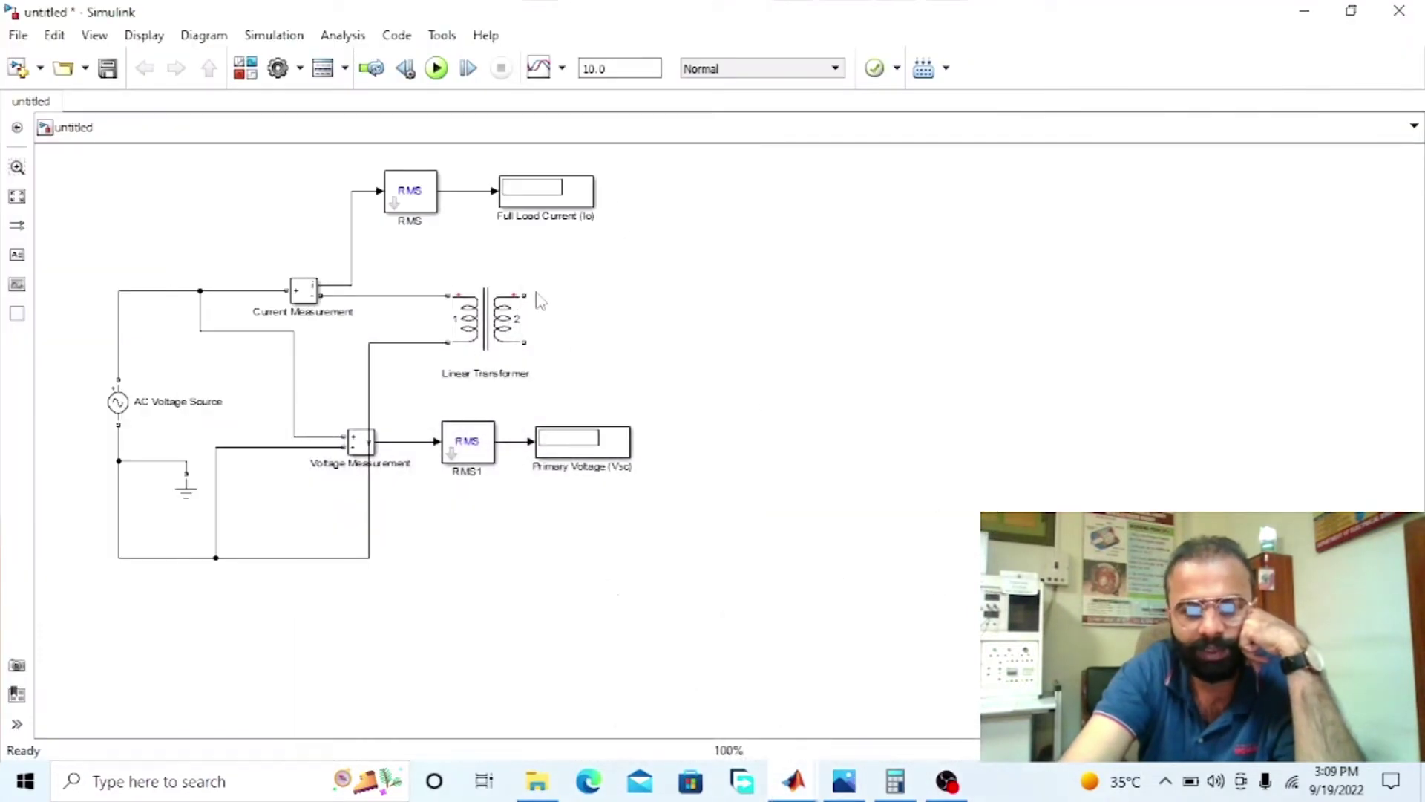
Short-circuit the Linear Transformer's secondary winding by wiring its two terminals together, keeping the loop close to the block.
left_click_drag(529, 294, 583, 343)
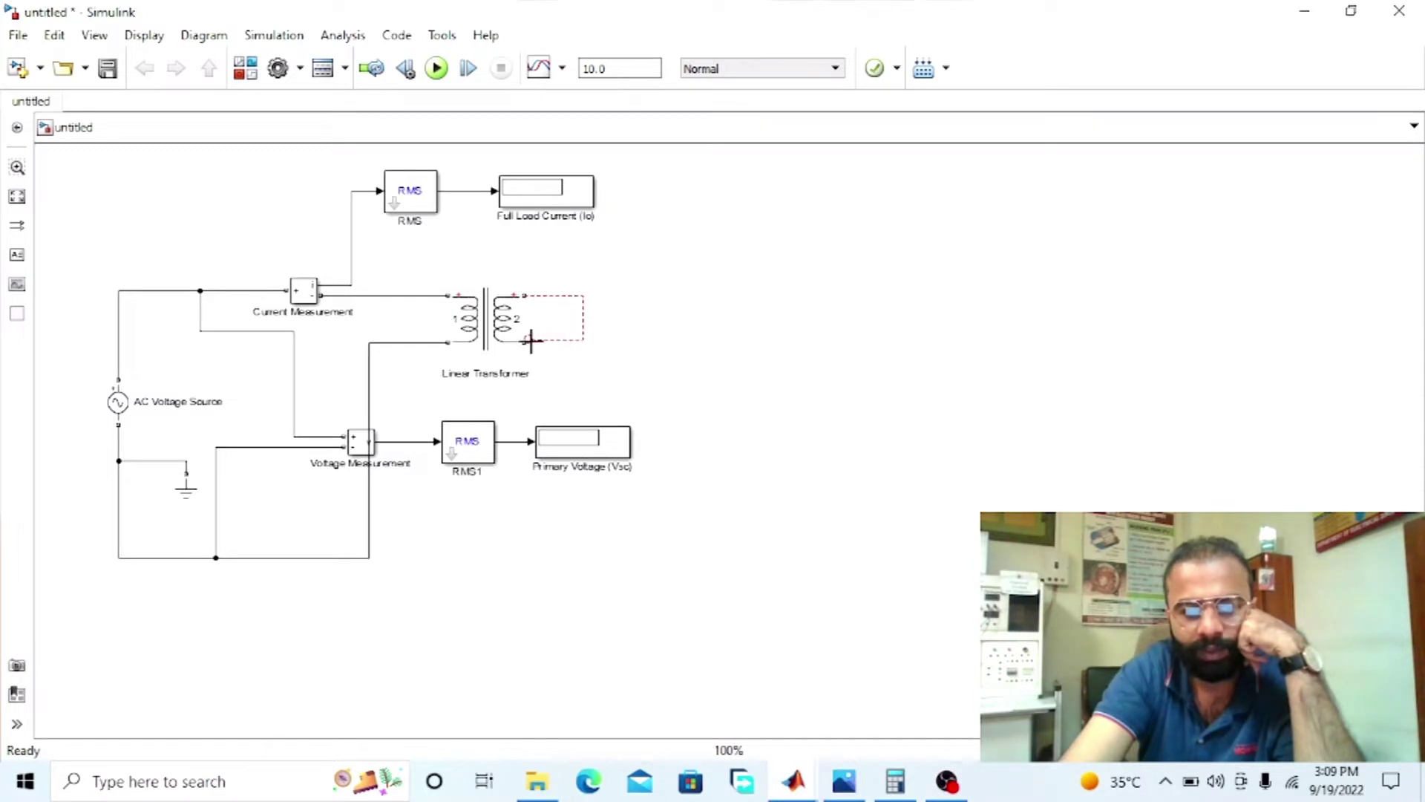
left_click(575, 342)
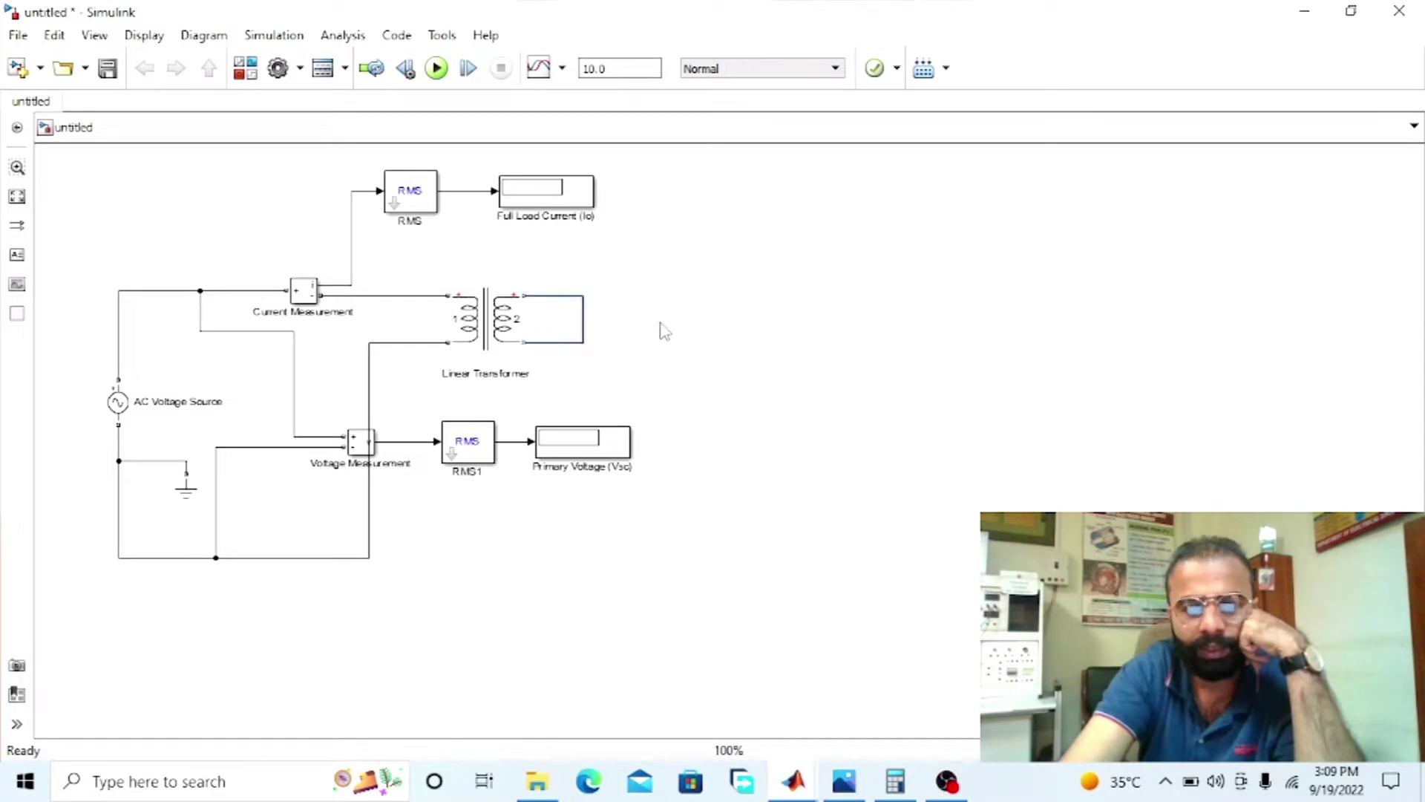
left_click_drag(584, 327, 563, 327)
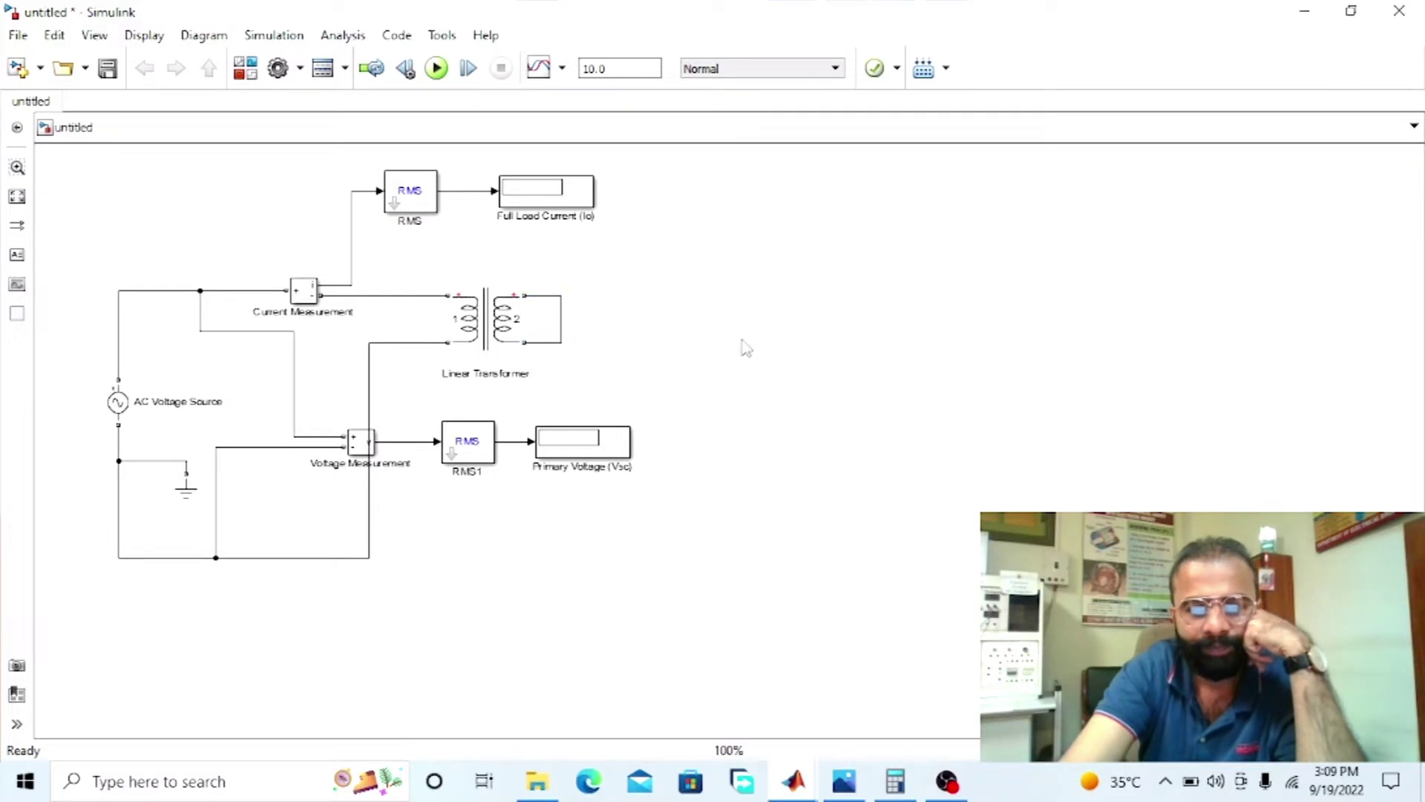
Check the circuit diagram in Short Circuit Test T.F.jpg in Photos and return to the Simulink model.
key("alt+Tab")
left_click_drag(807, 240, 807, 219)
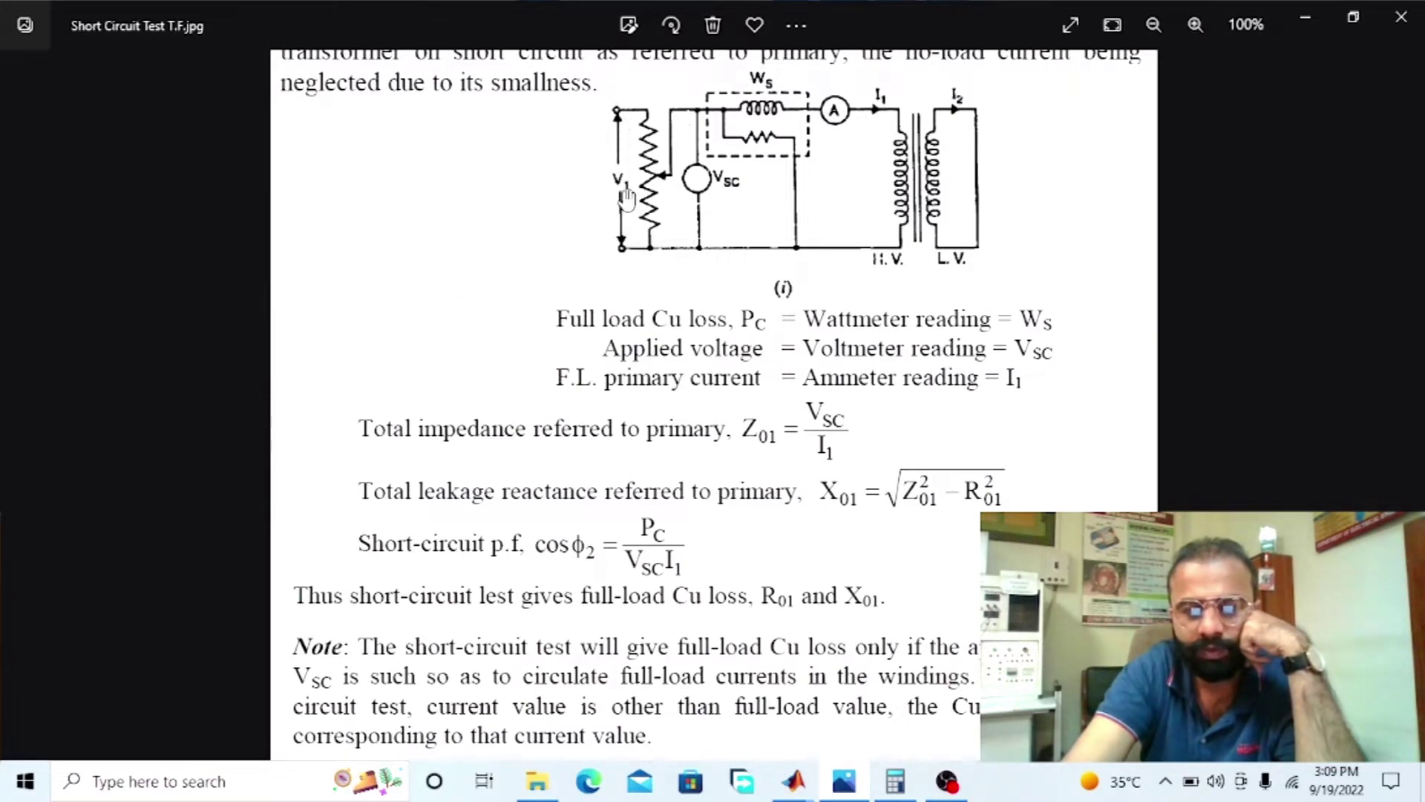
left_click(847, 783)
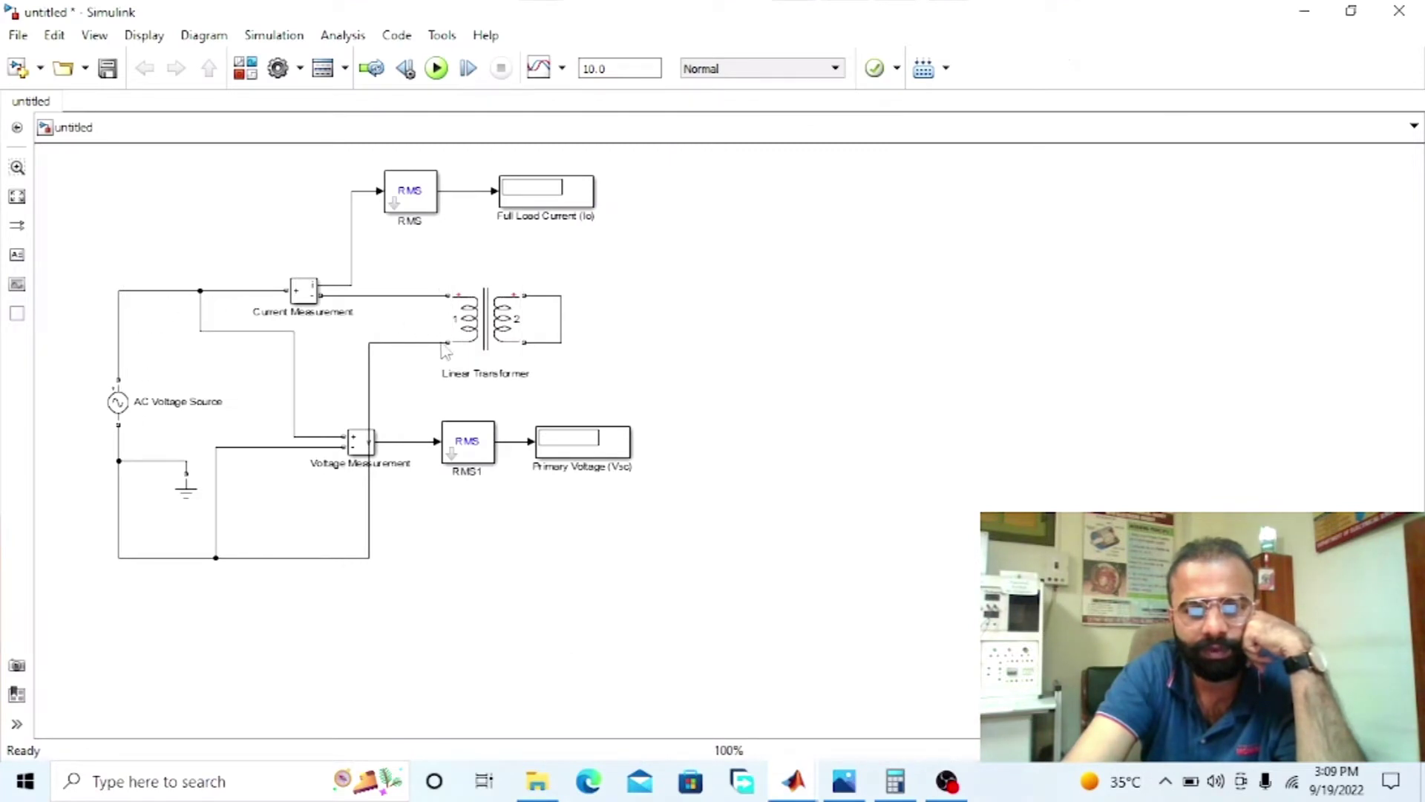
left_click(514, 355)
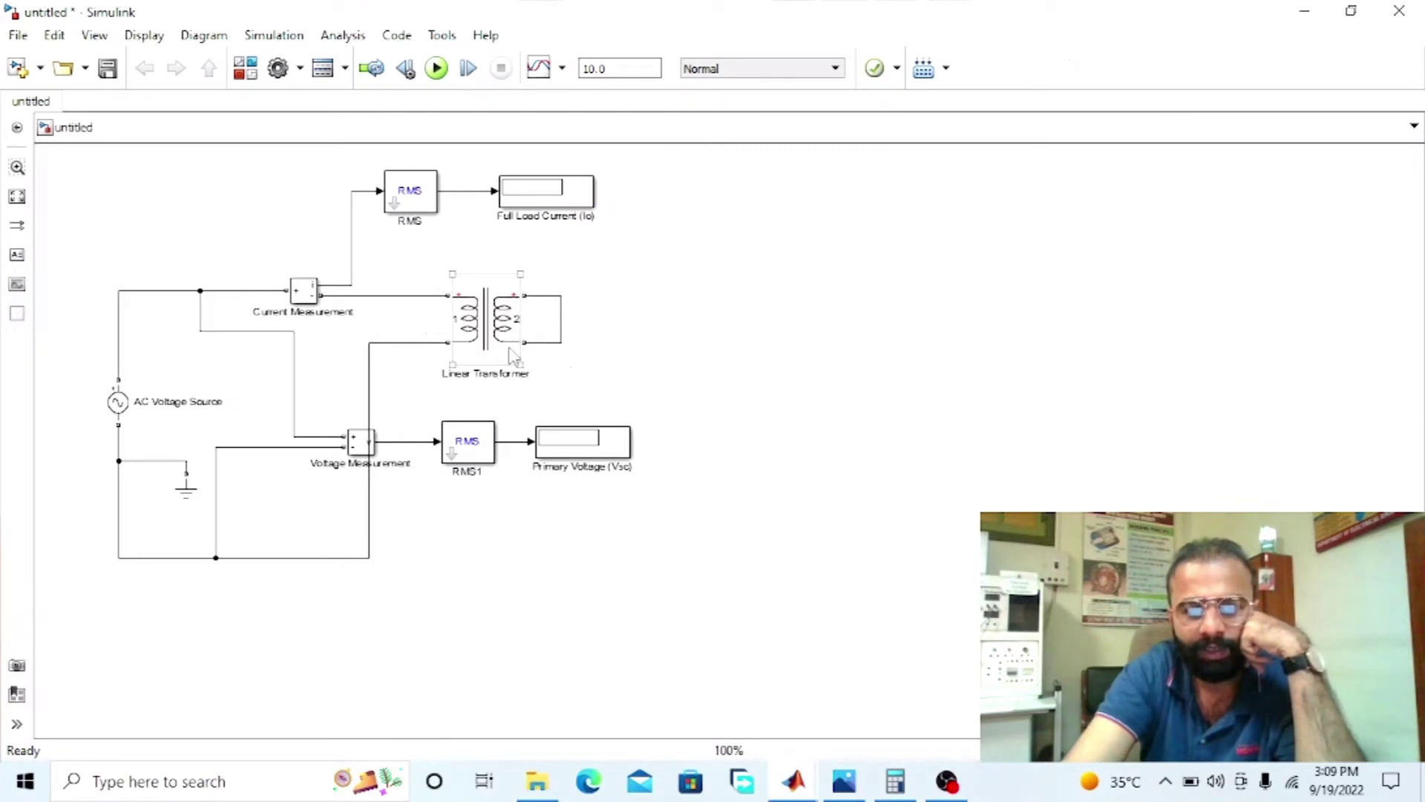
left_click(533, 292)
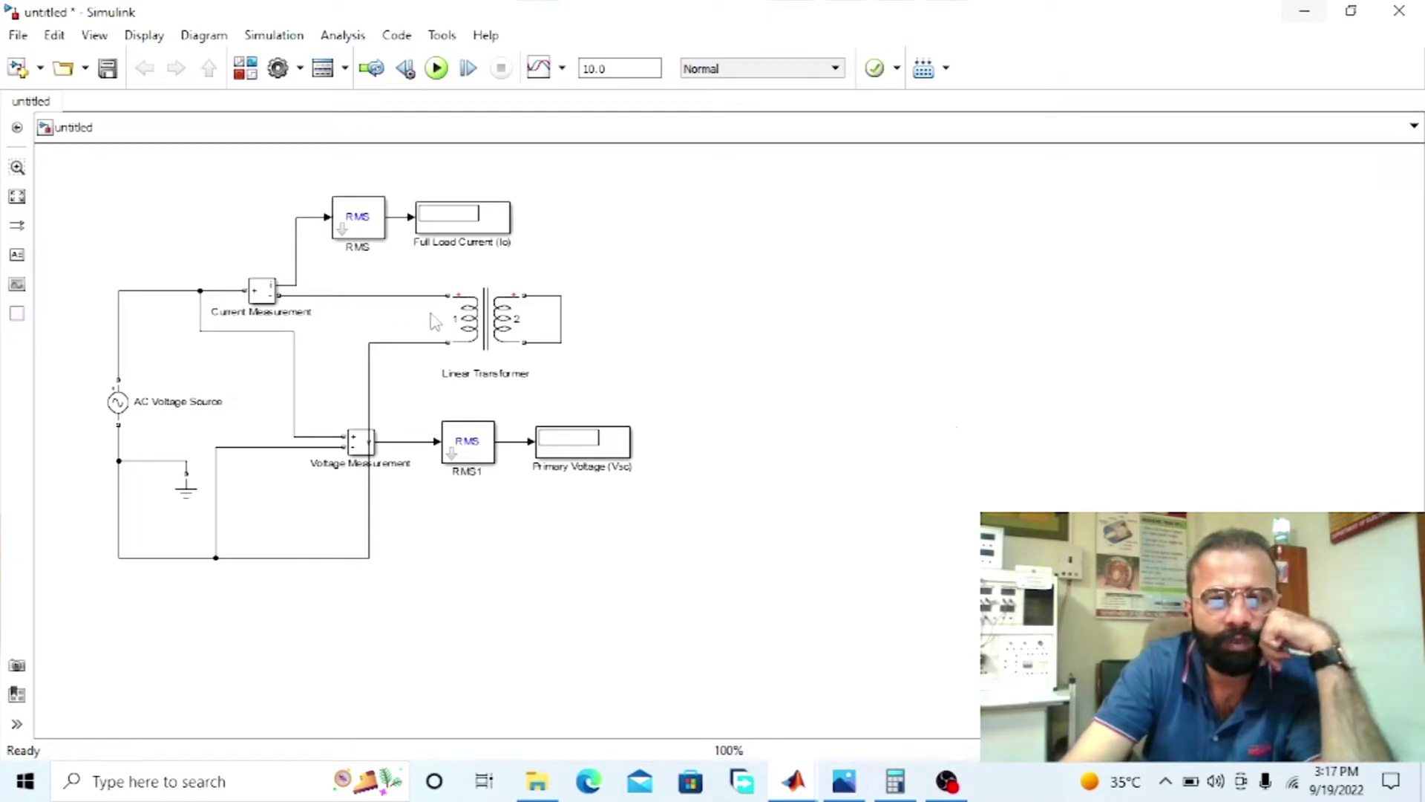
left_click(475, 364)
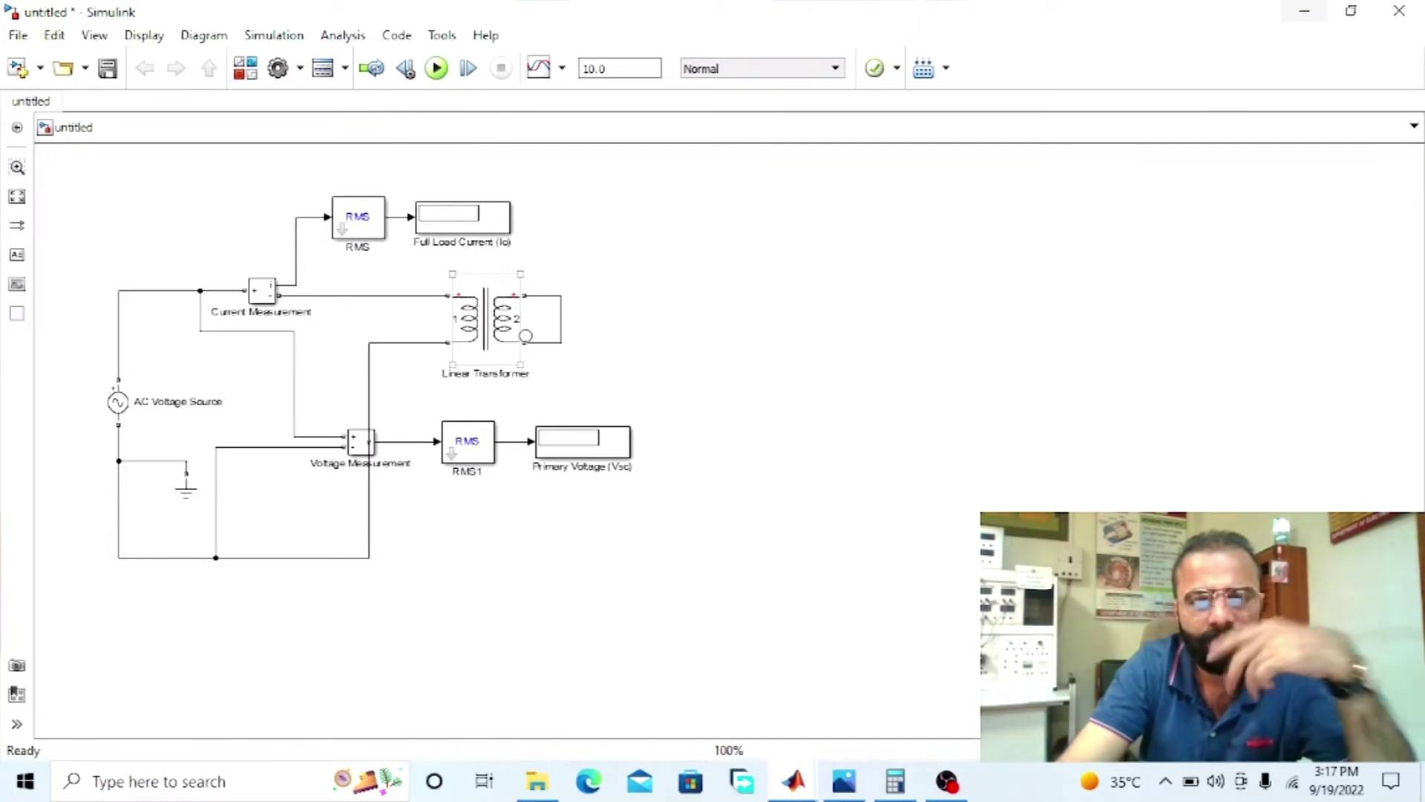
left_click(579, 312)
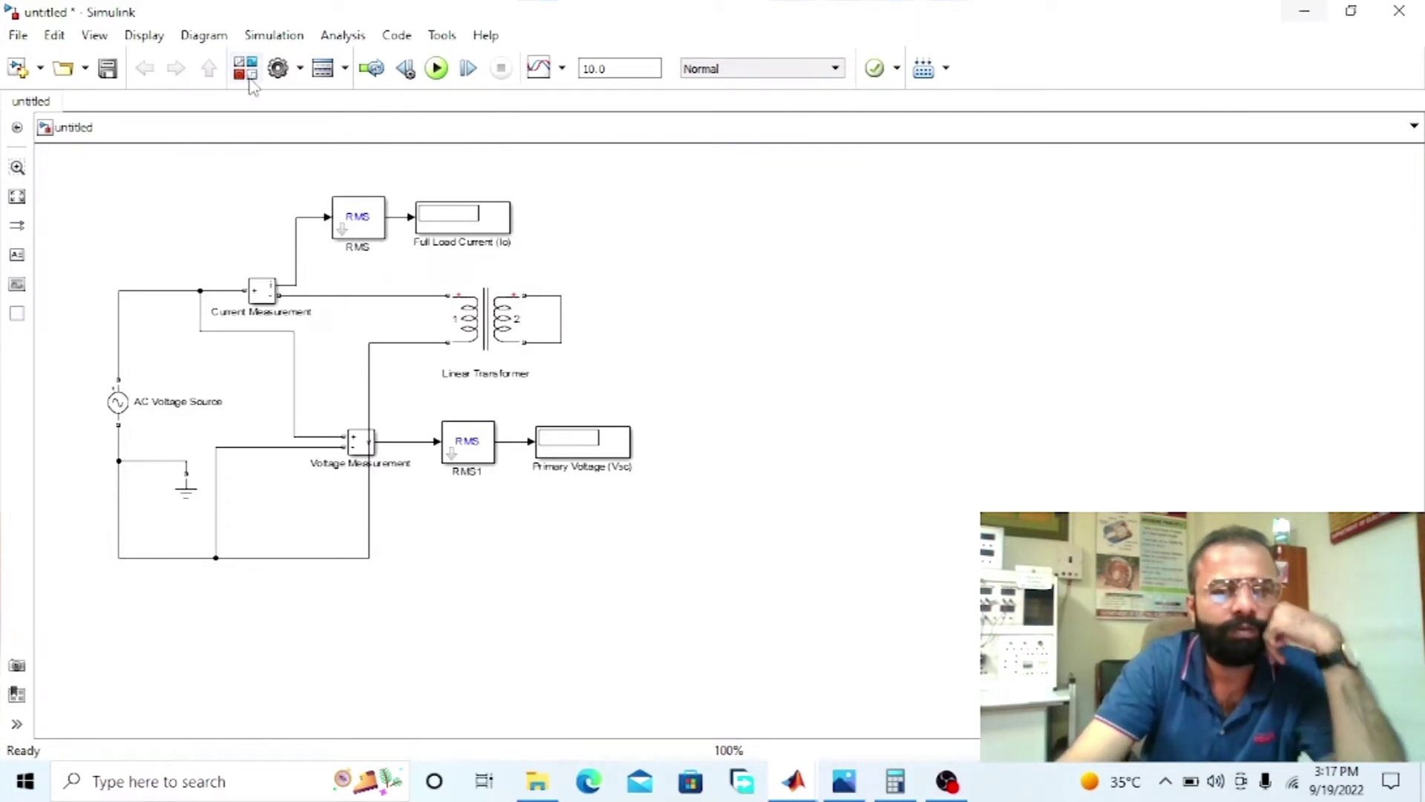
Search the block library for active and reactive power and add the Power block to the empty area of the model.
left_click(557, 194)
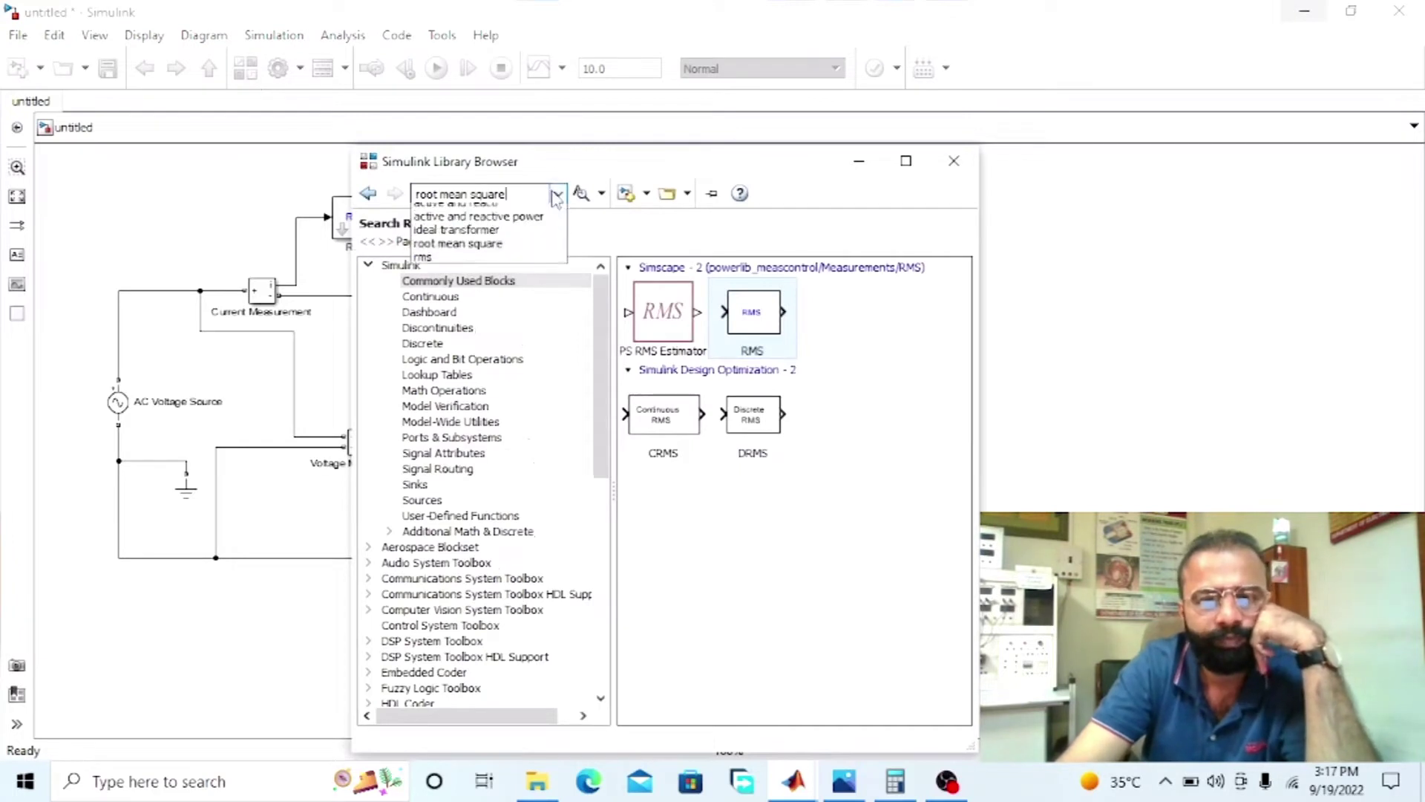
left_click(520, 225)
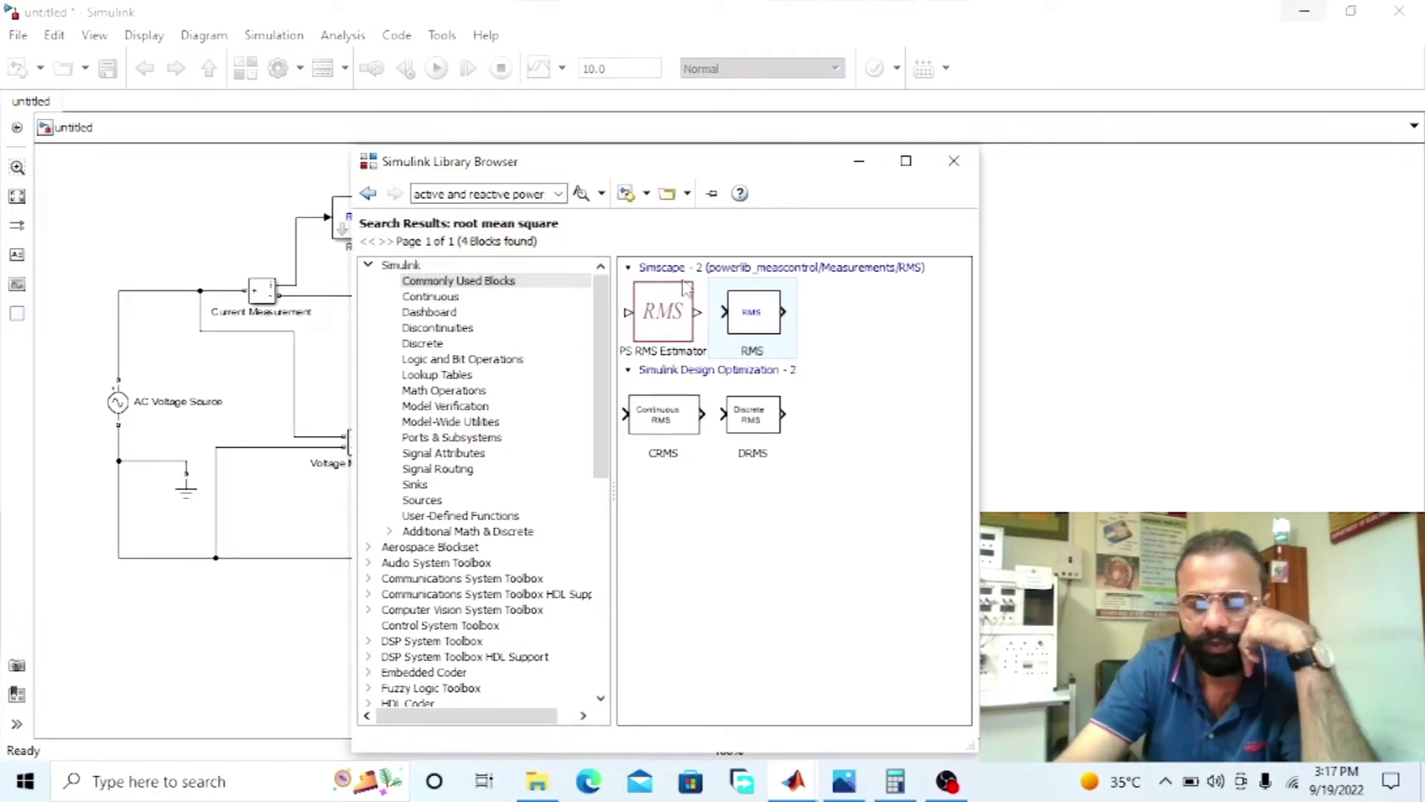
left_click_drag(676, 308, 981, 242)
Add a Trigonometric Function block from the Math Operations library beside the Power block.
left_click(245, 67)
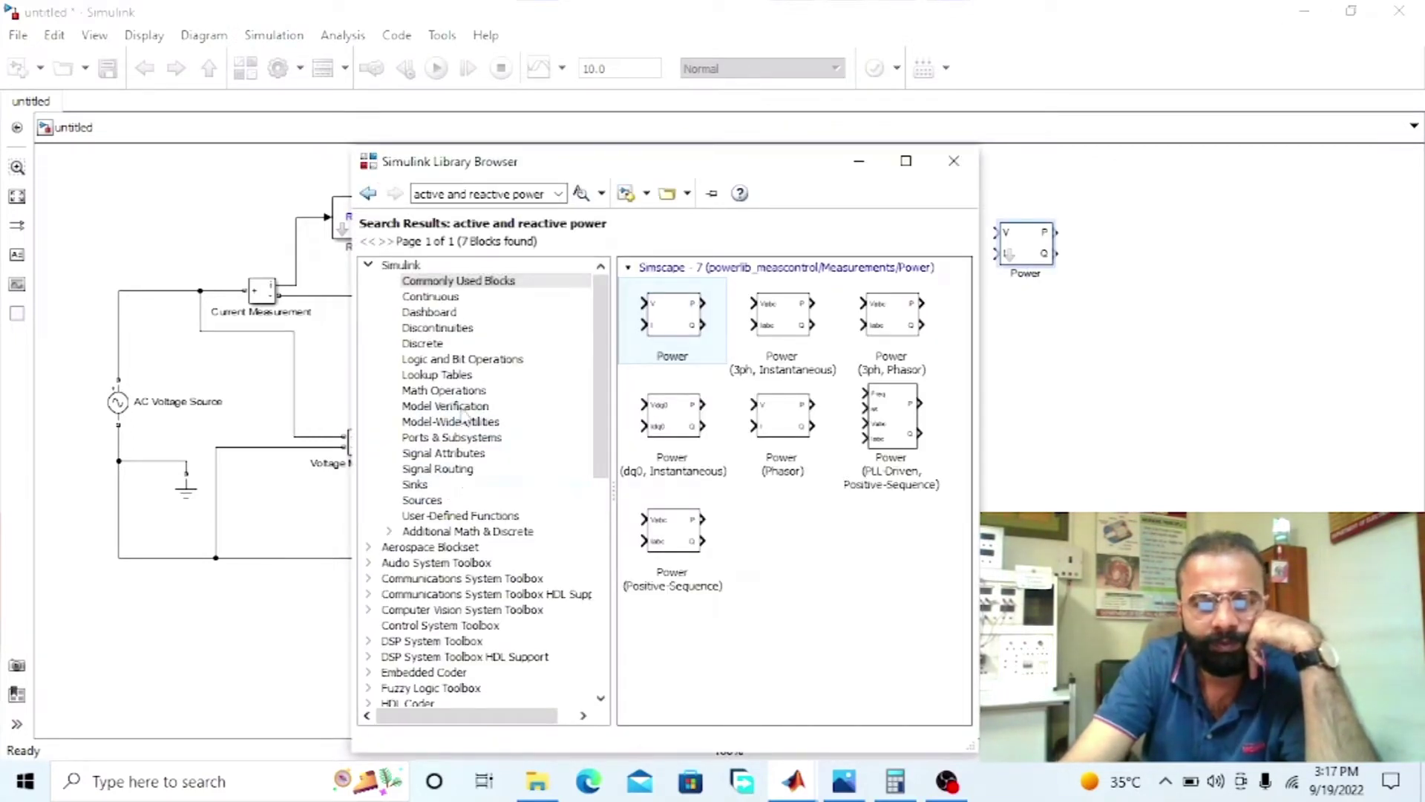
left_click(454, 390)
left_click_drag(962, 378, 955, 614)
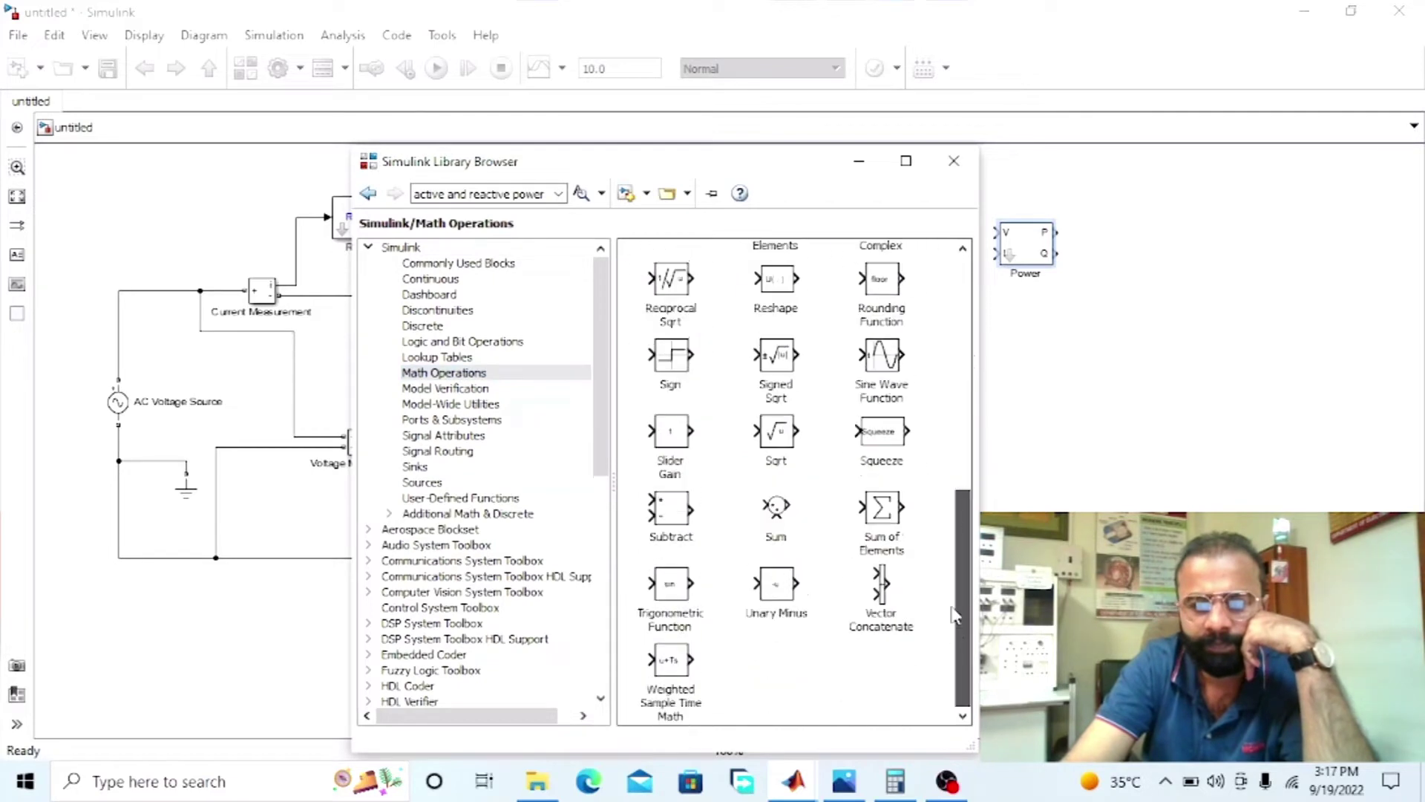
left_click_drag(687, 581, 1206, 211)
Add a Gain block and a Product block from the Math Operations library below the Power and Trigonometric Function blocks.
left_click(245, 68)
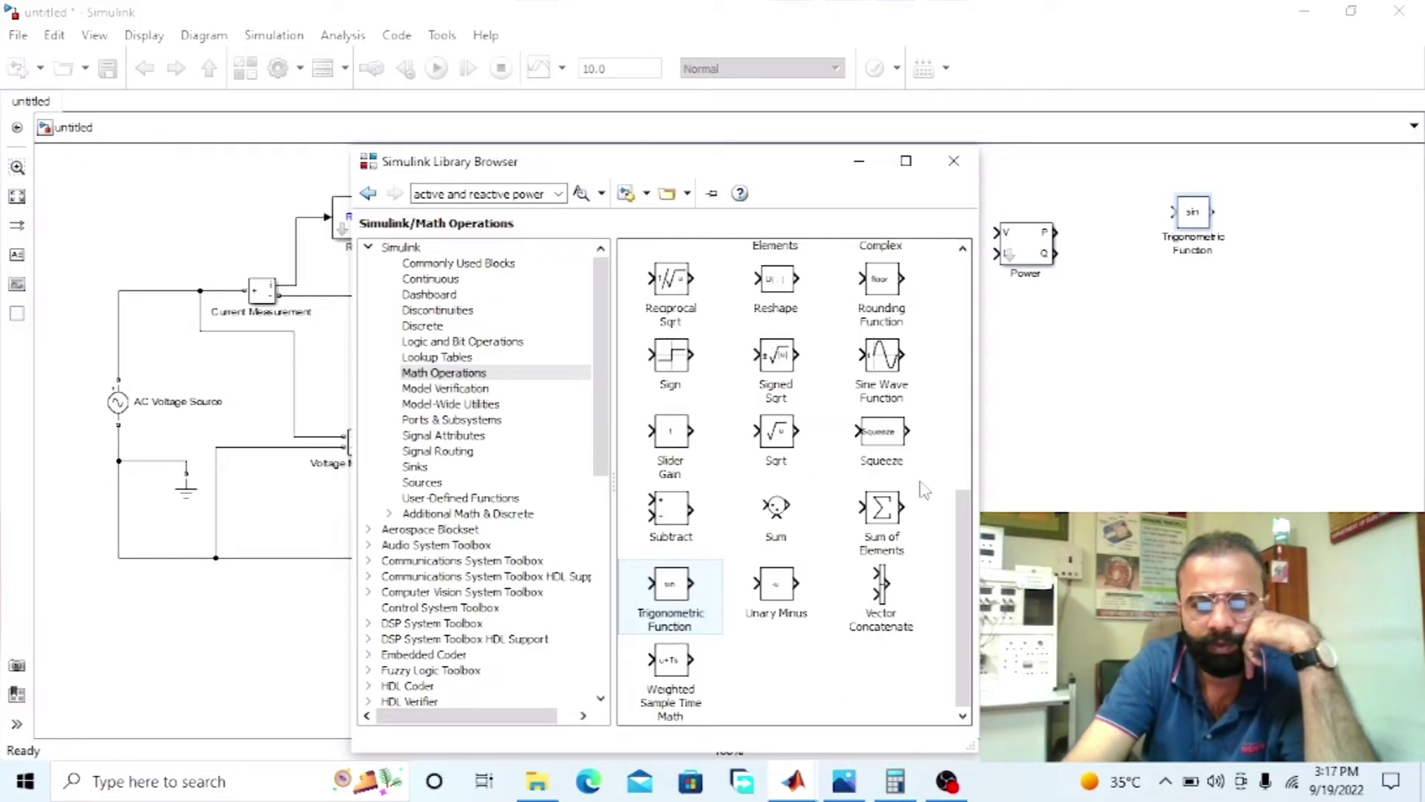
left_click_drag(961, 525, 960, 349)
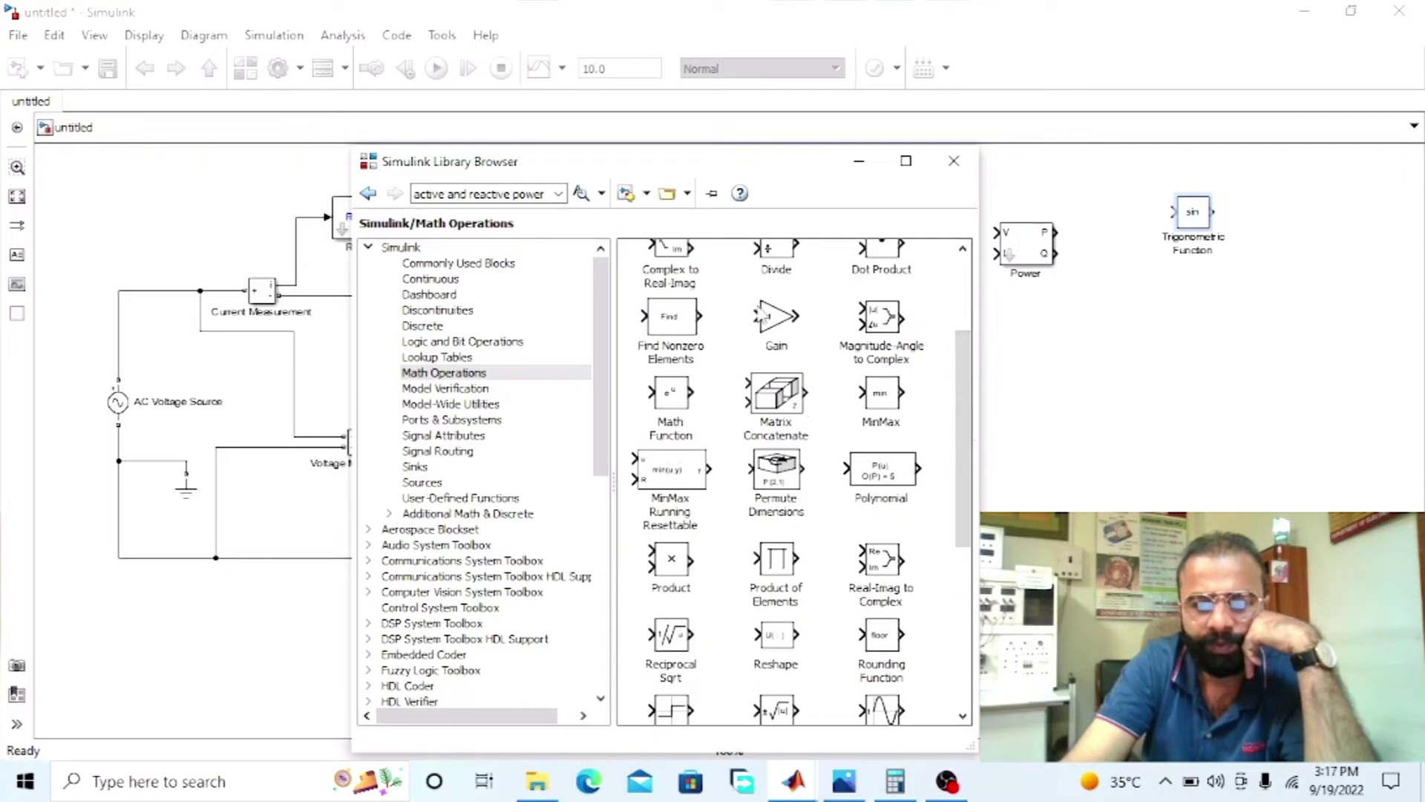
left_click_drag(763, 315, 1212, 359)
left_click(245, 68)
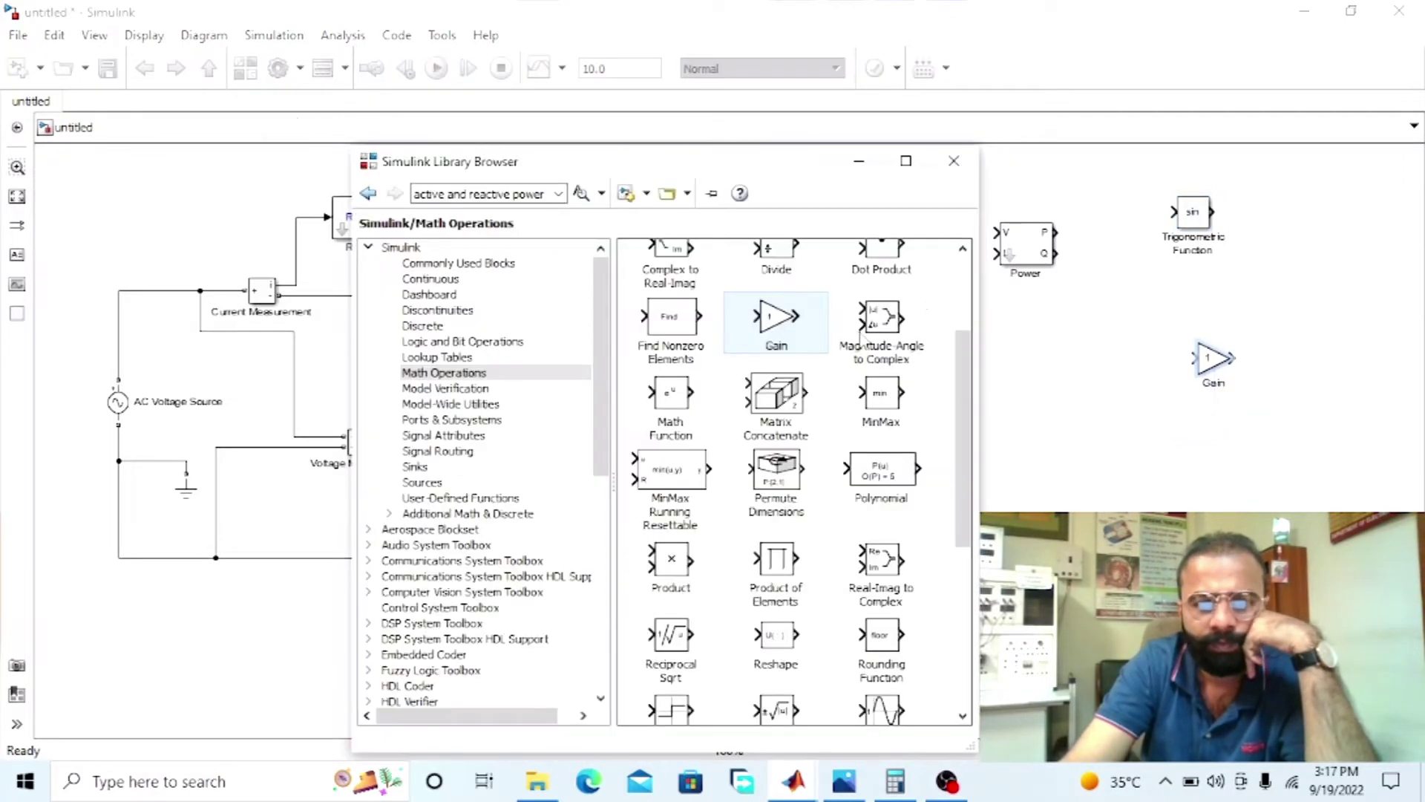
left_click_drag(962, 371, 979, 411)
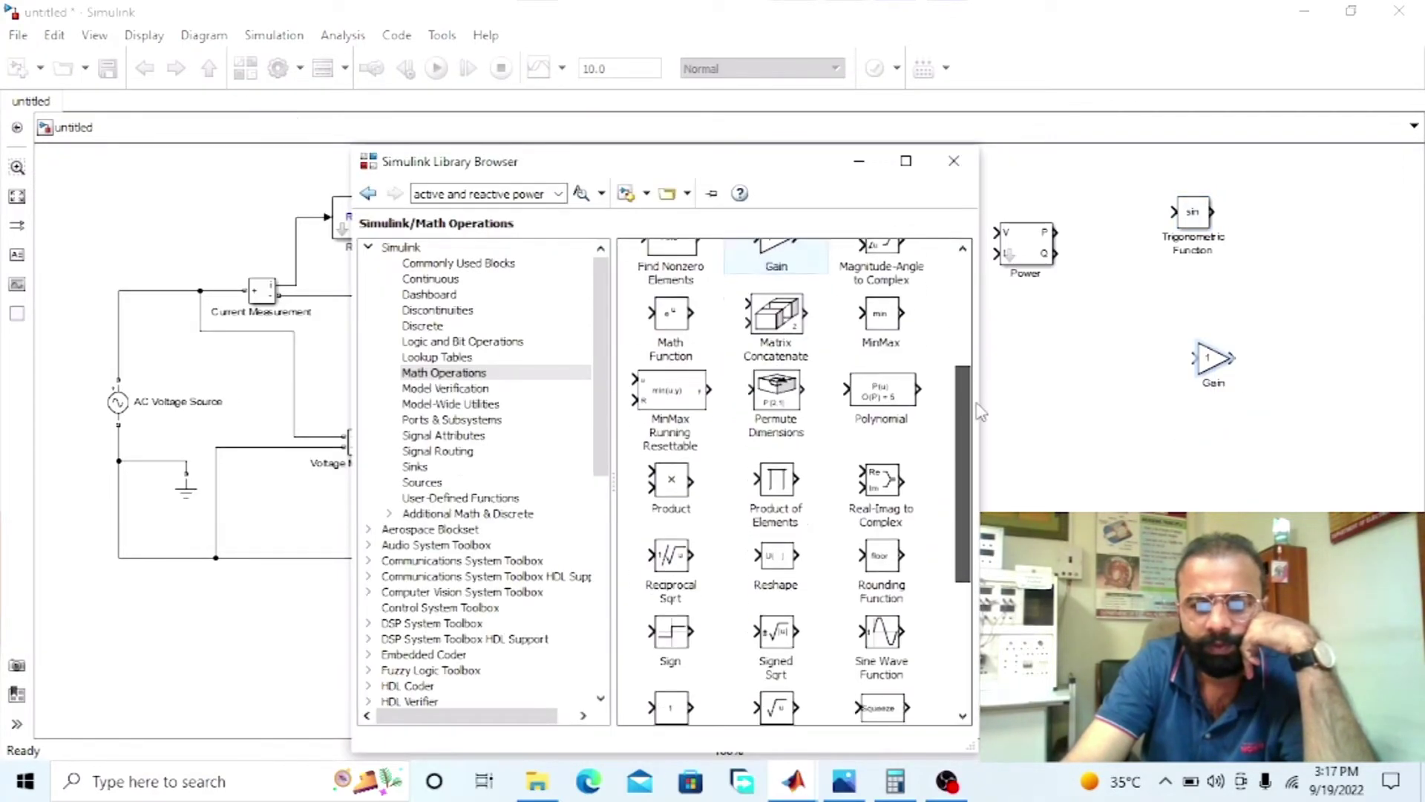
left_click_drag(671, 483, 1098, 467)
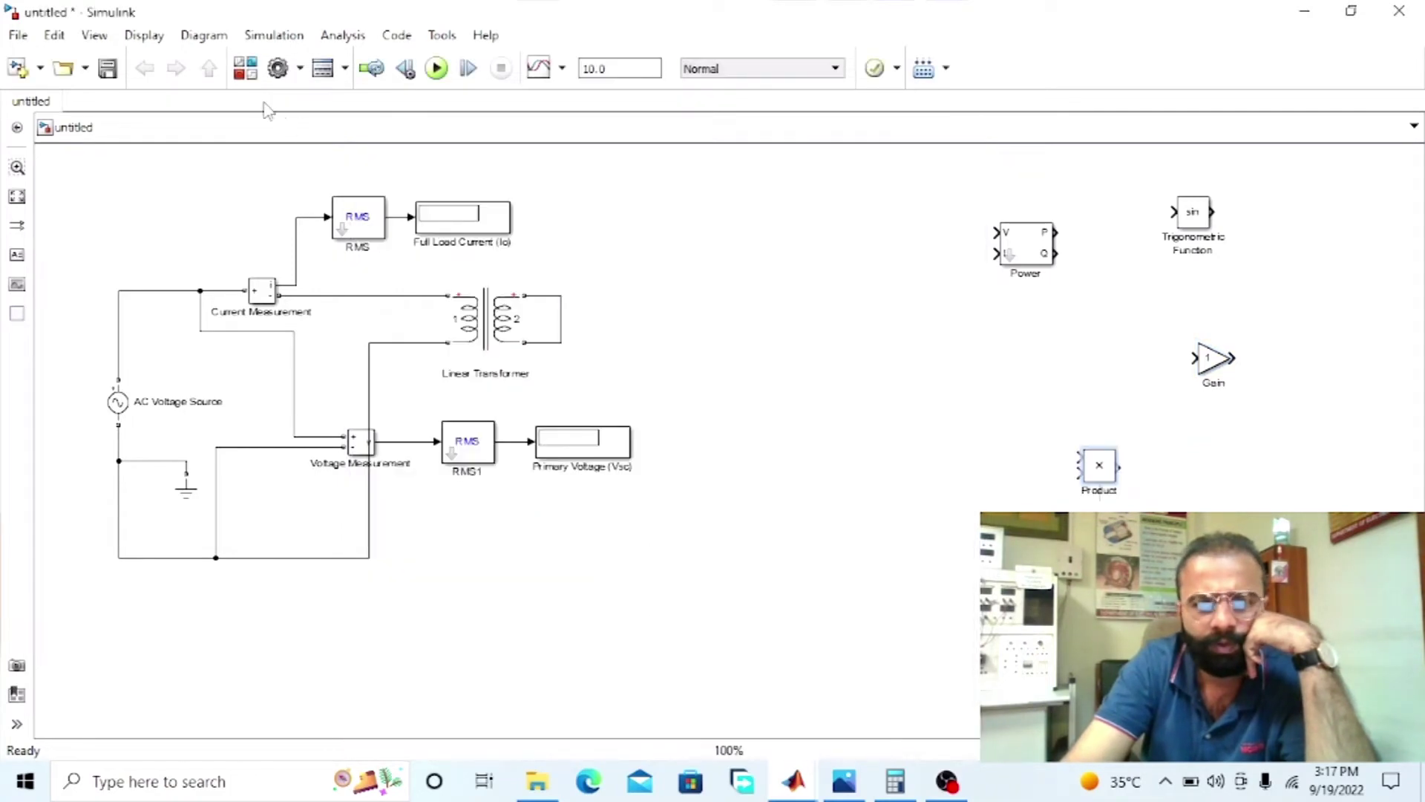
Add a Divide block from Math Operations and a Mux from Commonly Used Blocks below the Power block.
left_click(245, 68)
left_click_drag(962, 540, 974, 387)
left_click_drag(785, 348, 1057, 324)
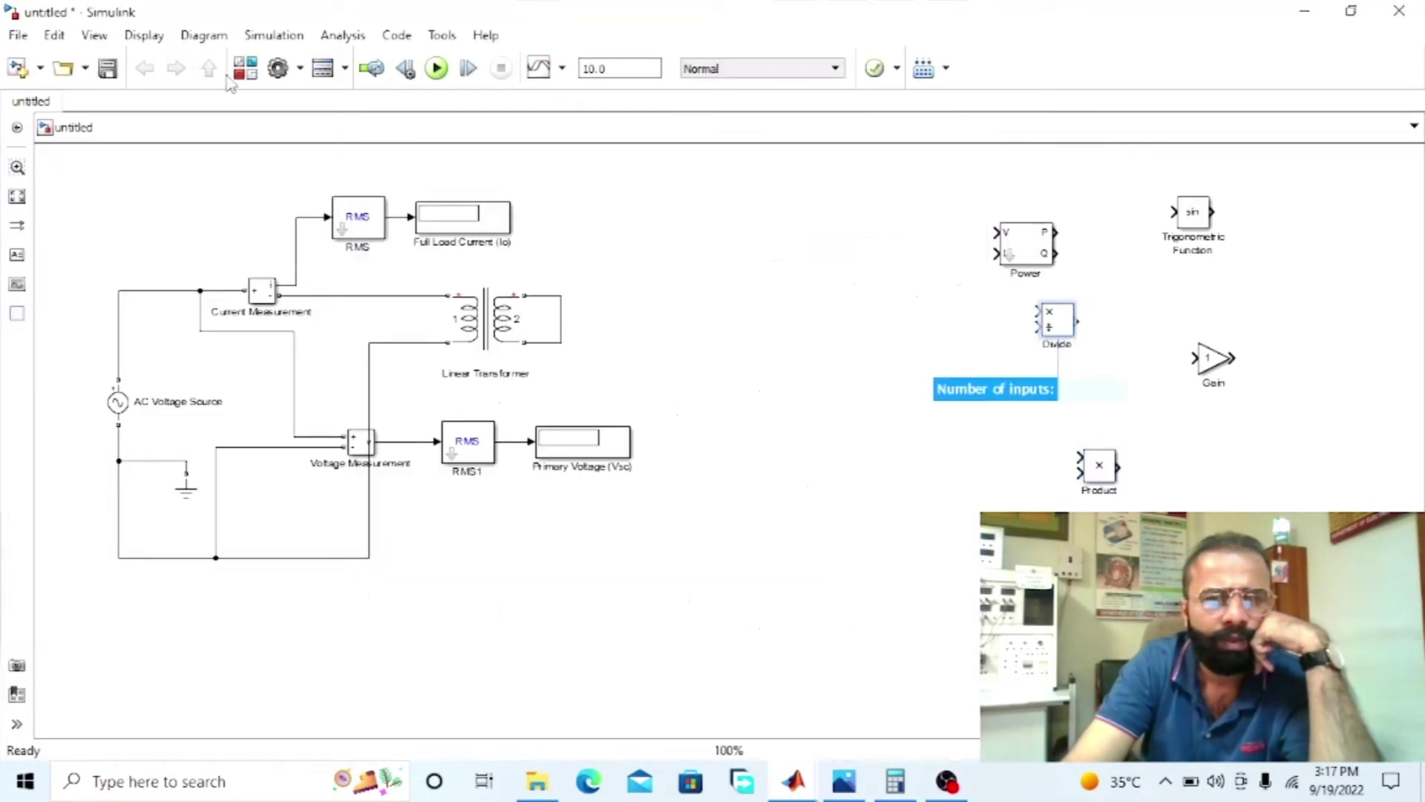
left_click(518, 267)
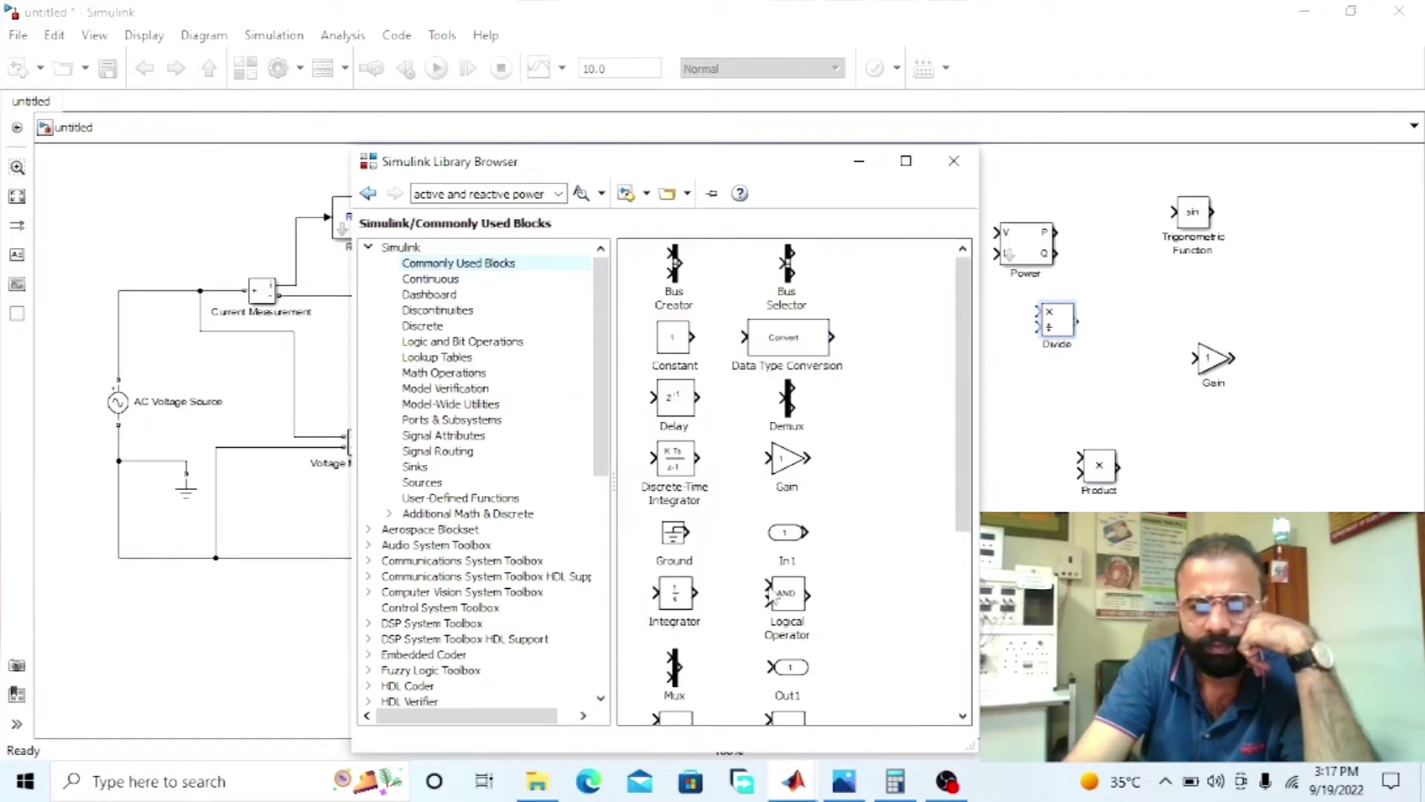
left_click_drag(681, 677, 1020, 388)
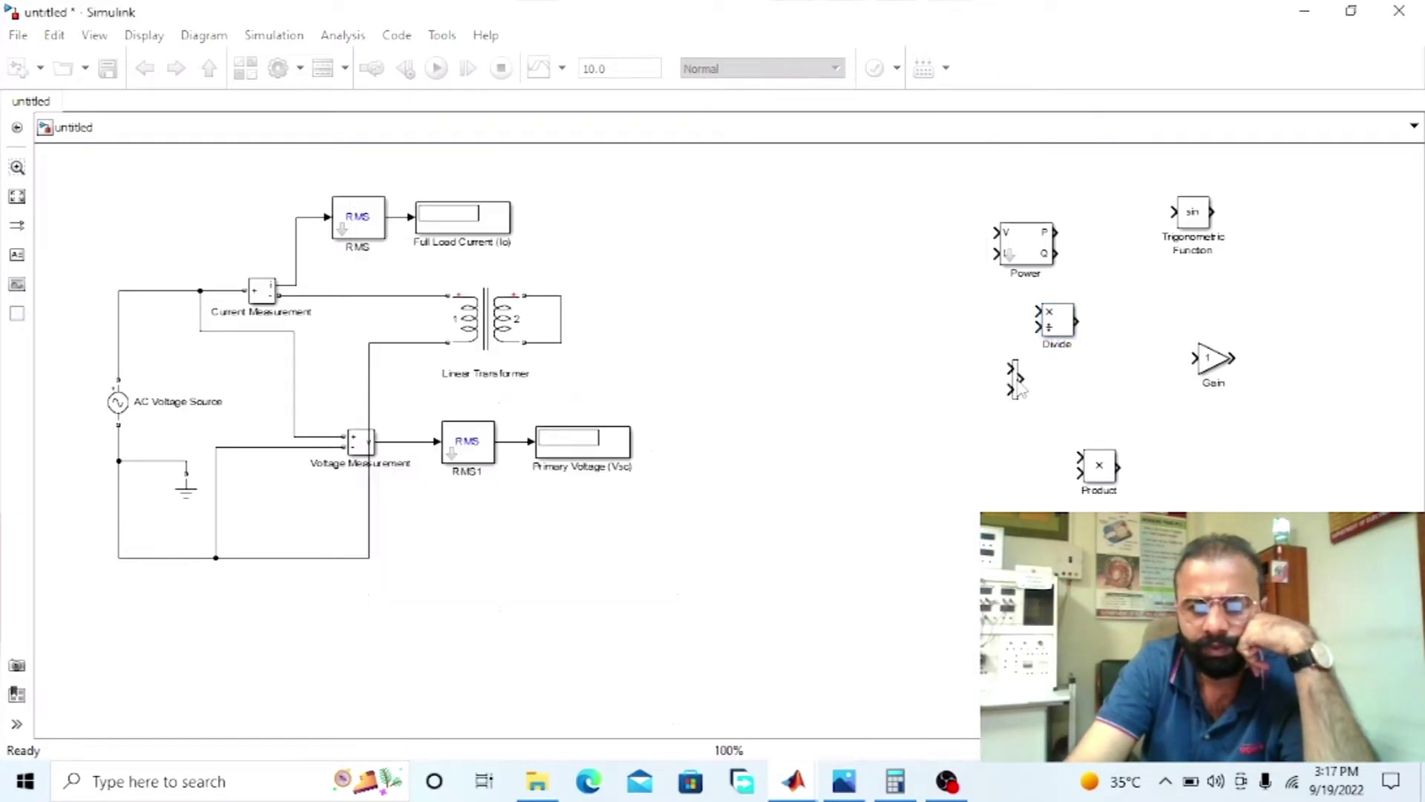
Duplicate the RMS block into the space beyond the current display, and place the enlarged Power block beside a lengthened Mux.
left_click_drag(1016, 252, 944, 233)
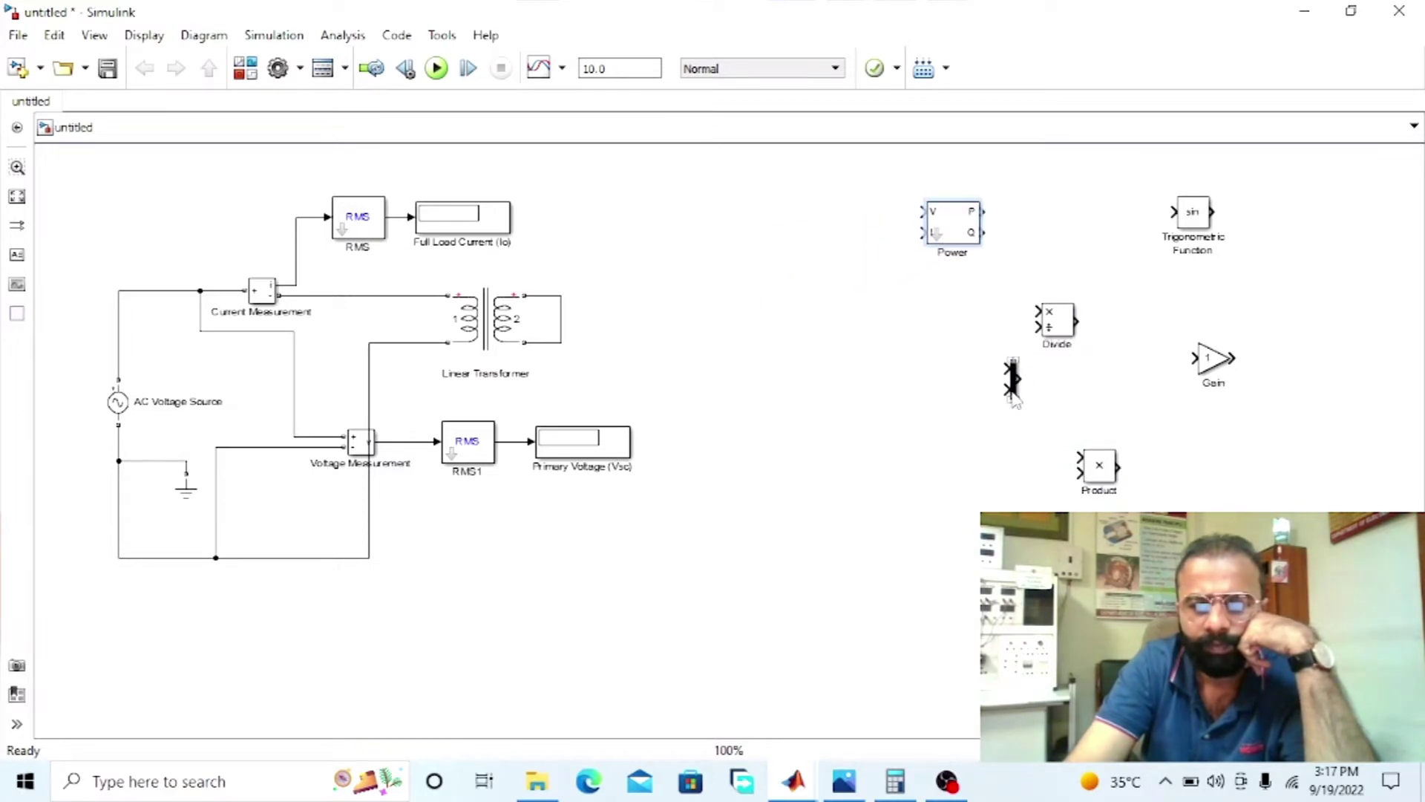
left_click_drag(1013, 396, 847, 293)
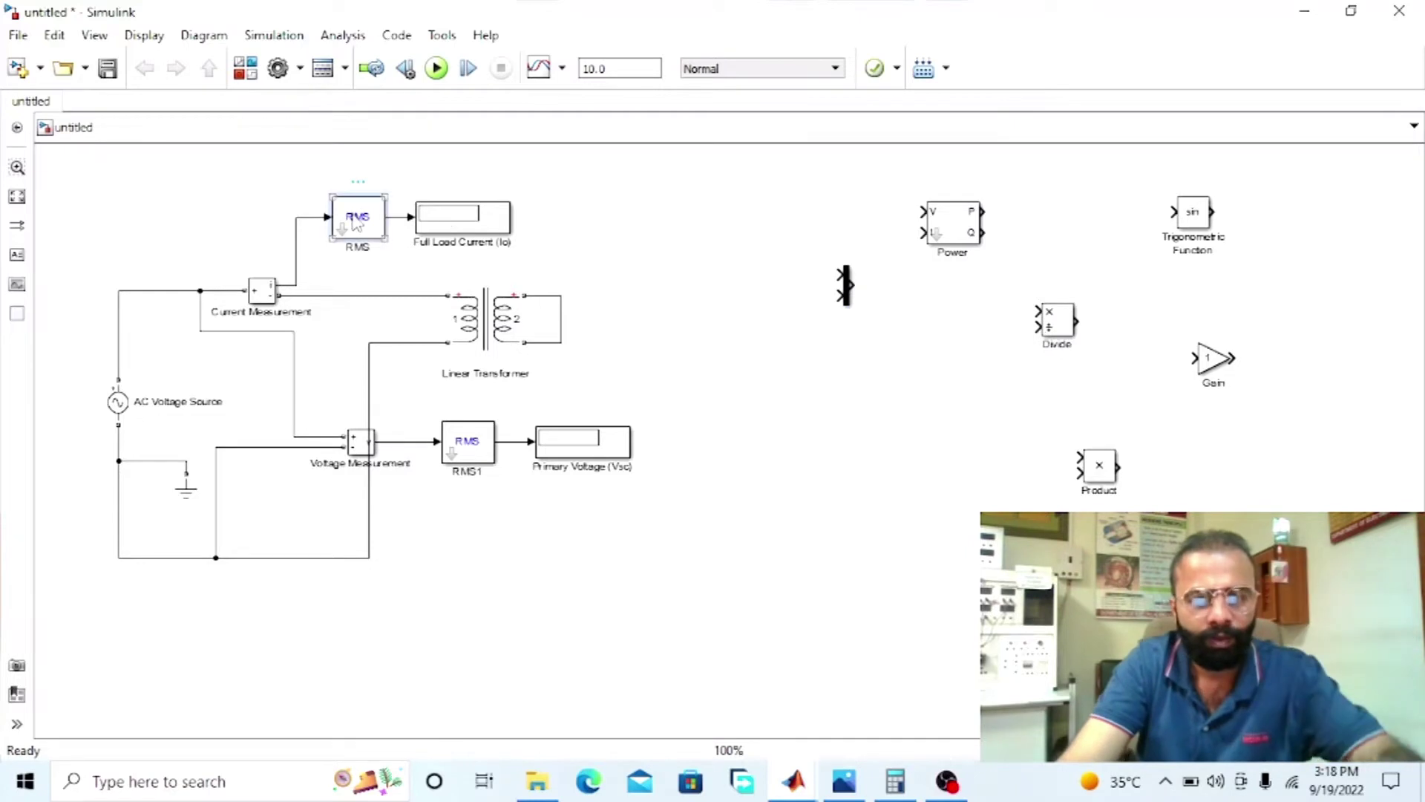
left_click_drag(382, 223, 712, 225)
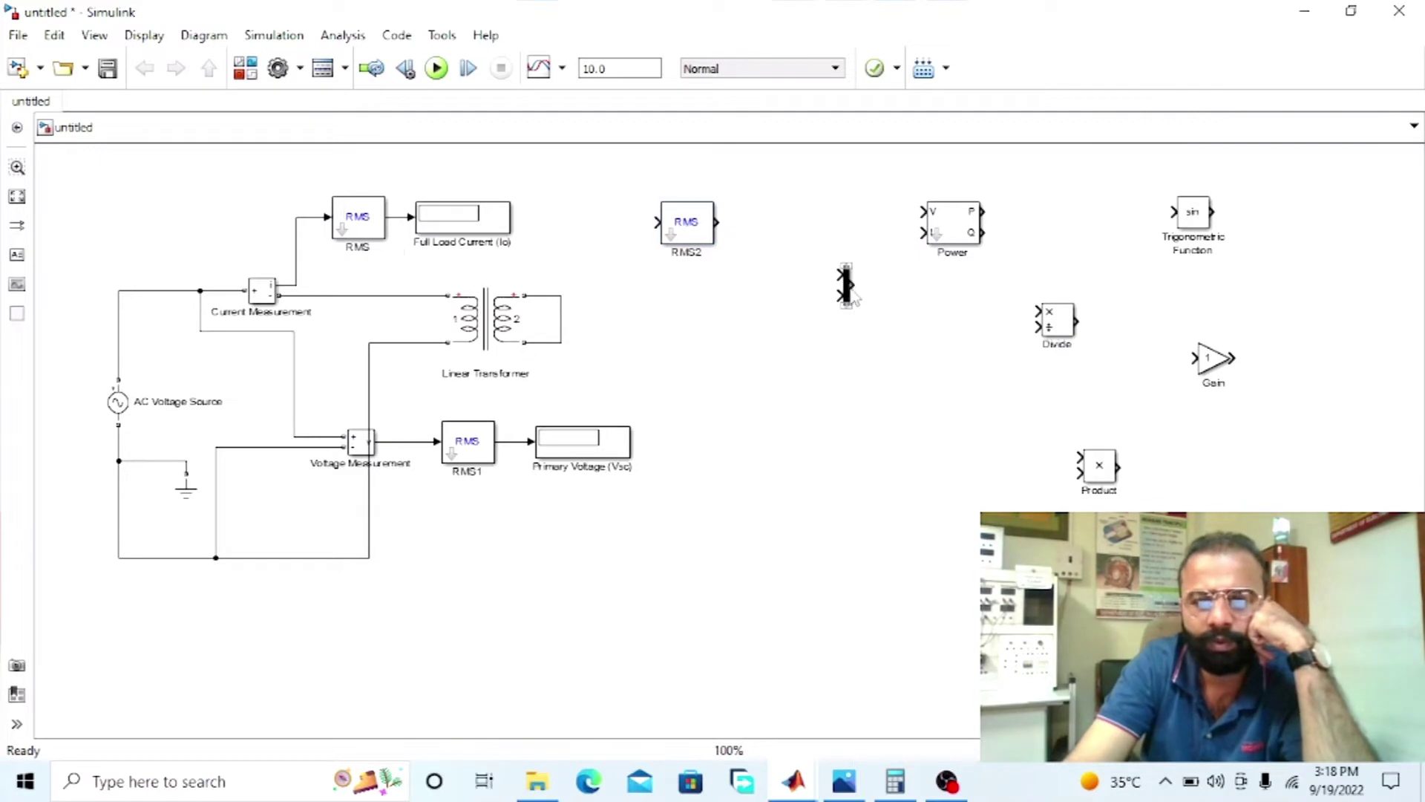
left_click_drag(847, 302, 889, 308)
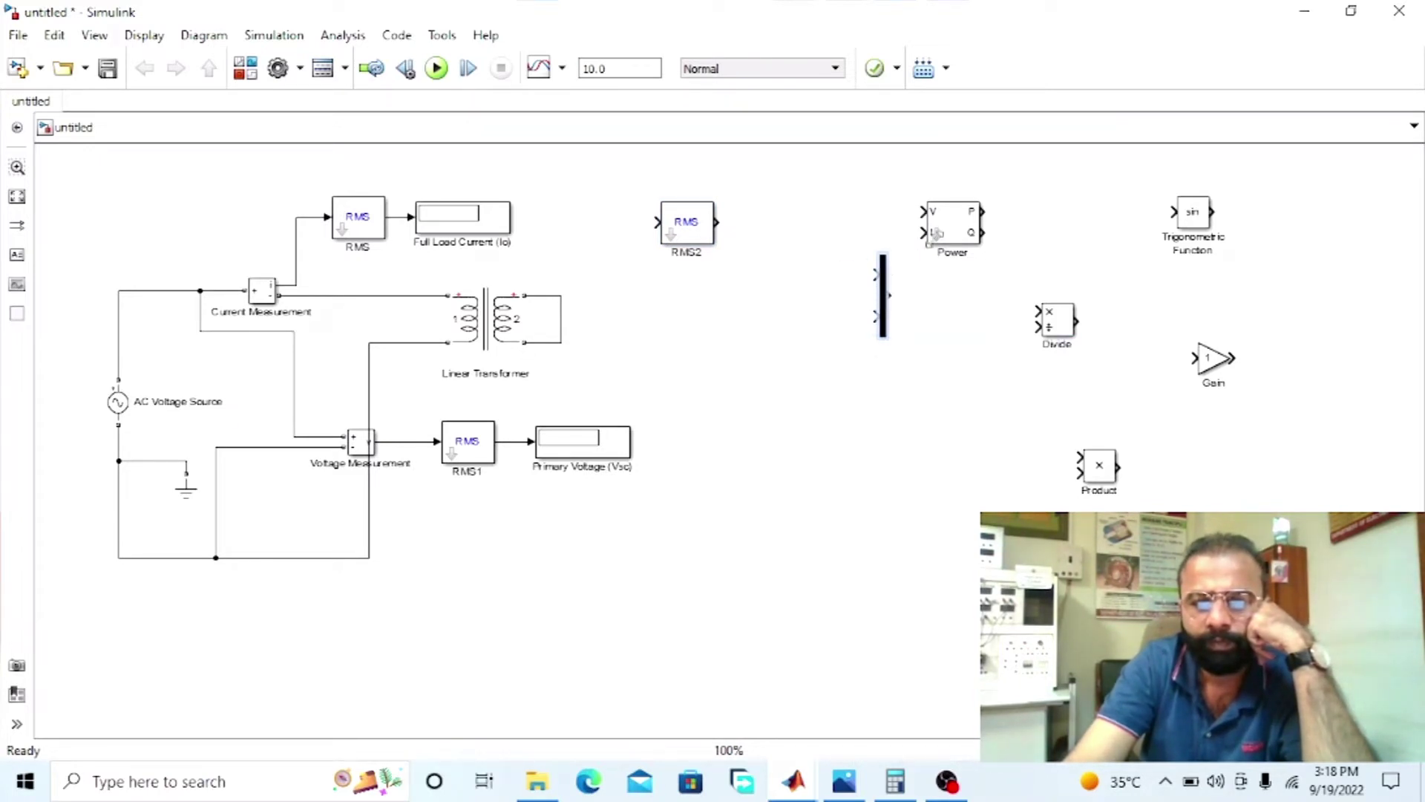
left_click_drag(937, 234, 826, 313)
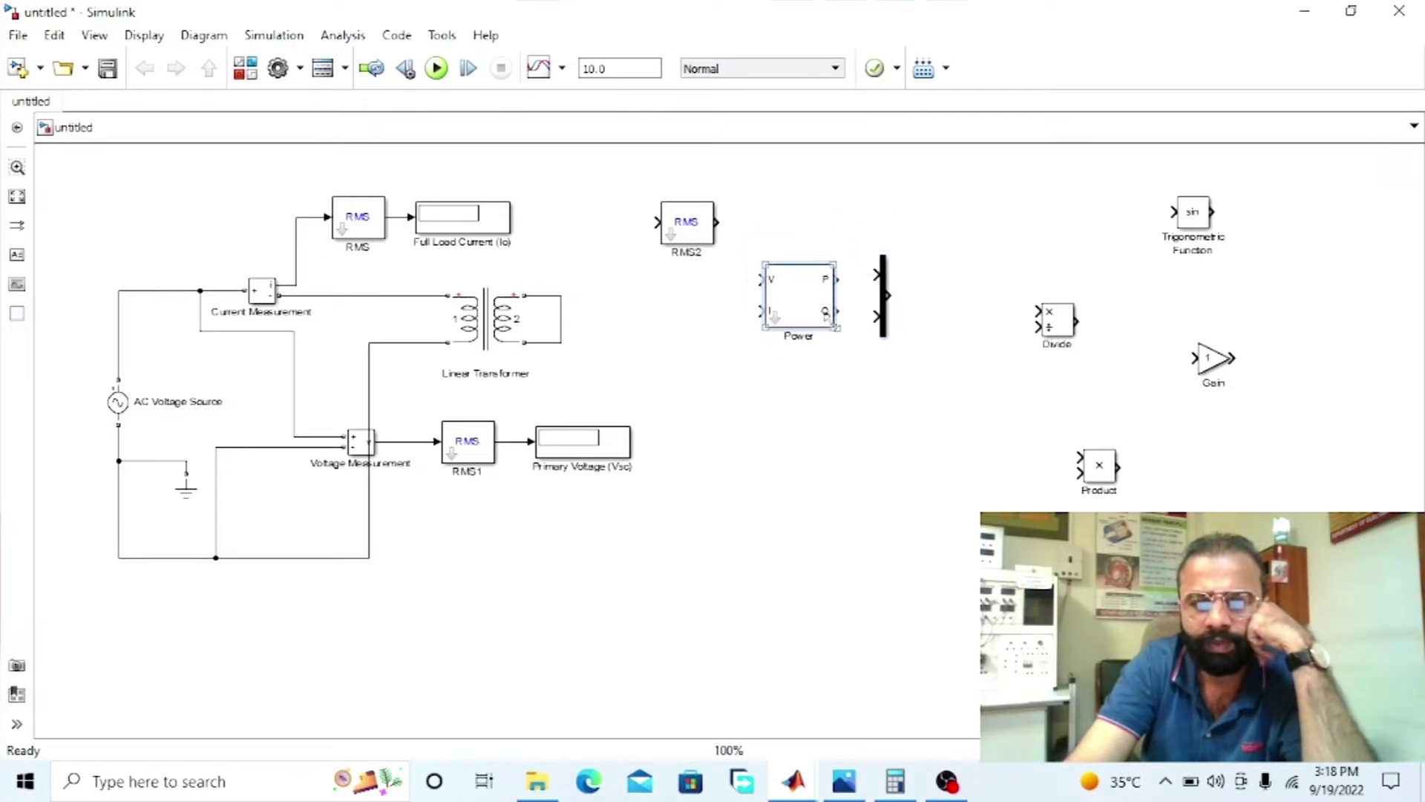
Consult the short-circuit test diagram in Photos, and place another copy of RMS directly below RMS2 in the Simulink model.
key("alt+Tab")
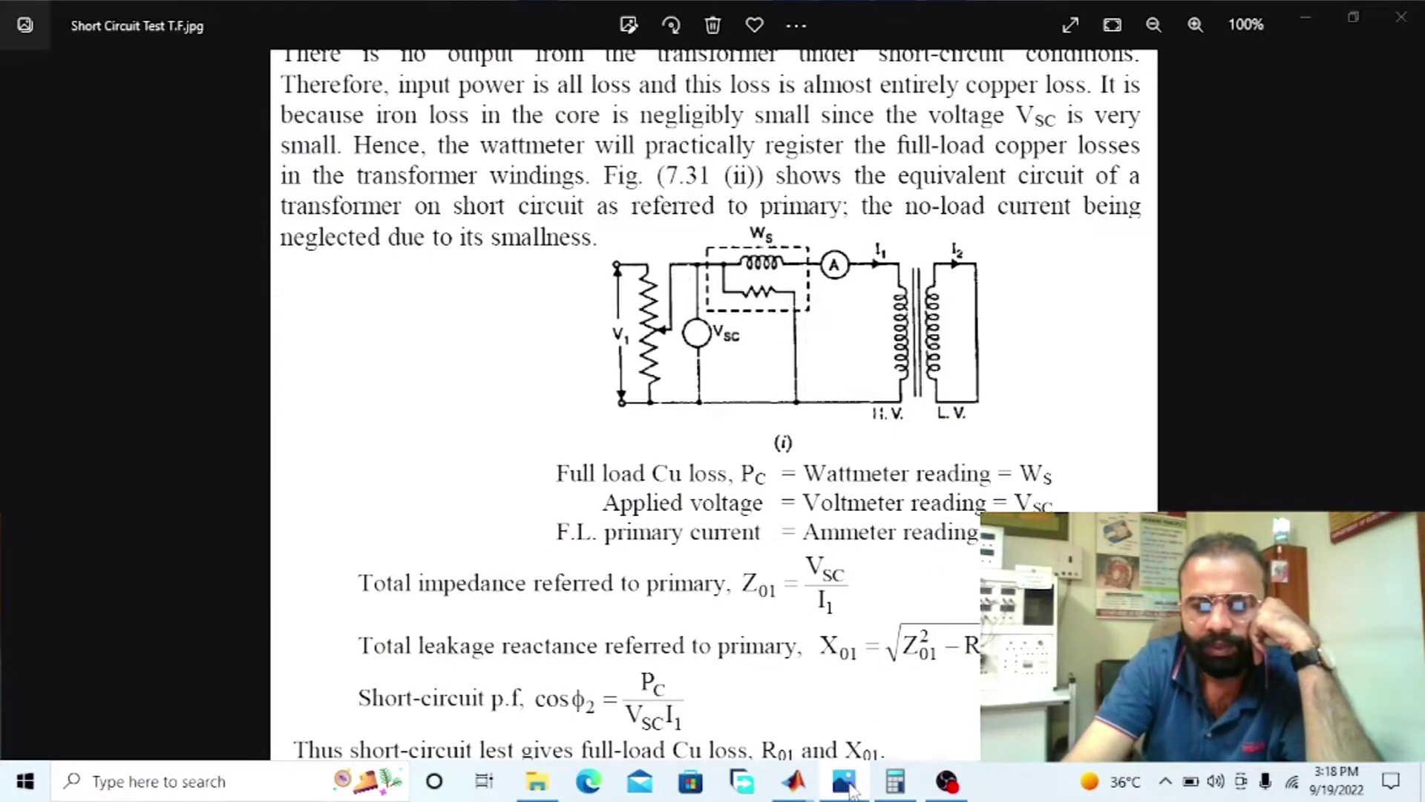
left_click(846, 787)
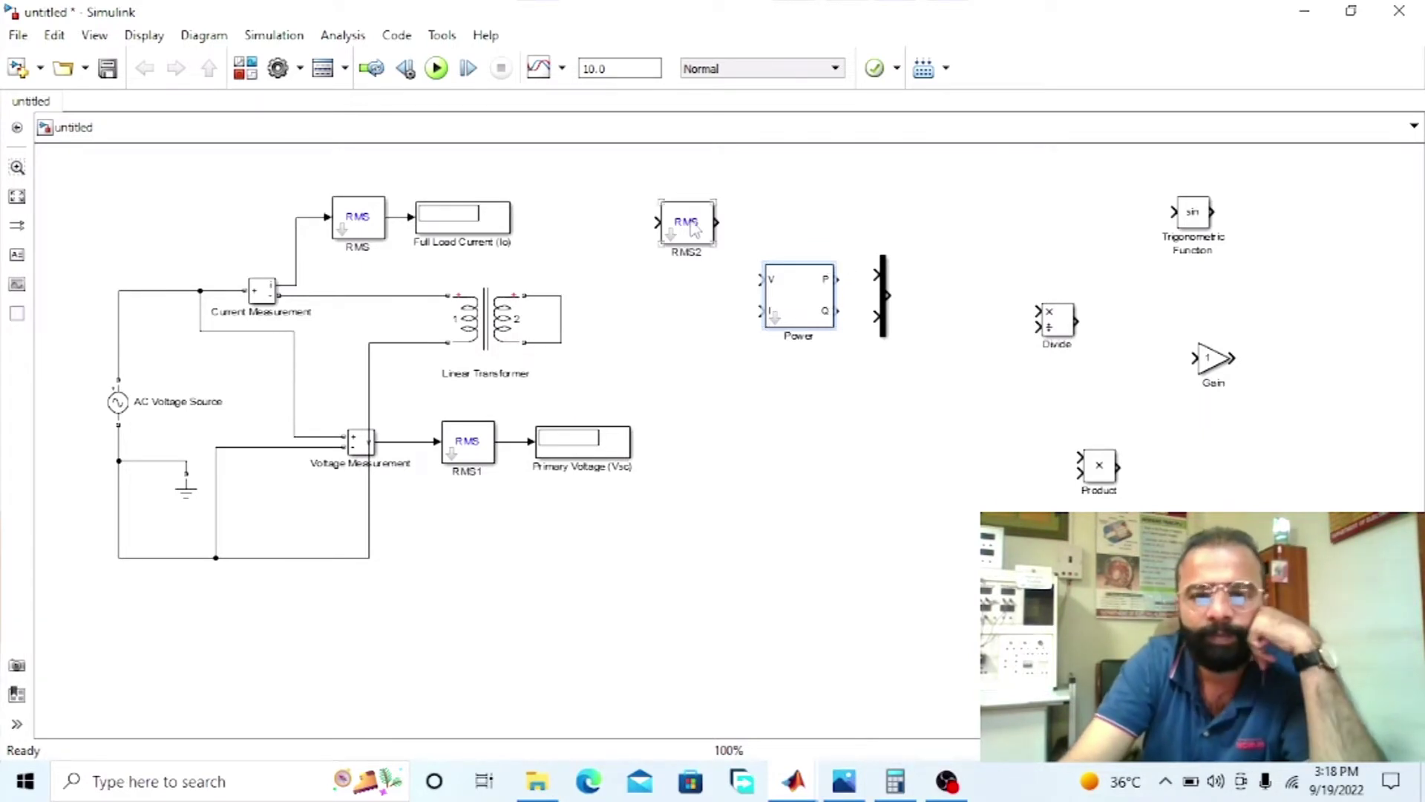
left_click_drag(694, 230, 683, 215)
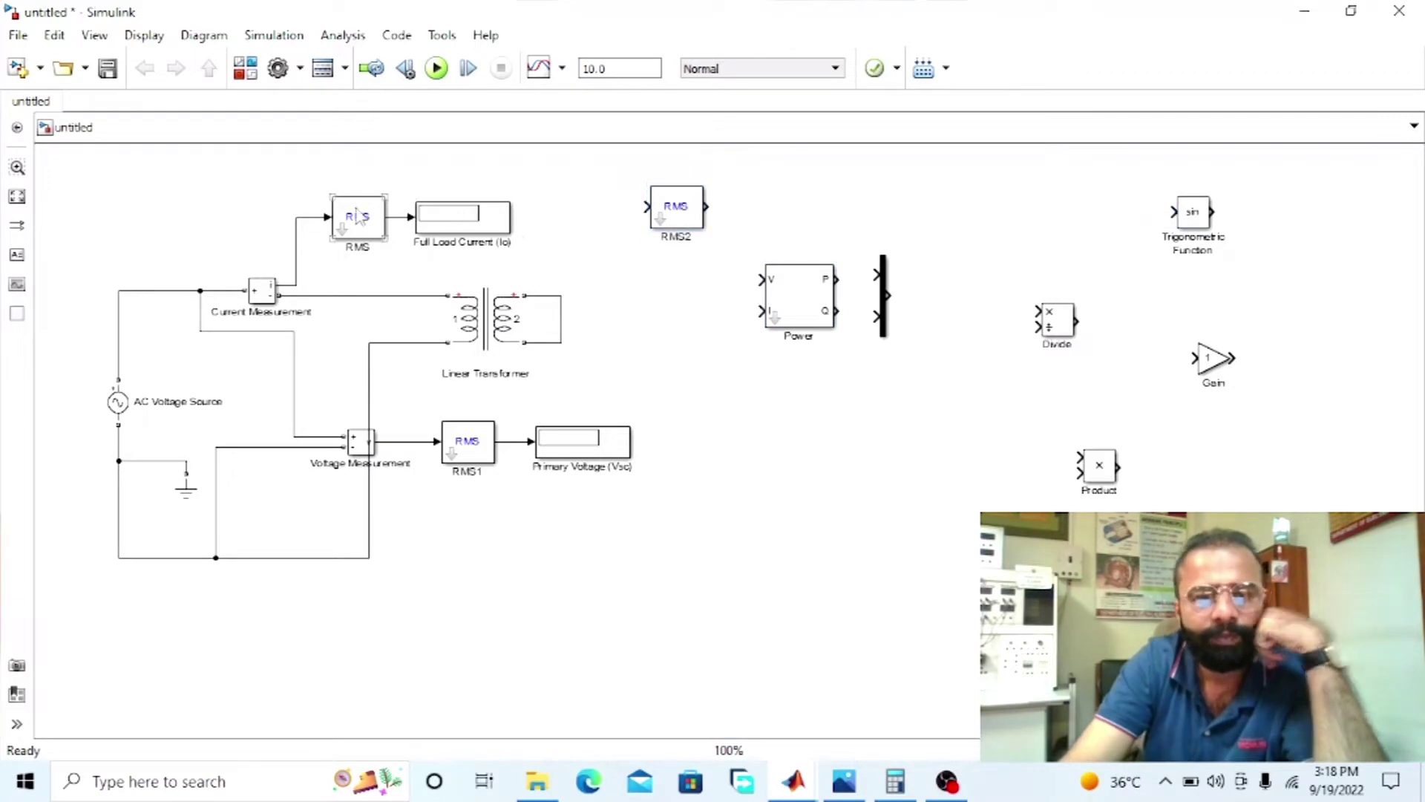
left_click(357, 215)
left_click_drag(357, 215, 690, 301)
Rename the upper copied RMS block as Vrms and the lower one as Irms.
left_click(684, 241)
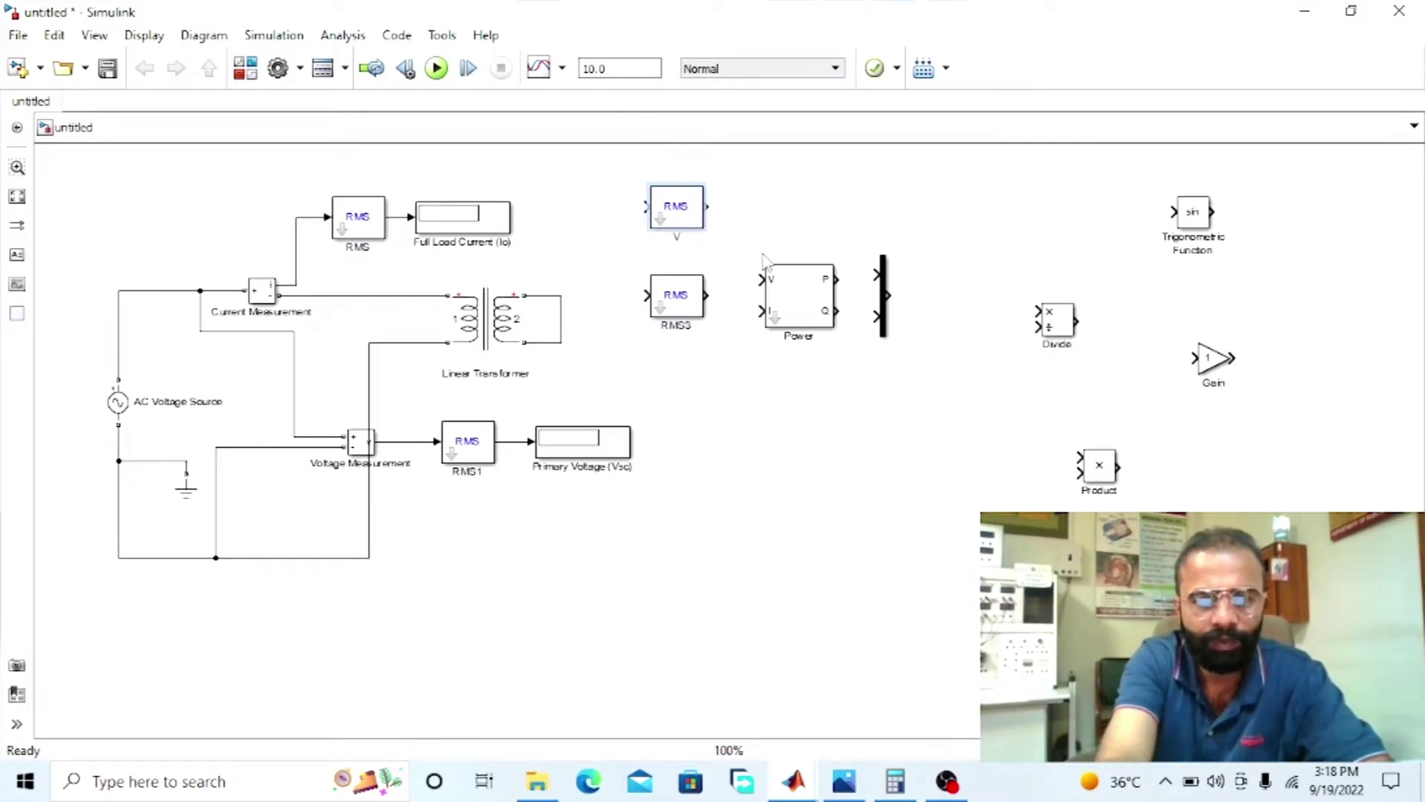
type("Vrms")
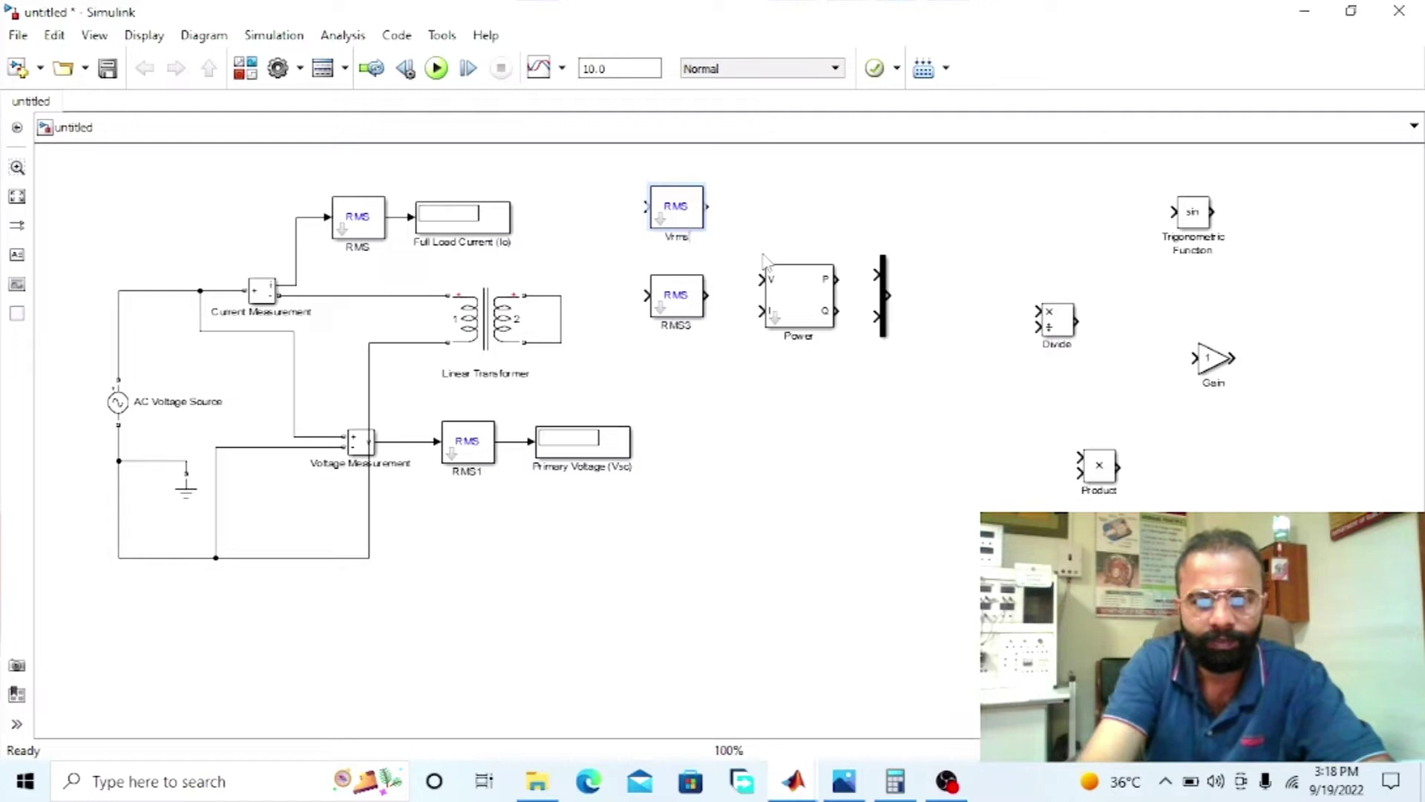
left_click(657, 331)
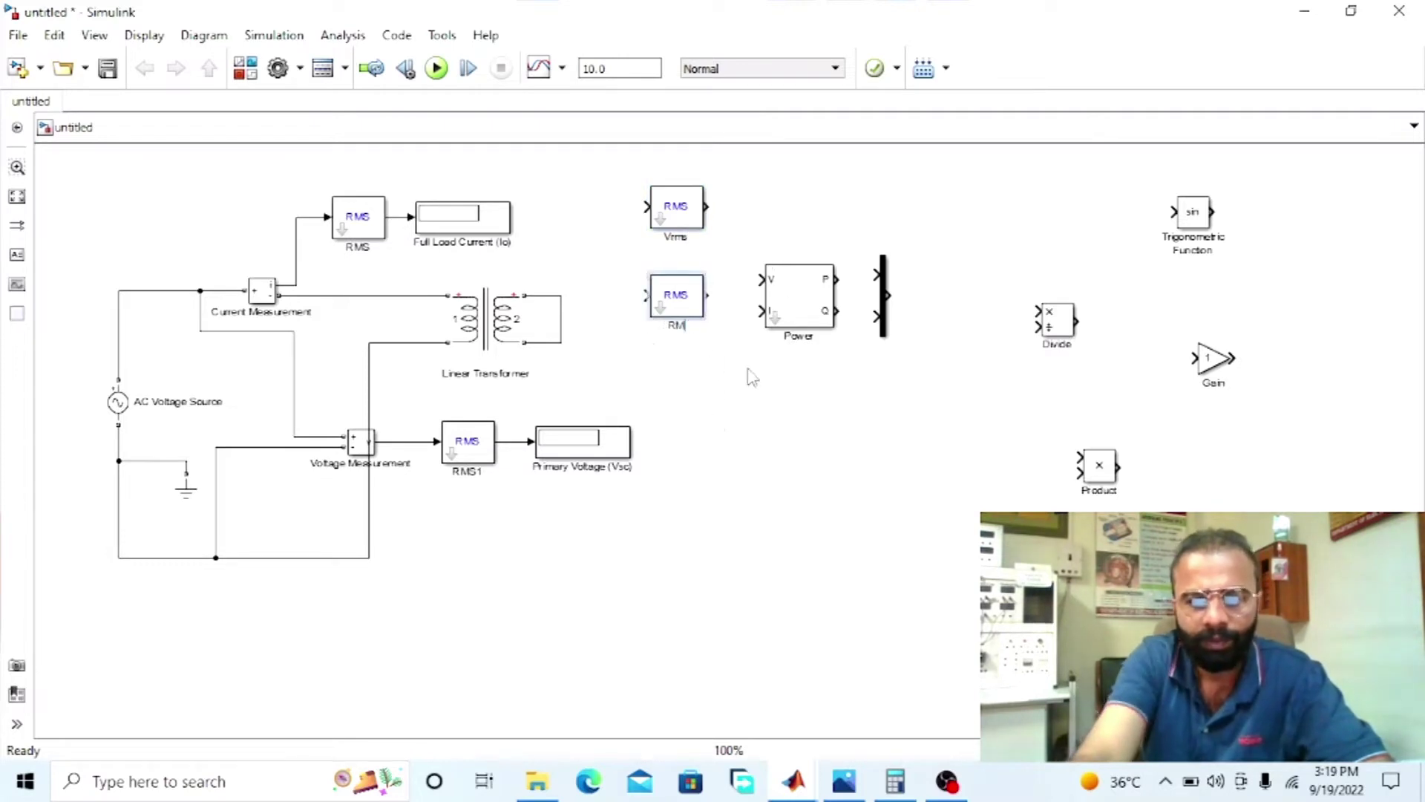
type("Irms")
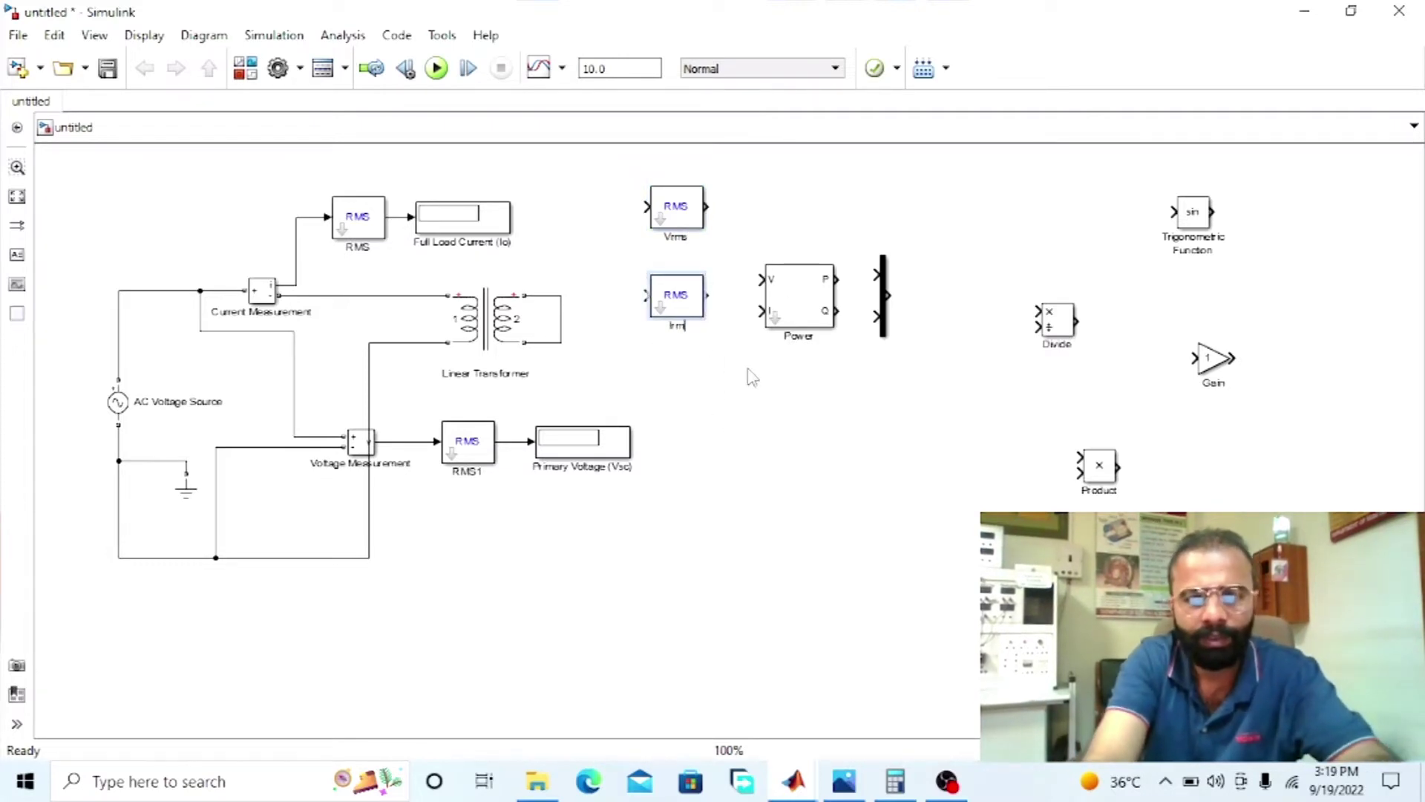
left_click(777, 382)
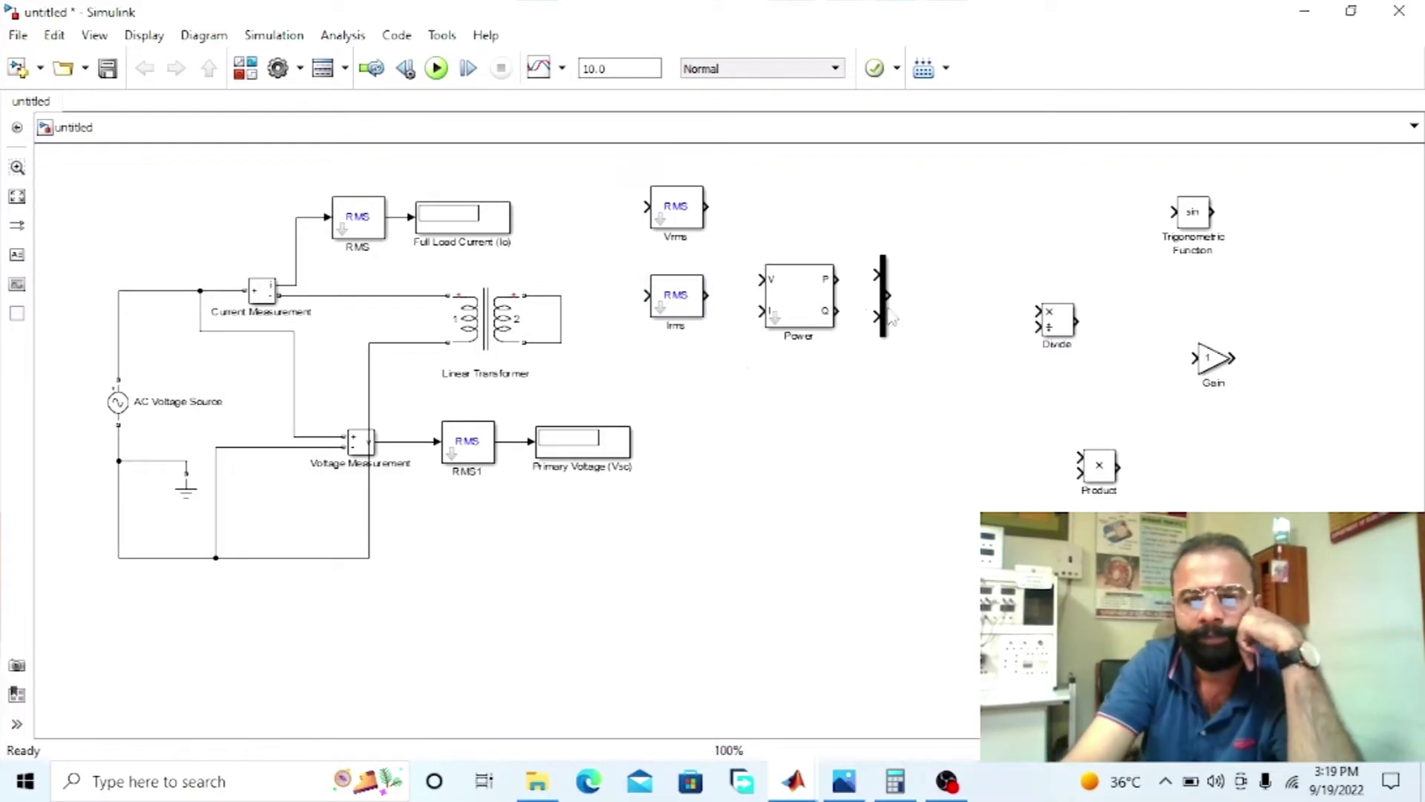
Arrange Mux beside the Power block, Product and Divide in a row above, and Trigonometric Function followed by Gain farther along.
left_click_drag(887, 310, 933, 284)
left_click_drag(1058, 327, 1045, 206)
left_click_drag(1200, 218, 1175, 238)
left_click_drag(1226, 379, 1287, 255)
left_click_drag(1180, 245, 1200, 250)
left_click(1118, 478)
left_click_drag(1040, 386, 941, 300)
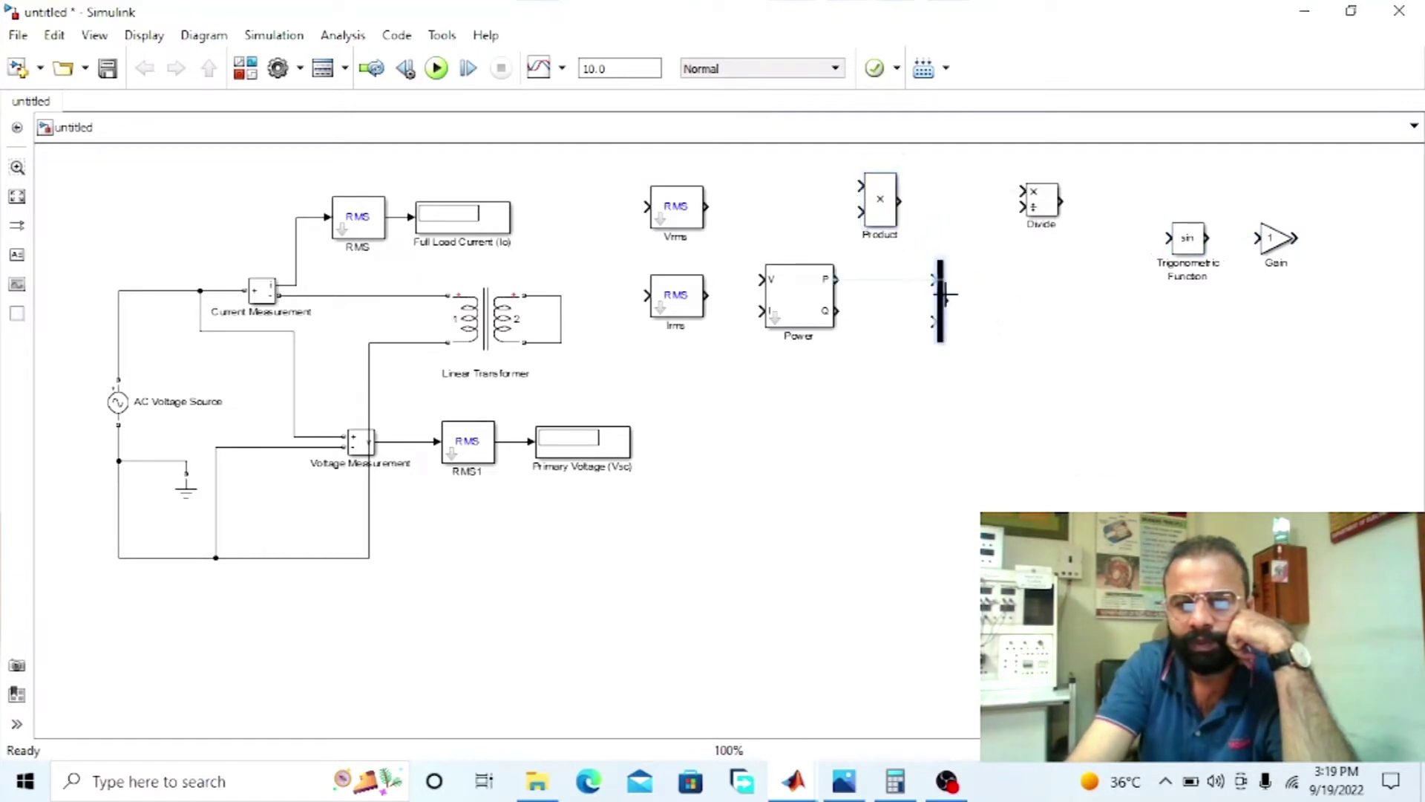
Rename the Product block as Apparent (VI).
double_click(898, 236)
type("P")
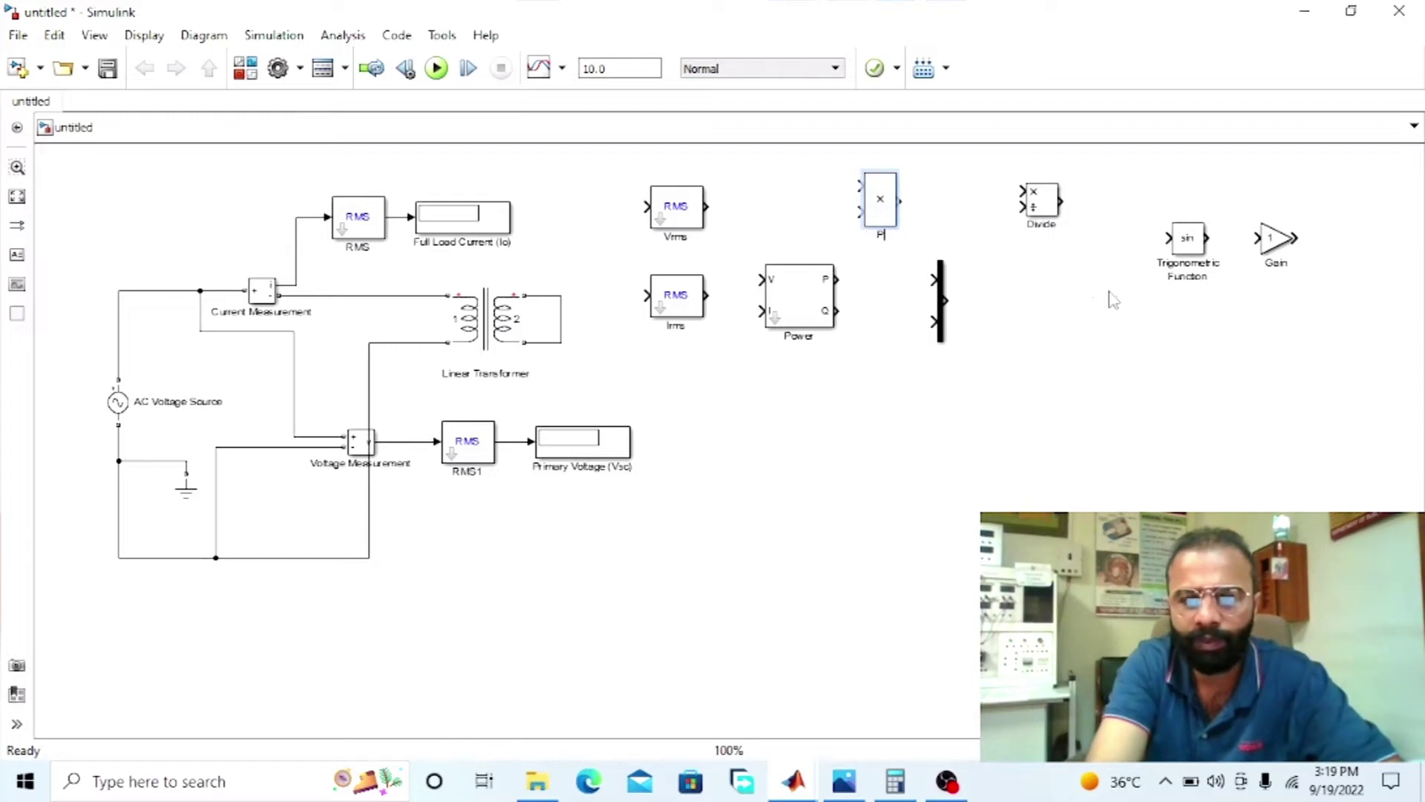
key("BackSpace")
type("App")
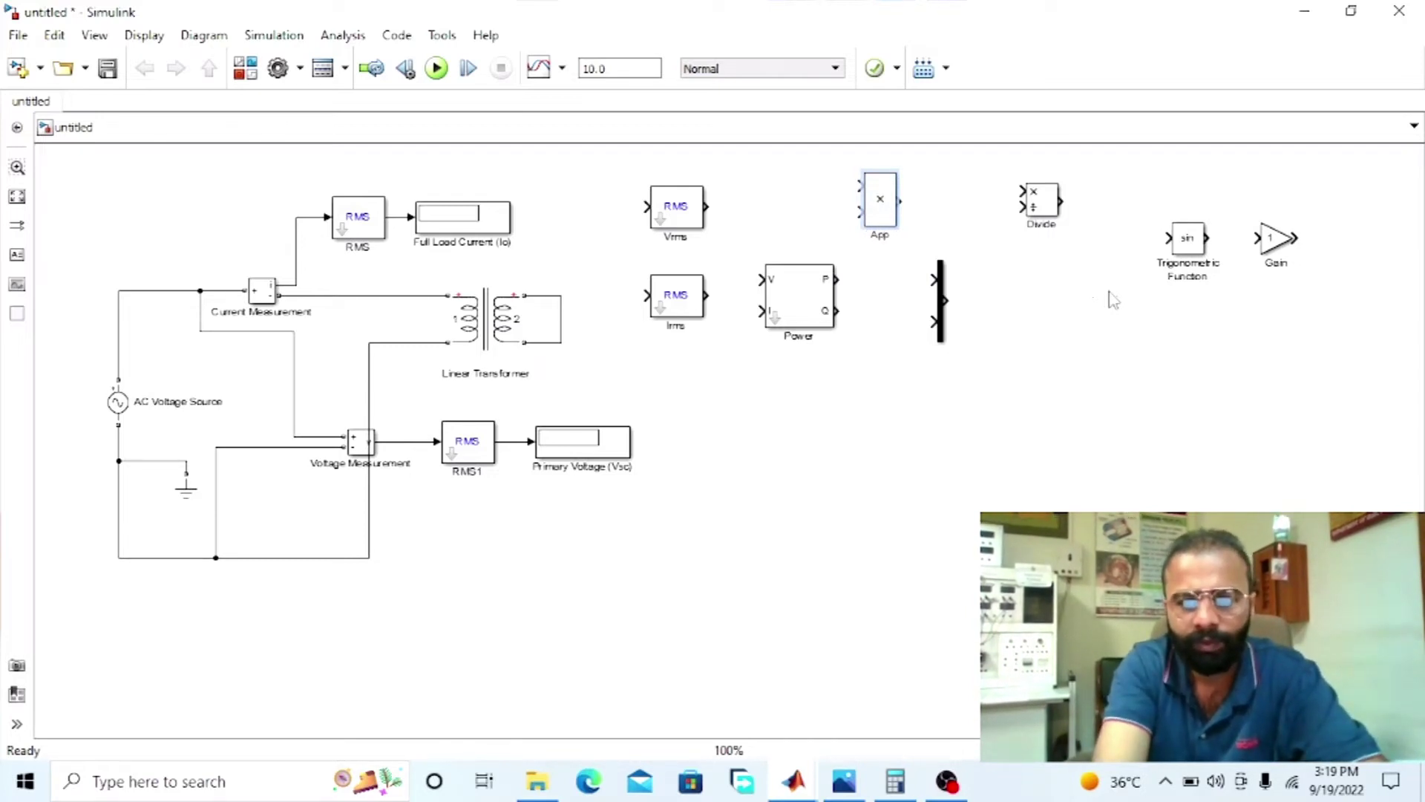
type("arent")
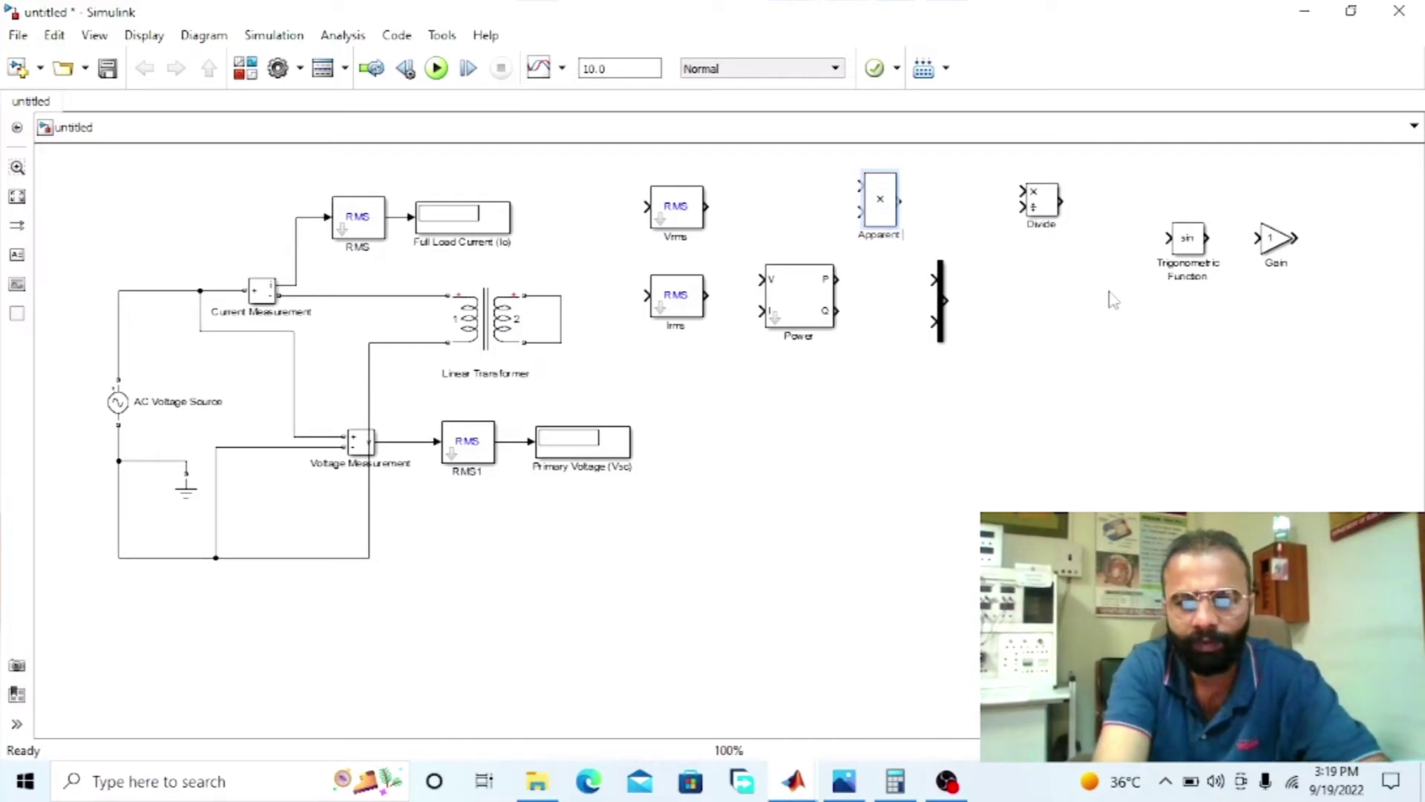
type(" (VI")
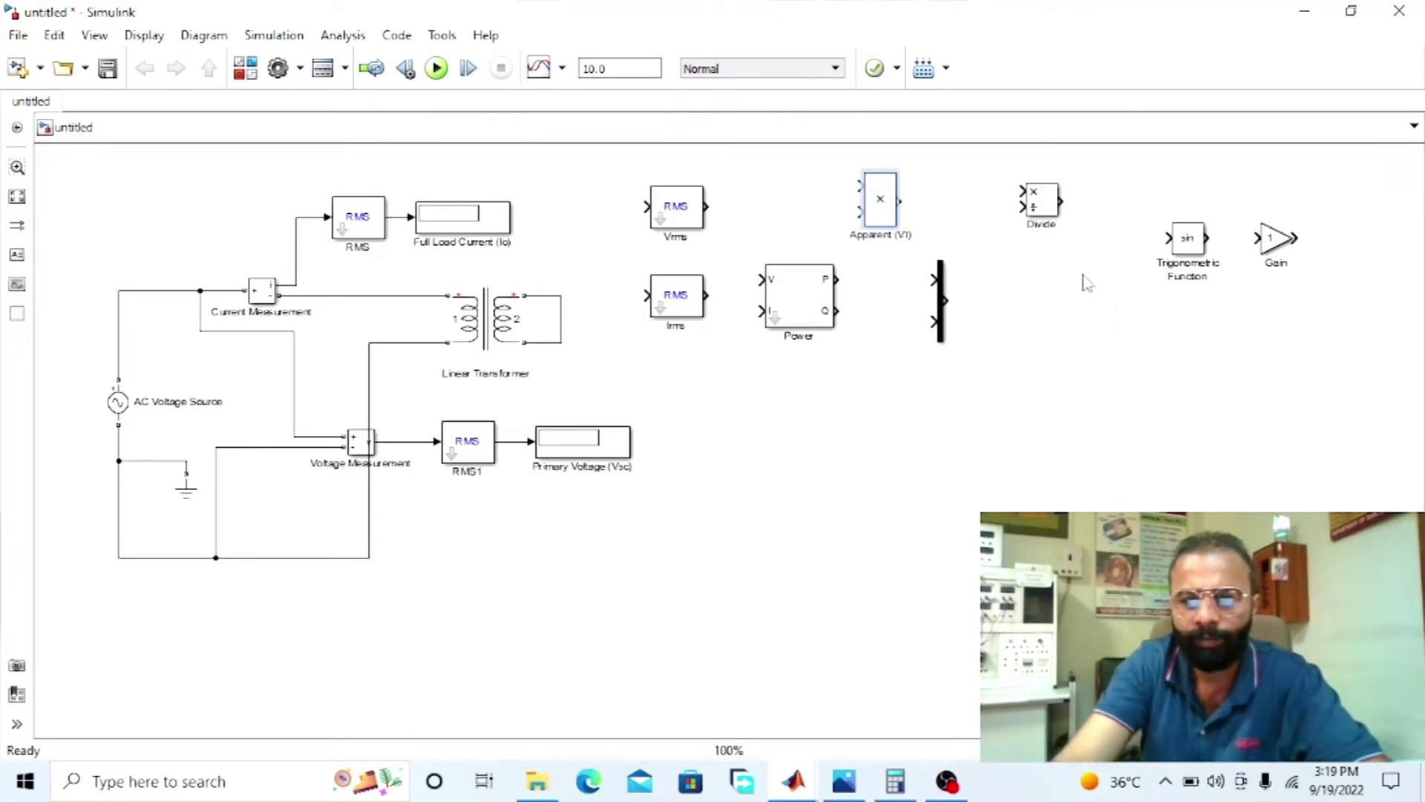
Make the Divide block taller and rename it as VI Cosx / VI = Cosx.
left_click(1034, 206)
left_click_drag(1059, 217, 1065, 244)
left_click(1099, 301)
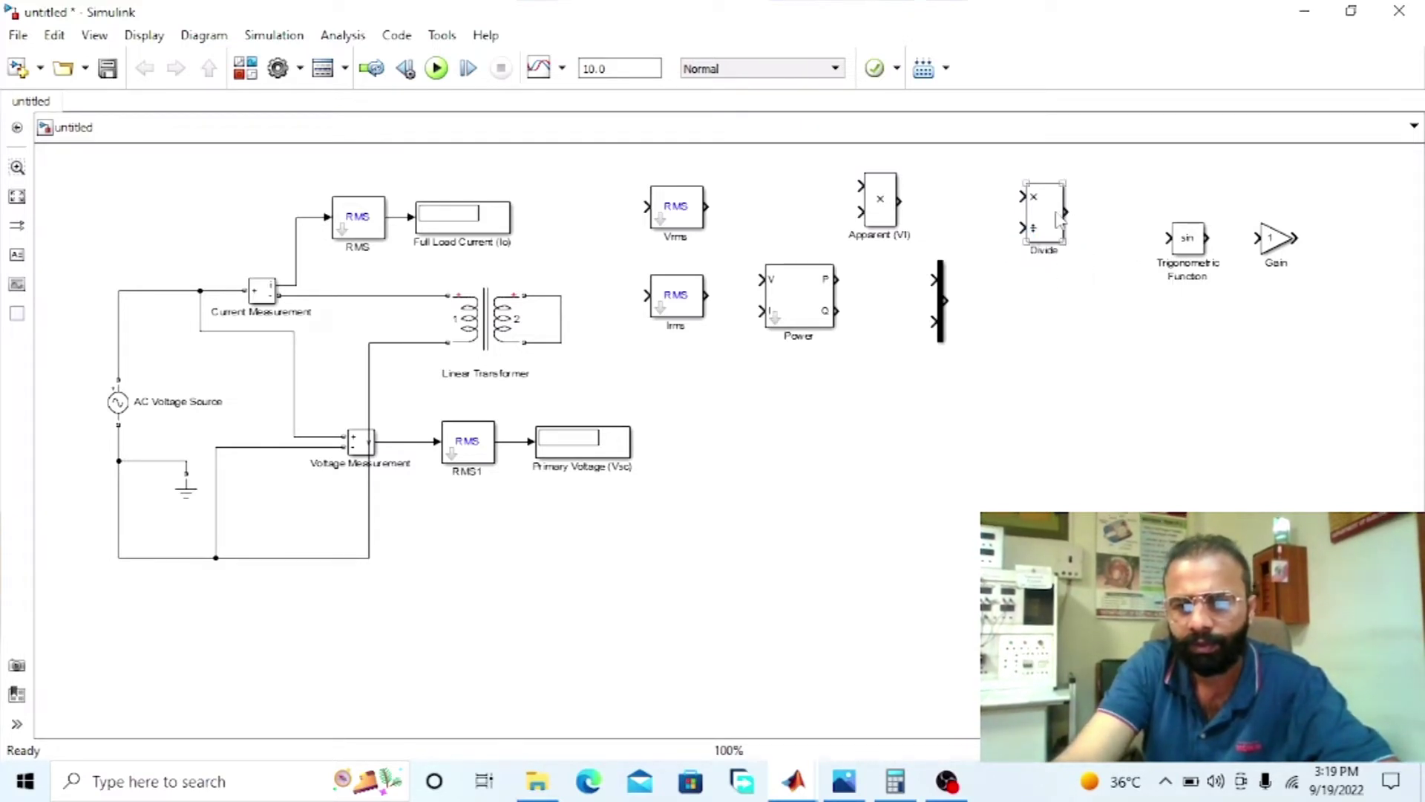
left_click(1054, 257)
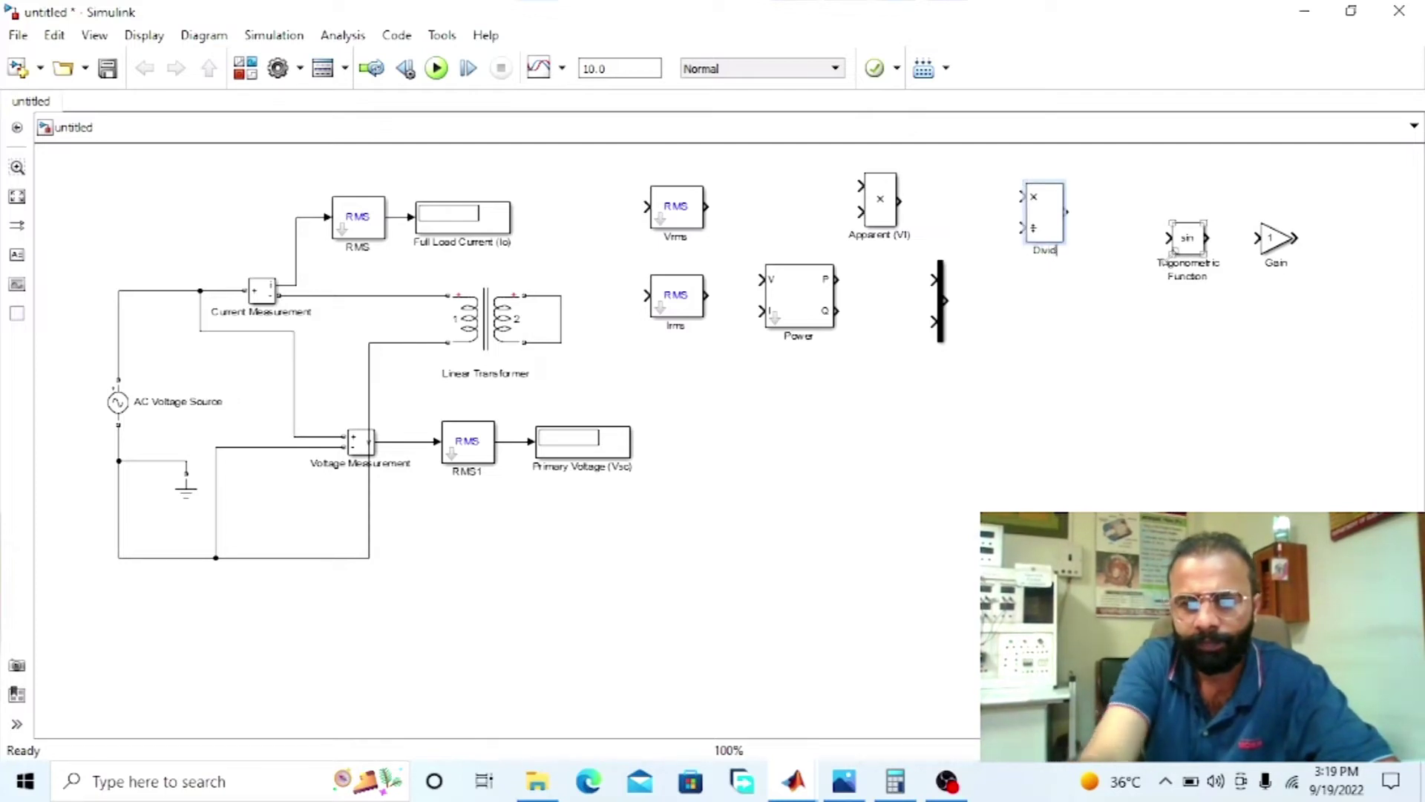
key("BackSpace")
key("BackSpace")
key("BackSpace")
key("BackSpace")
key("BackSpace")
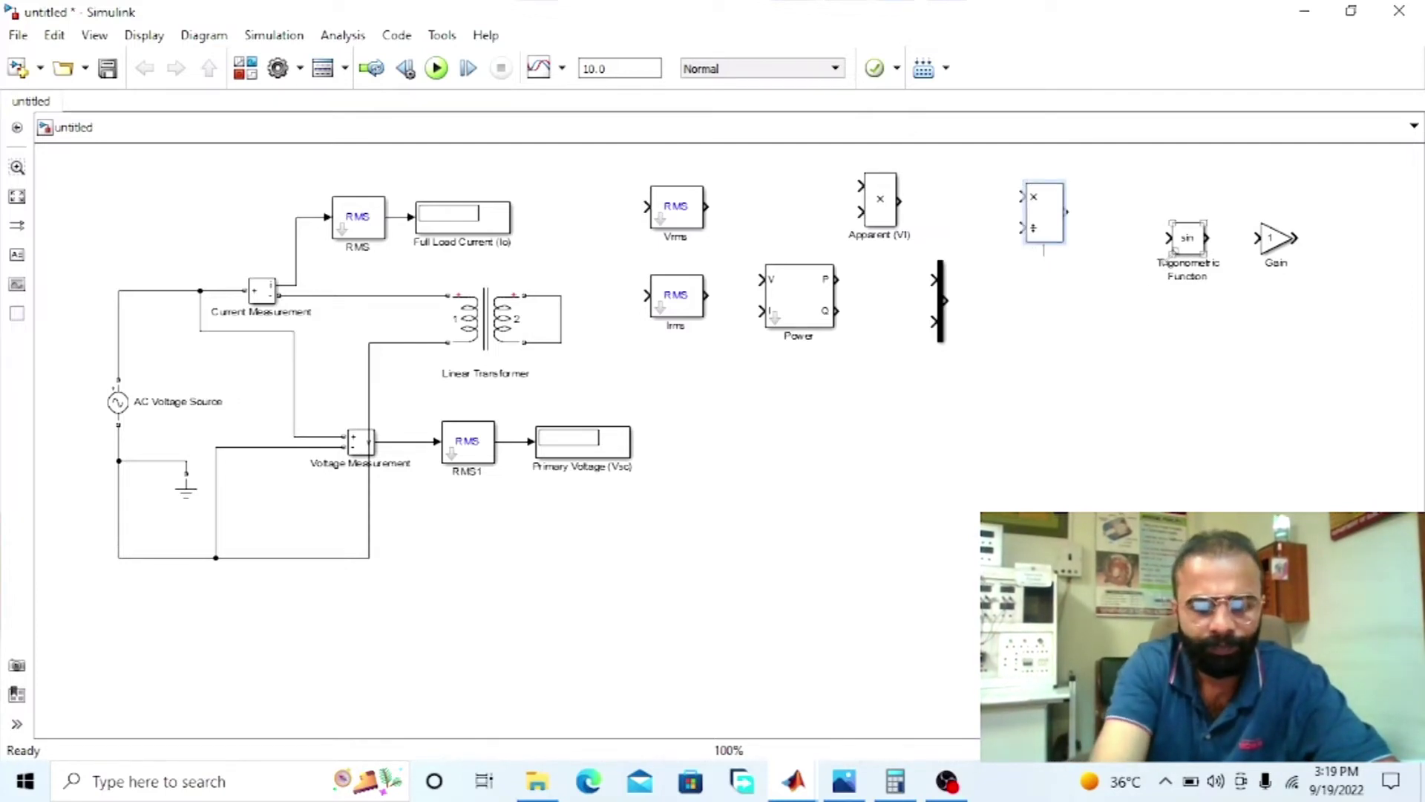
type("VI Cosx /")
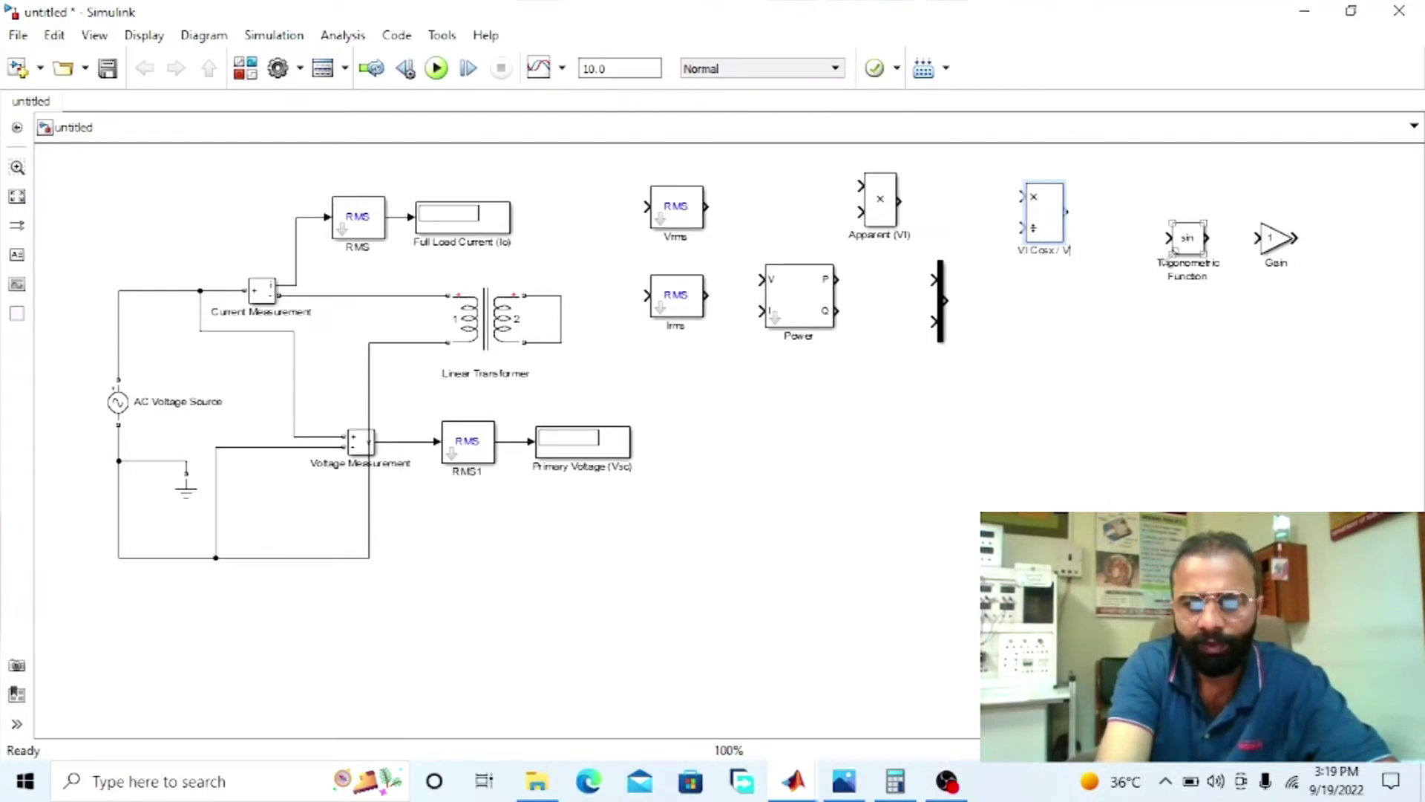
type("VI ")
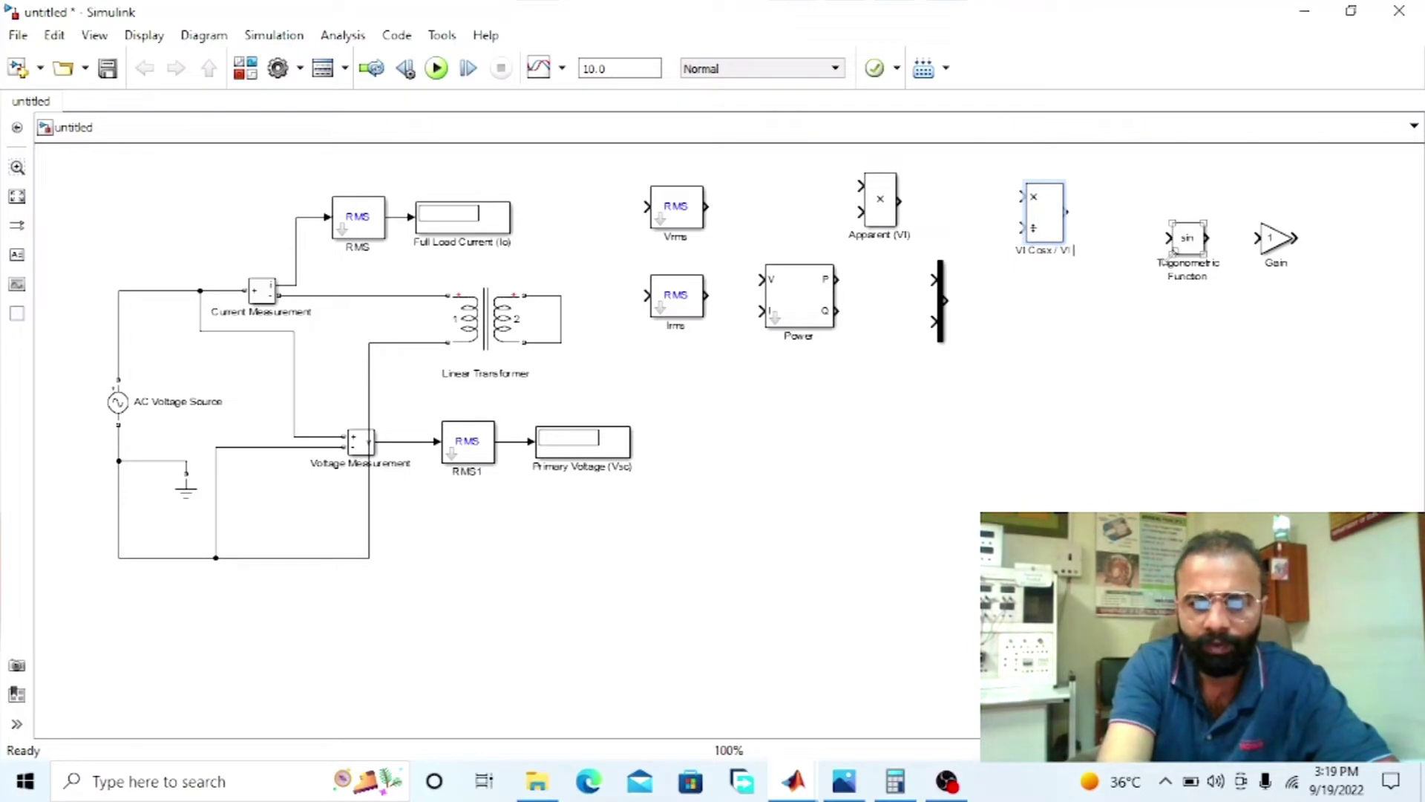
type("= Cos")
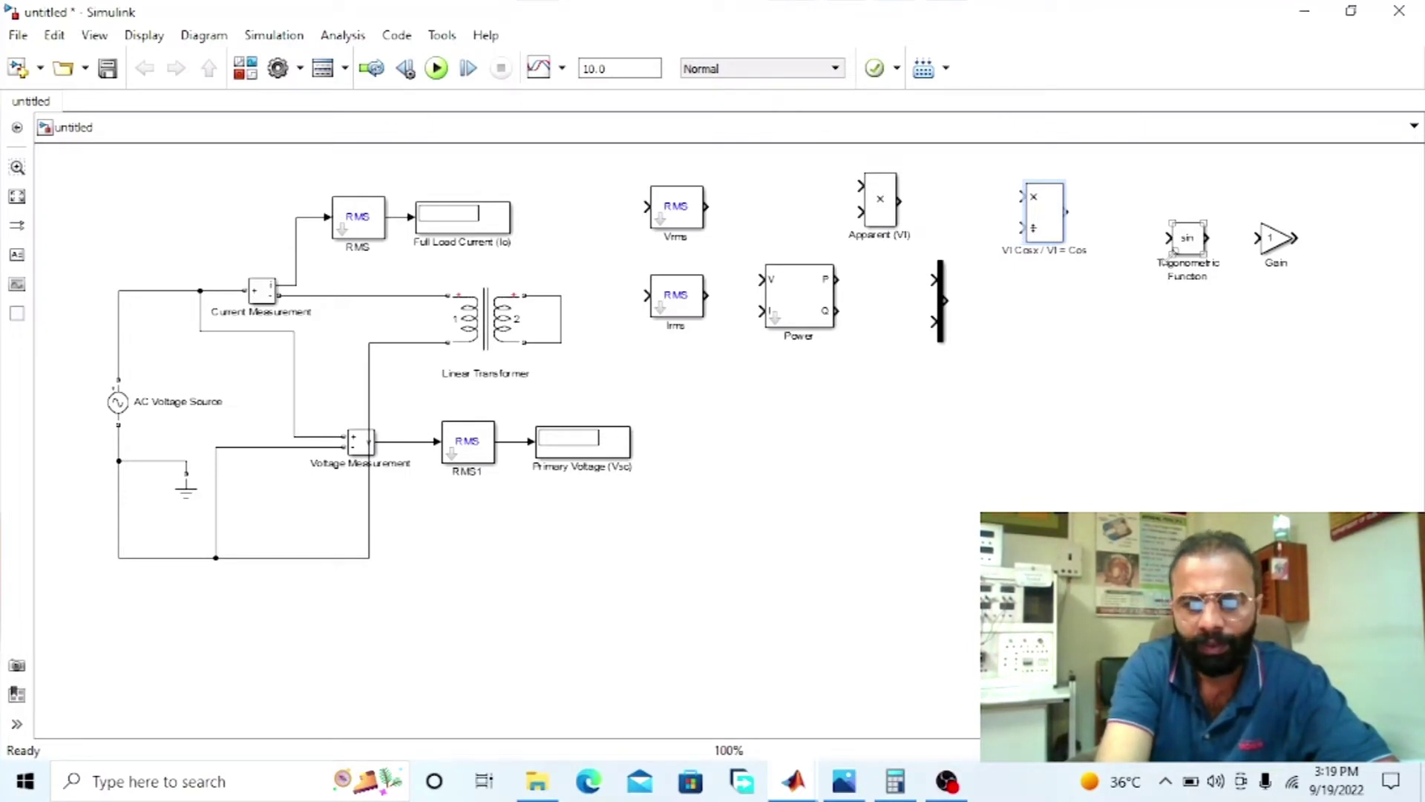
type("x")
left_click(1228, 372)
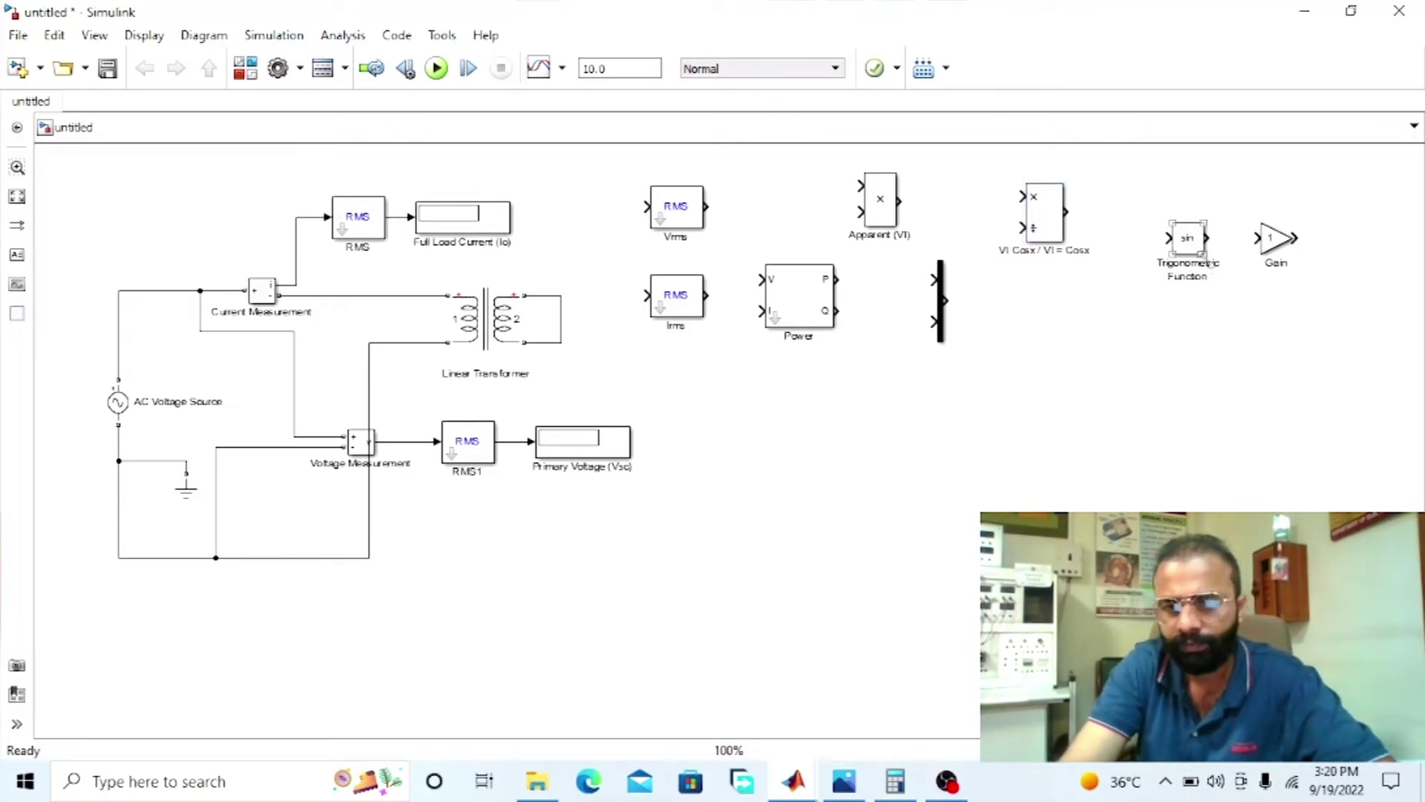
Move the Trigonometric Function block level with the divide block and set its function to acos.
left_click_drag(1197, 250, 1187, 225)
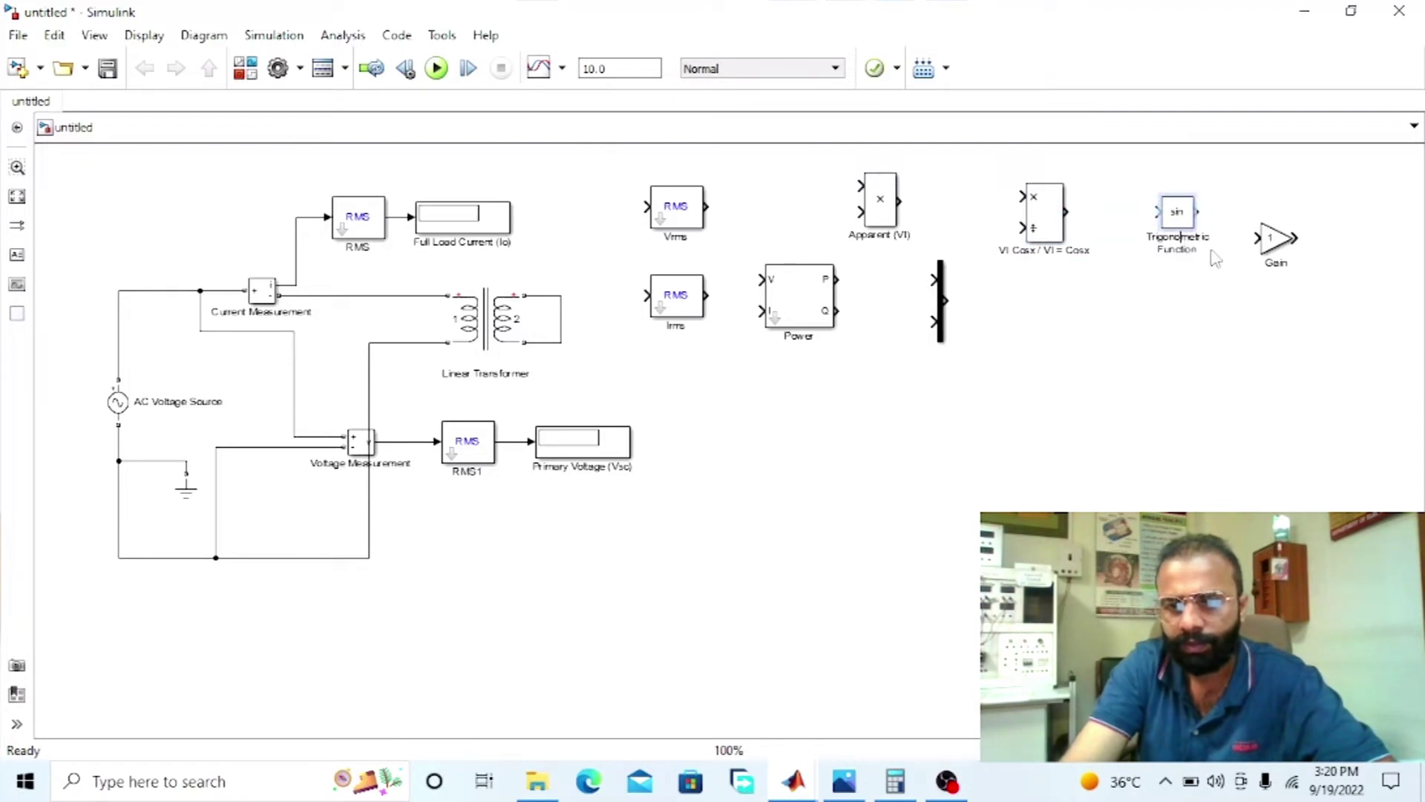
double_click(1186, 222)
left_click(1027, 215)
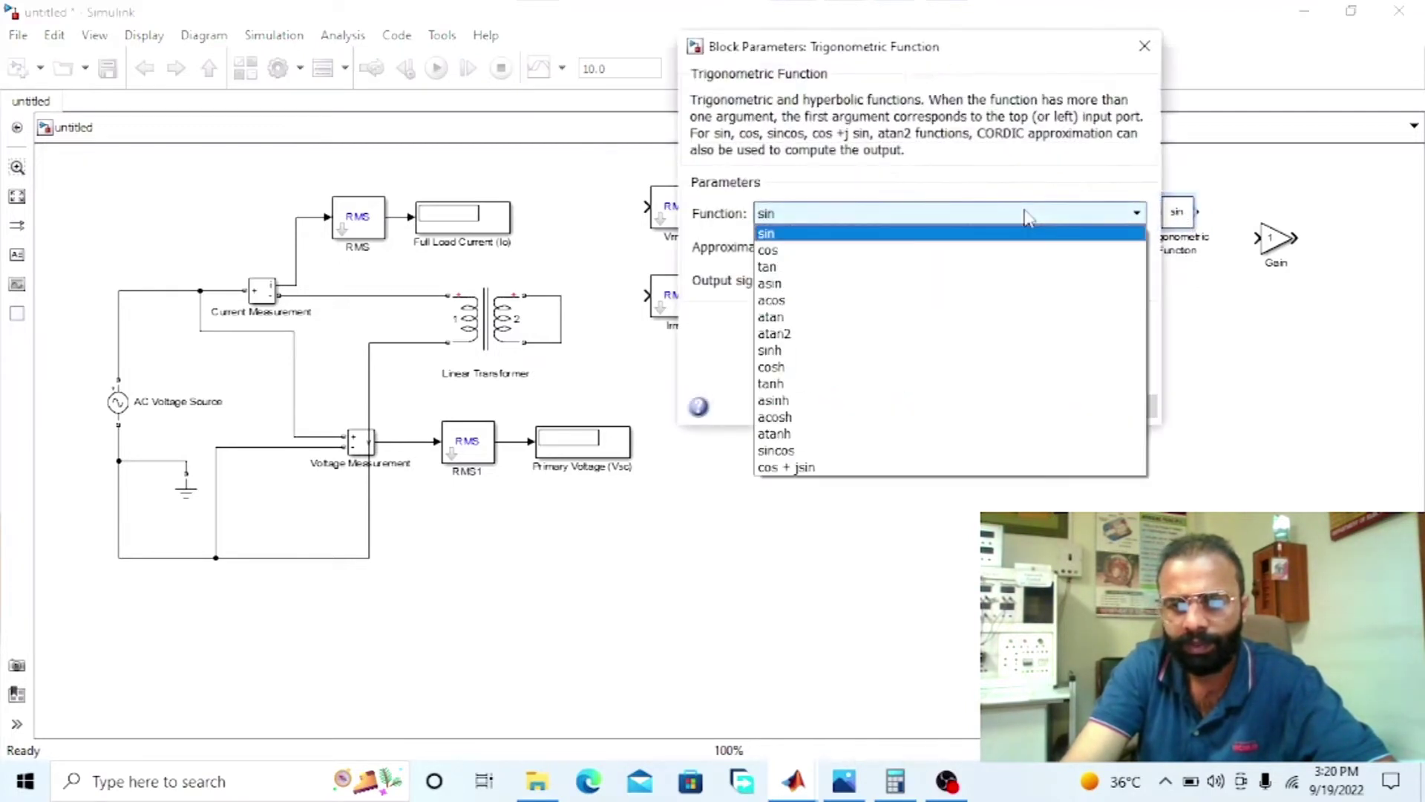
left_click(1026, 299)
left_click(881, 377)
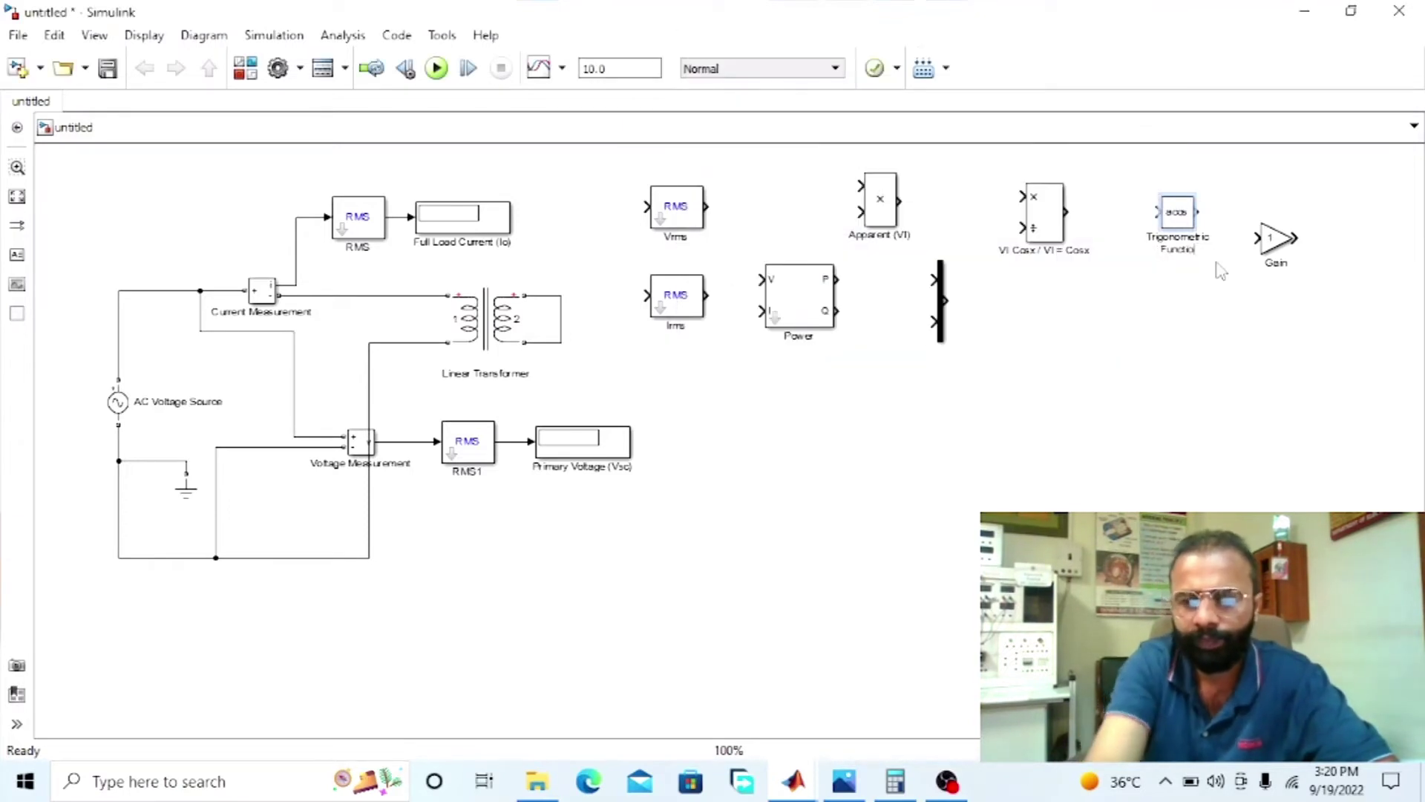
Rename the Trigonometric Function block as Angle of Power Factor.
type("Trig")
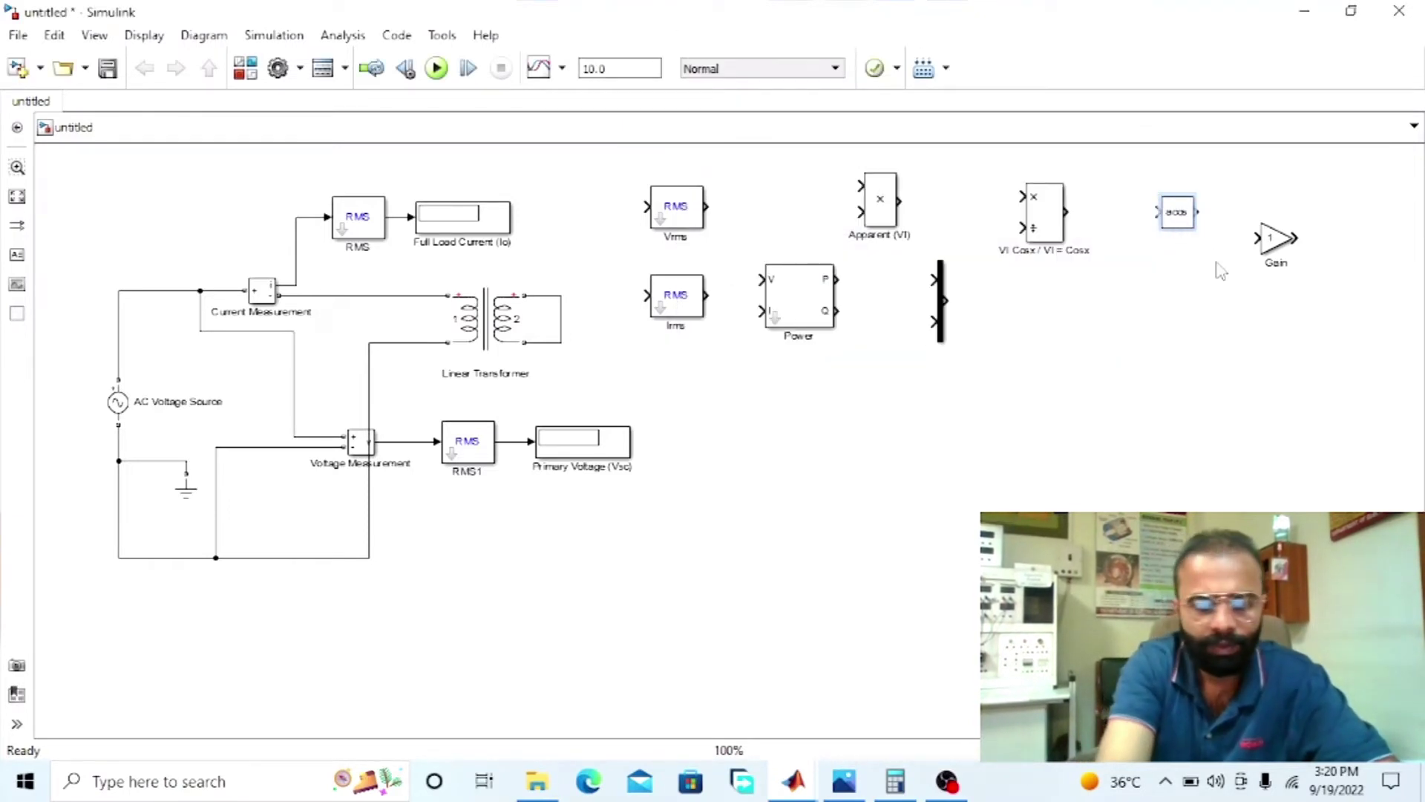
type("A")
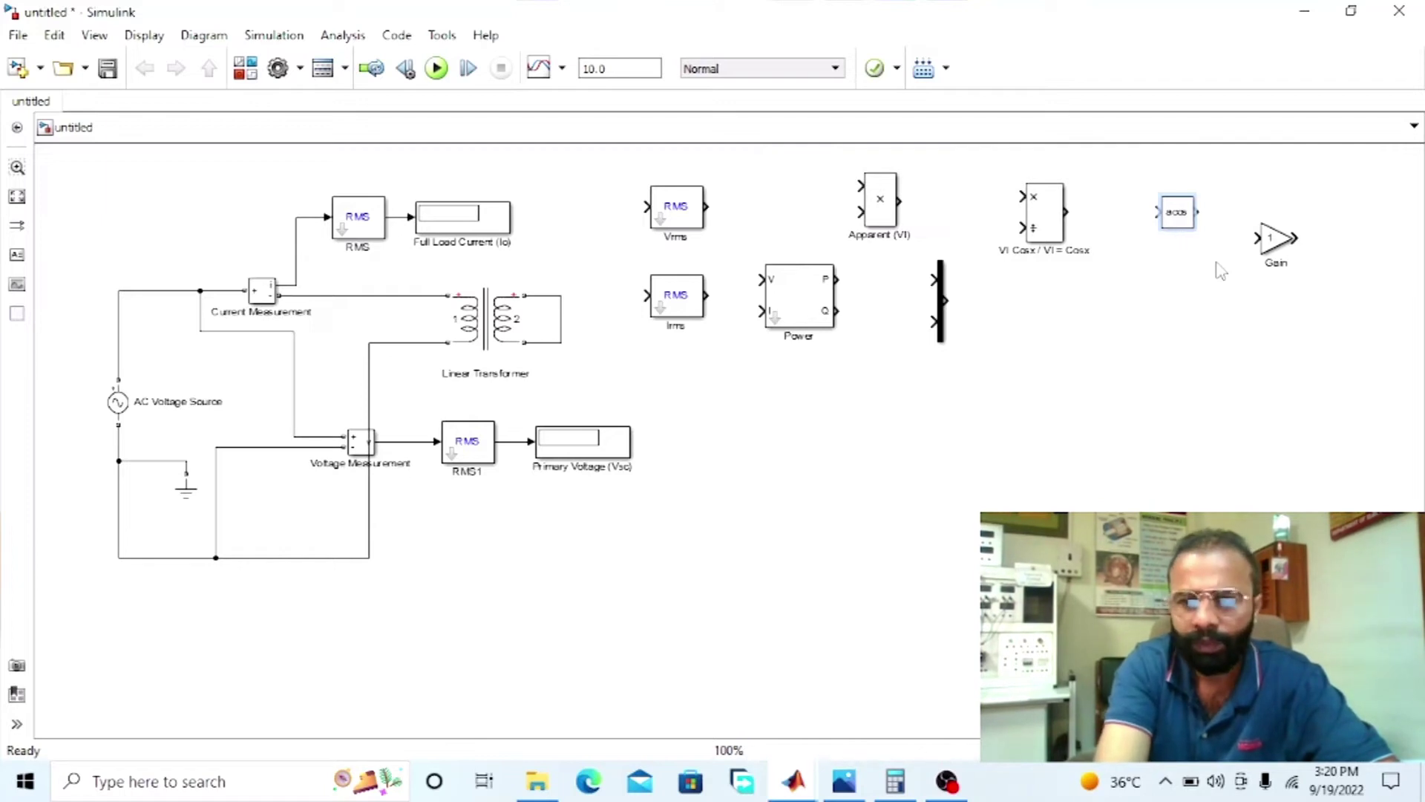
type("n")
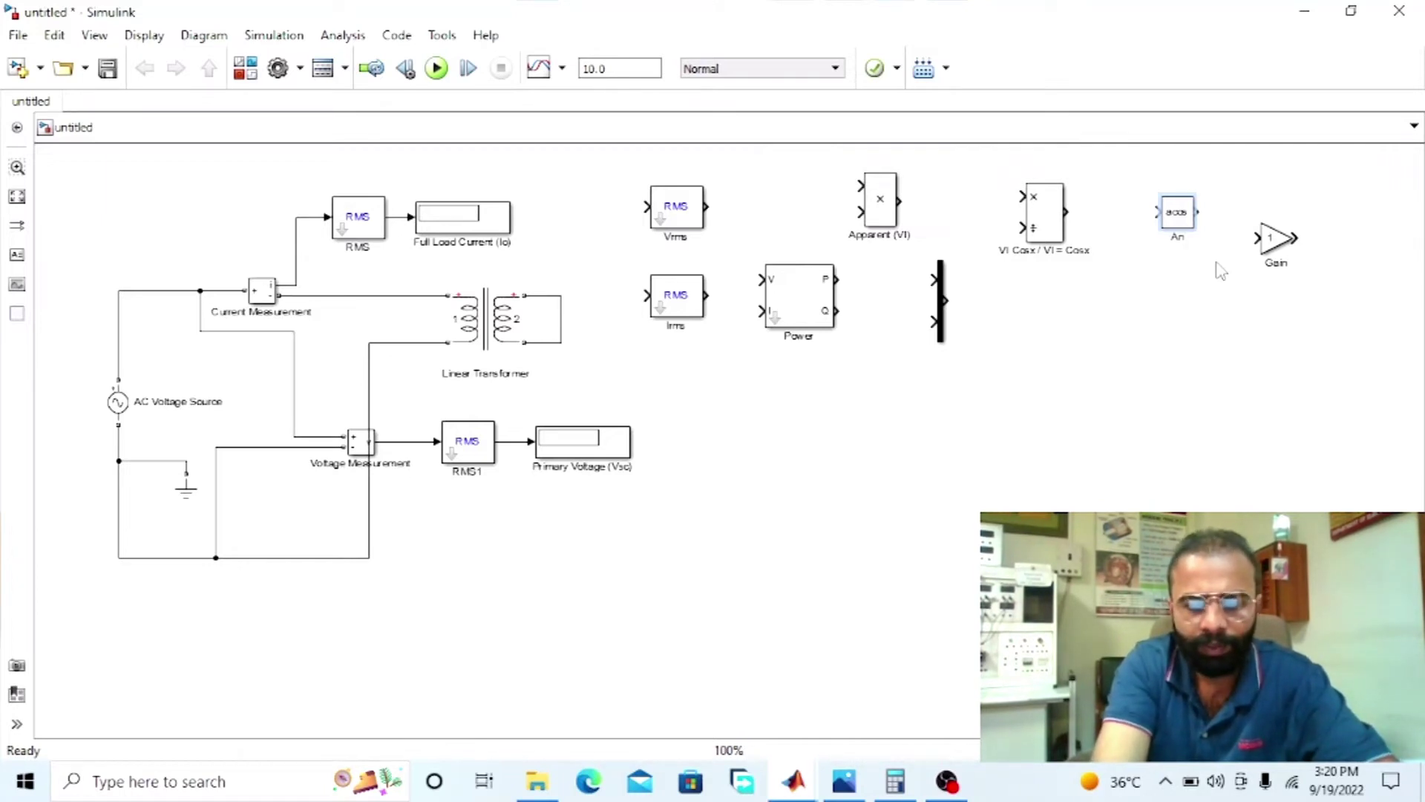
type("gle")
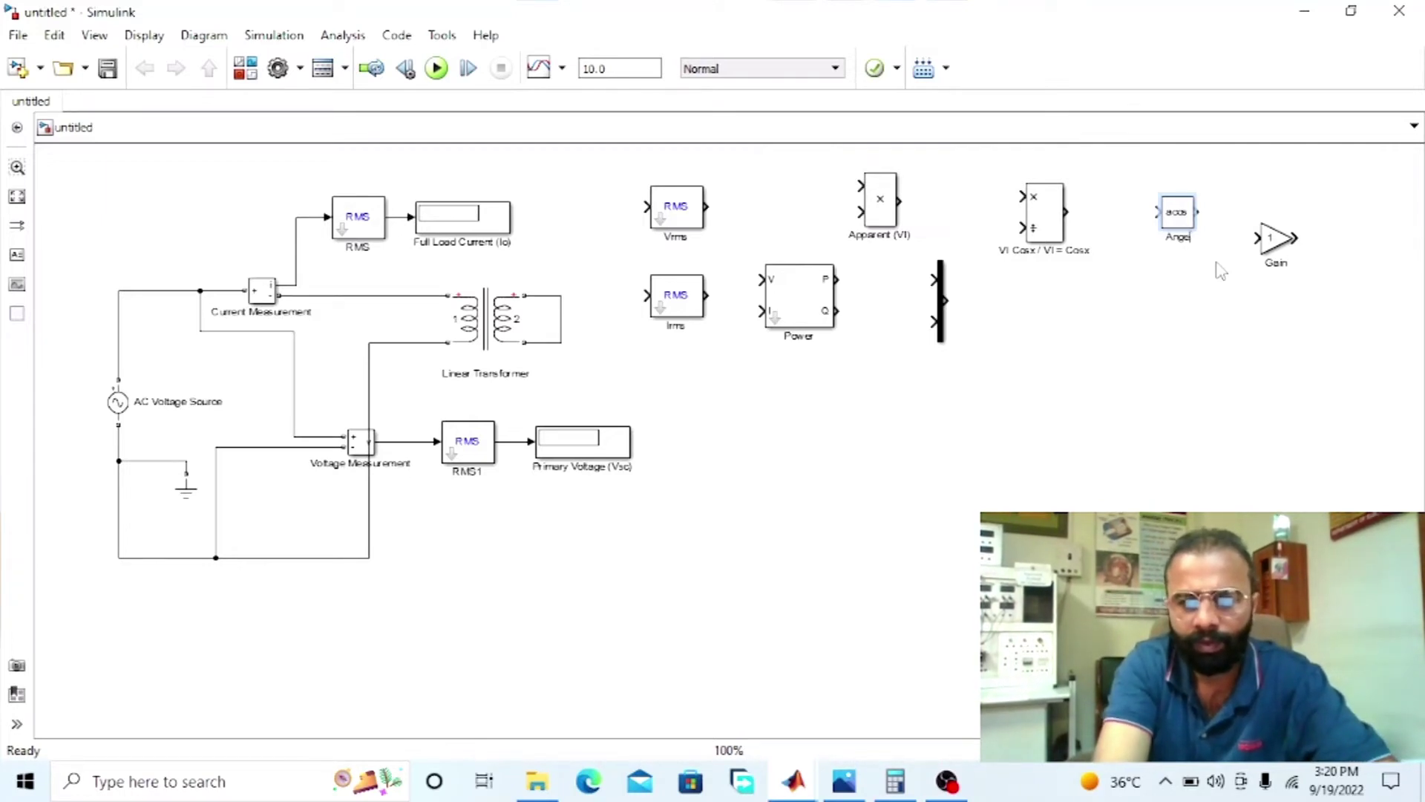
type("pe")
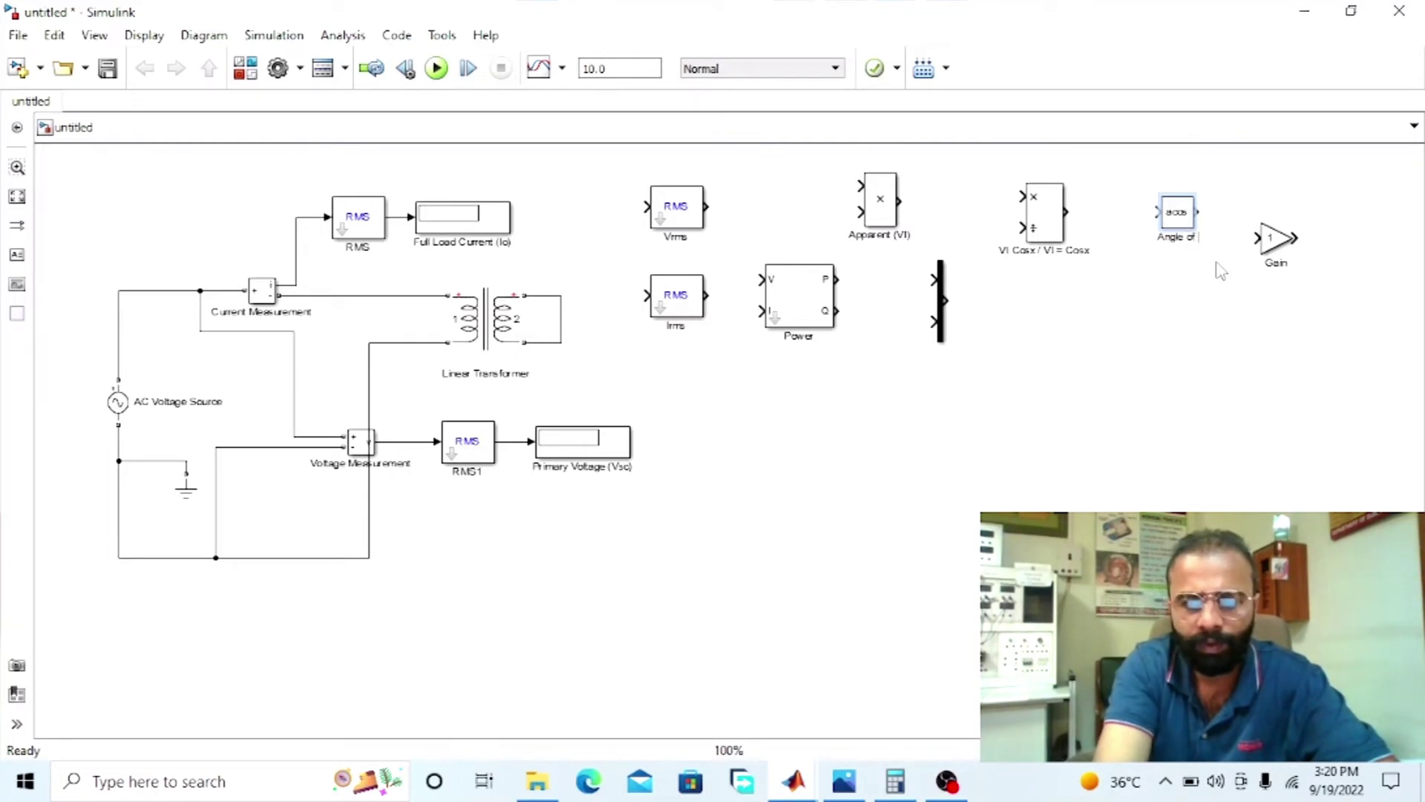
type(" of Power")
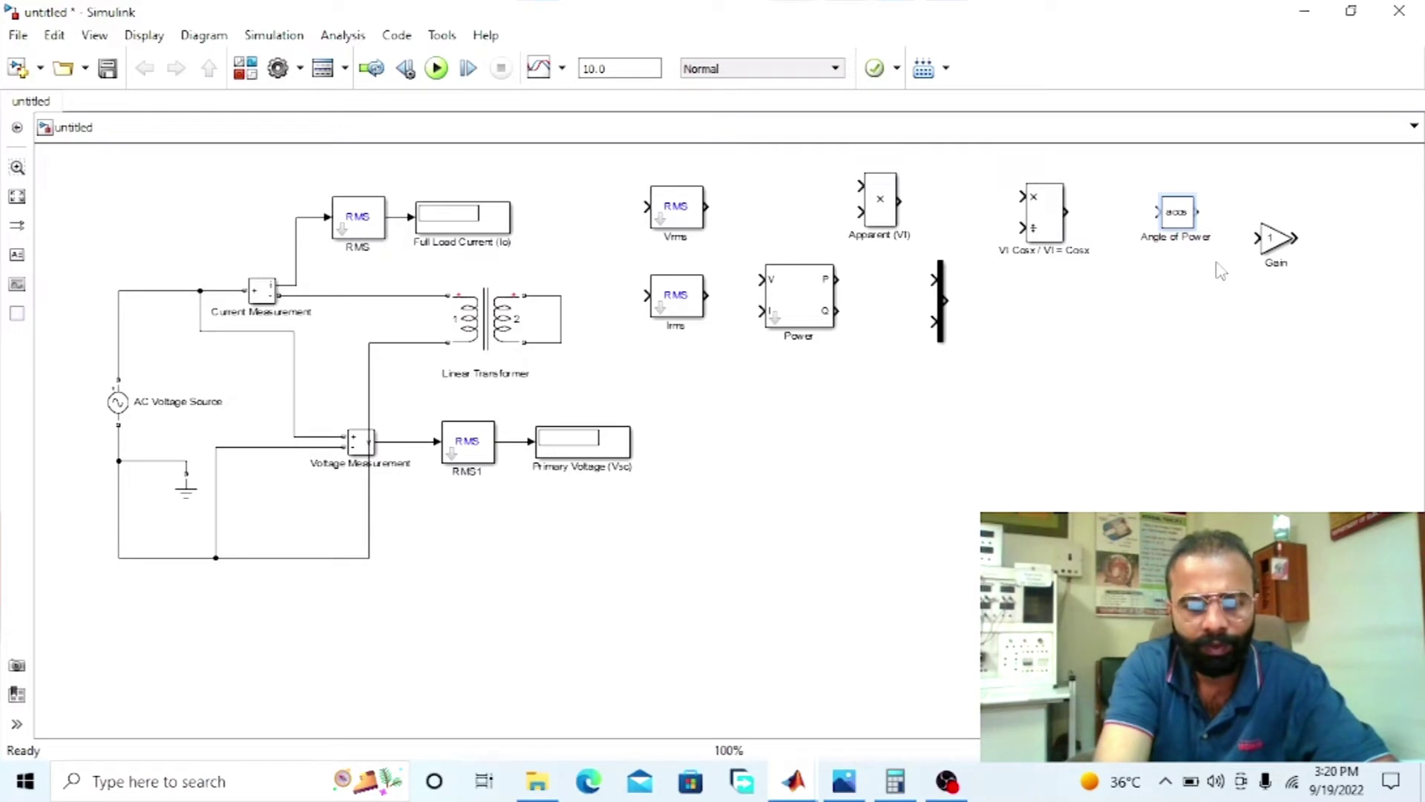
type(" Factor")
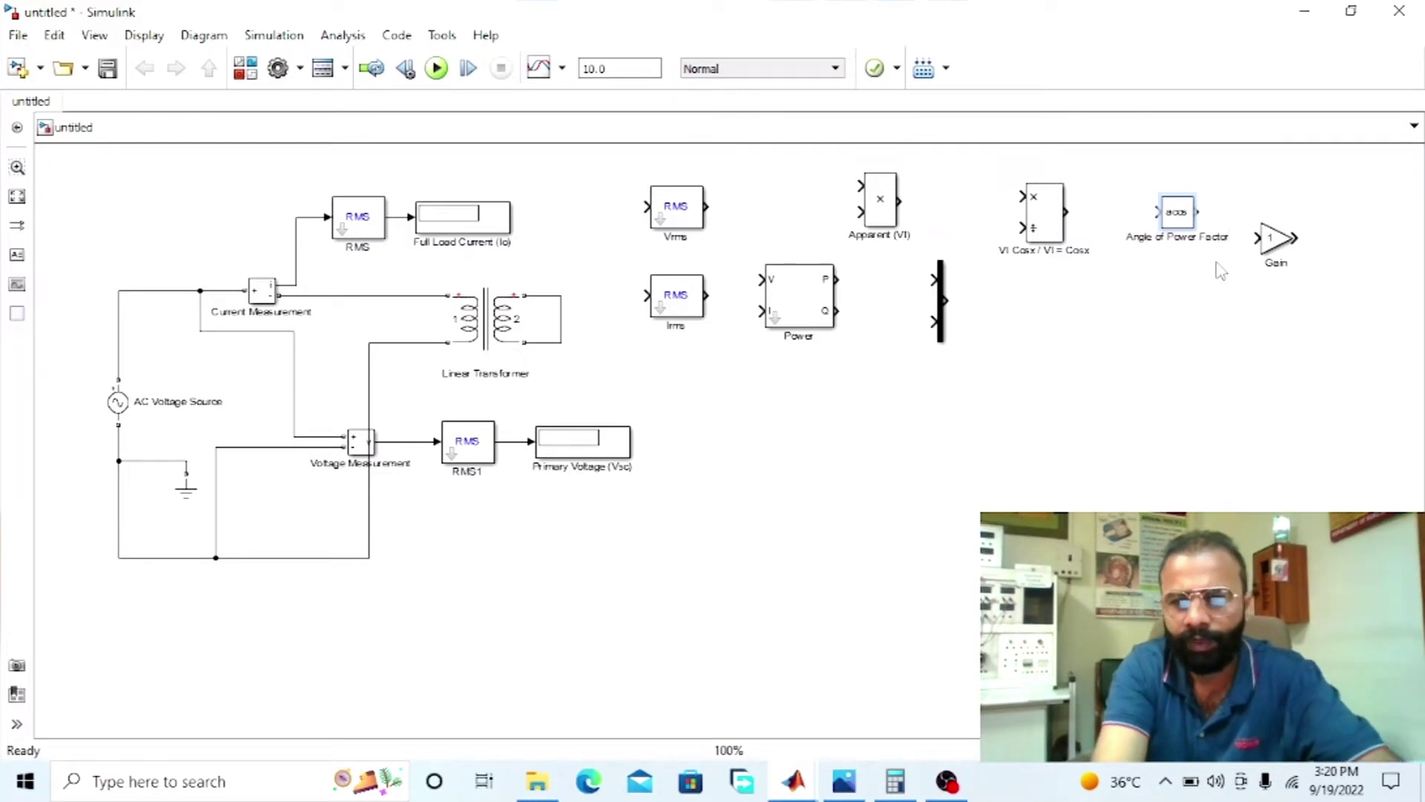
left_click(1185, 296)
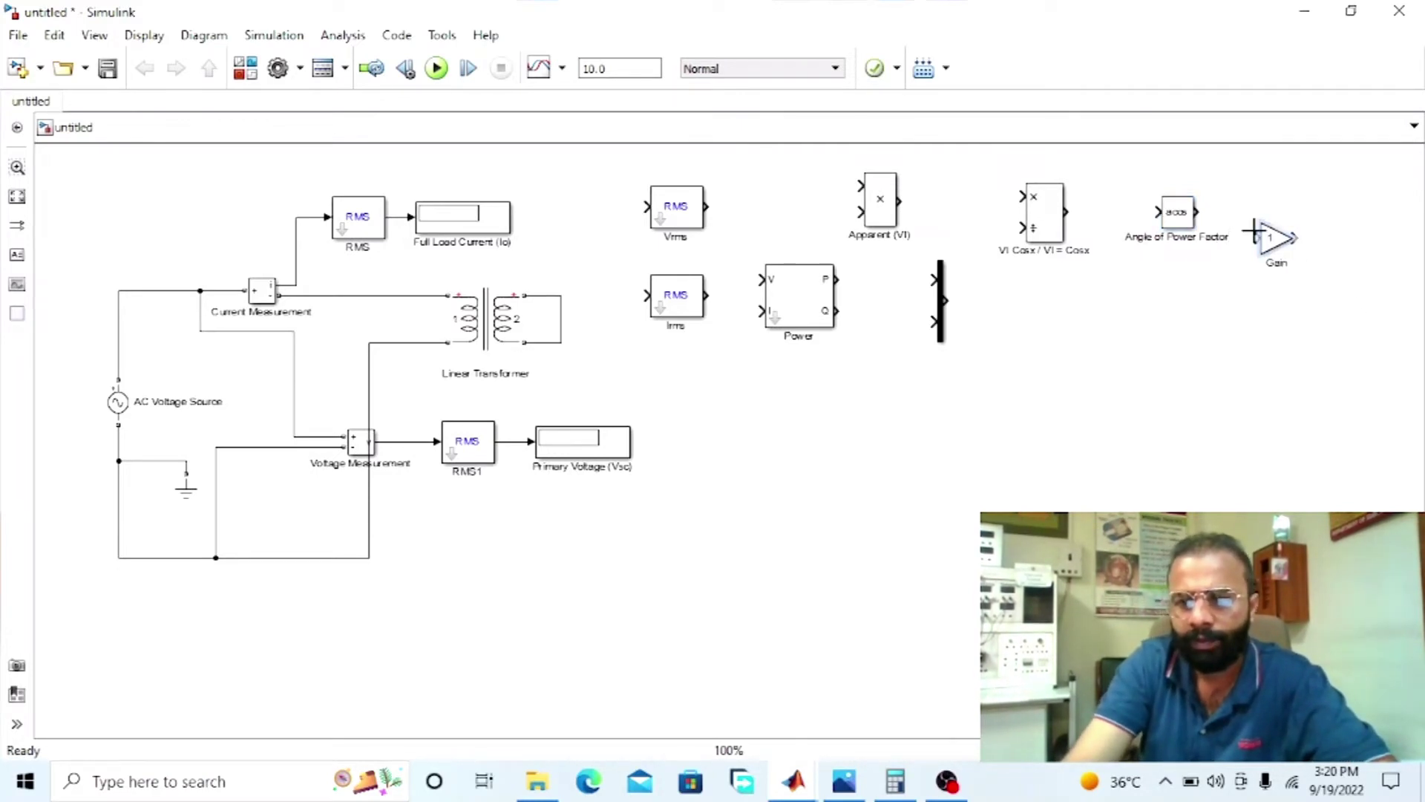
Set the Gain block's gain to 180/pi and shift the block slightly away from the Angle of Power Factor block.
double_click(1275, 239)
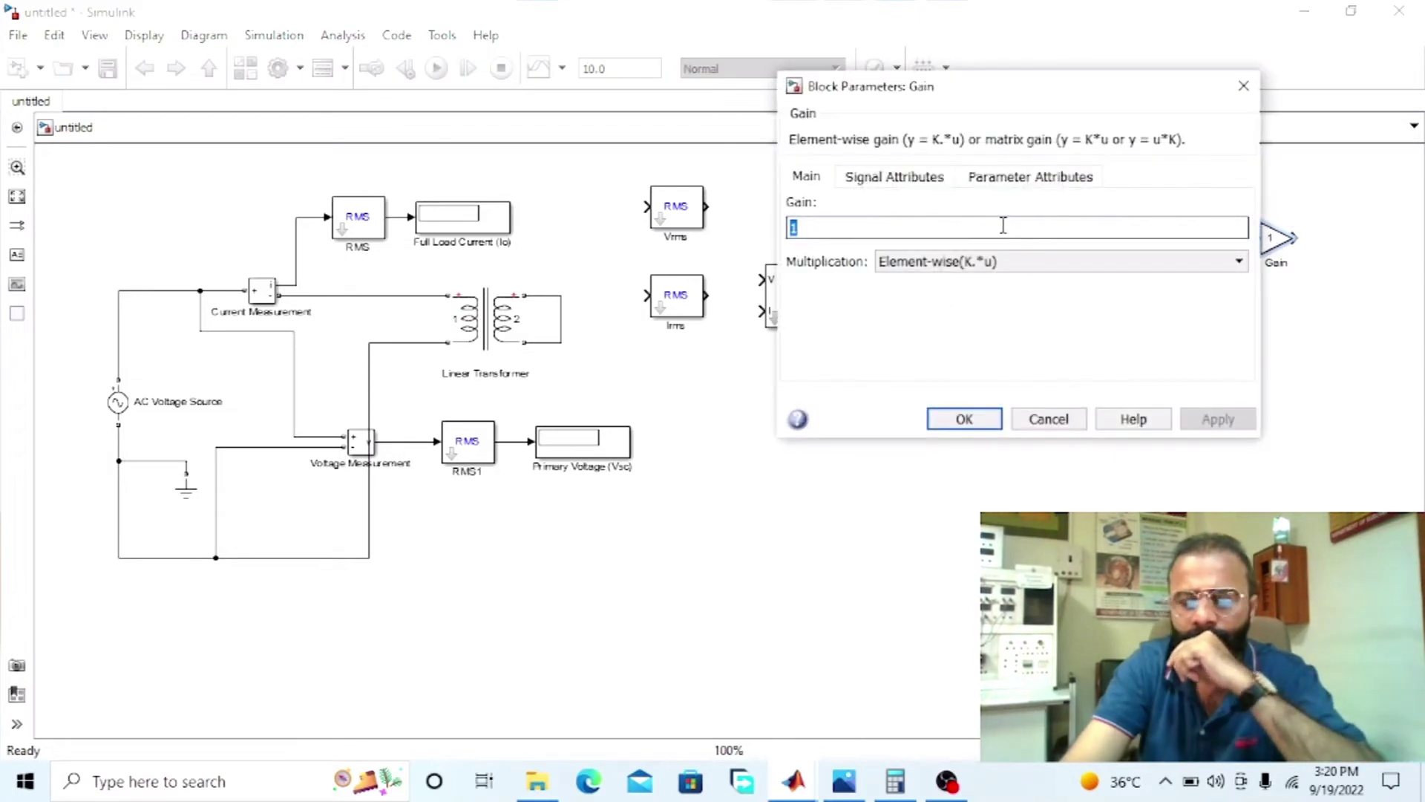
type("1")
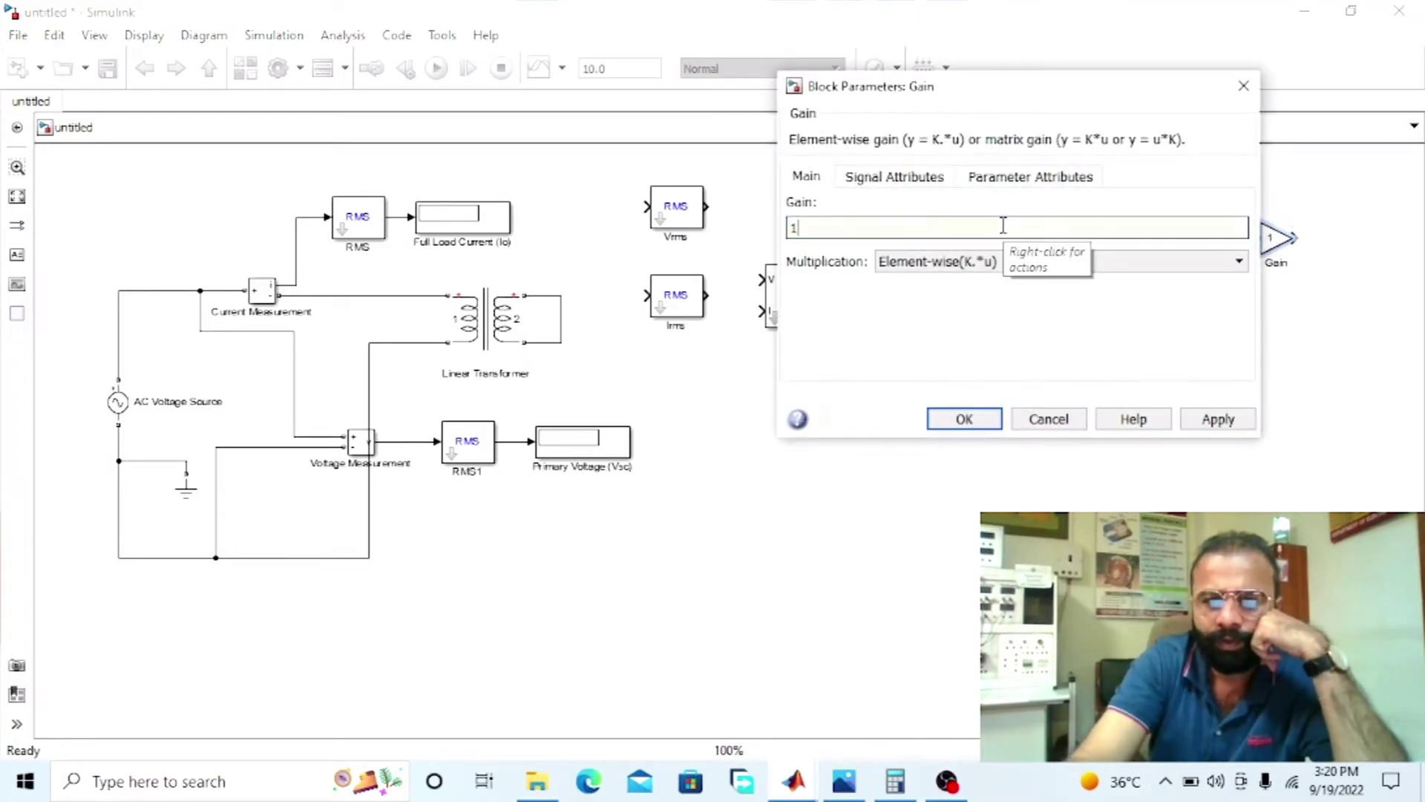
type("8")
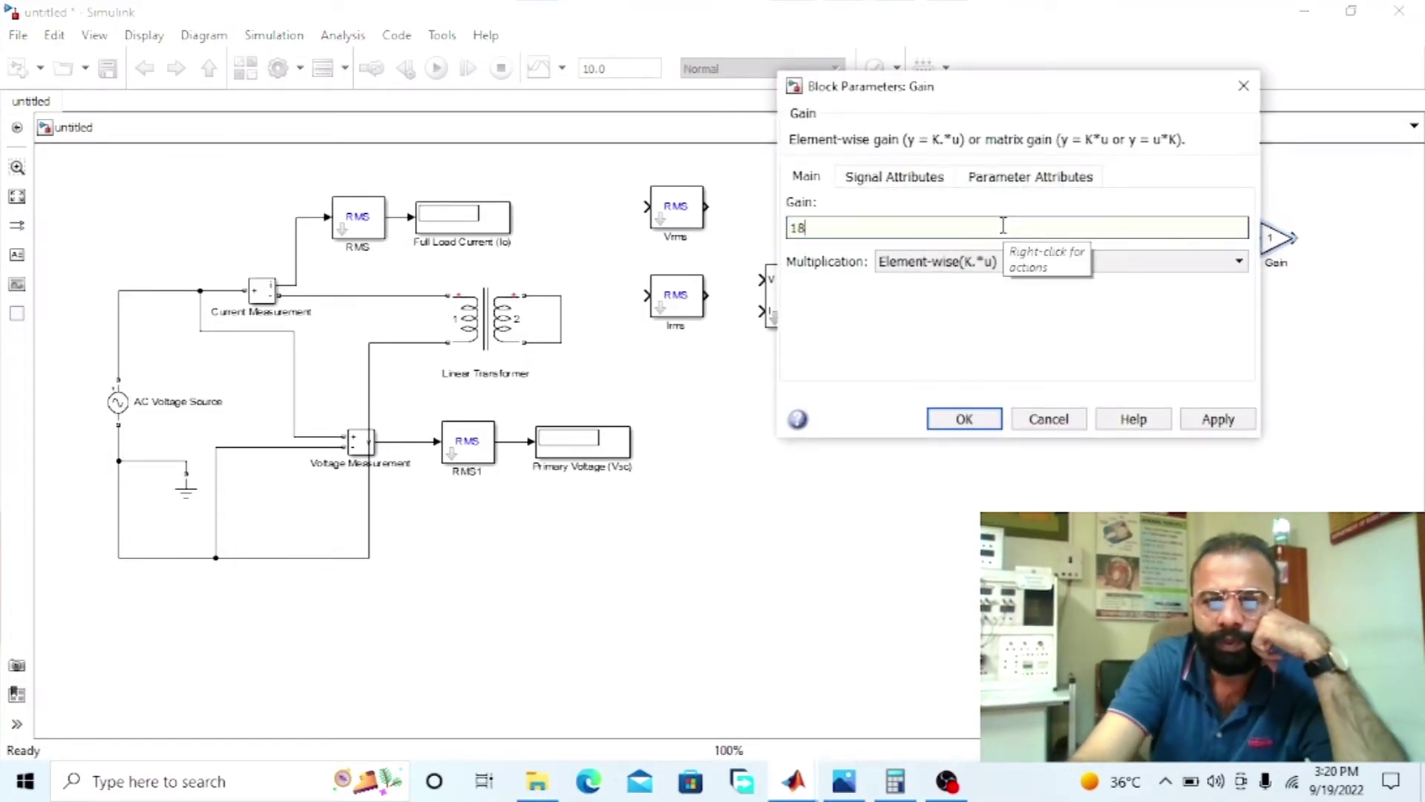
type("0/p")
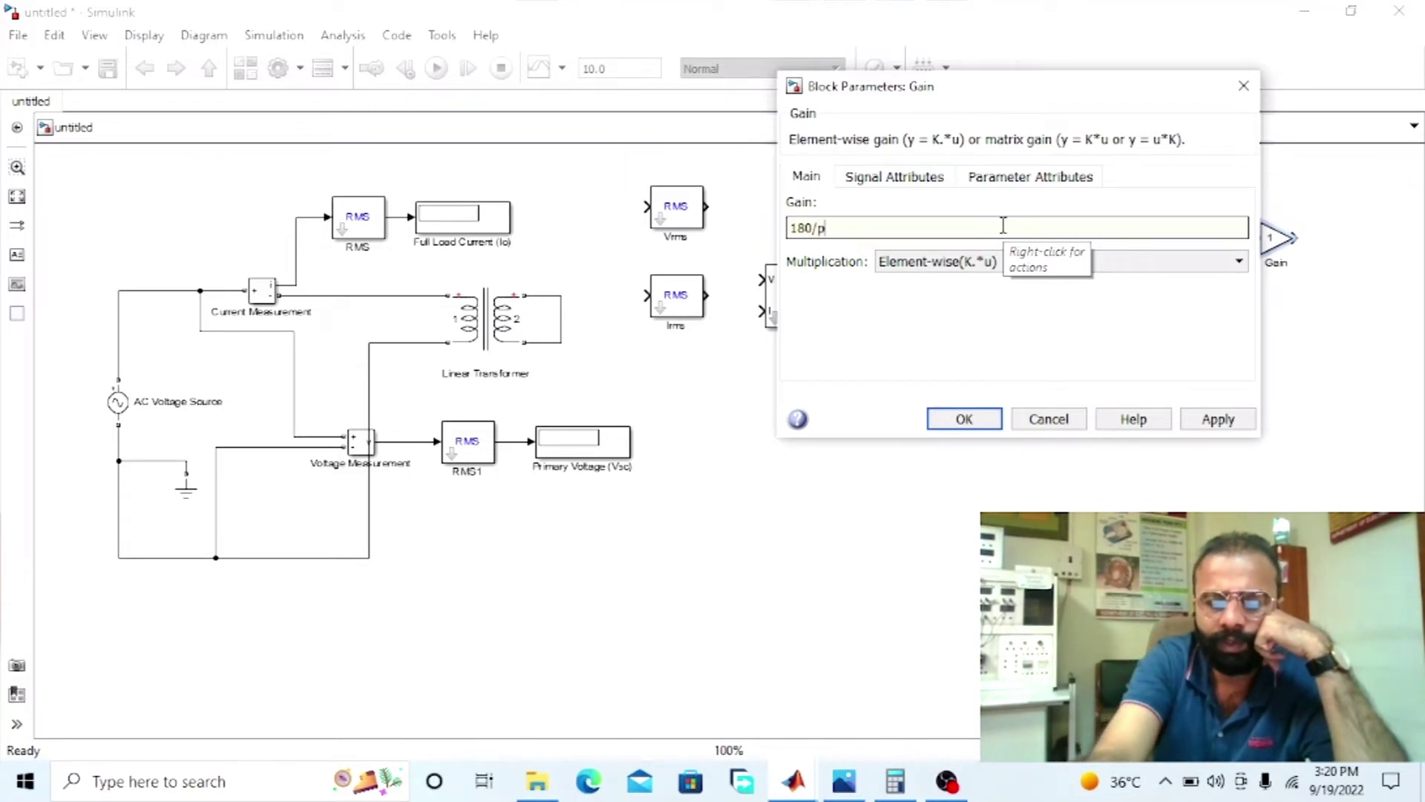
type("i")
key("Return")
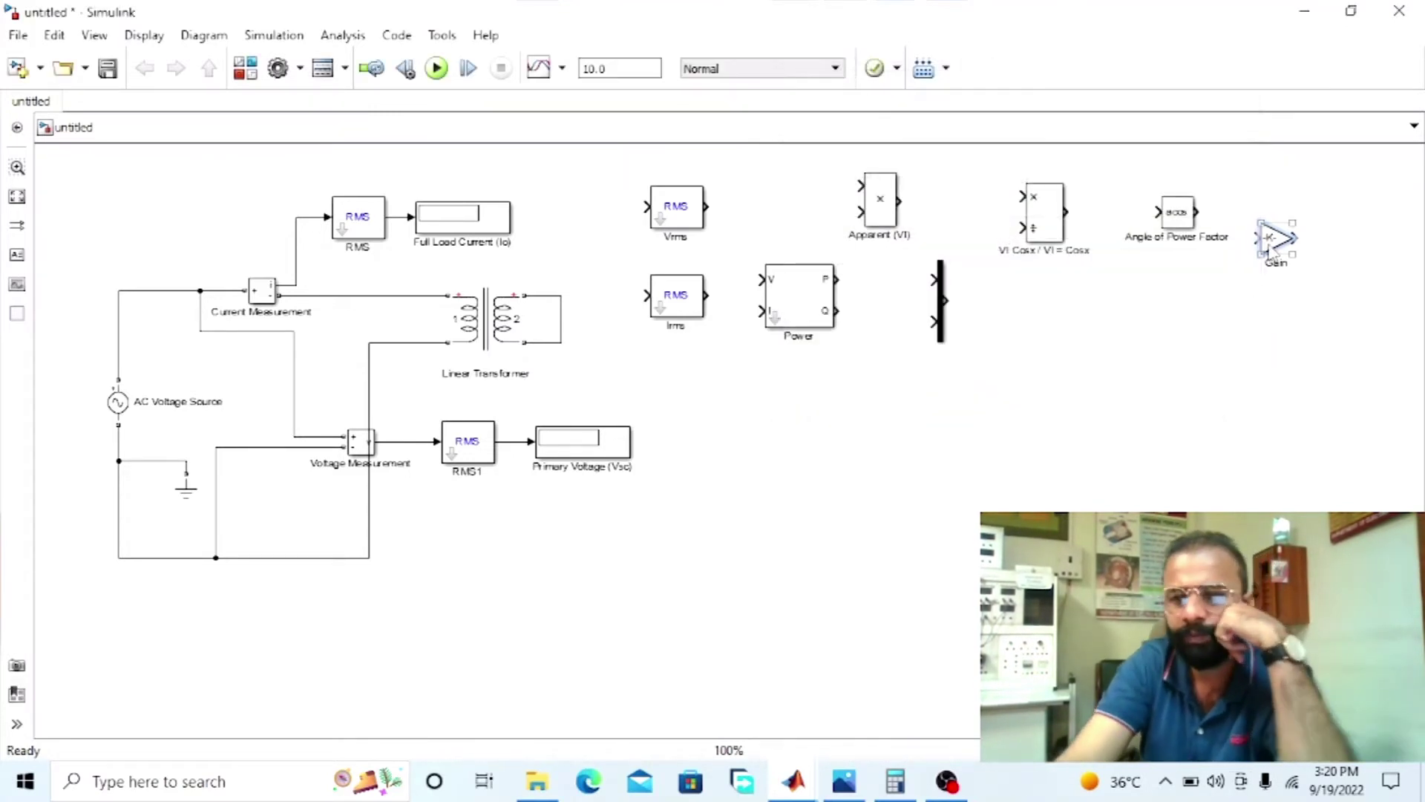
left_click_drag(1269, 248, 1284, 250)
left_click(1288, 319)
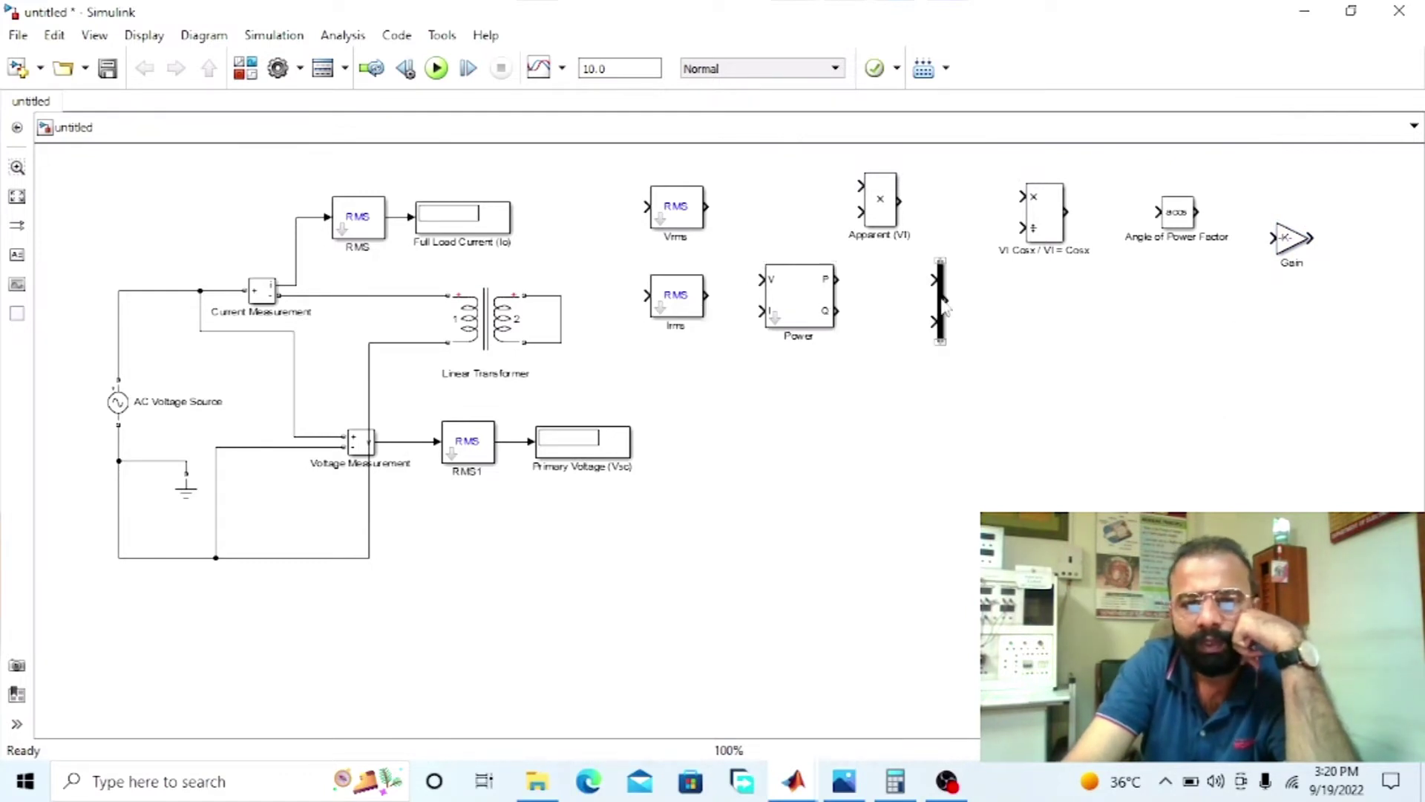
Rearrange the blocks so Apparent (VI) sits directly above Mux and Power sits slightly higher and closer to them.
left_click_drag(929, 304, 919, 294)
left_click_drag(885, 205, 952, 202)
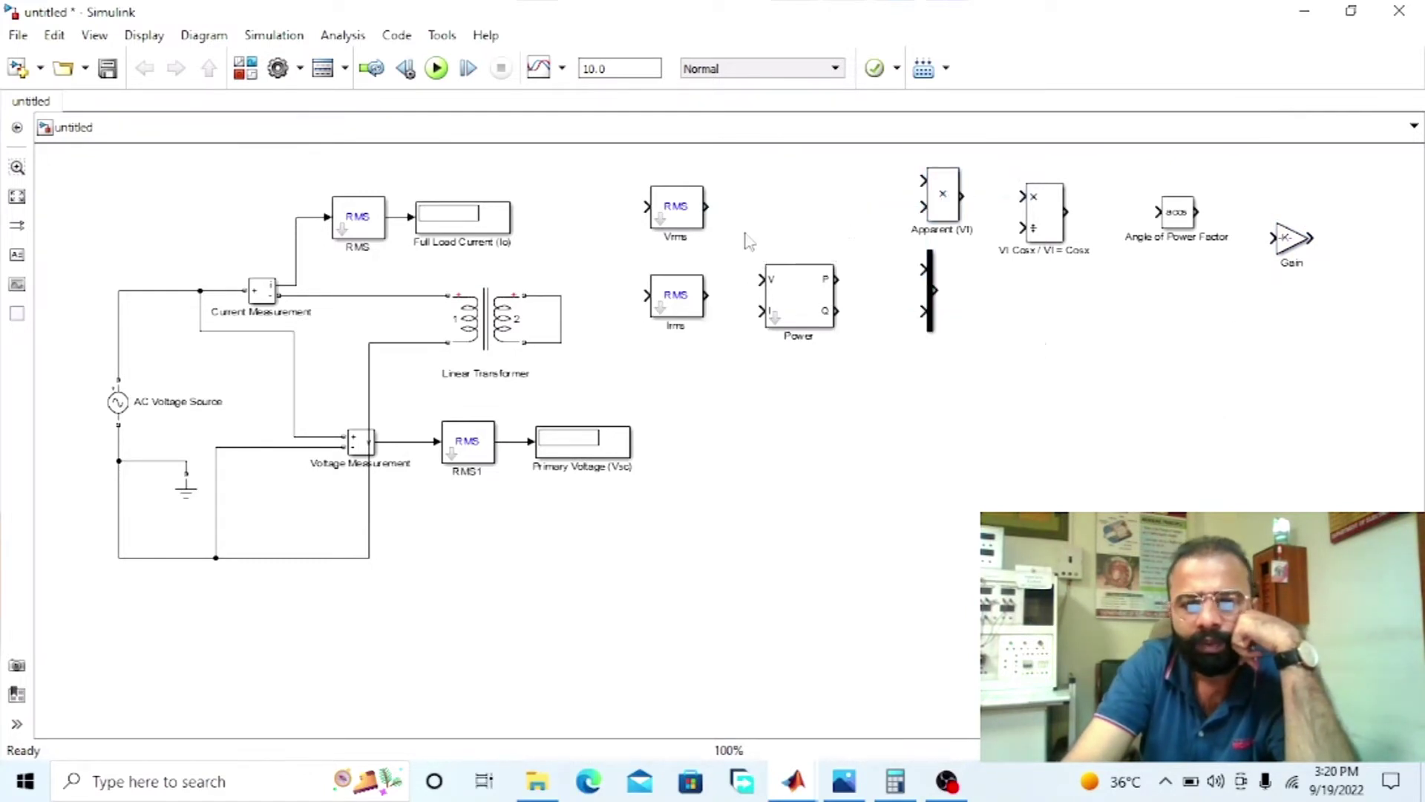
left_click_drag(800, 307, 821, 281)
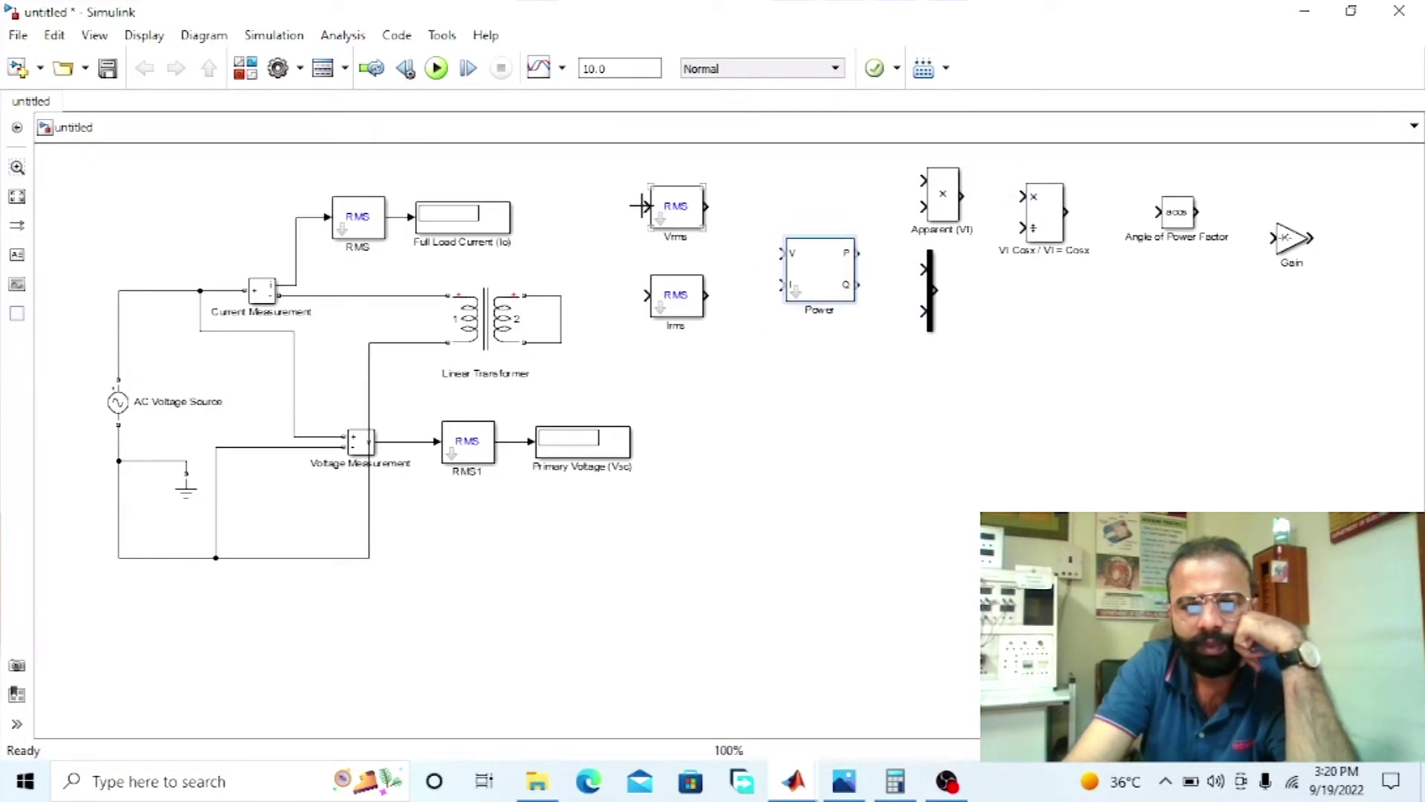
Wire the Vrms input to the Voltage Measurement output line and the Irms input to the Current Measurement output line.
mouse_move(643, 206)
left_mouse_down()
mouse_move(583, 205)
mouse_move(370, 368)
mouse_move(407, 404)
mouse_move(403, 442)
left_mouse_up()
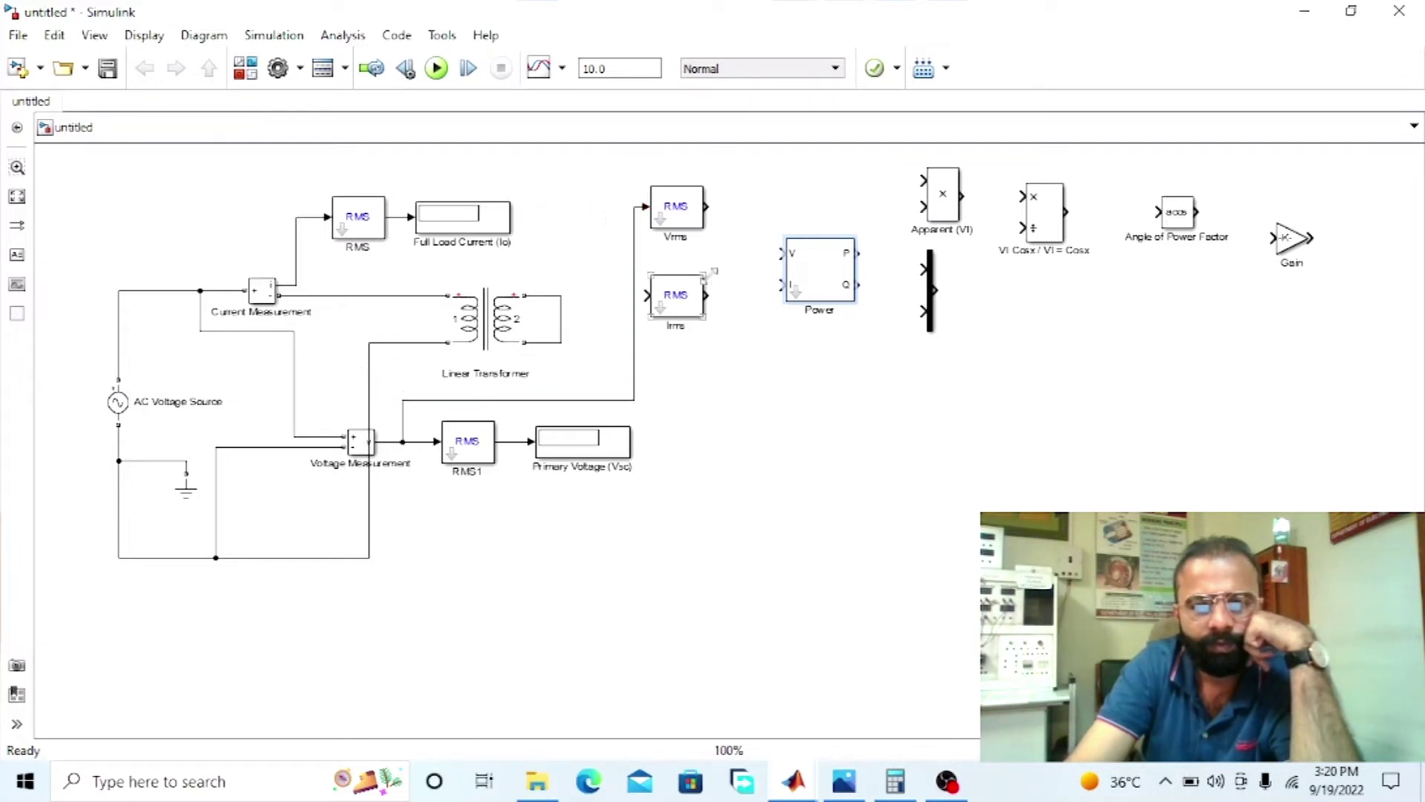
mouse_move(645, 294)
left_mouse_down()
mouse_move(410, 256)
mouse_move(296, 268)
left_mouse_up()
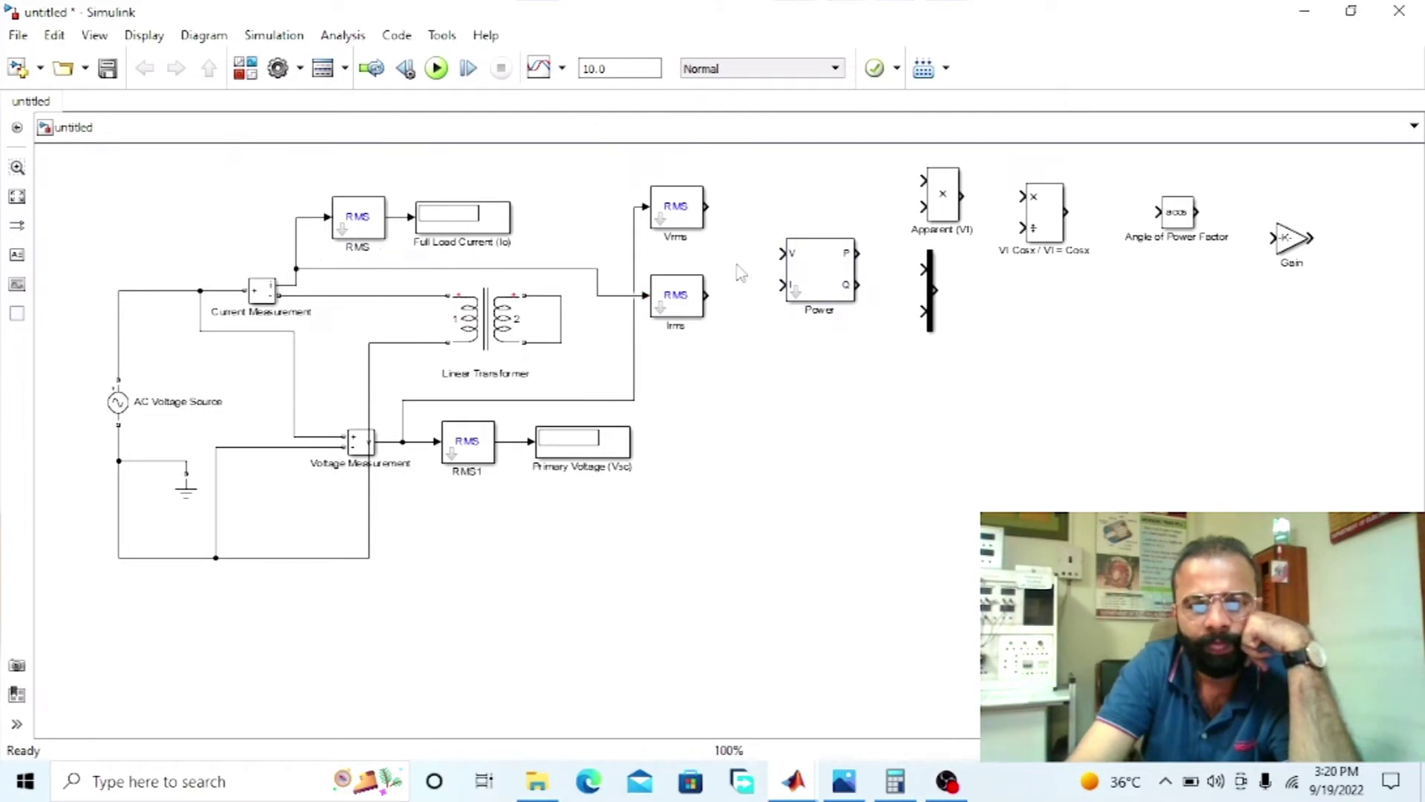
Move the Vrms and Irms blocks up, and connect the Vrms output to the upper input of Apparent (VI).
left_click_drag(672, 217, 672, 191)
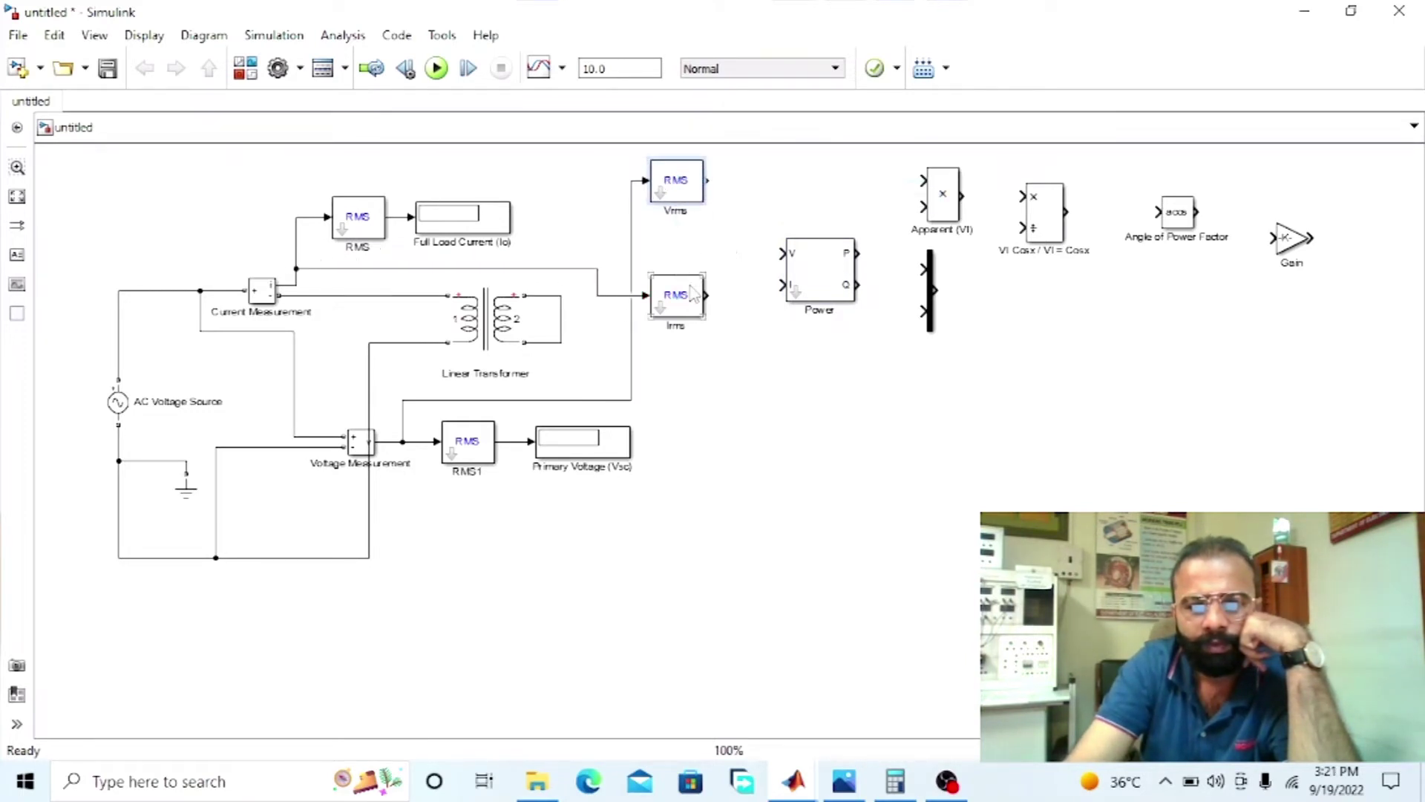
mouse_move(692, 291)
left_mouse_down()
mouse_move(699, 254)
mouse_move(708, 288)
left_mouse_up()
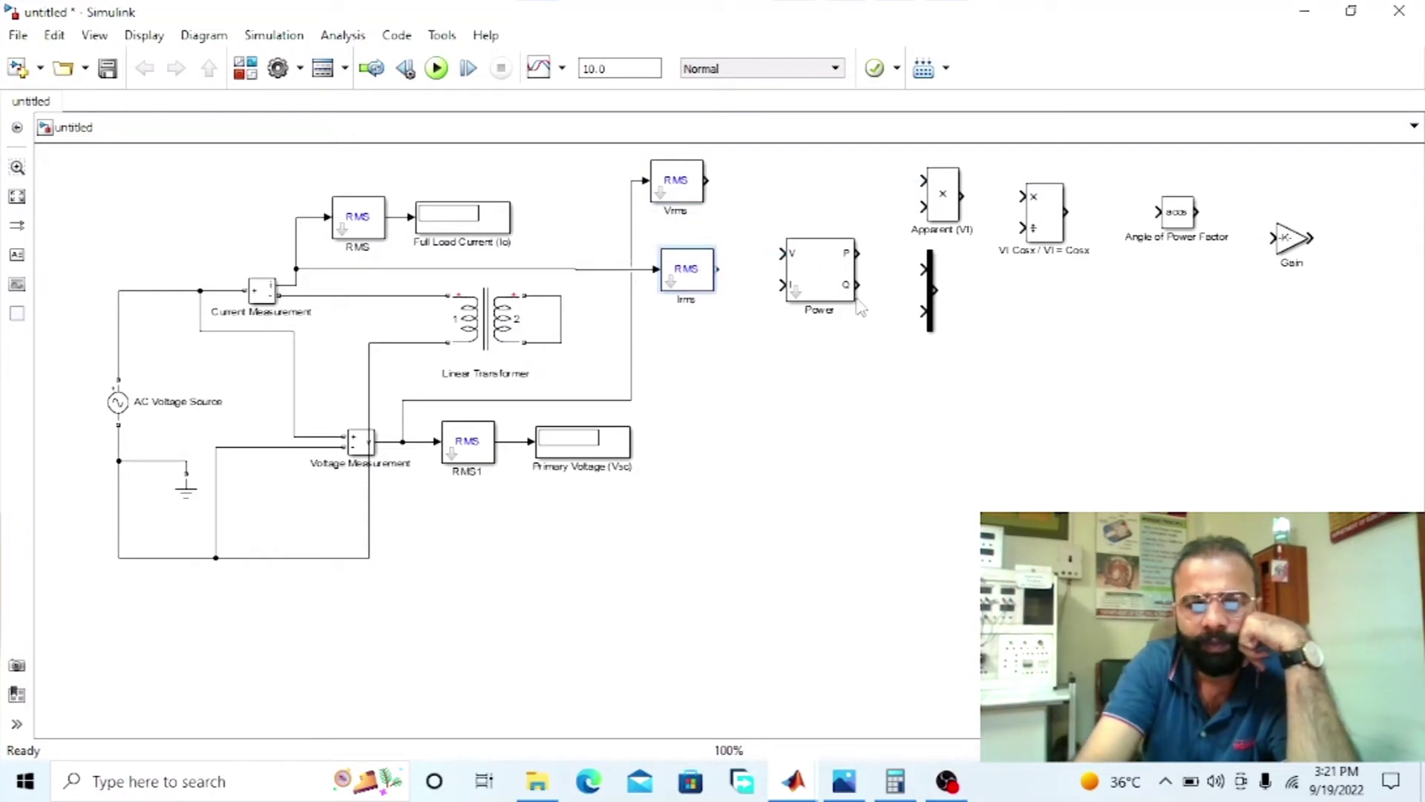
left_click_drag(708, 182, 924, 180)
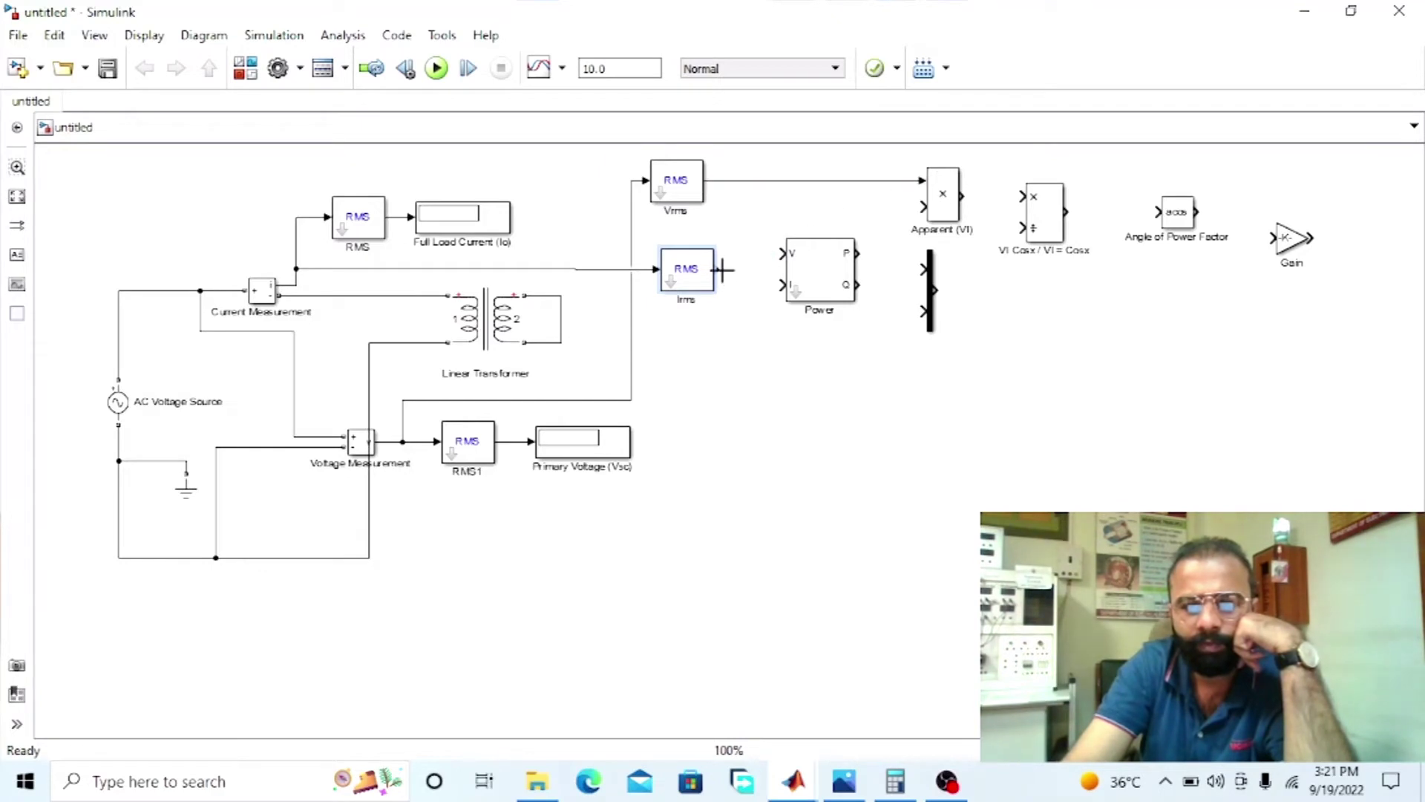
Wire Irms to the lower input of Apparent (VI), and connect the Power block between the voltage and current lines and the Mux inputs.
left_click_drag(722, 270, 924, 207)
left_click_drag(820, 285, 631, 319)
left_click(821, 289)
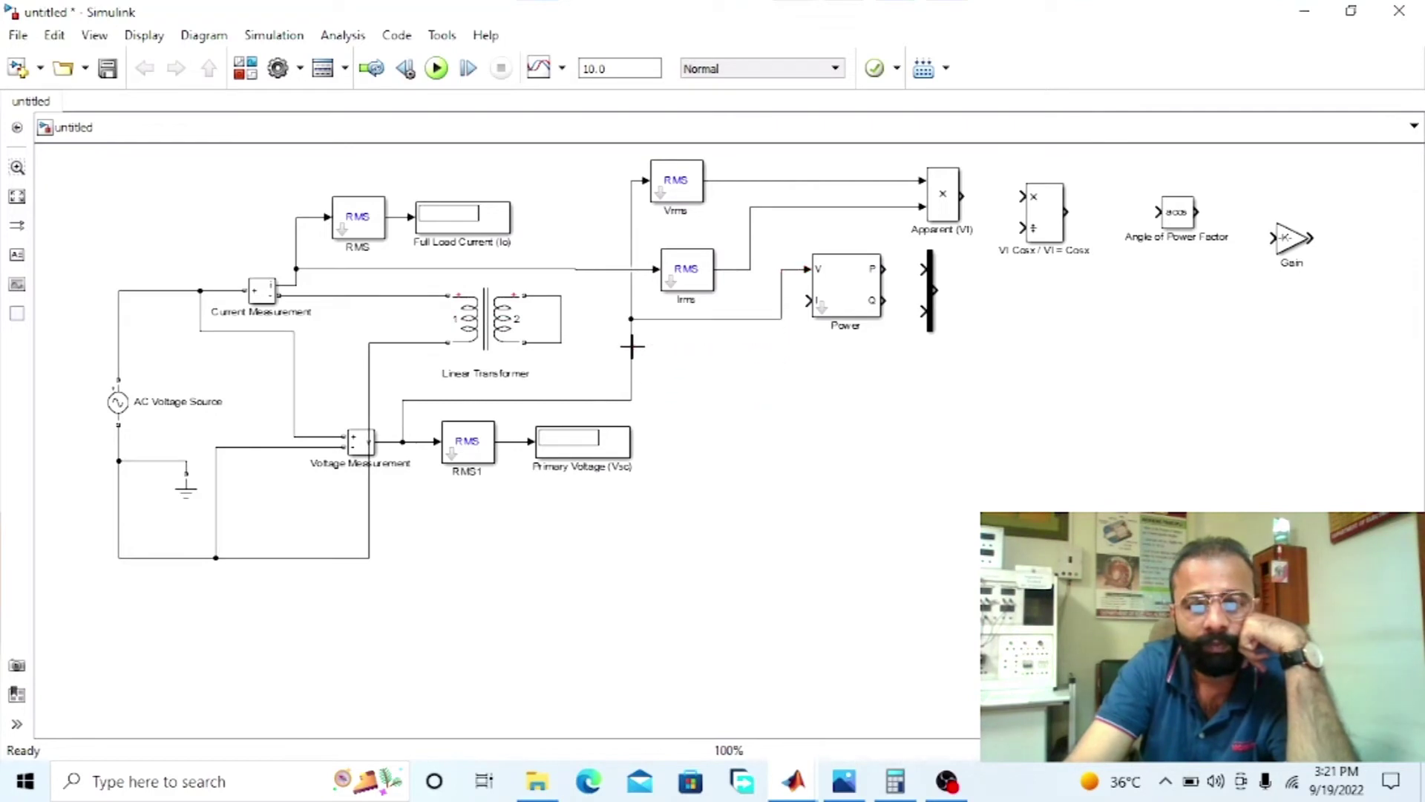
left_click_drag(787, 300, 598, 269)
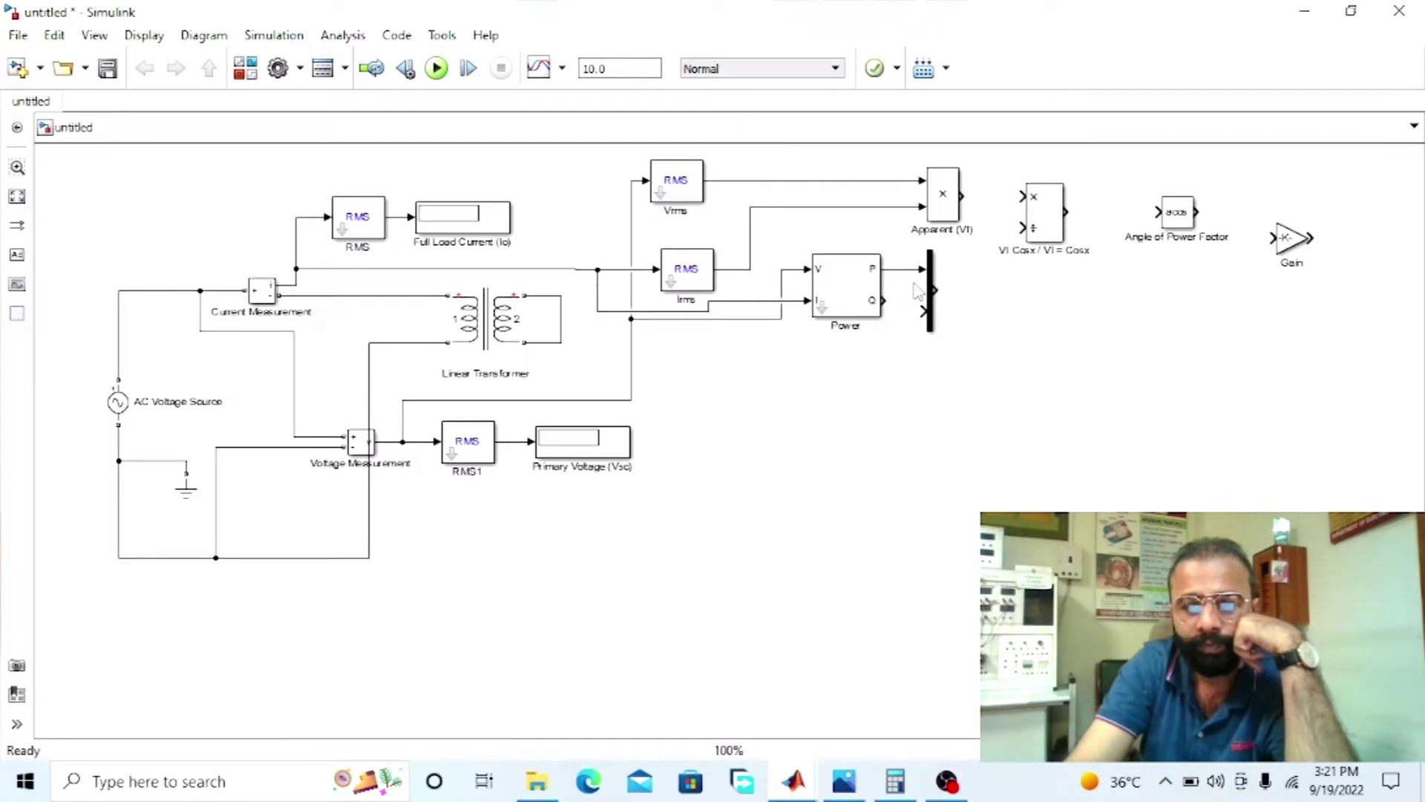
left_click_drag(883, 298, 928, 310)
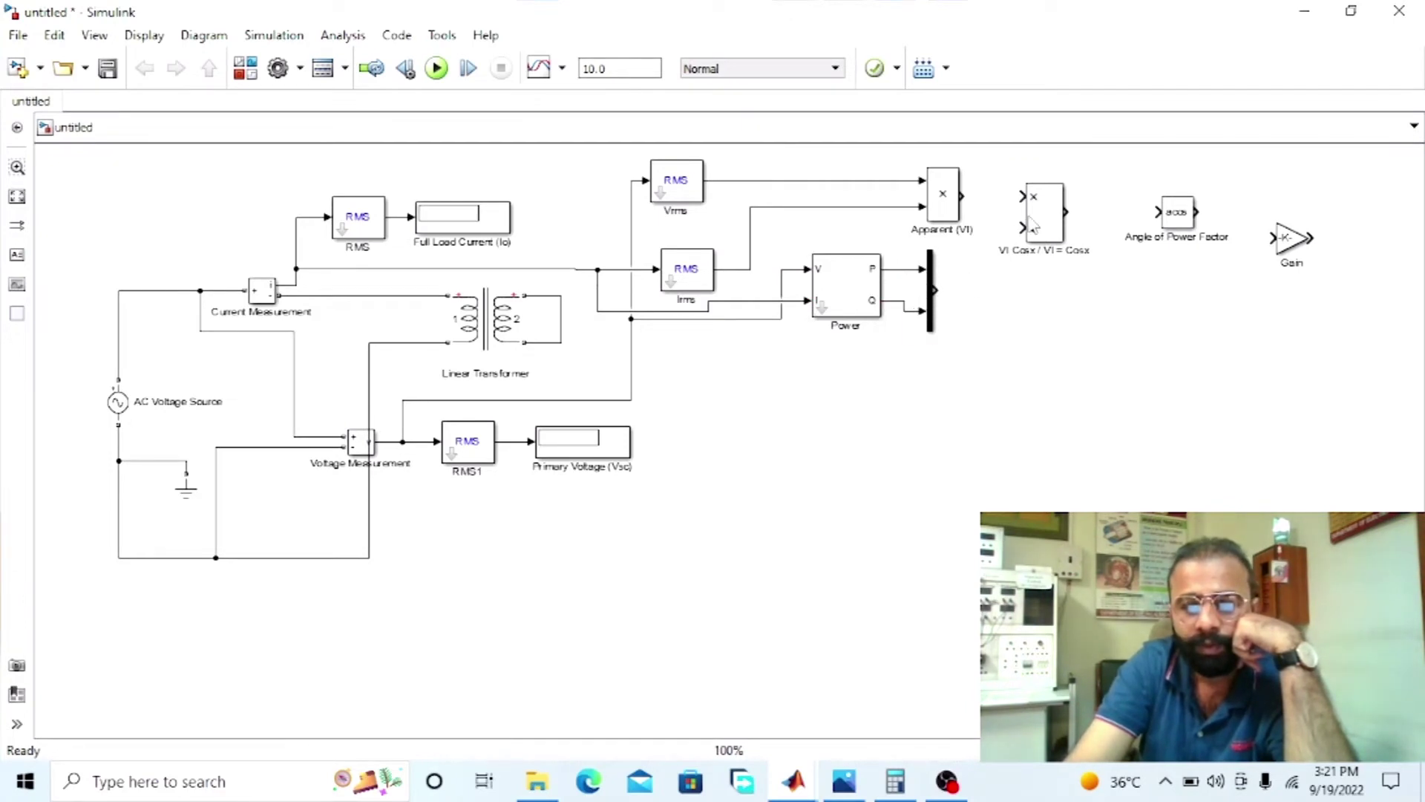
Shift the VI Cosx / VI = Cosx block away from Apparent (VI), and wire Mux to its × input and Apparent (VI) to its ÷ input.
left_click_drag(1058, 227, 1085, 227)
left_click(963, 291)
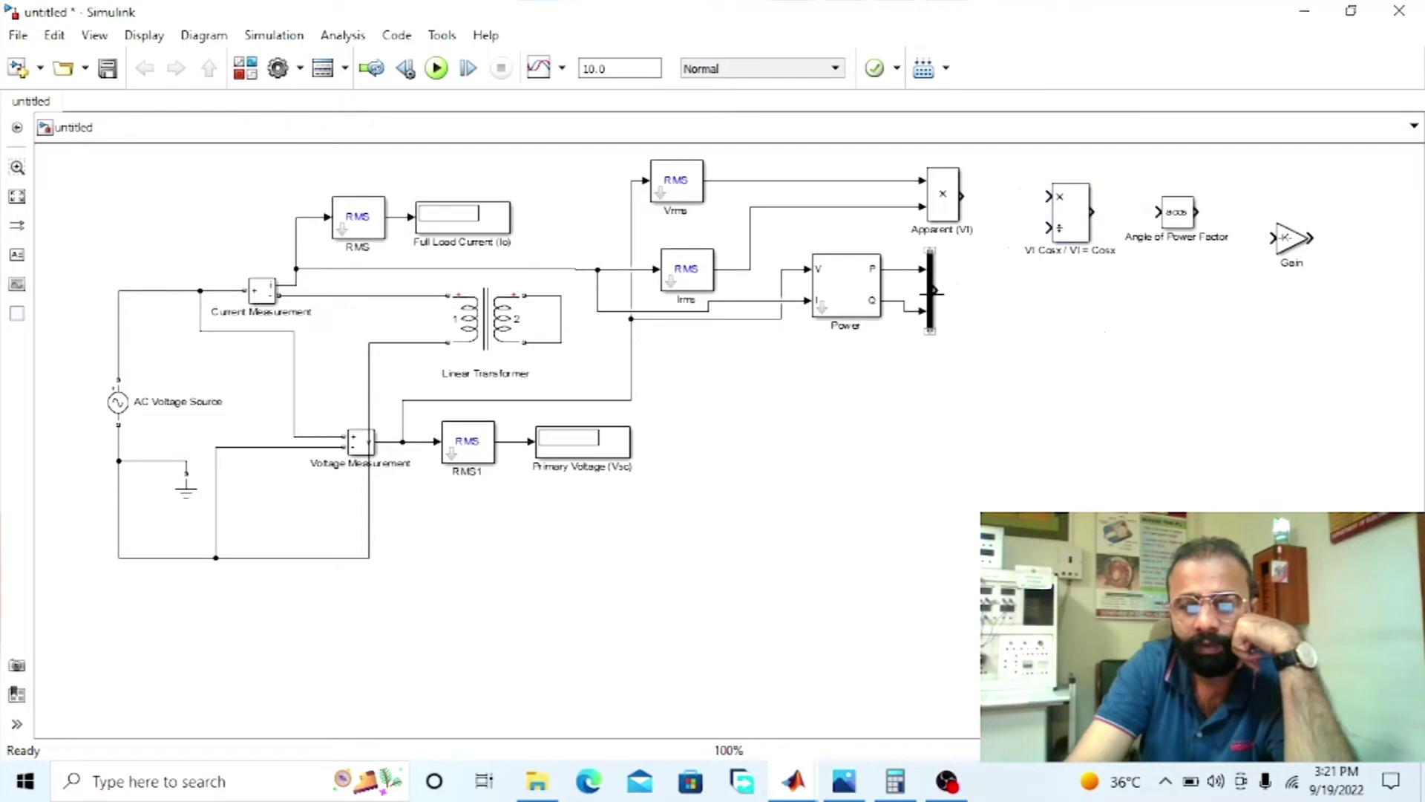
left_click(1074, 239)
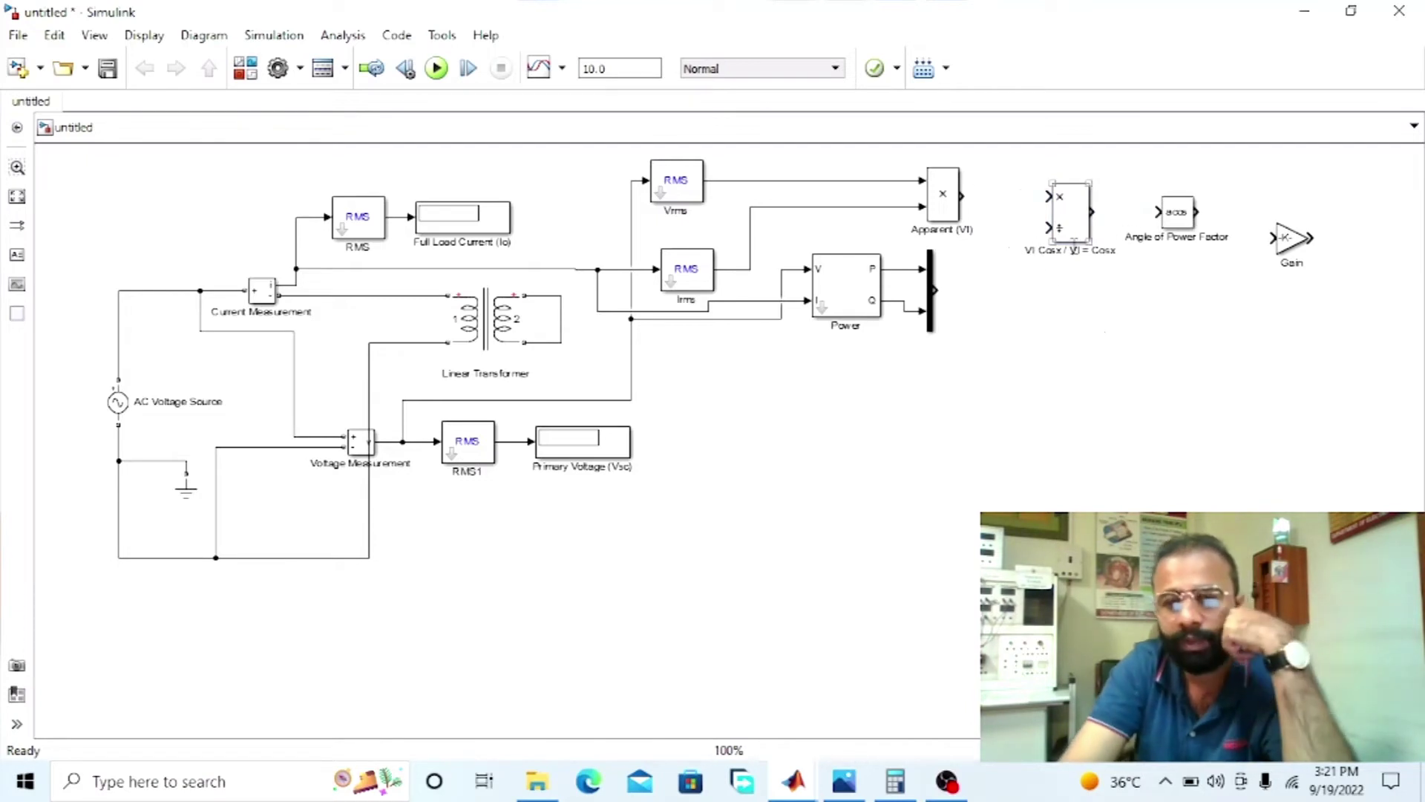
left_click(947, 280)
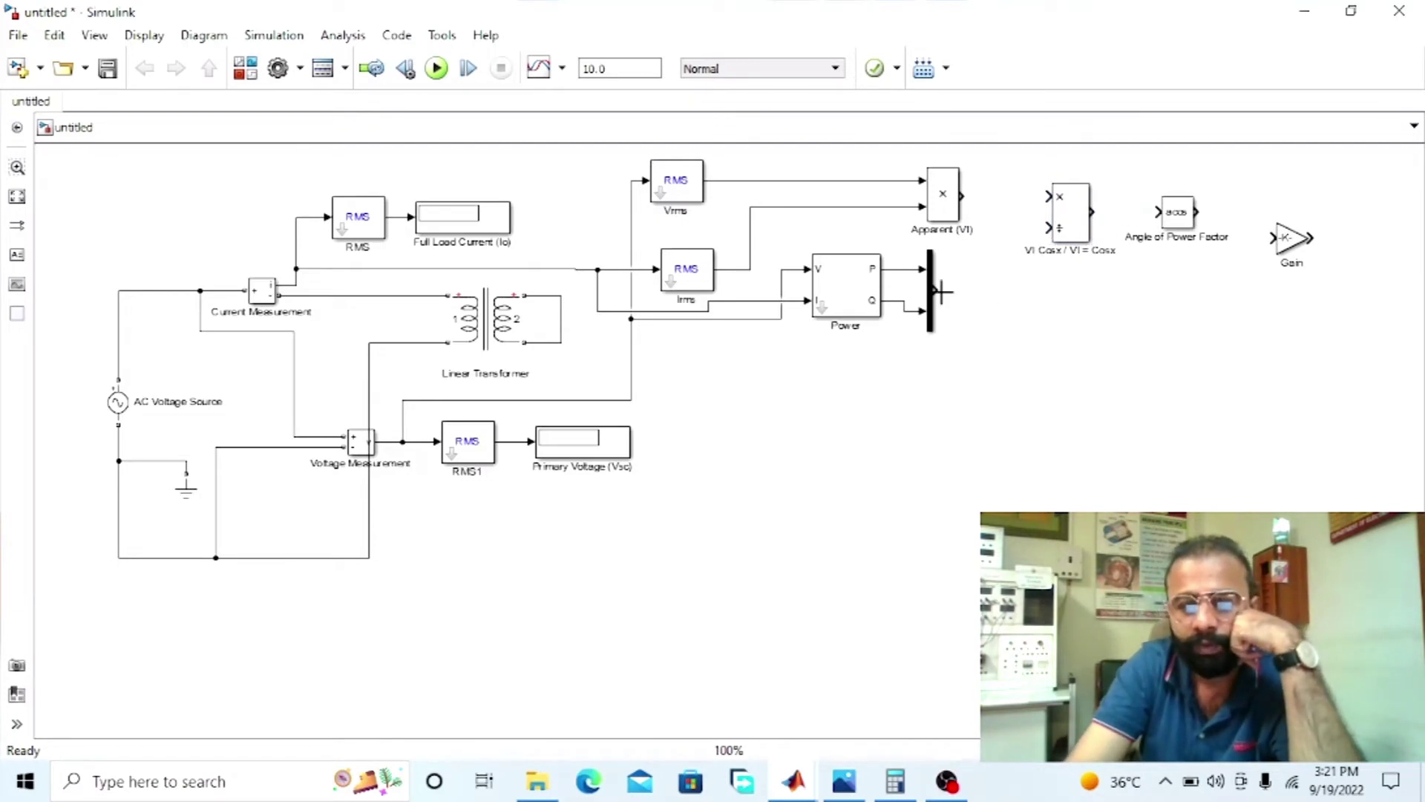
left_click_drag(951, 290, 1089, 236)
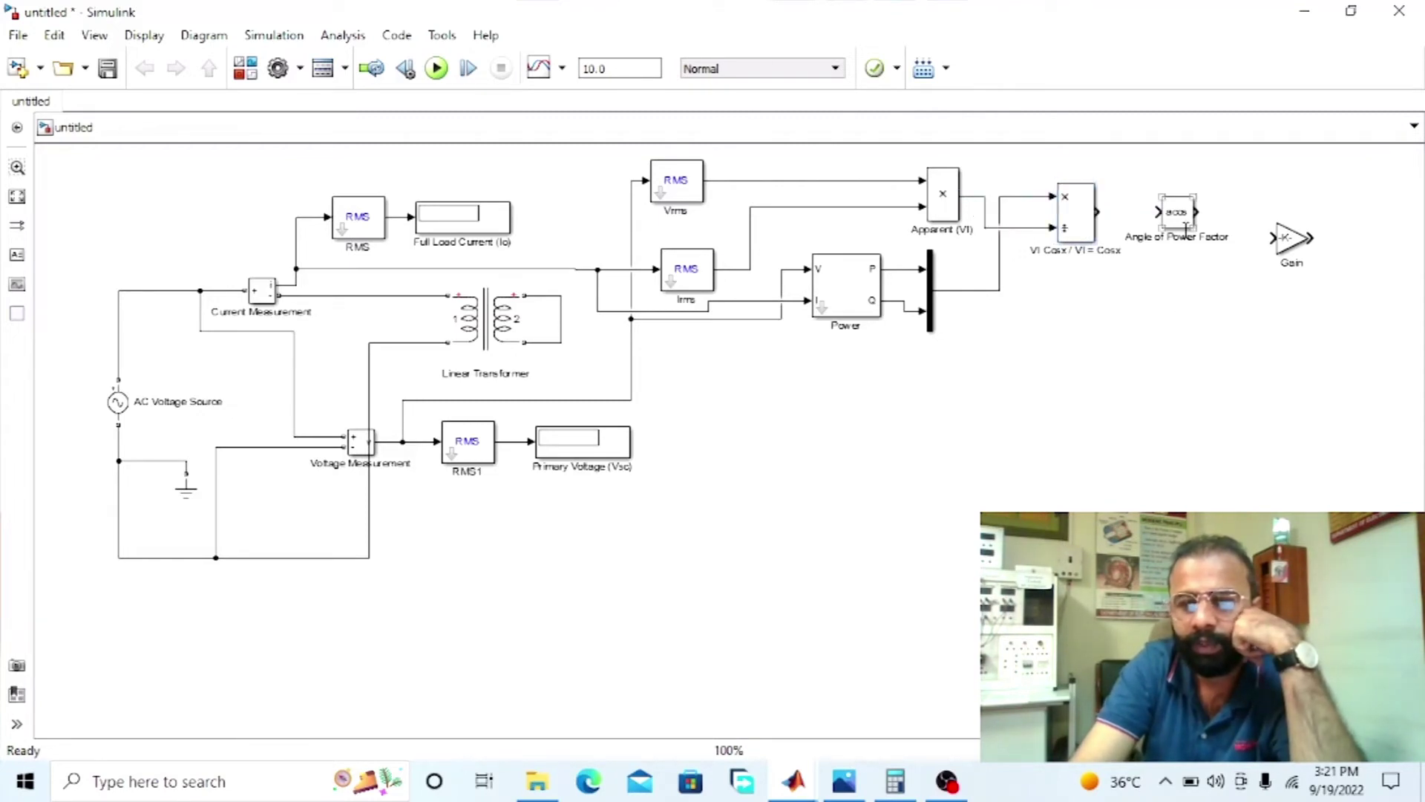
Align the Angle of Power Factor and Gain blocks with the VI Cosx / VI = Cosx output and wire them in series.
left_click_drag(1187, 222, 1321, 224)
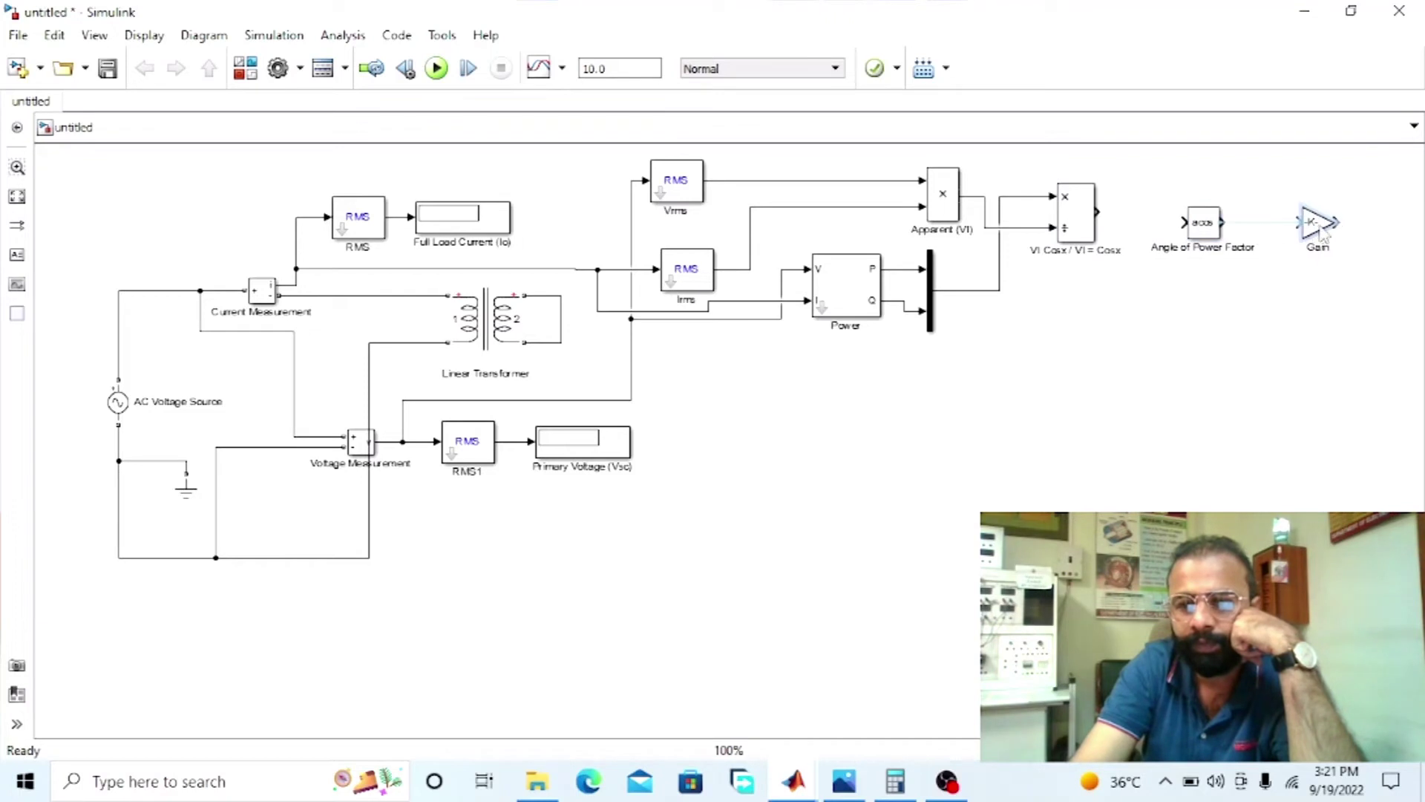
left_click_drag(1218, 236, 1098, 213)
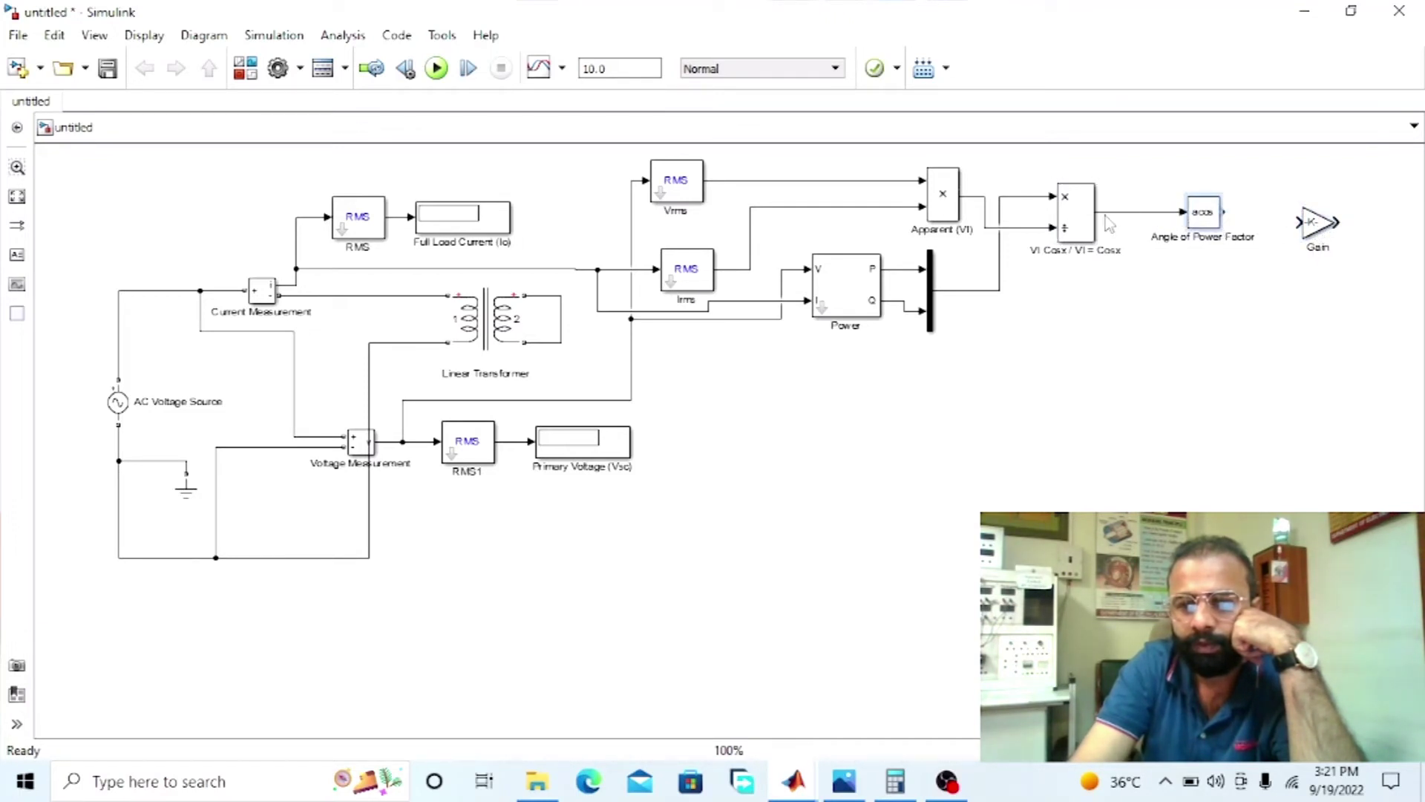
left_click_drag(1231, 218, 1327, 218)
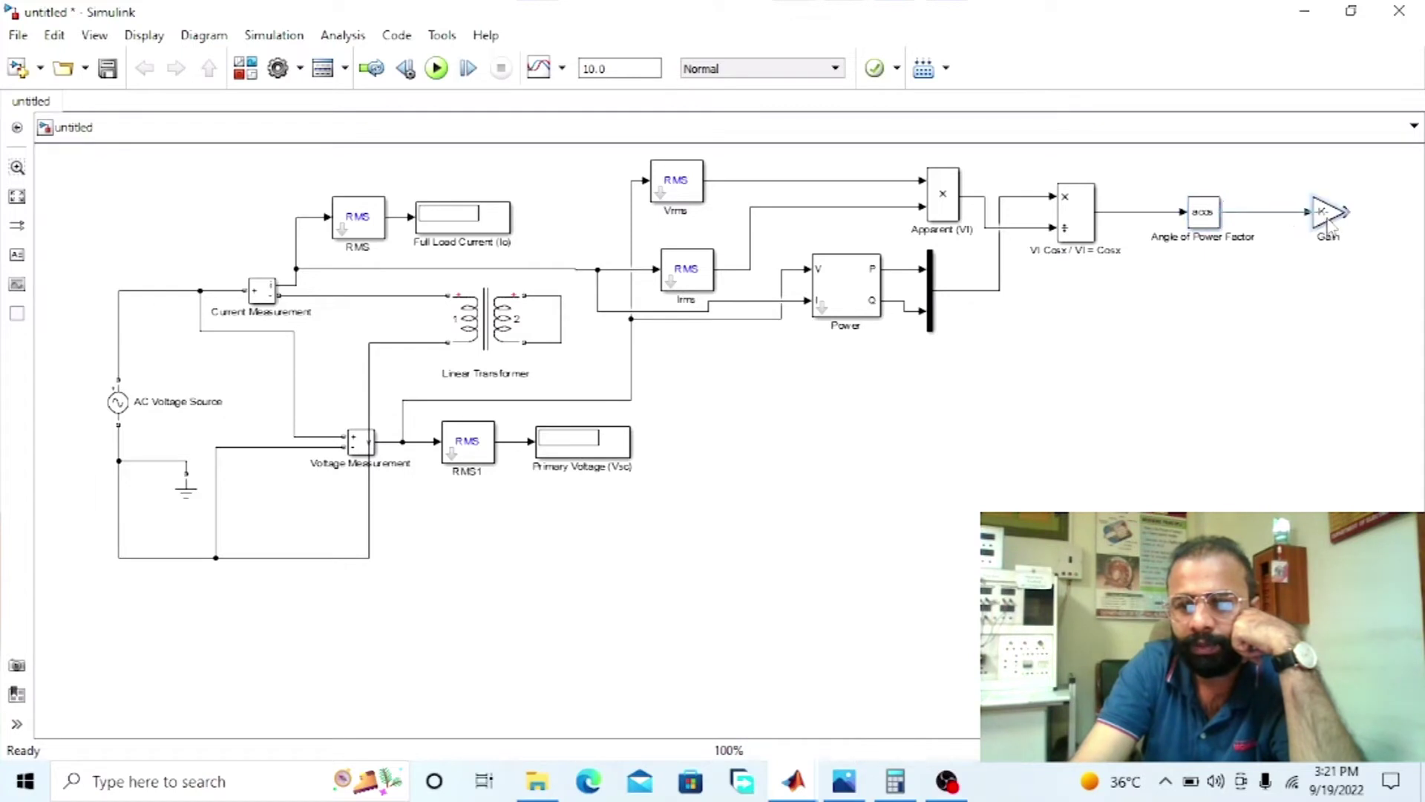
Add a copy of the Full Load Current display above Gain, connected to the VI Cosx / VI = Cosx output, and name it Power Factor.
left_click(460, 221)
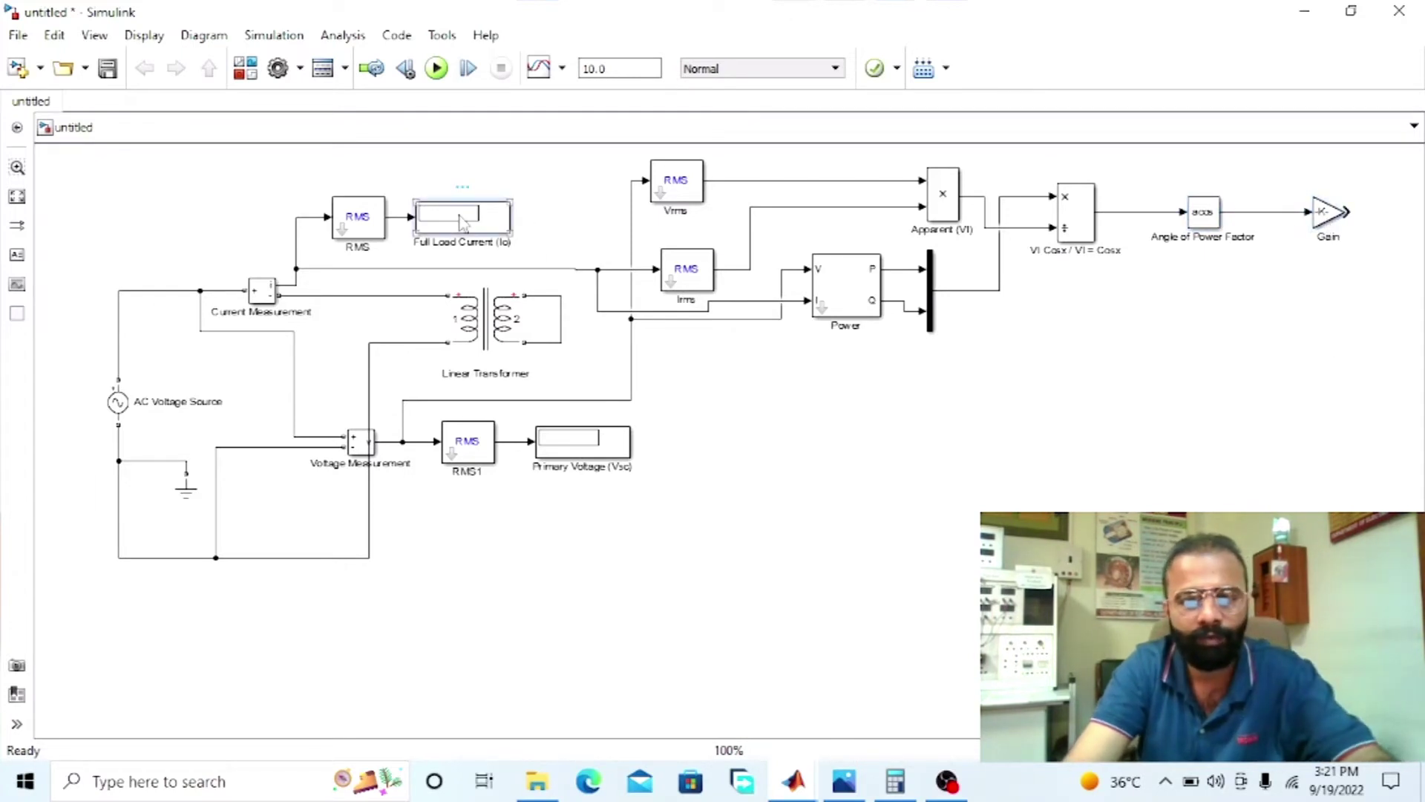
left_click_drag(460, 222, 1126, 213)
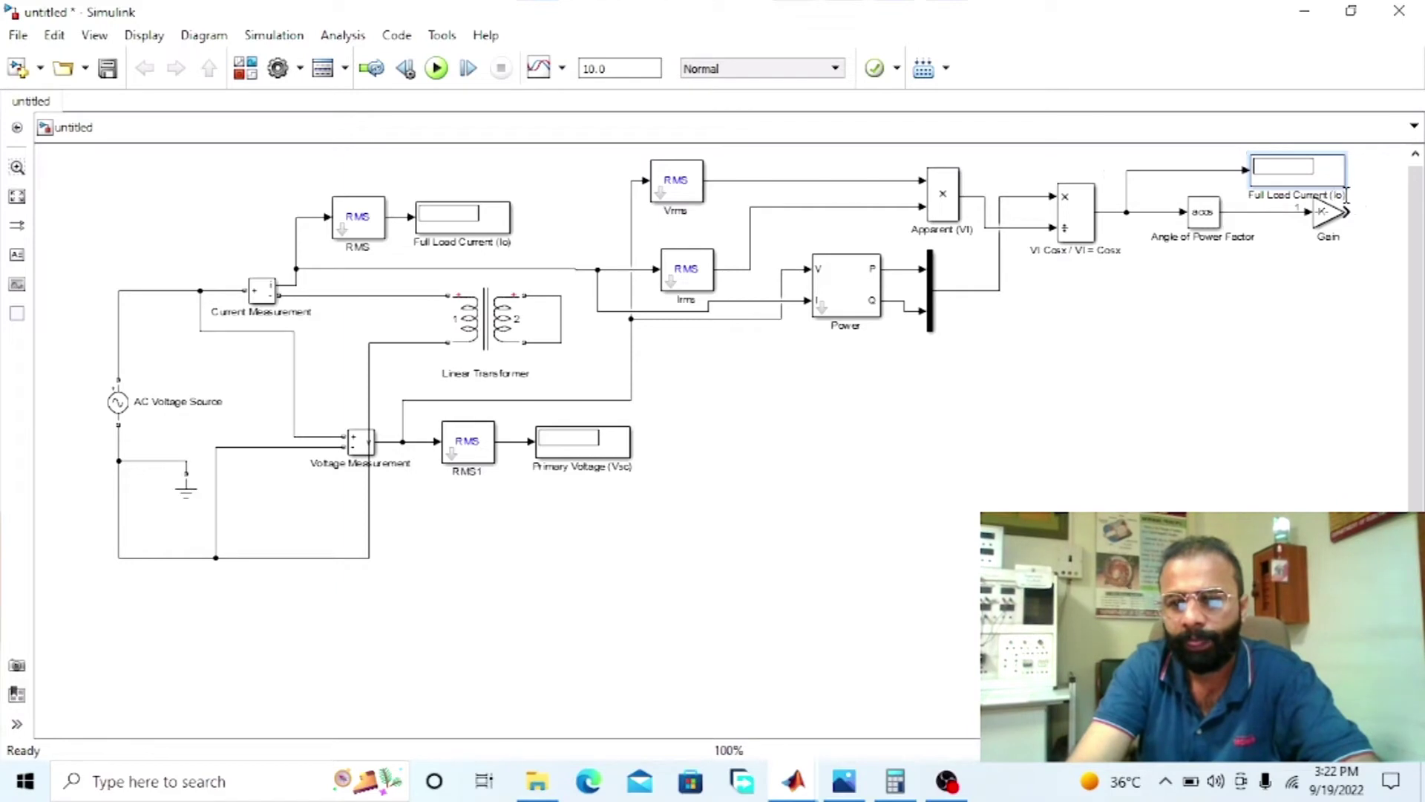
left_click(1336, 223)
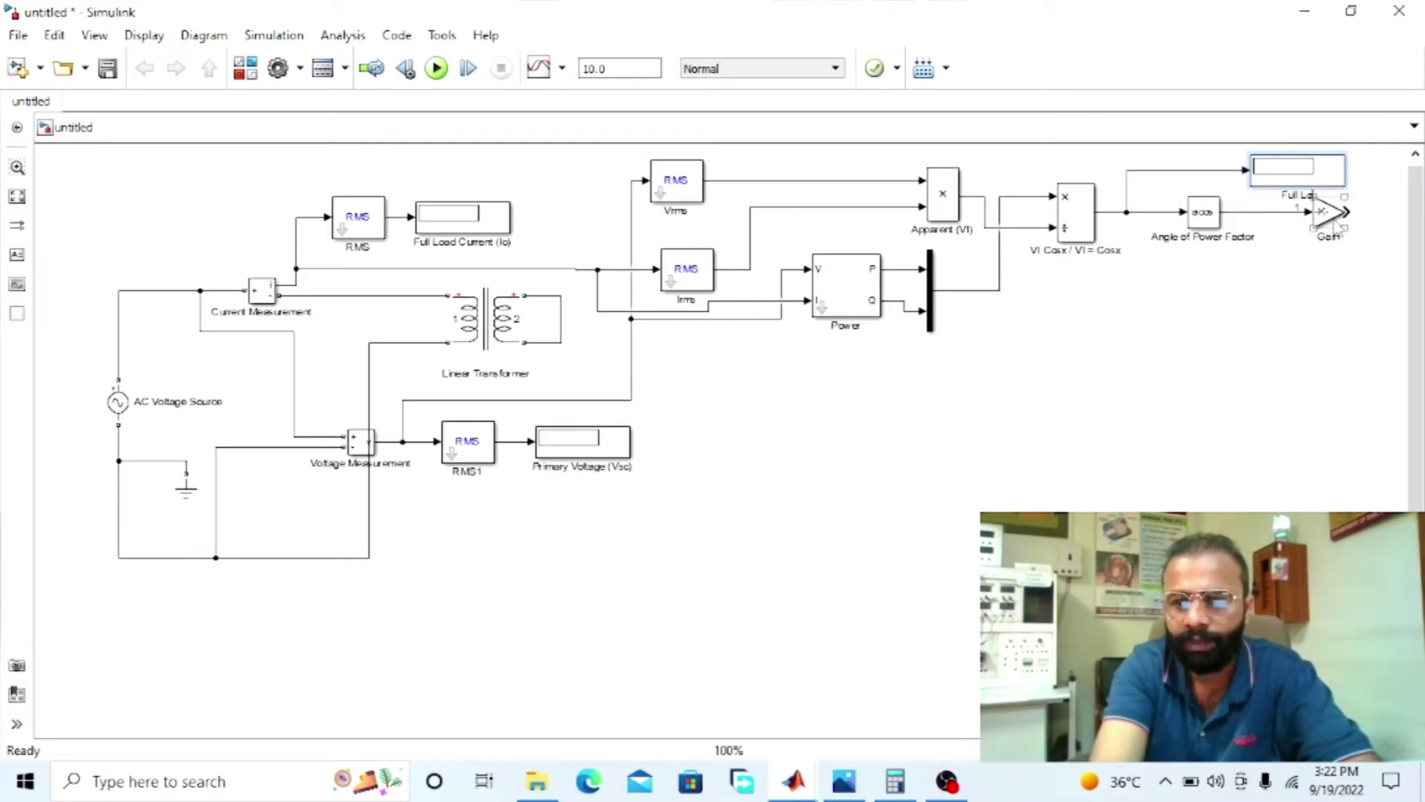
type("Power")
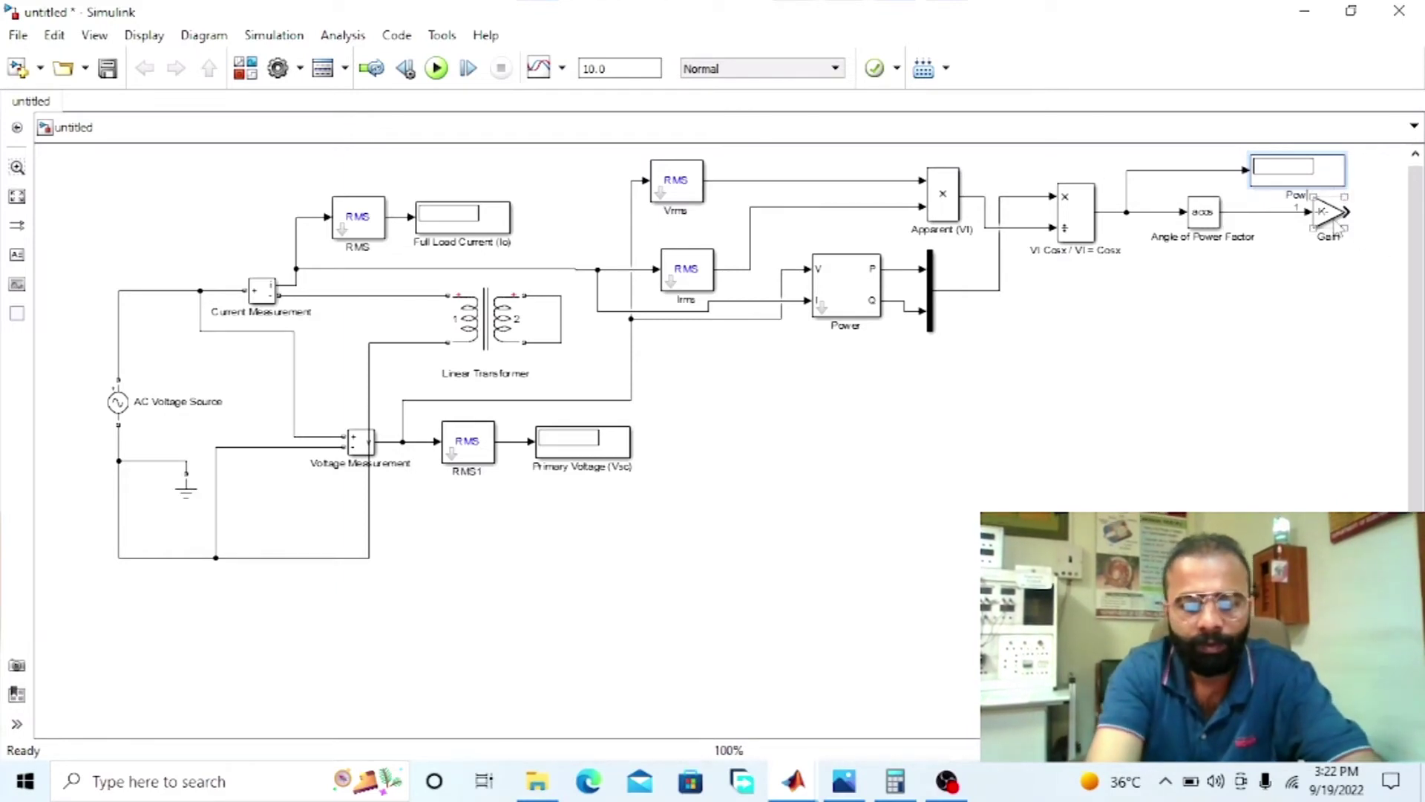
type(" Factor")
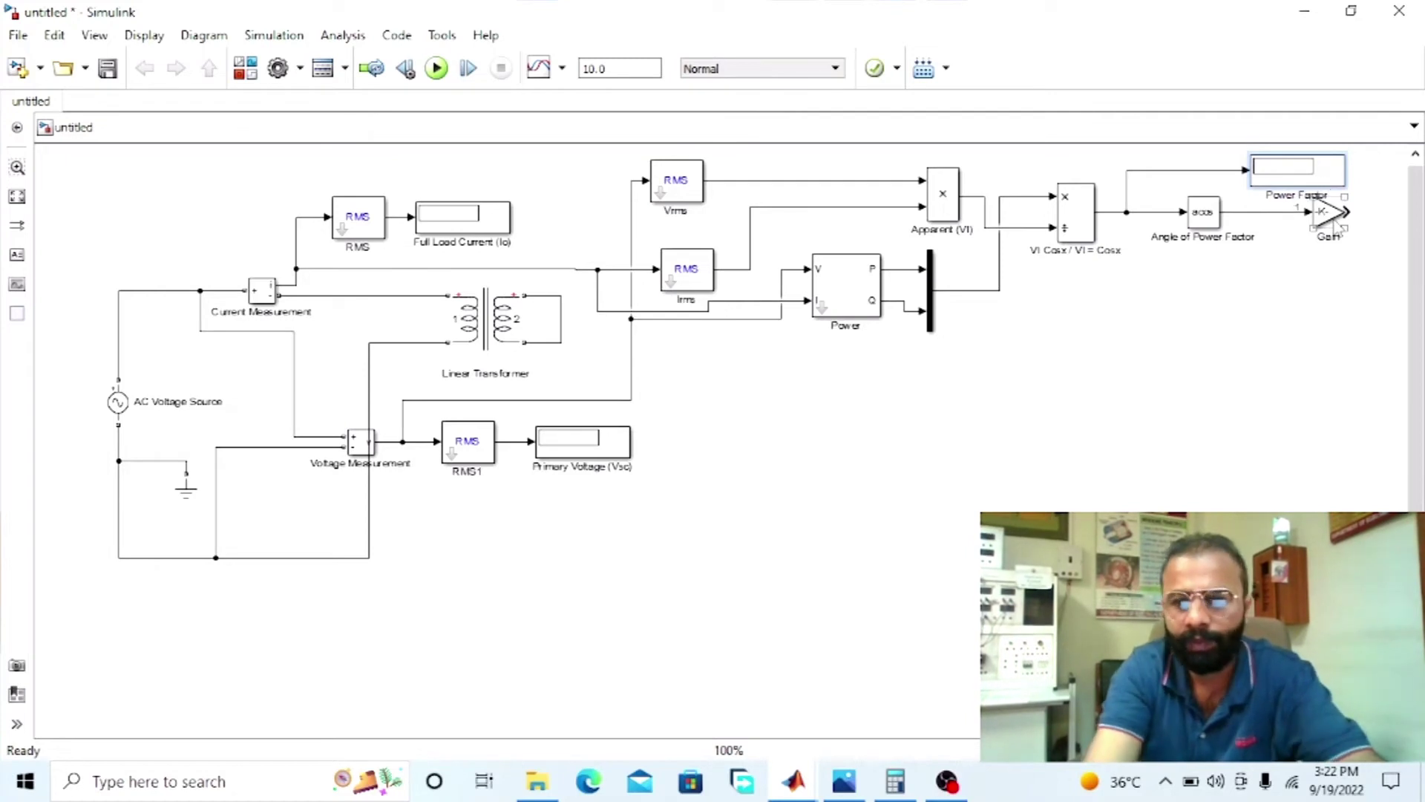
left_click(1292, 181)
left_click_drag(1292, 182, 1275, 189)
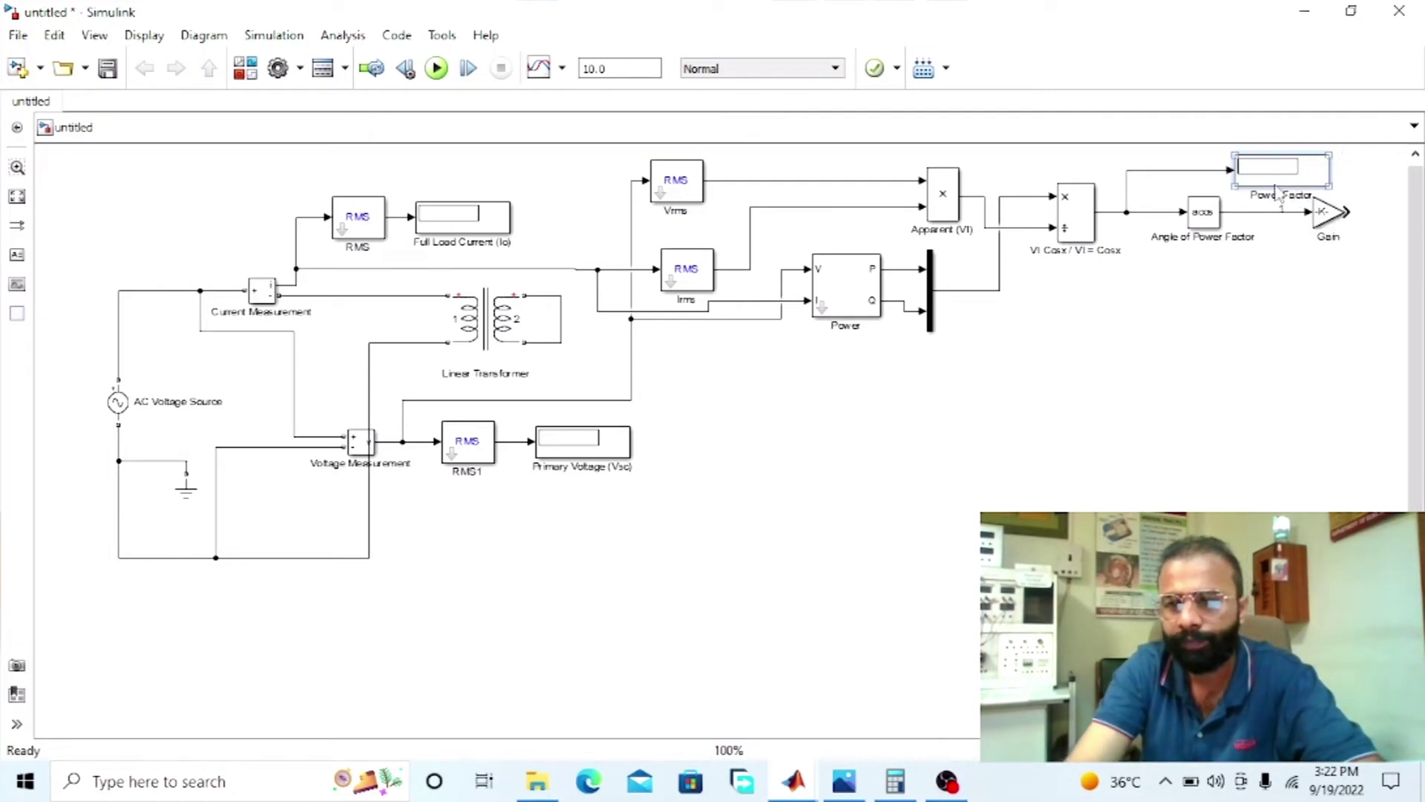
left_click(1332, 214)
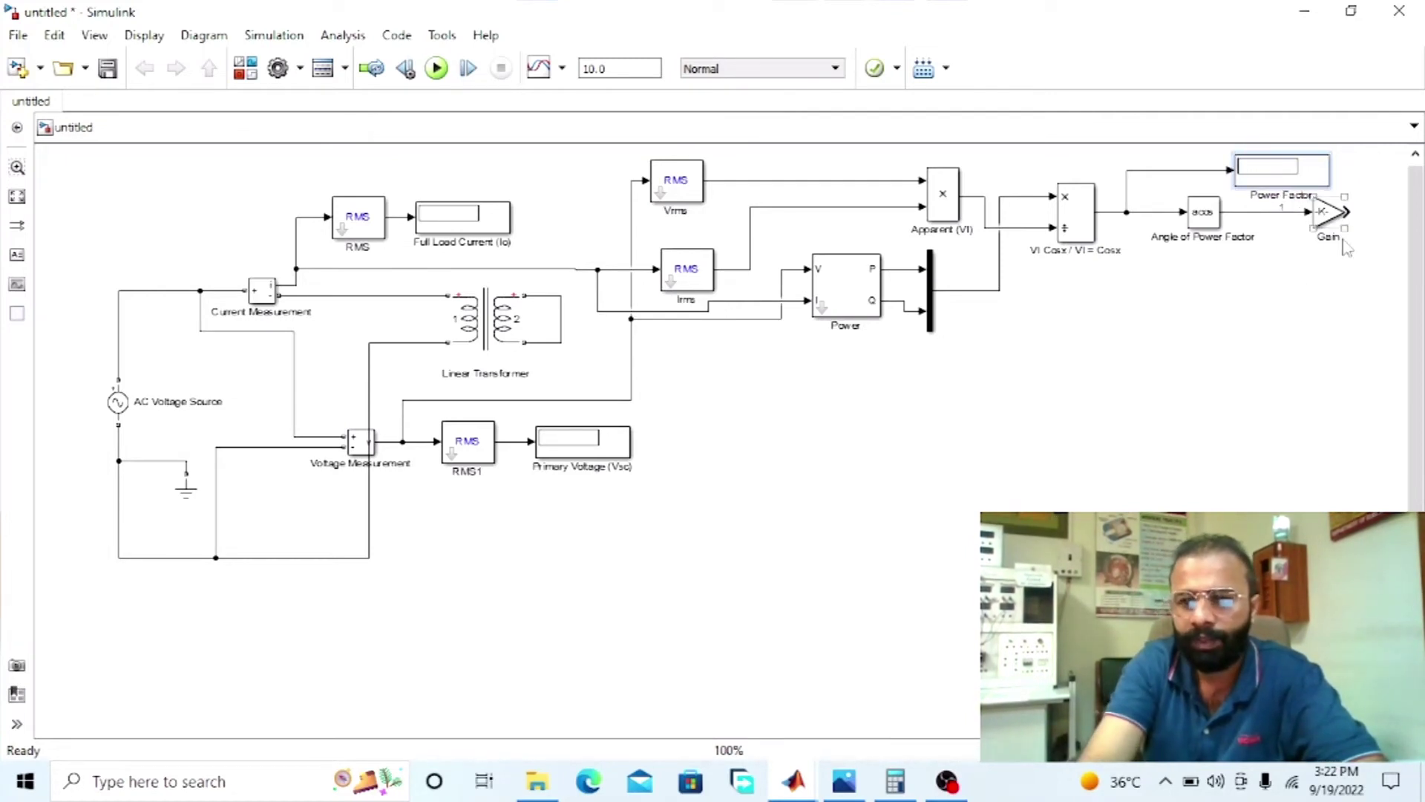
Copy the Power Factor display below Gain, wire it to the Gain output, and rename the copy Power Angle.
left_click(1264, 180)
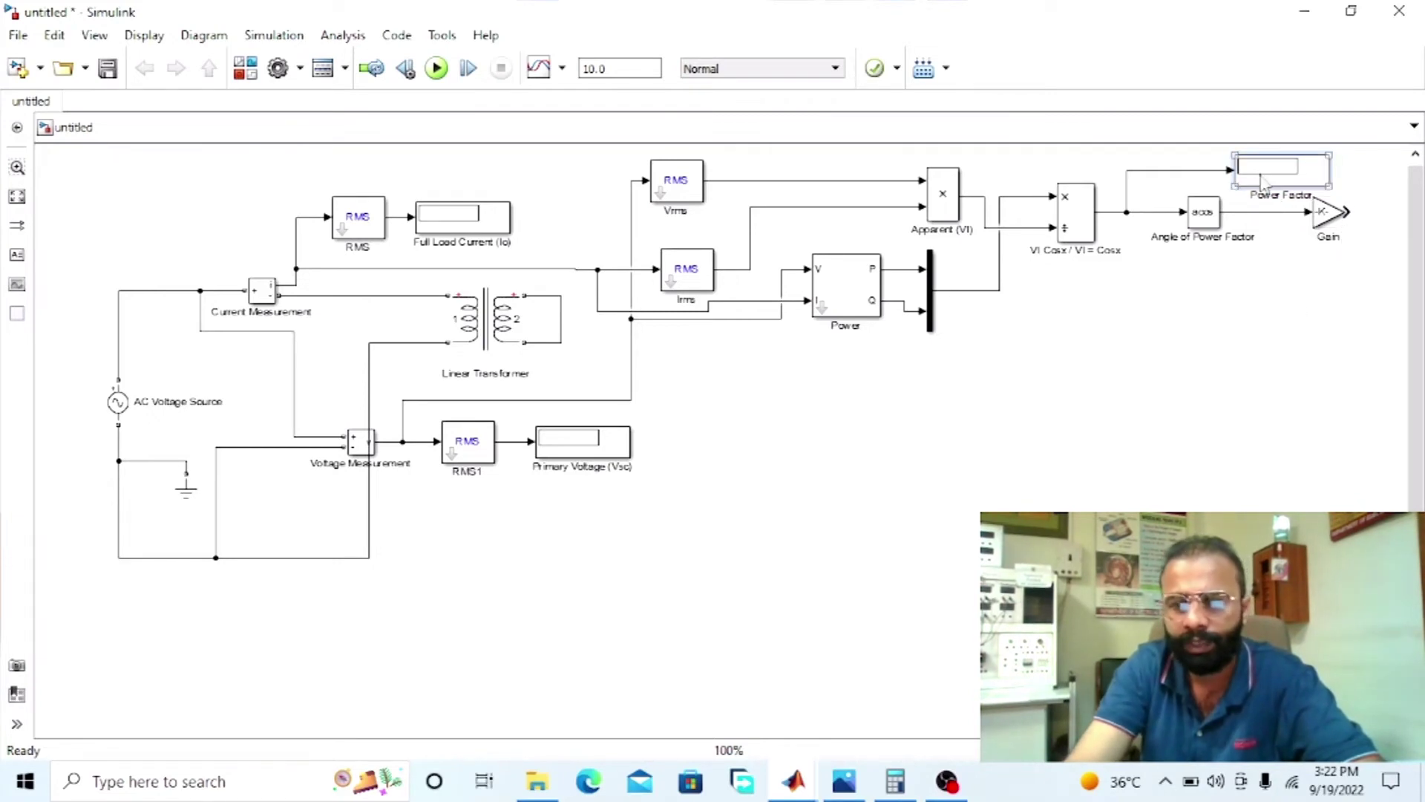
left_click_drag(1264, 180, 1310, 320)
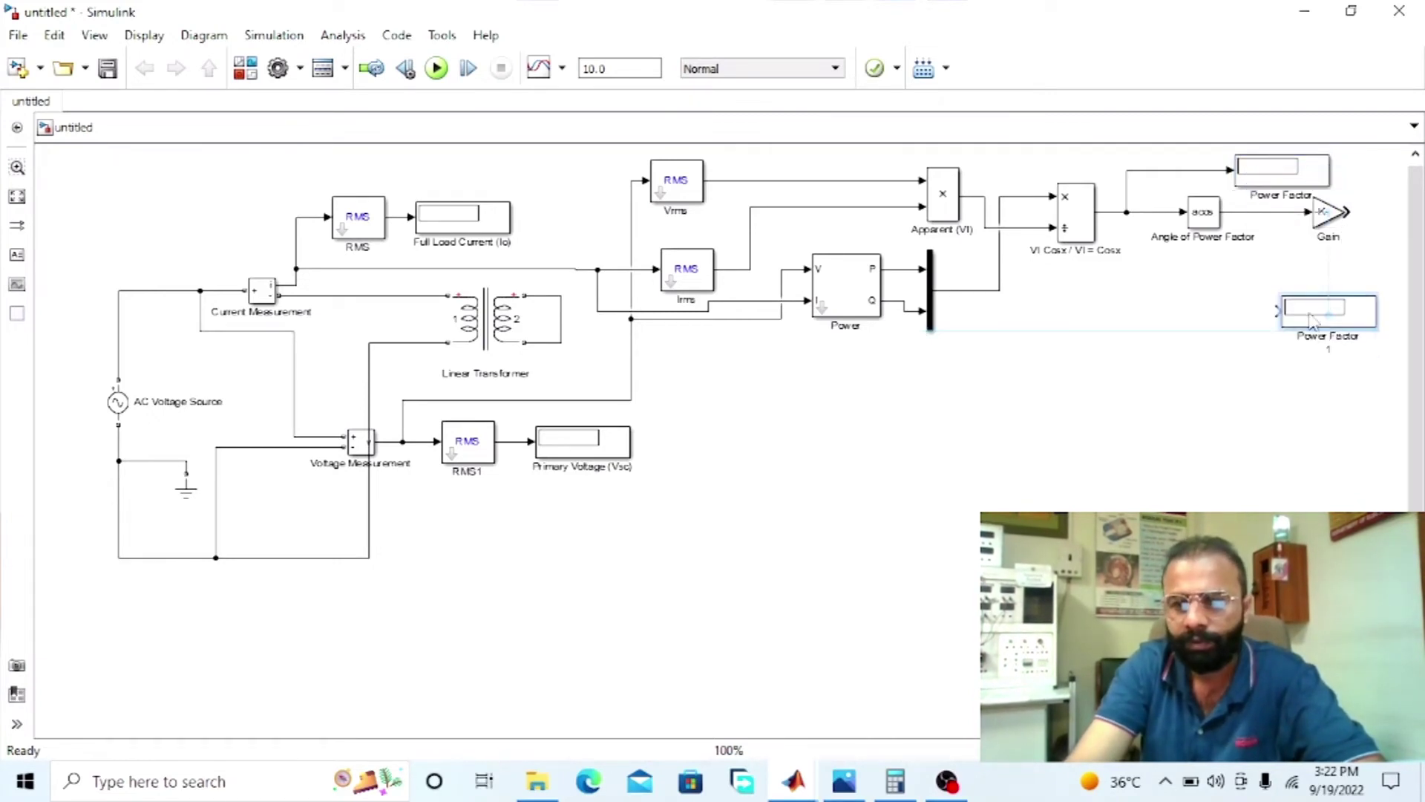
left_click_drag(1347, 213, 1317, 299)
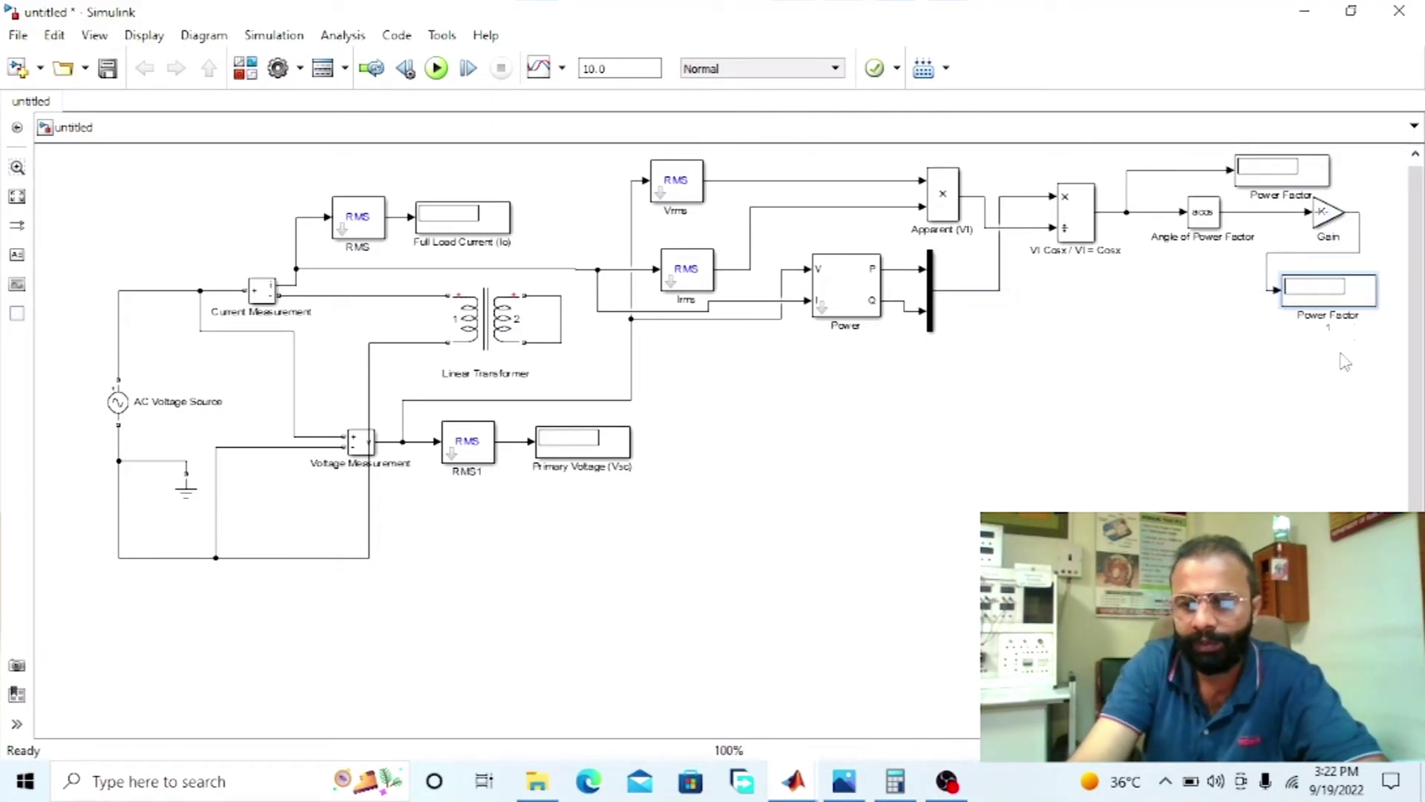
key("ctrl+a")
key("BackSpace")
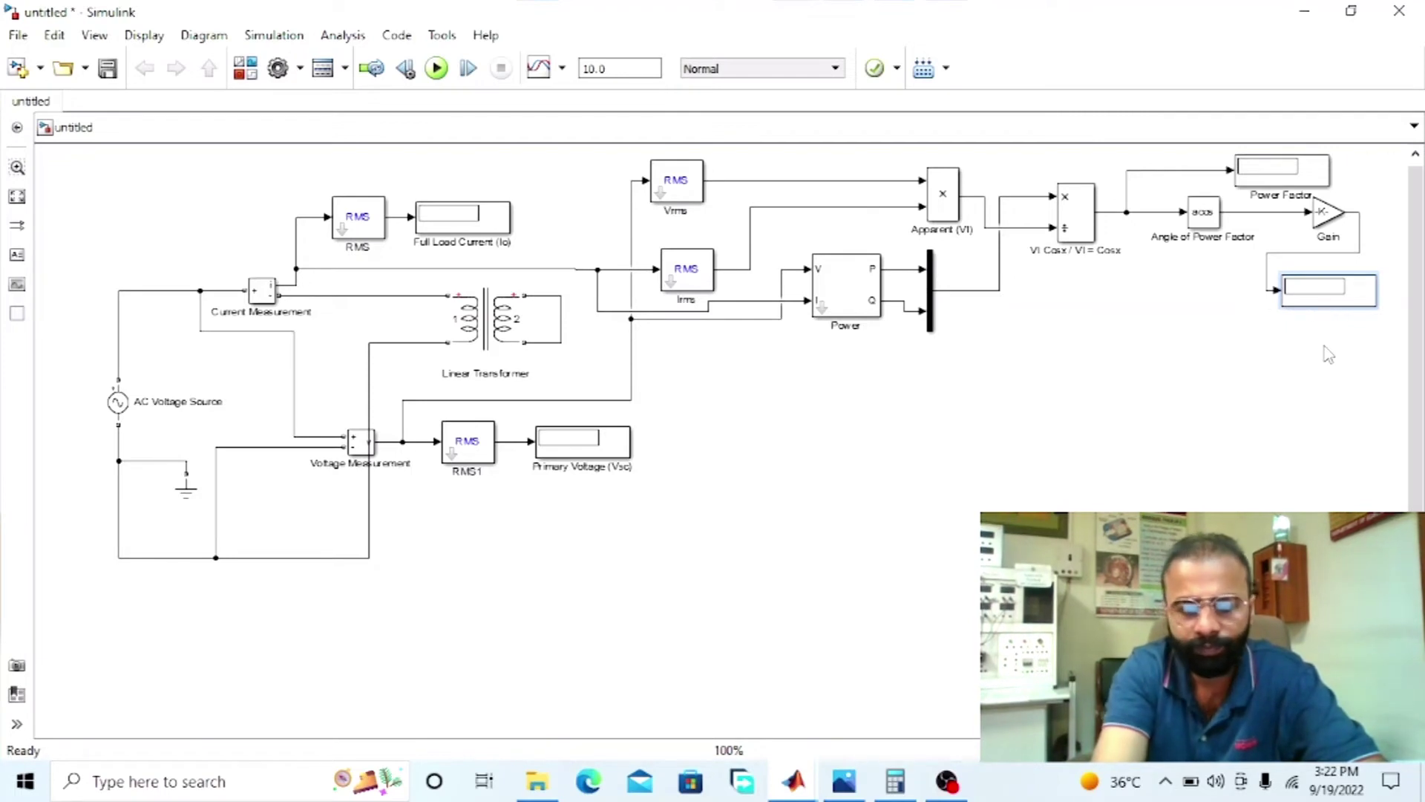
type("Power Angle")
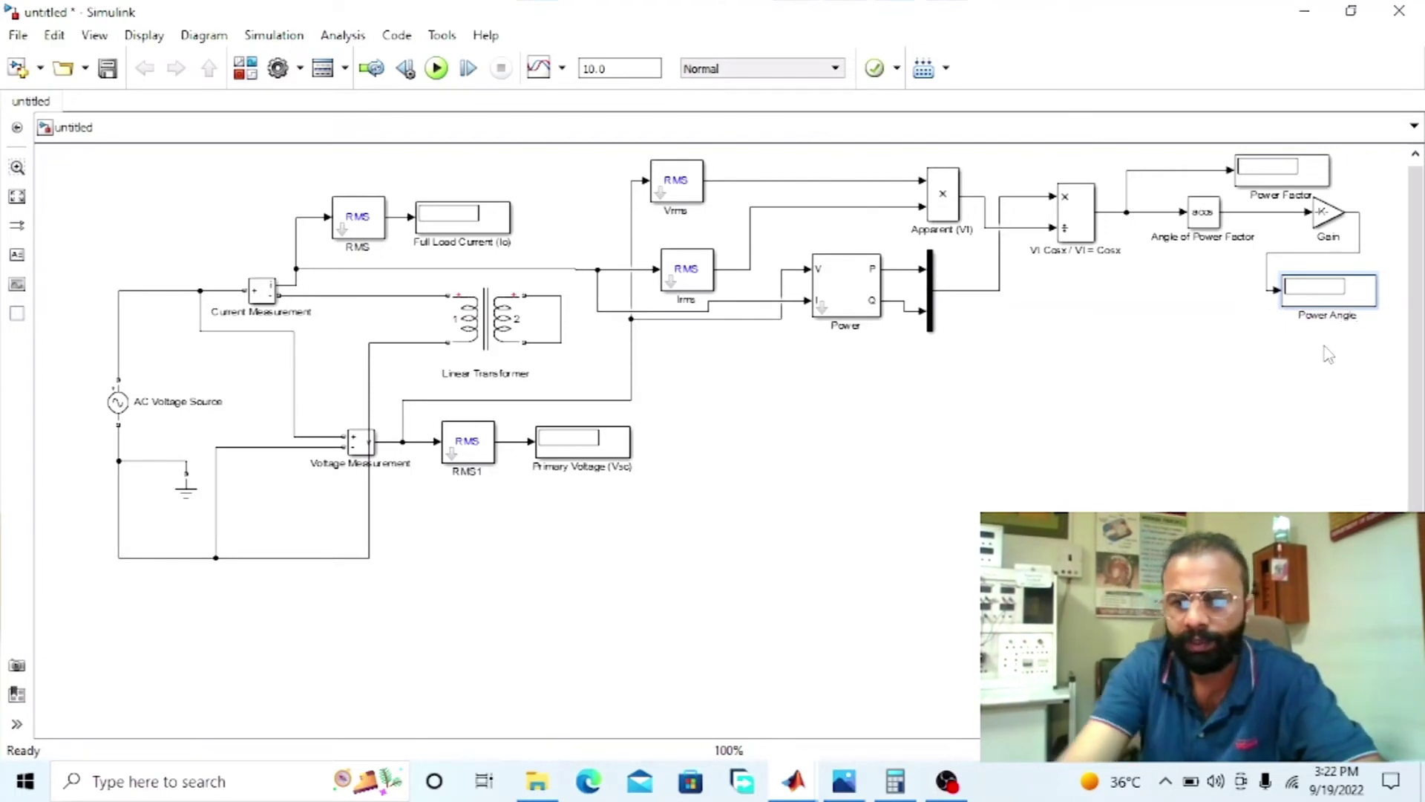
left_click(1300, 408)
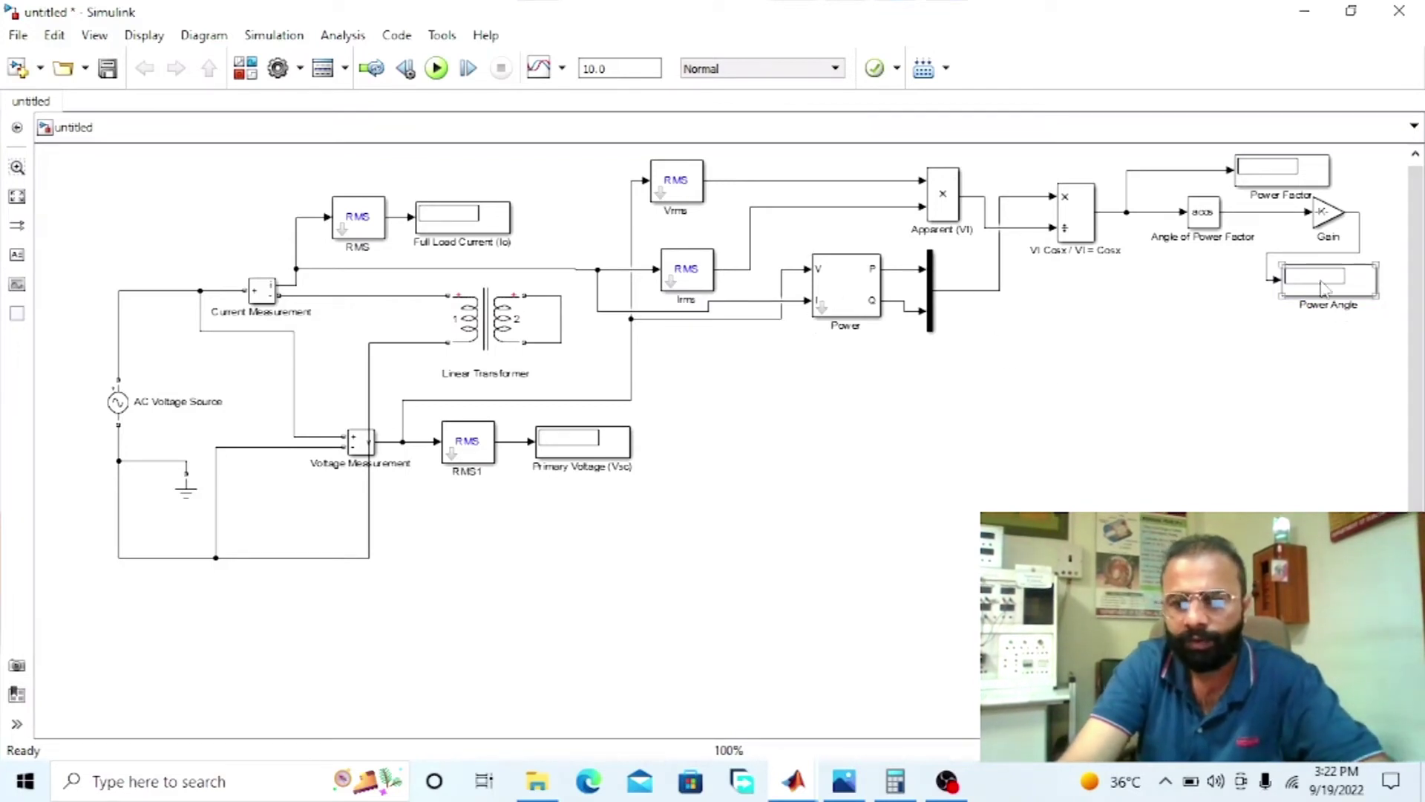
Place a copy of the Power Angle display below Mux and wire it to the Power block's P output line.
left_click_drag(1323, 299, 1037, 368)
left_click_drag(931, 307, 941, 307)
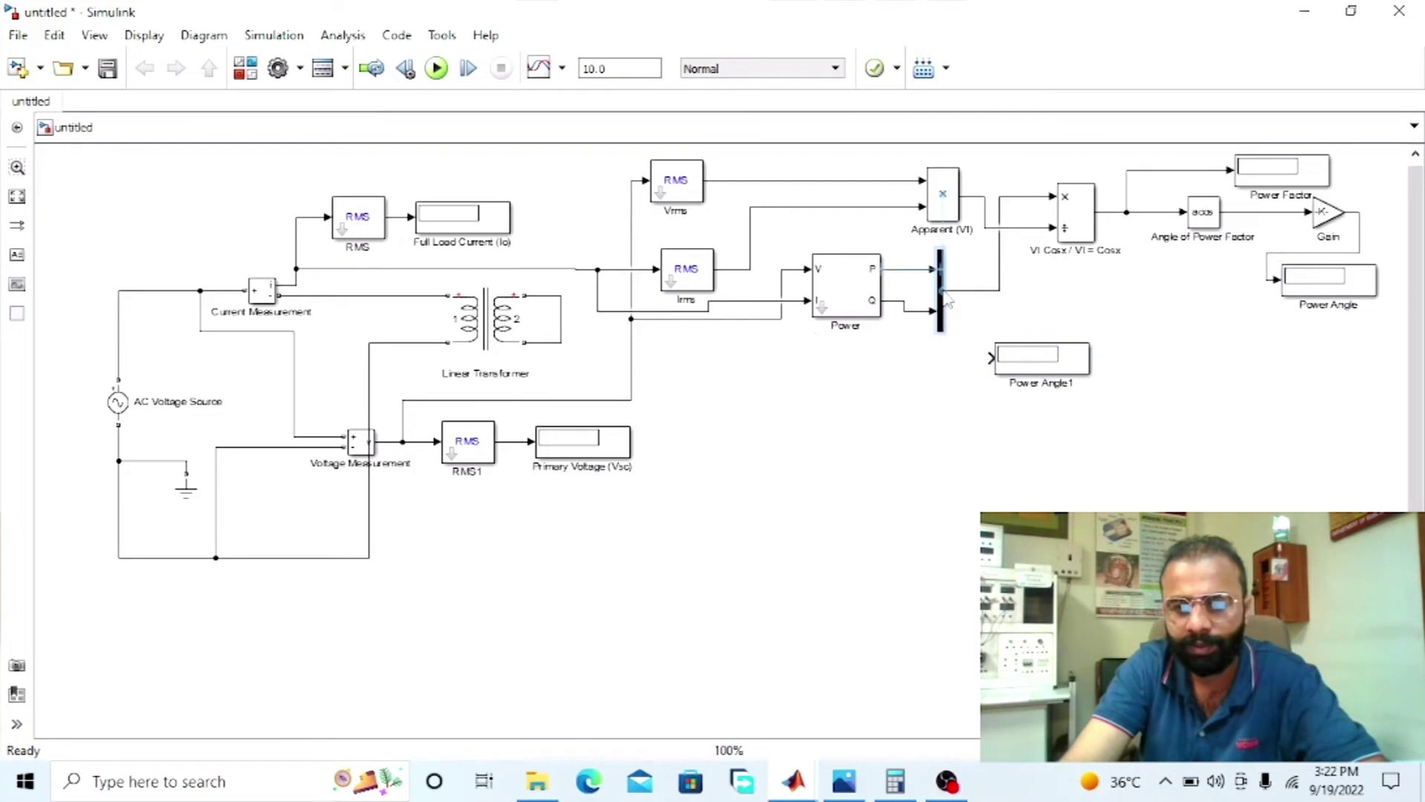
left_click(1054, 363)
mouse_move(1054, 362)
left_mouse_down()
mouse_move(903, 356)
mouse_move(904, 269)
mouse_move(914, 305)
left_mouse_up()
left_click_drag(1012, 347, 1037, 347)
Rename the display connected to the Power block's P output as Active Power (Watts).
left_click(1051, 377)
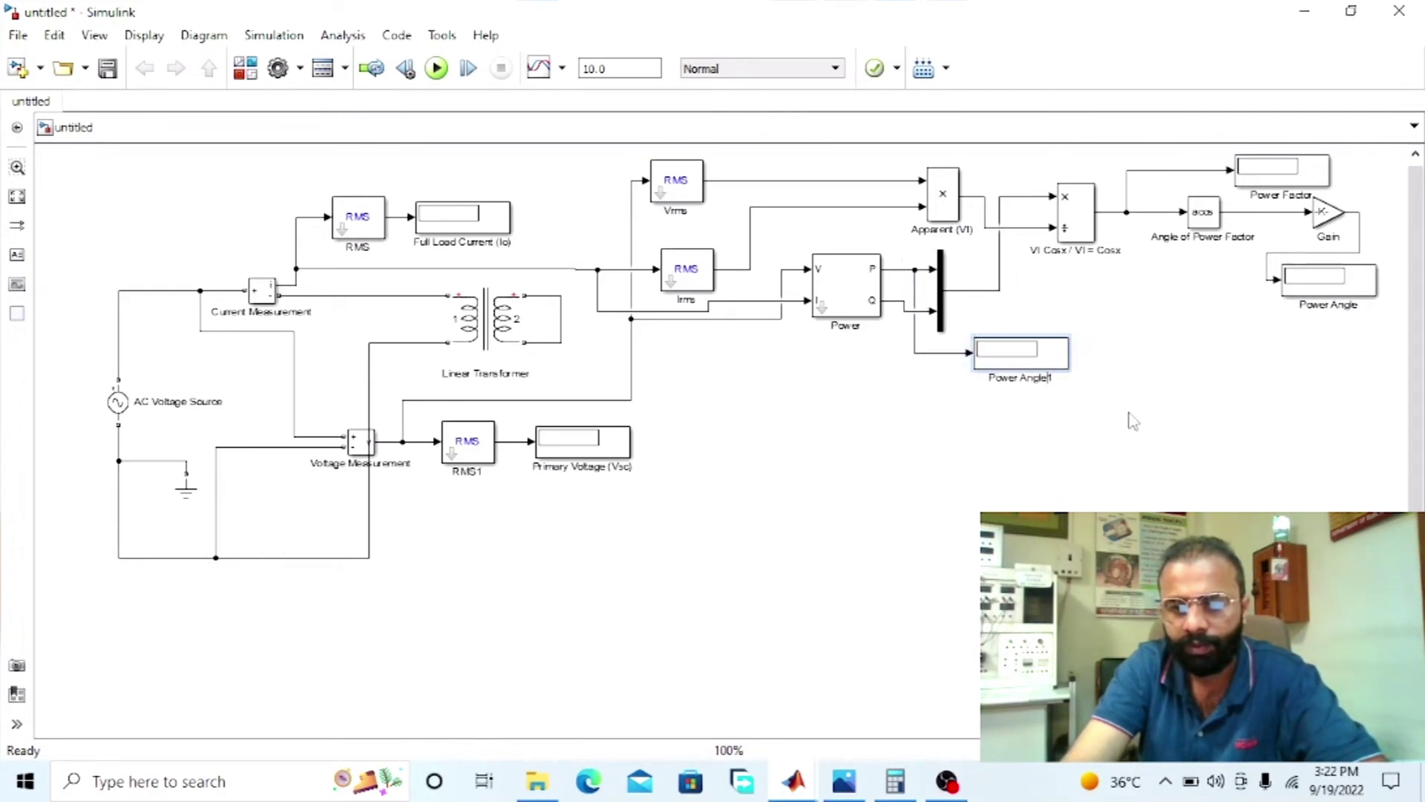
key("BackSpace")
key("BackSpace")
key("BackSpace")
key("BackSpace")
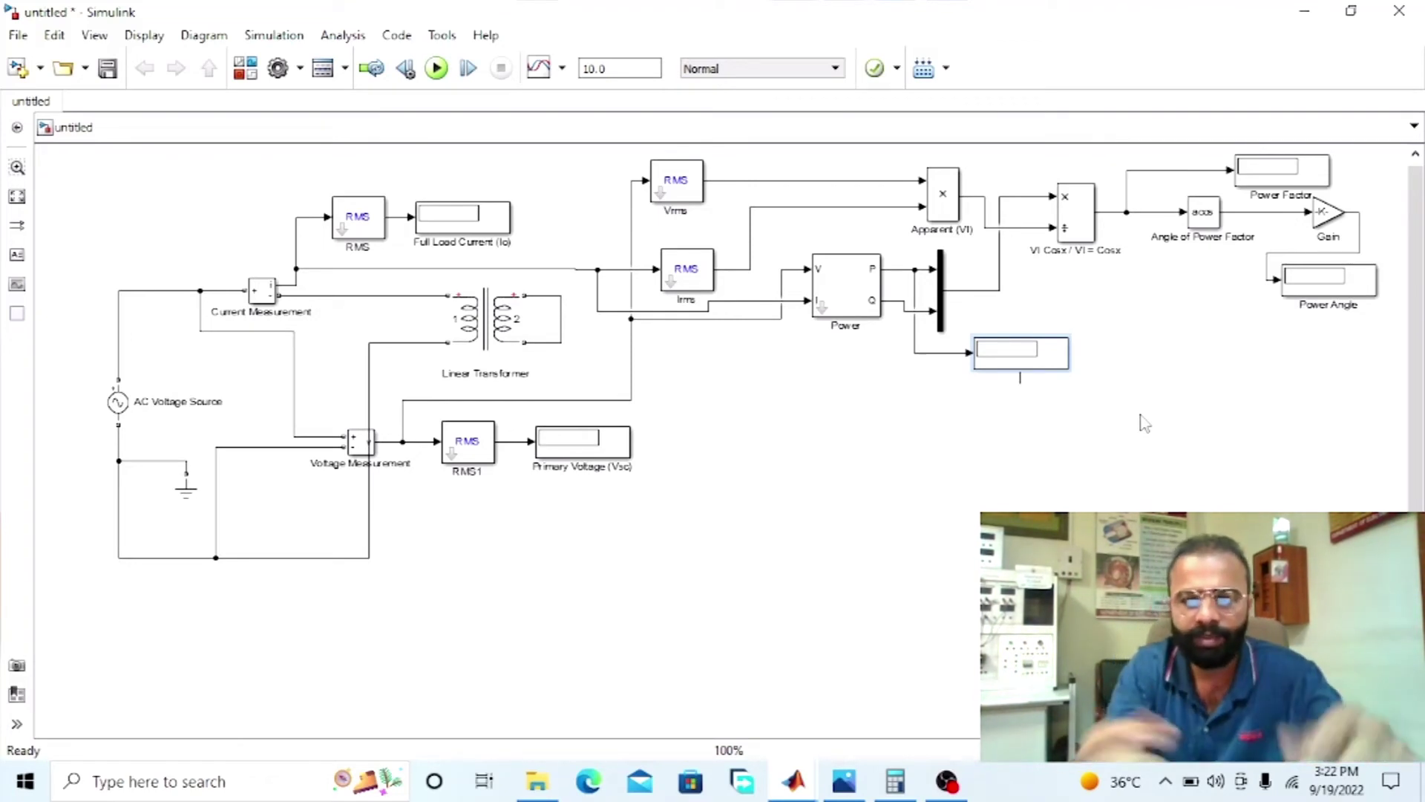
type("Ad")
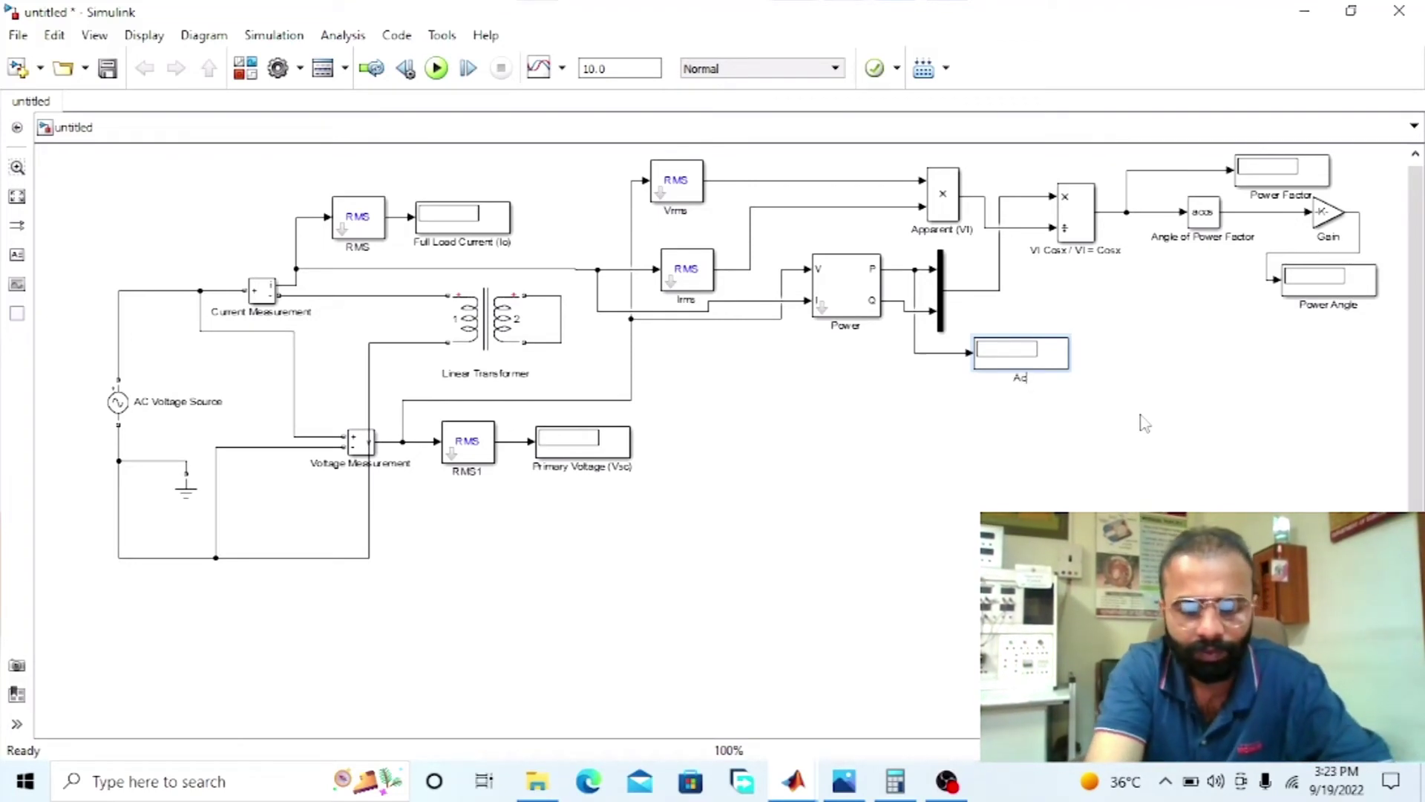
type("tive Pow")
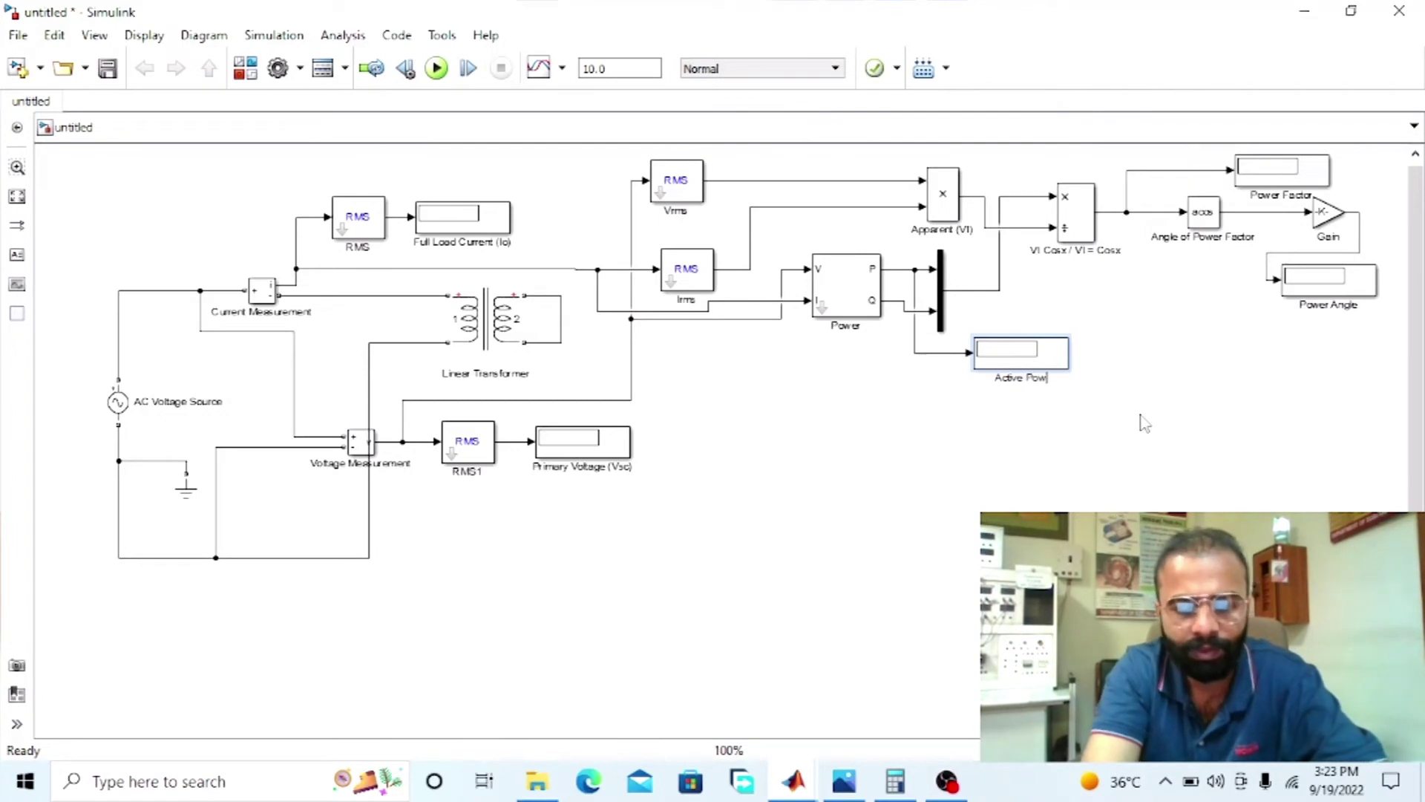
type("er (Wa")
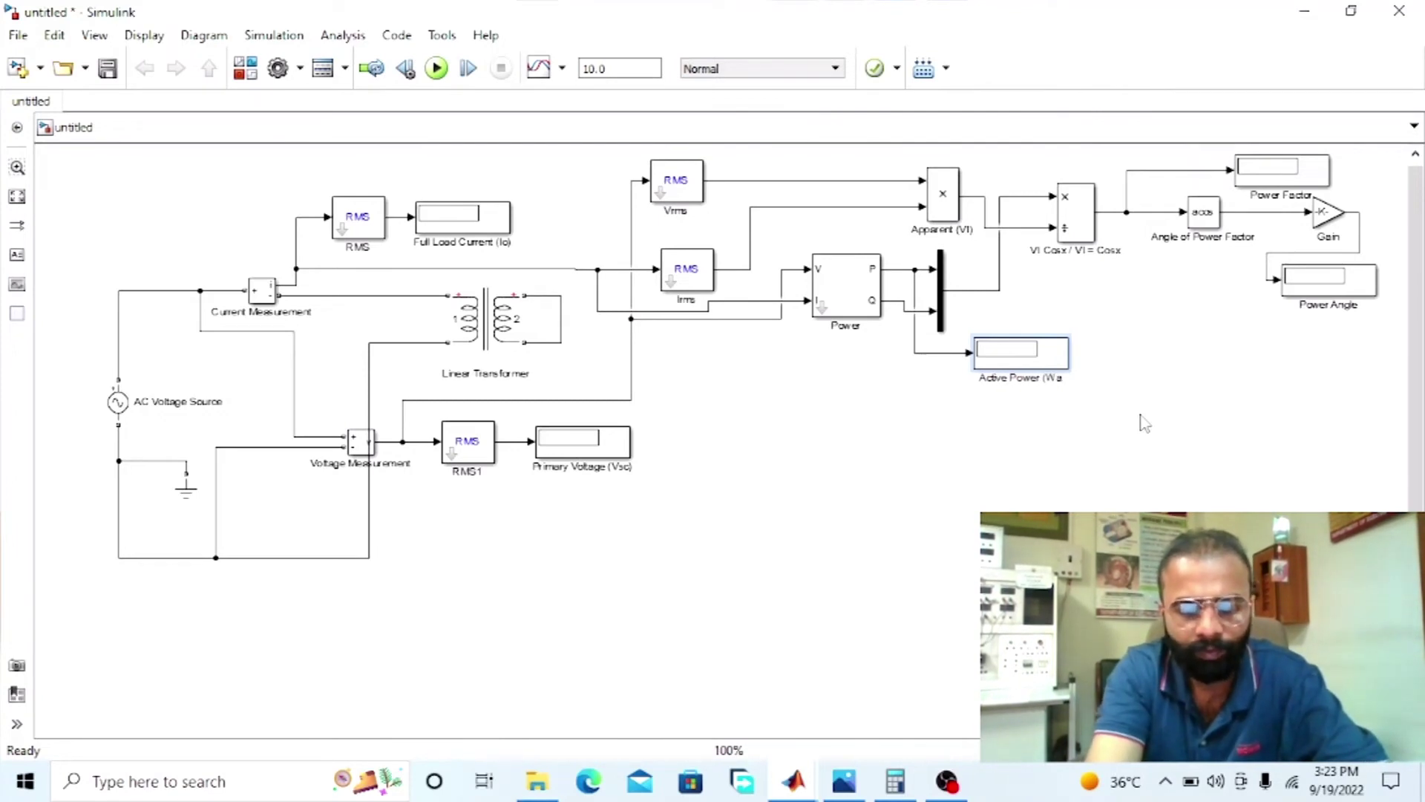
type("tts)")
left_click(1143, 421)
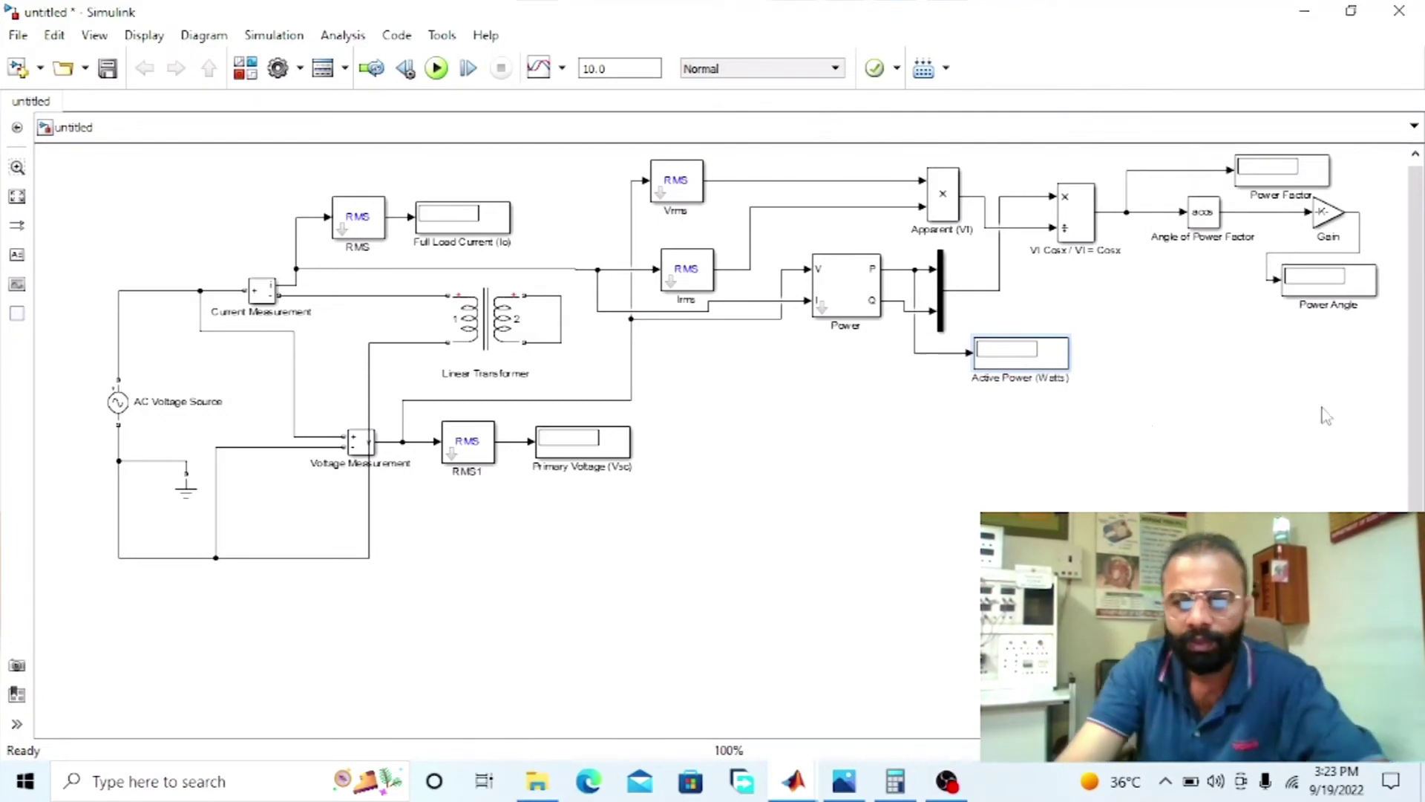
Copy the Active Power (Watts) display, wire it to the Apparent (VI) output line, and rename the copy Apparent Power.
left_click(1031, 357)
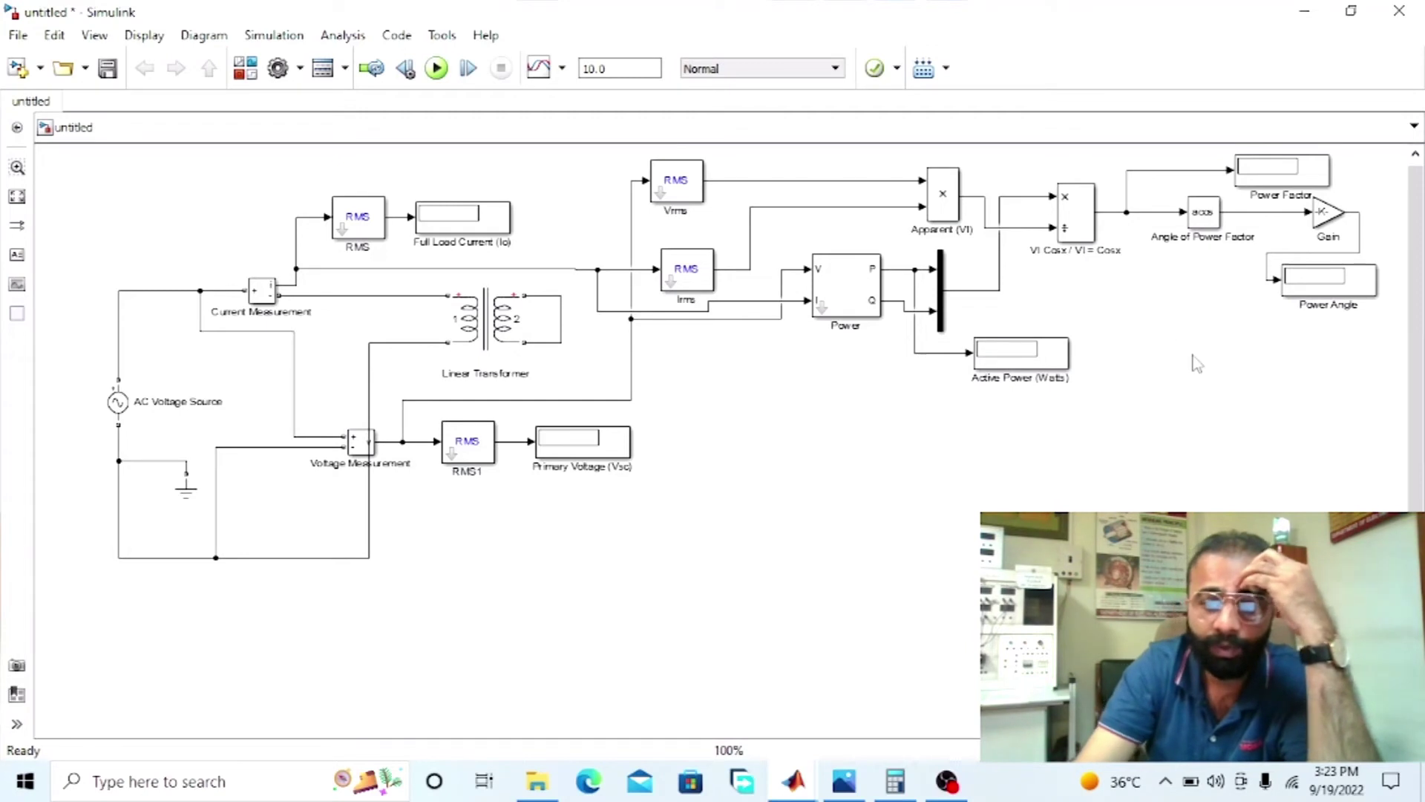
left_click_drag(991, 355, 1156, 293)
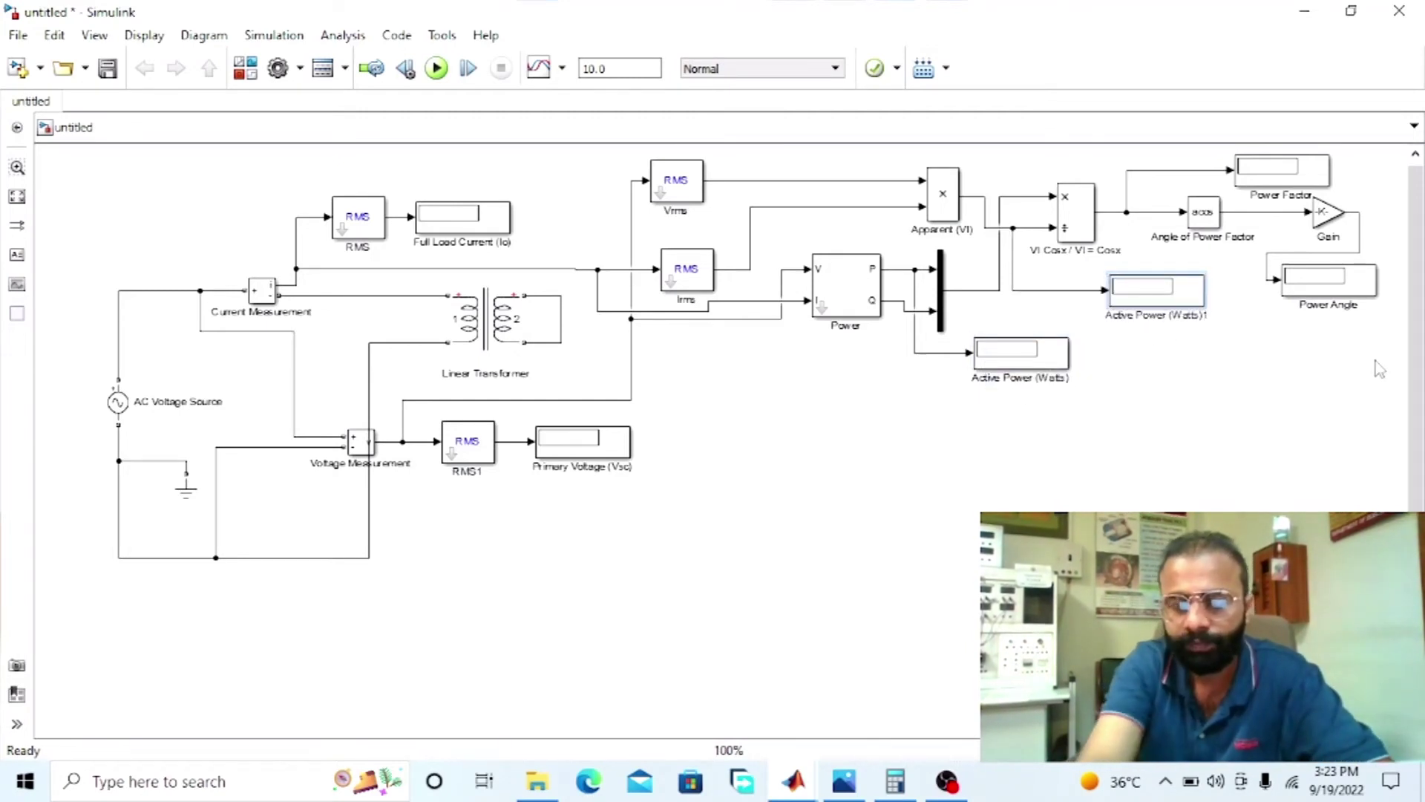
key("BackSpace")
key("BackSpace")
key("BackSpace")
key("BackSpace")
key("BackSpace")
key("BackSpace")
key("BackSpace")
key("BackSpace")
key("BackSpace")
key("BackSpace")
key("BackSpace")
key("BackSpace")
key("BackSpace")
key("BackSpace")
key("BackSpace")
key("BackSpace")
key("BackSpace")
key("BackSpace")
key("BackSpace")
key("BackSpace")
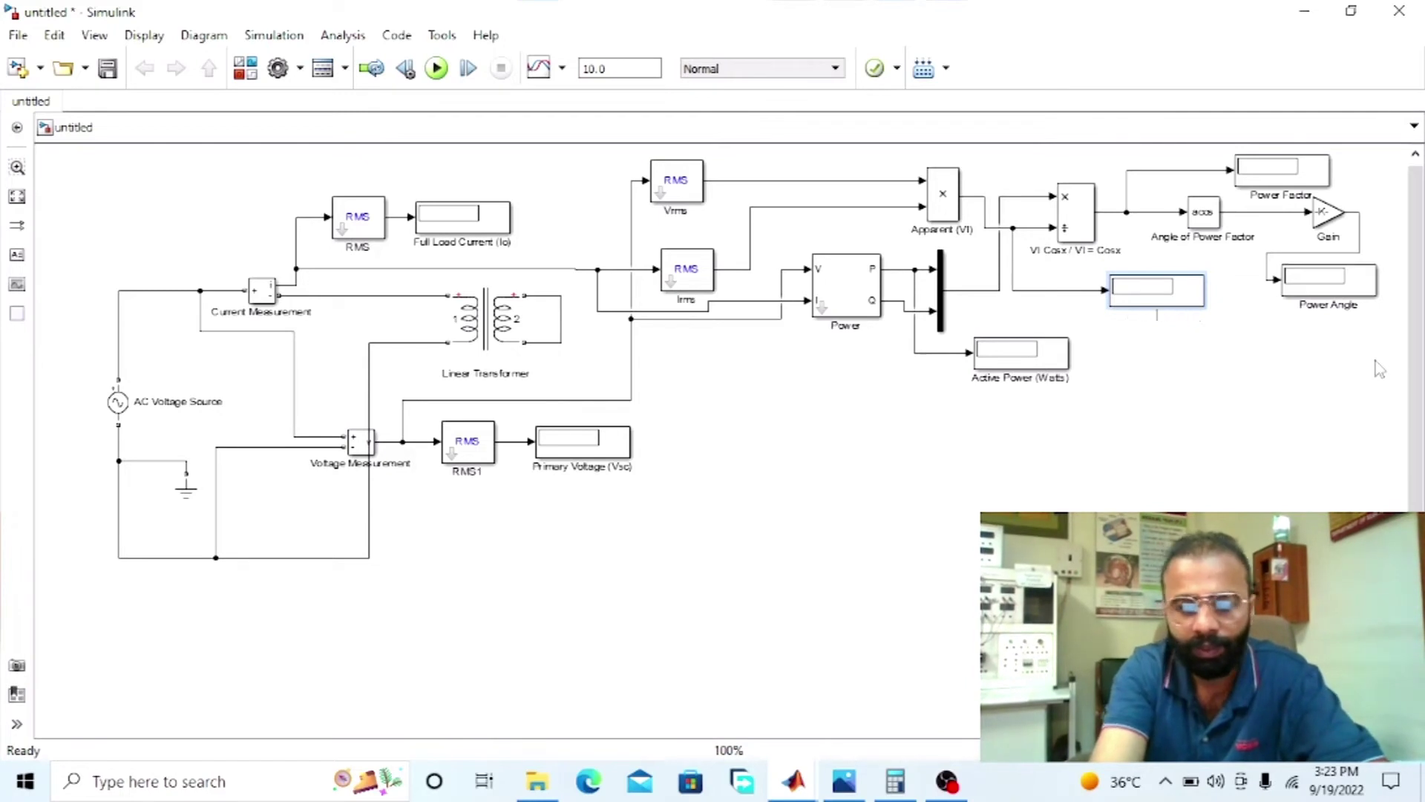
type("Appare")
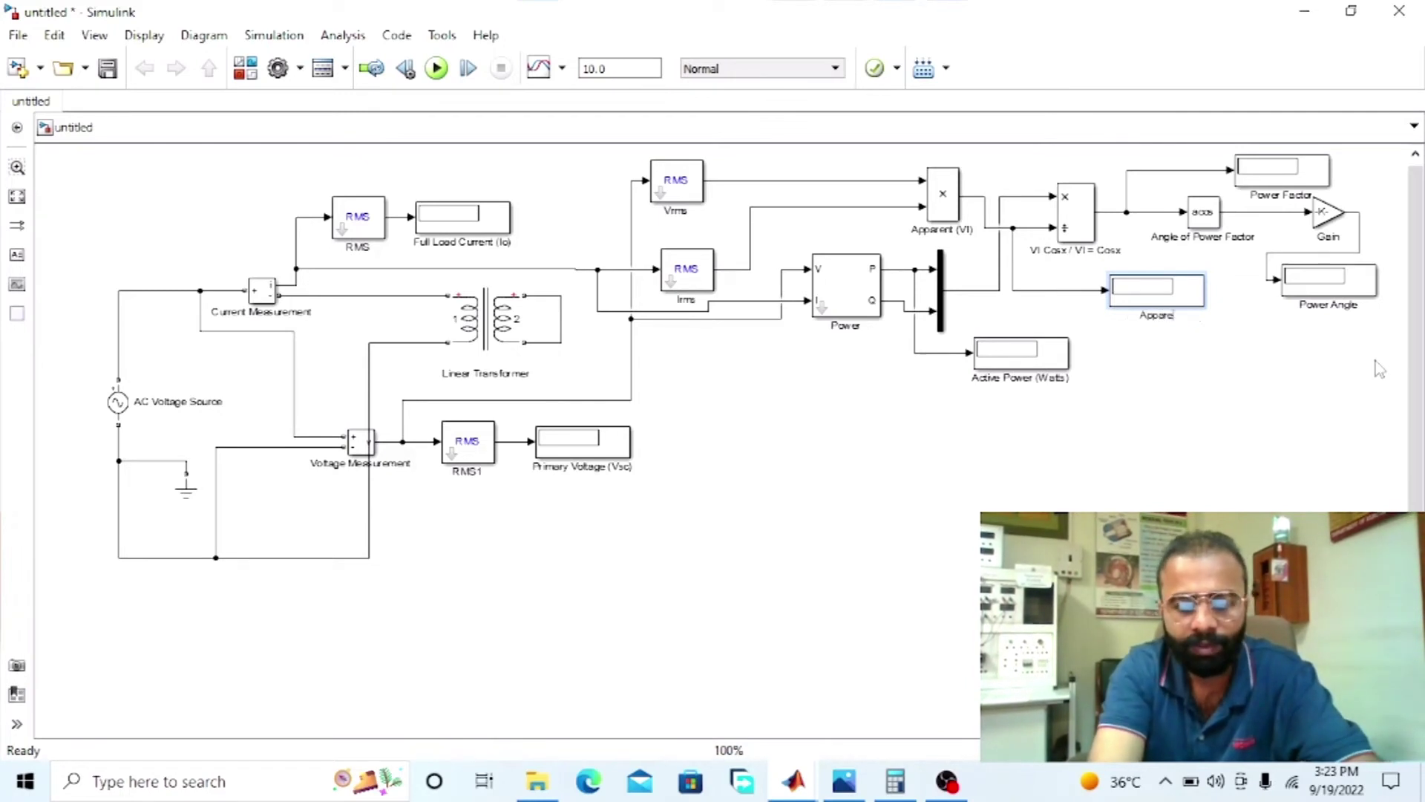
type("nt Power")
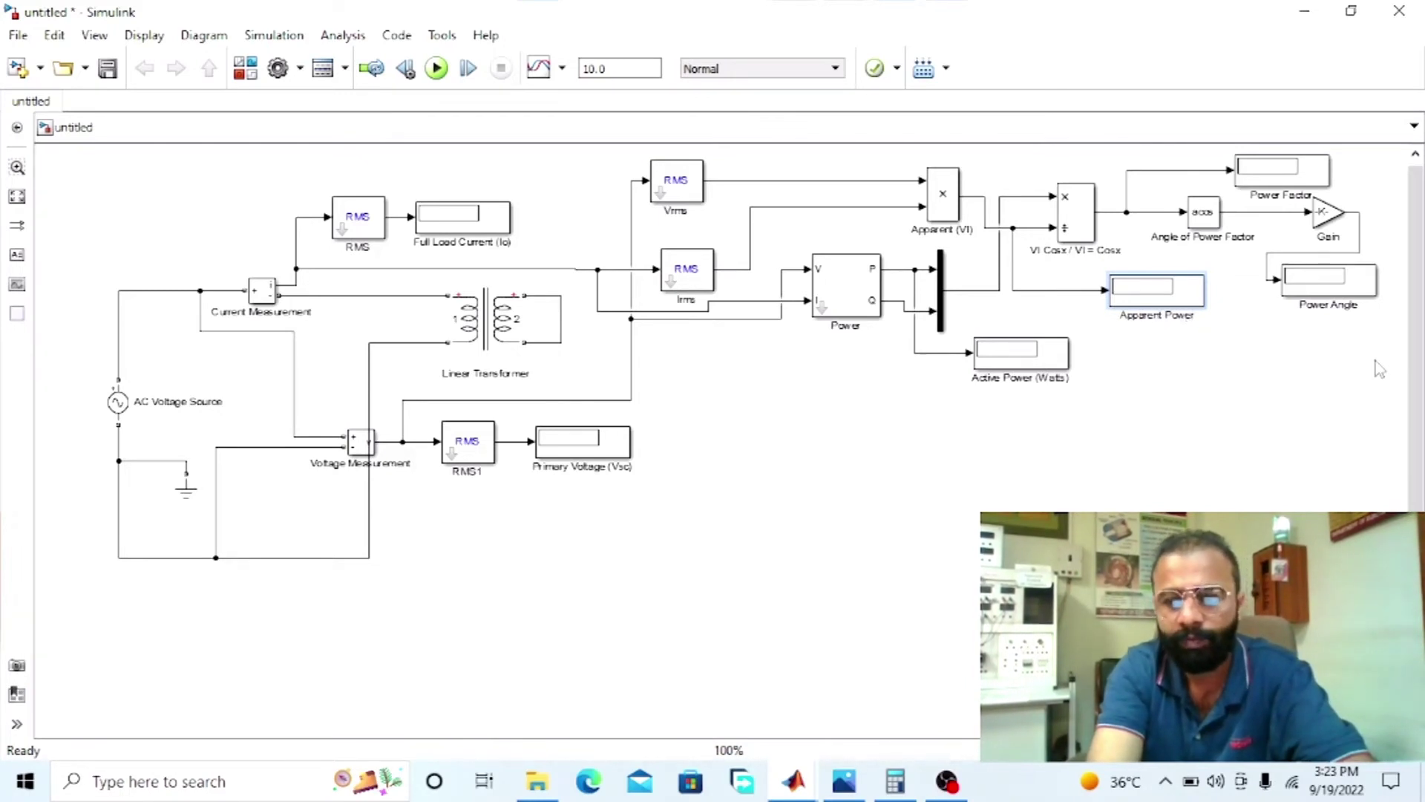
left_click(1230, 365)
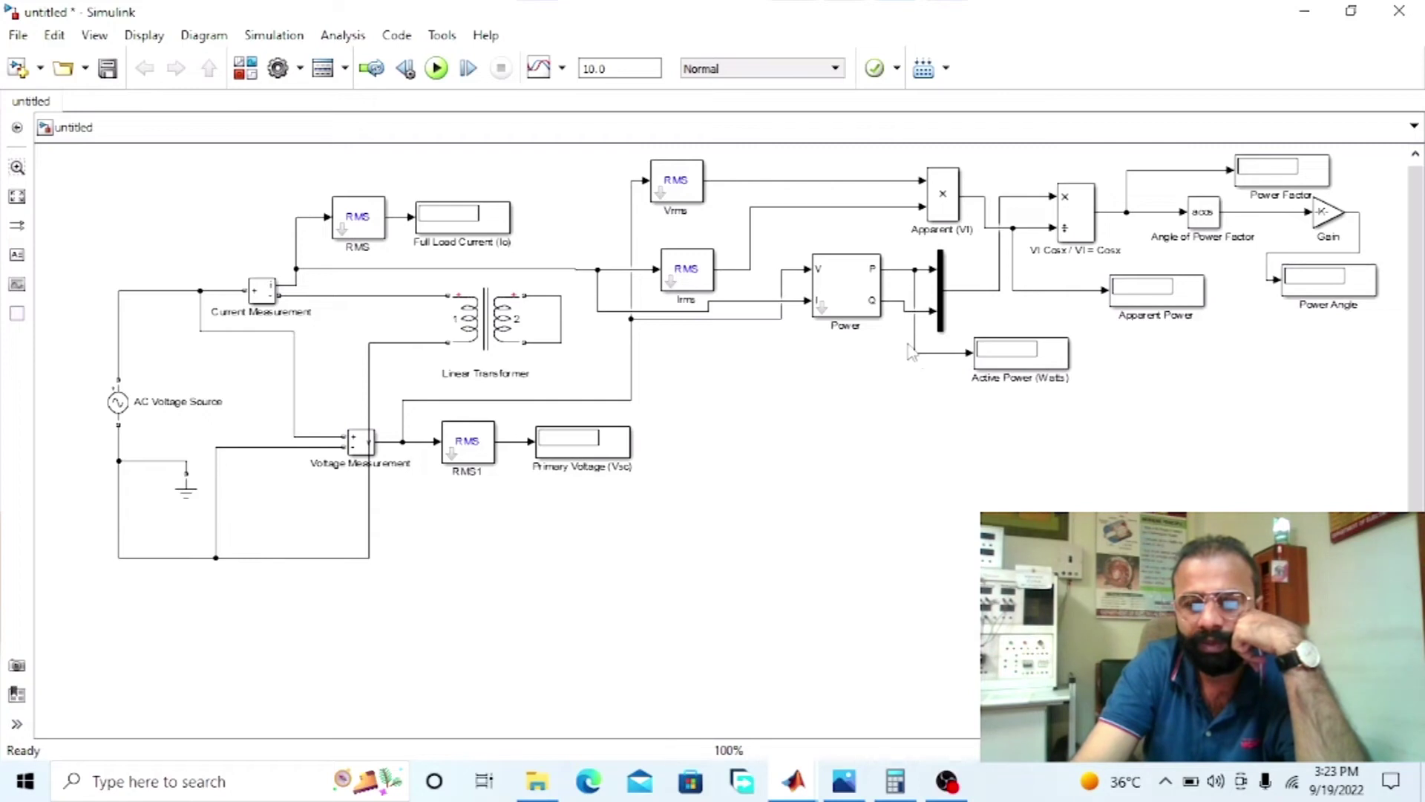
left_click(994, 359)
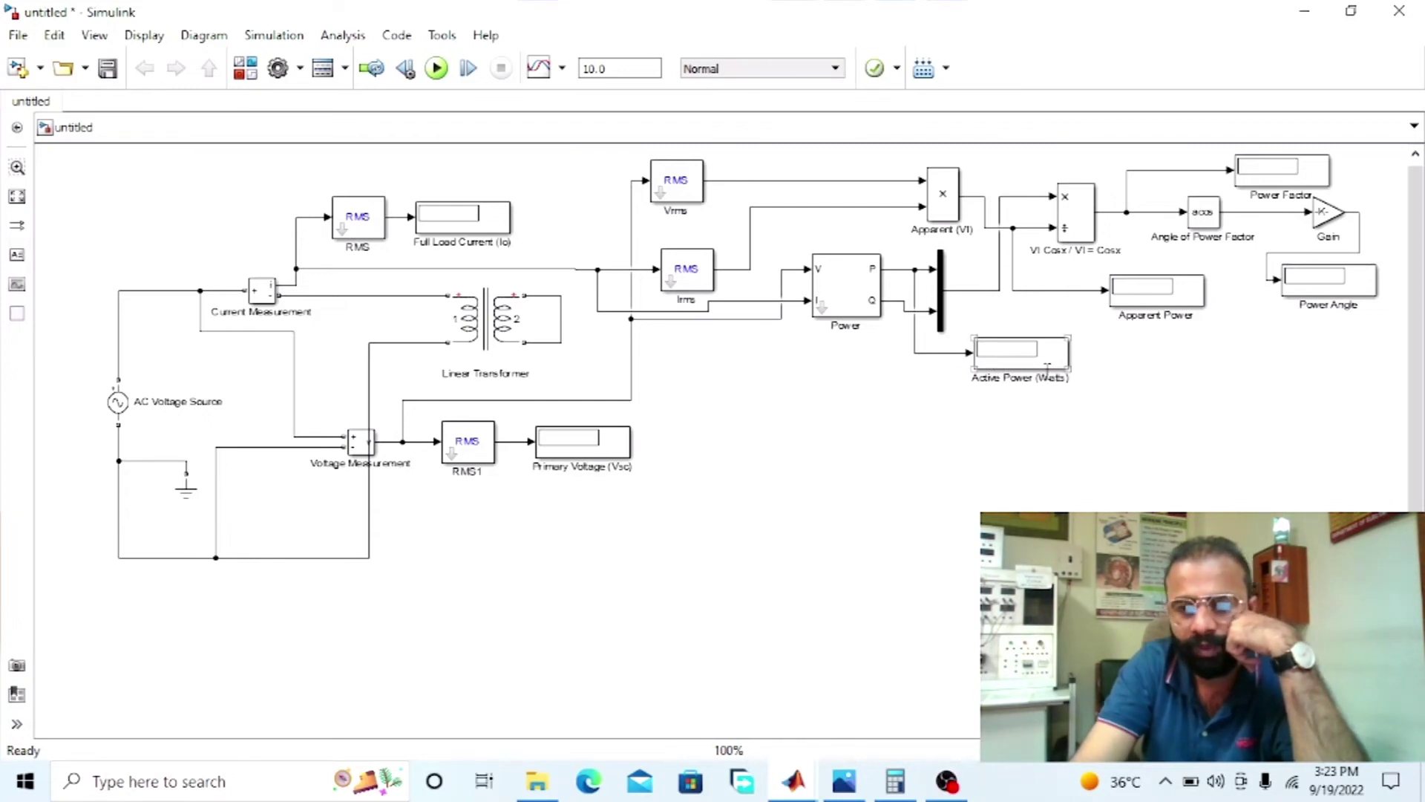
left_click(1151, 315)
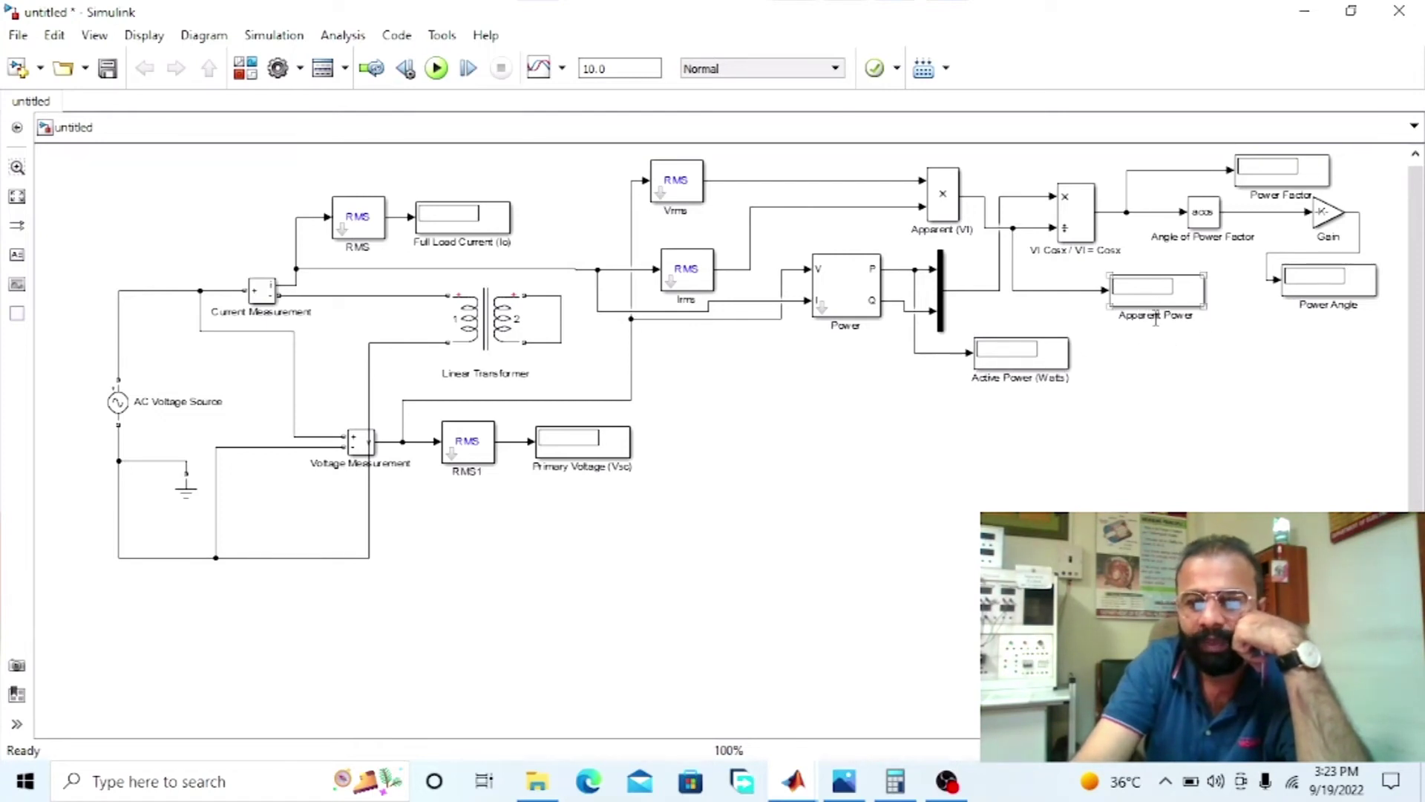
left_click(1074, 314)
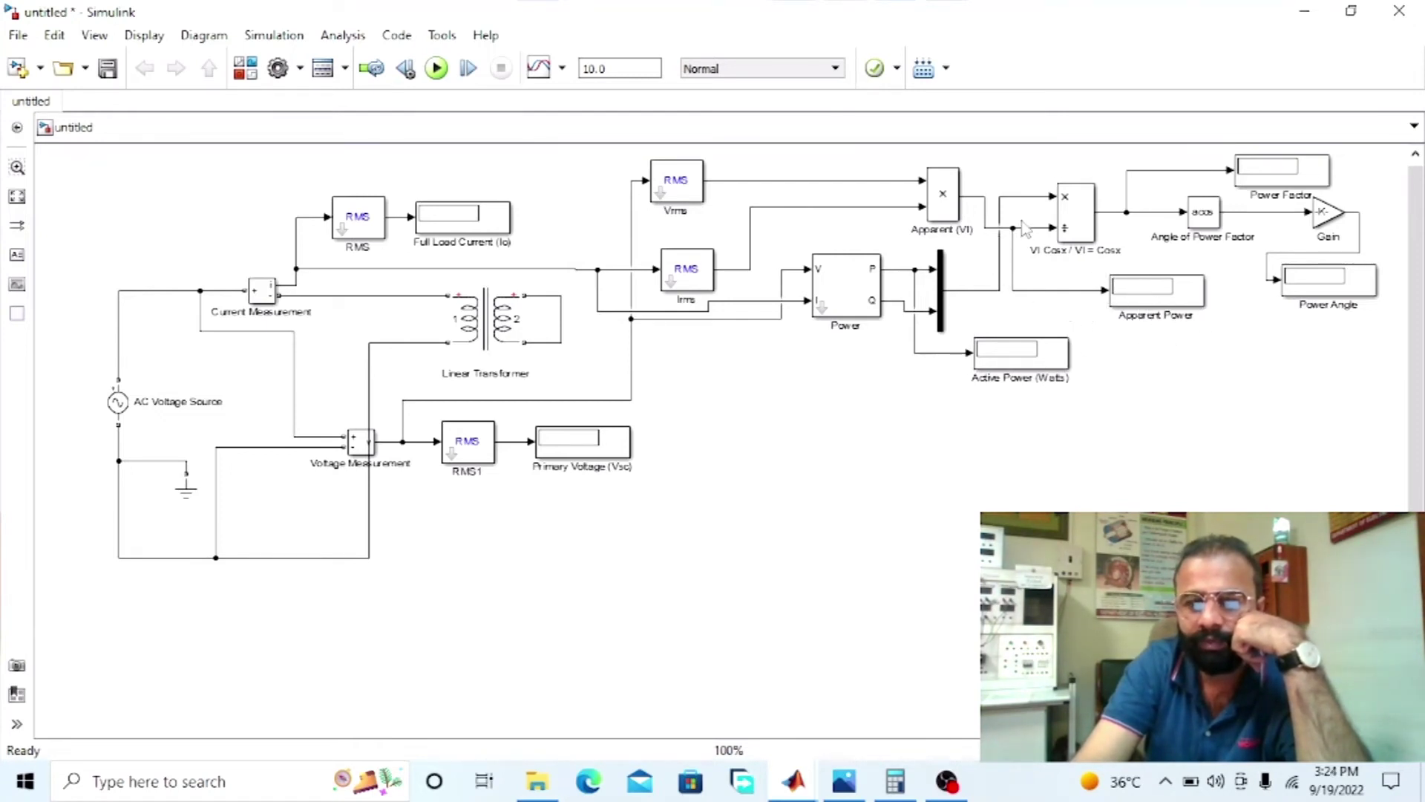
left_click(950, 231)
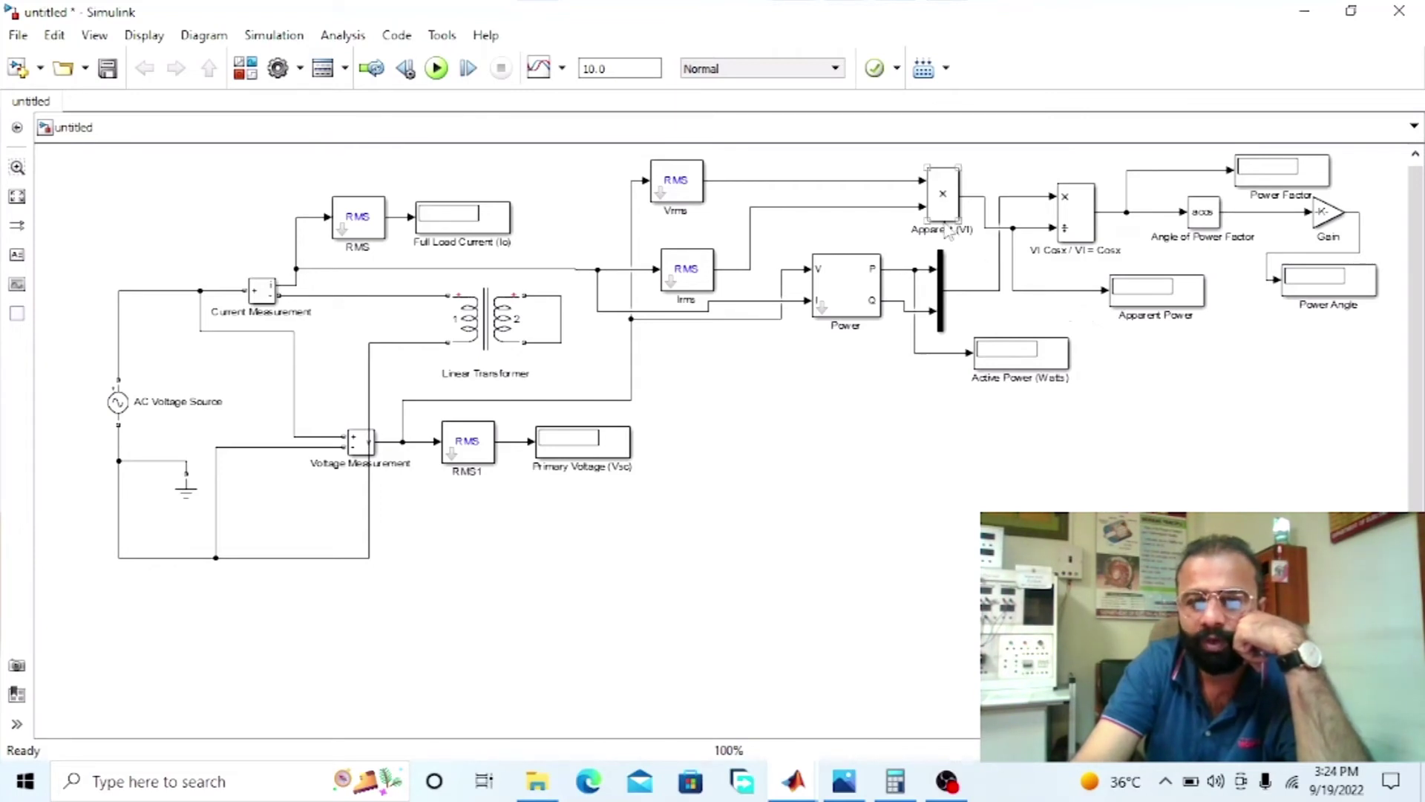
left_click(1007, 262)
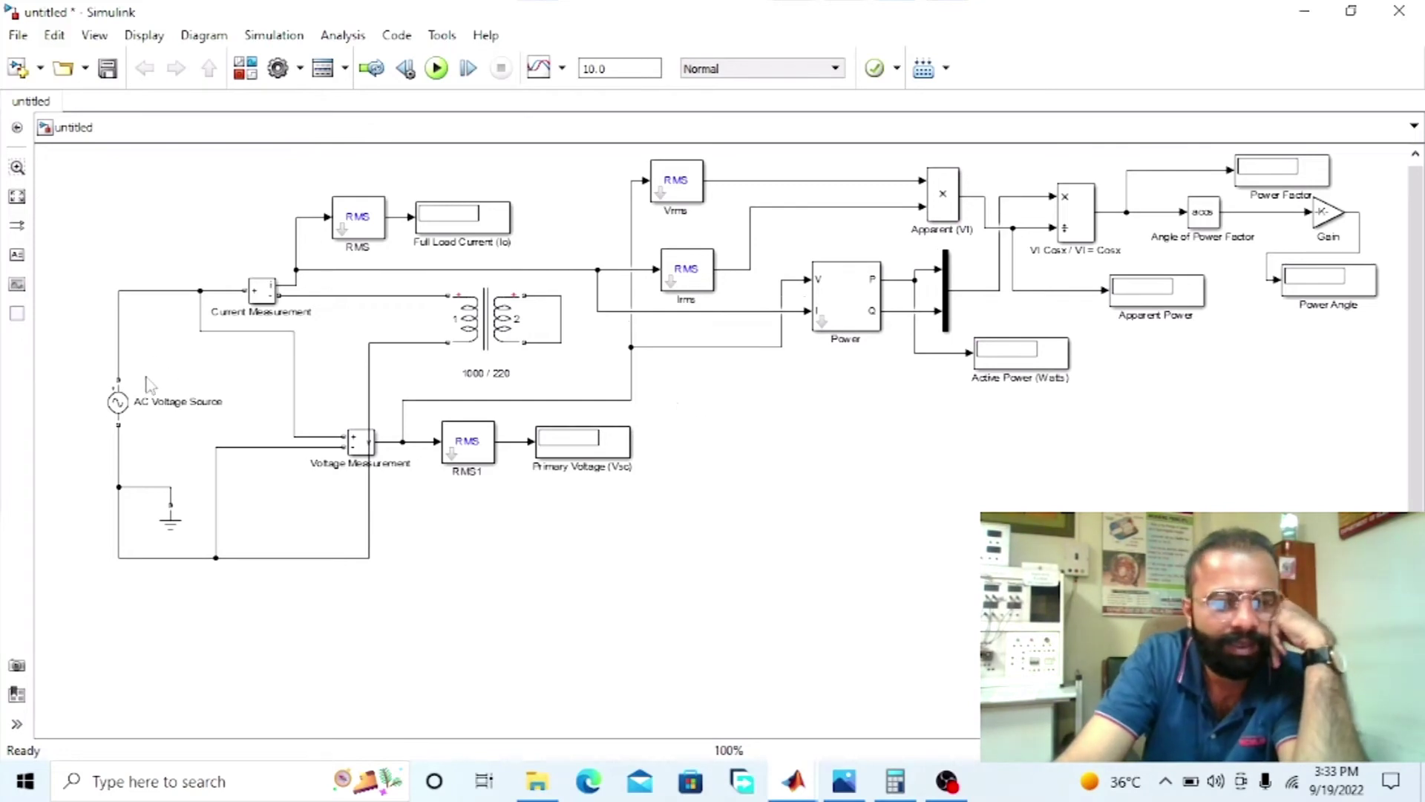
Set the linear transformer's nominal power to 50e3 VA and its frequency to 50 Hz.
left_click(129, 415)
double_click(479, 321)
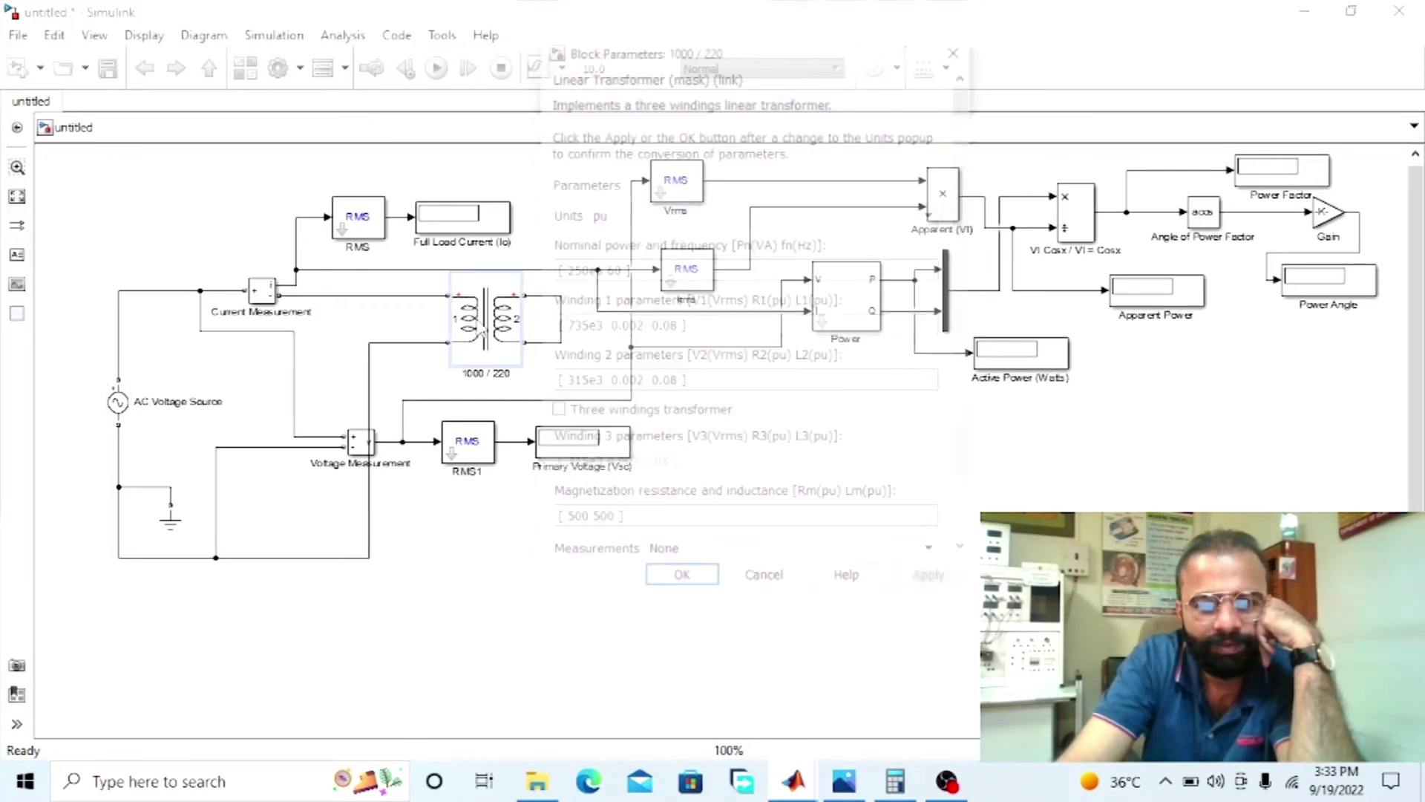
left_click_drag(575, 270, 554, 270)
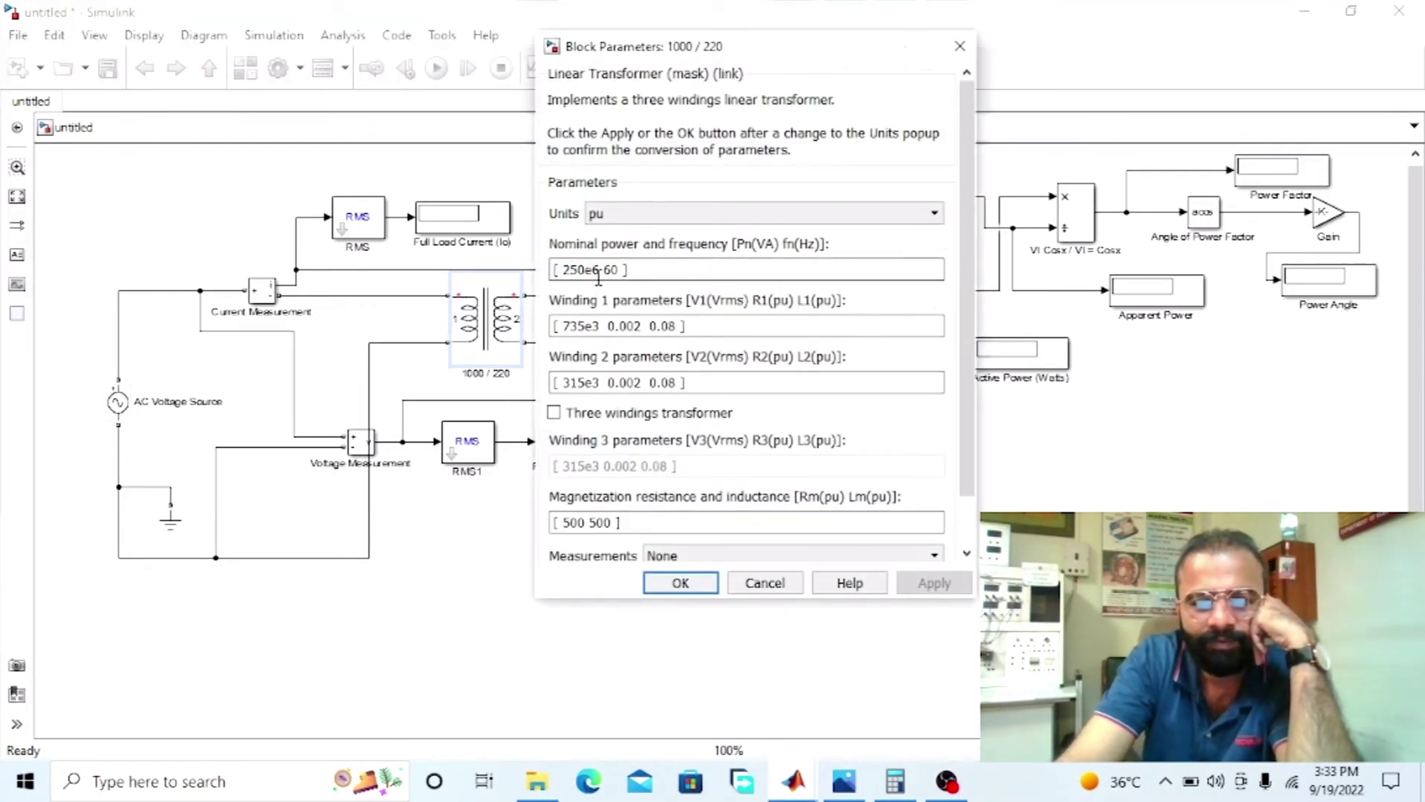
key("BackSpace")
key("BackSpace")
key("BackSpace")
key("BackSpace")
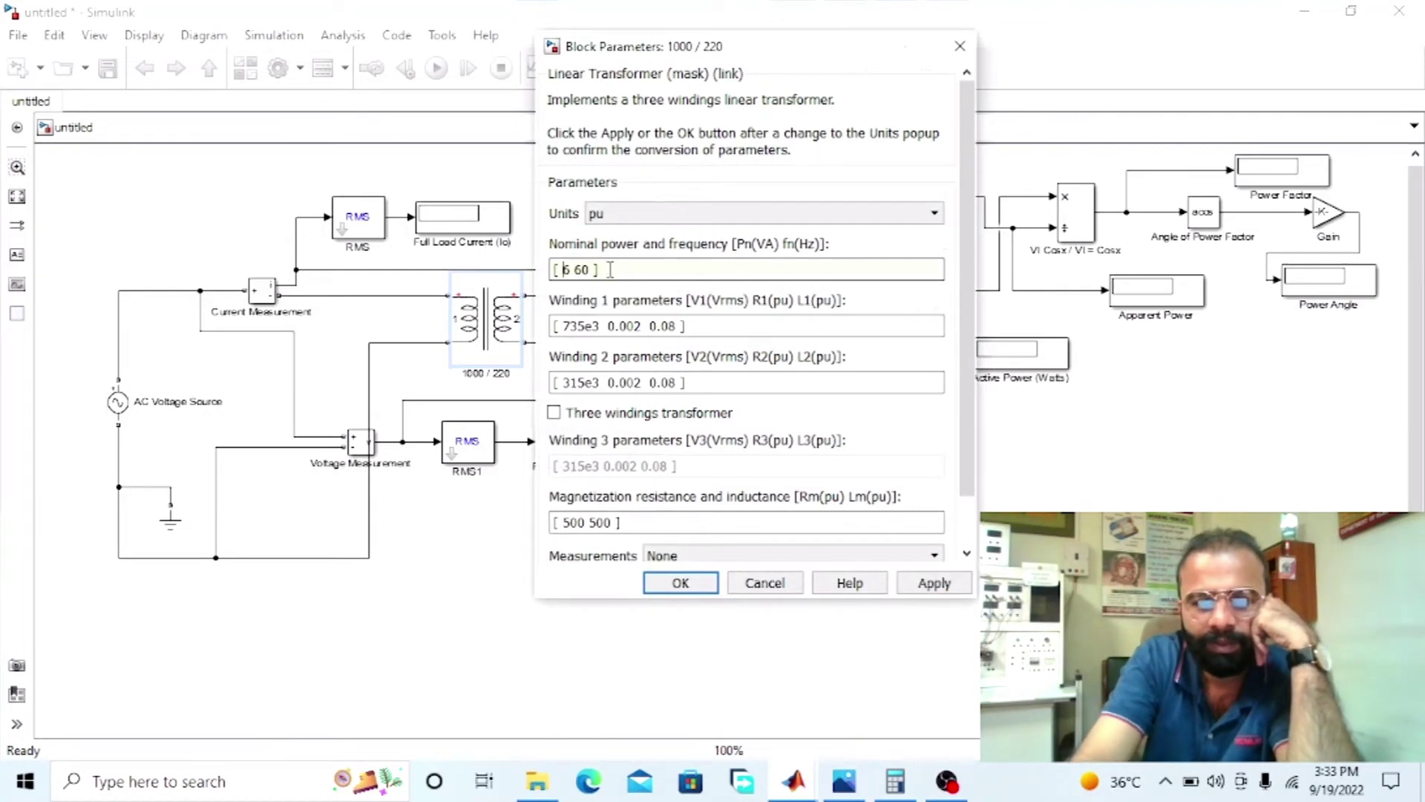
type("50")
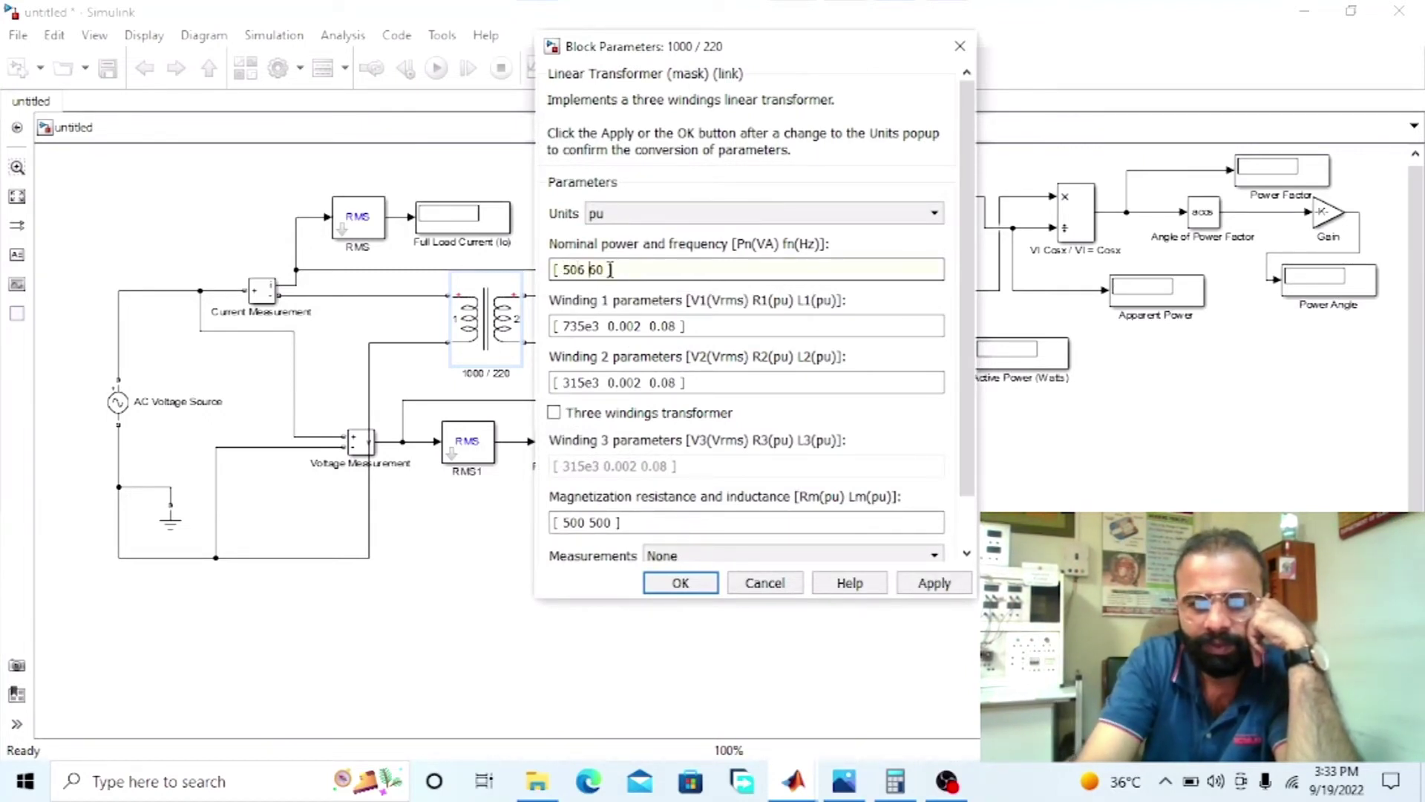
key("Delete")
type("e3")
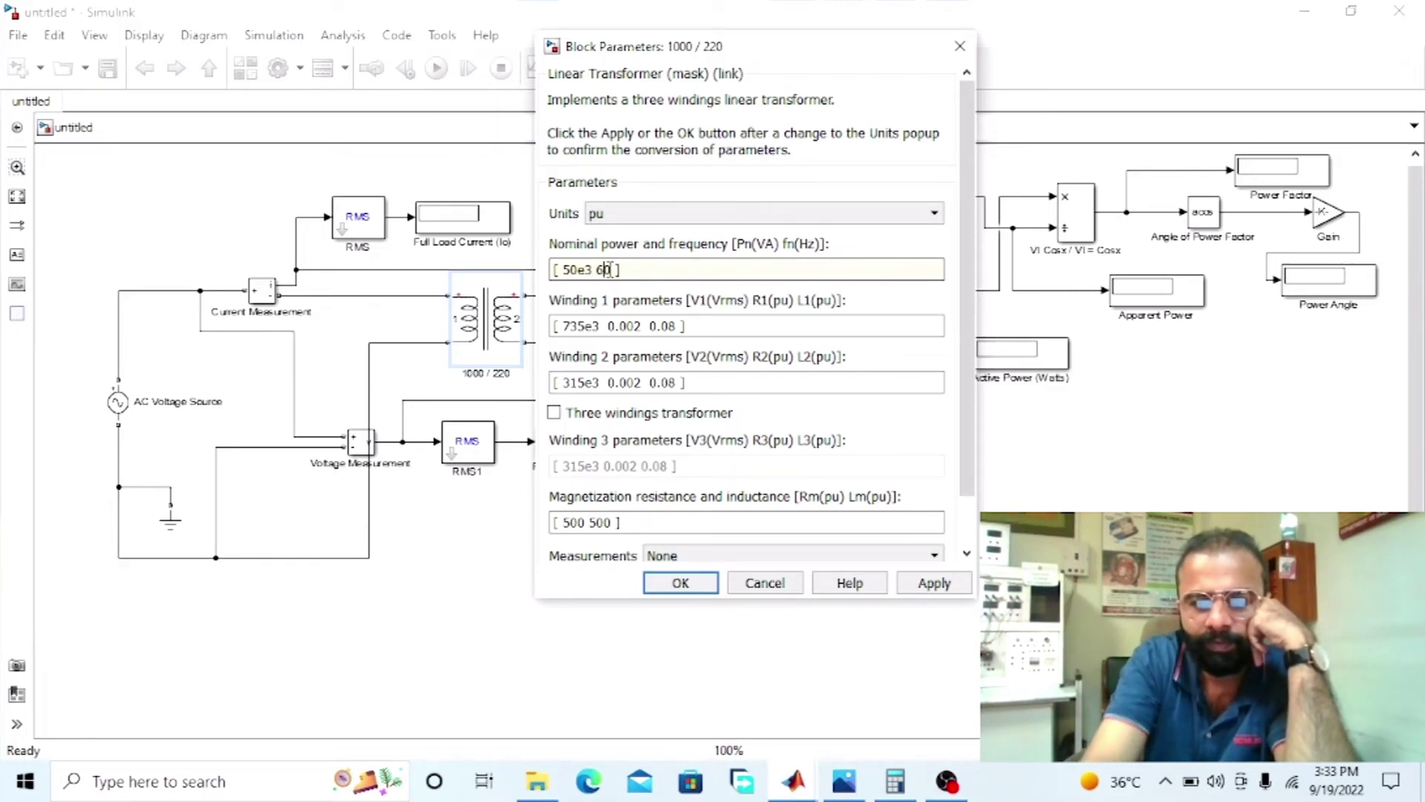
key("Tab")
Set the transformer's winding 1 voltage to 1000 Vrms, keeping its resistance and inductance entries.
double_click(581, 325)
type("1")
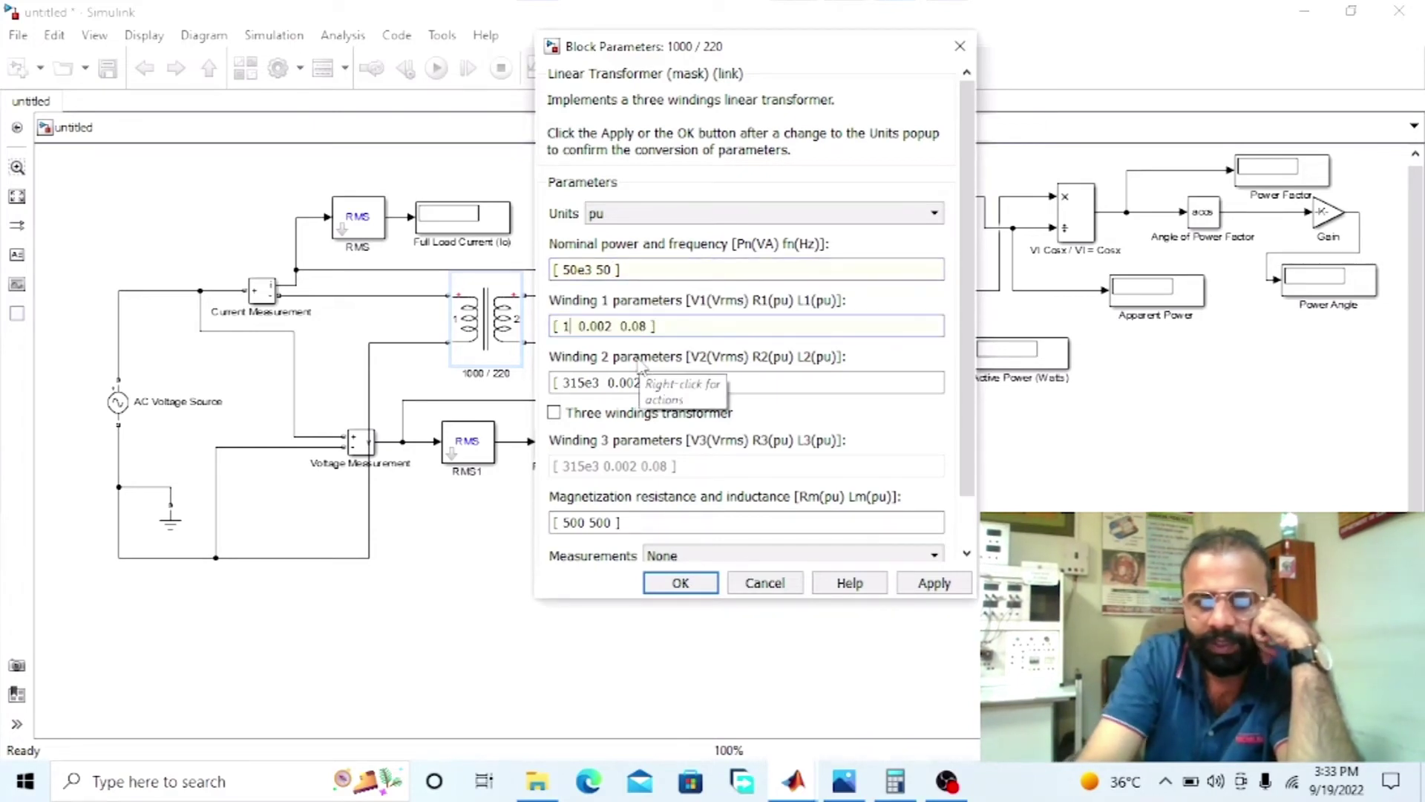
type("000")
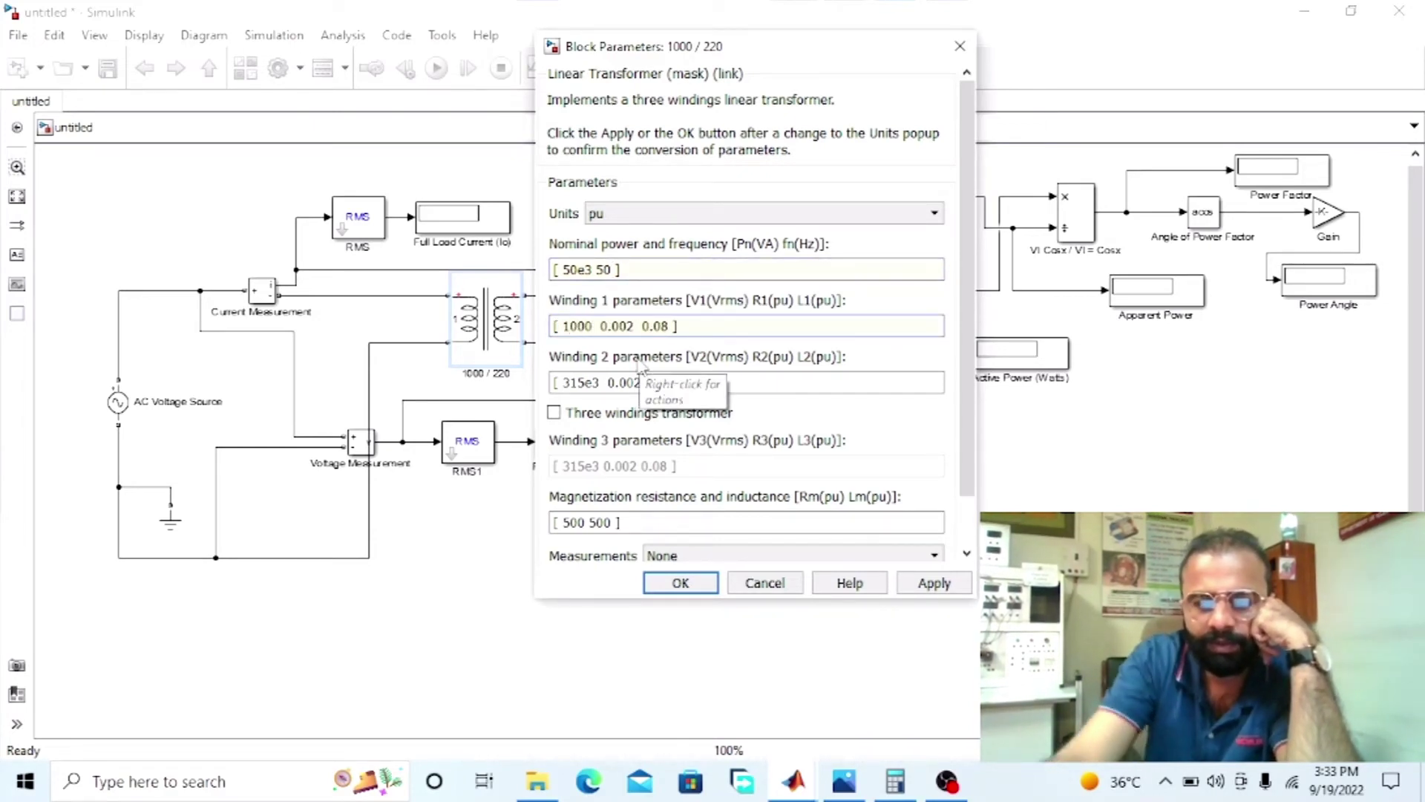
key("Tab")
Set the transformer's winding 2 voltage to 220 Vrms and apply the block parameters.
left_click(601, 386)
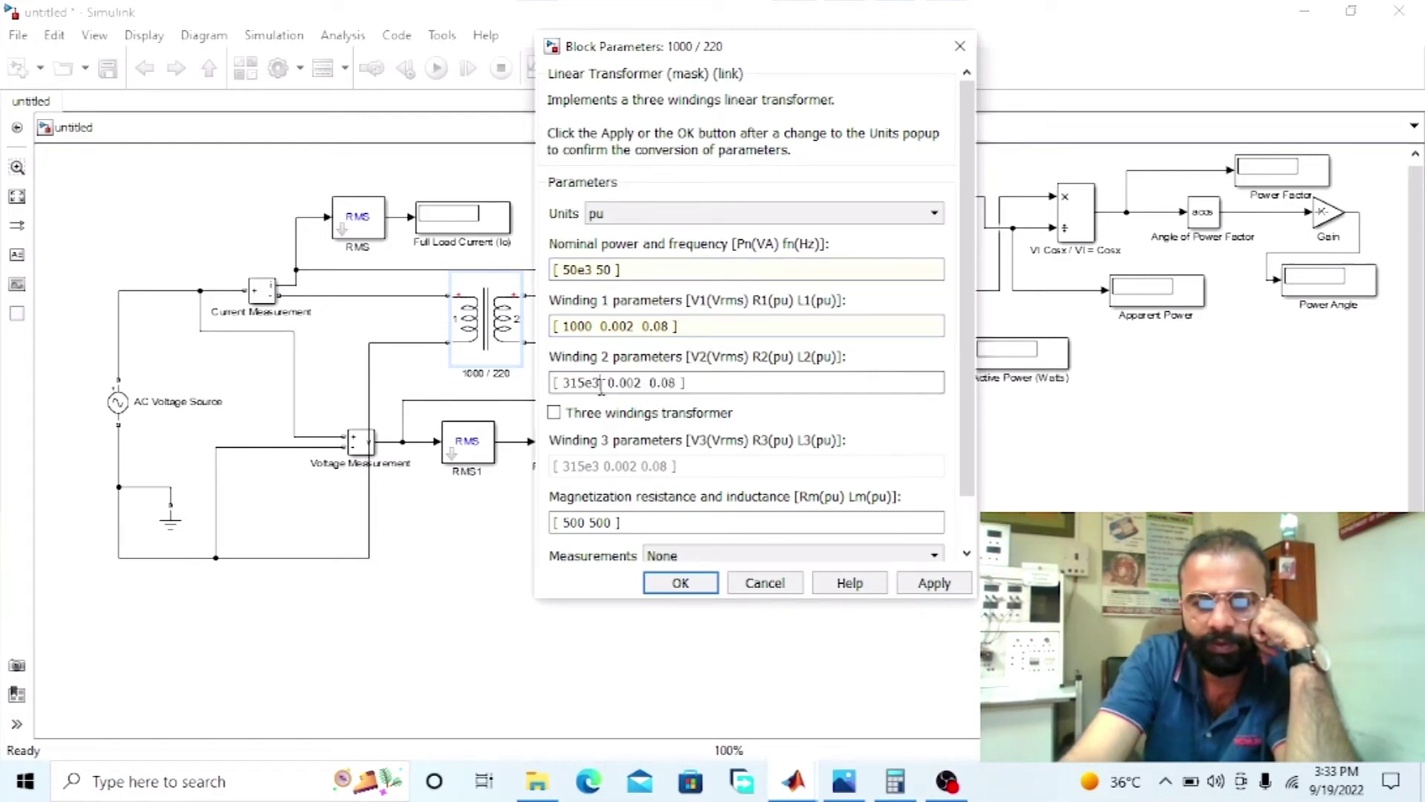
key("BackSpace")
key("BackSpace")
key("BackSpace")
key("BackSpace")
key("BackSpace")
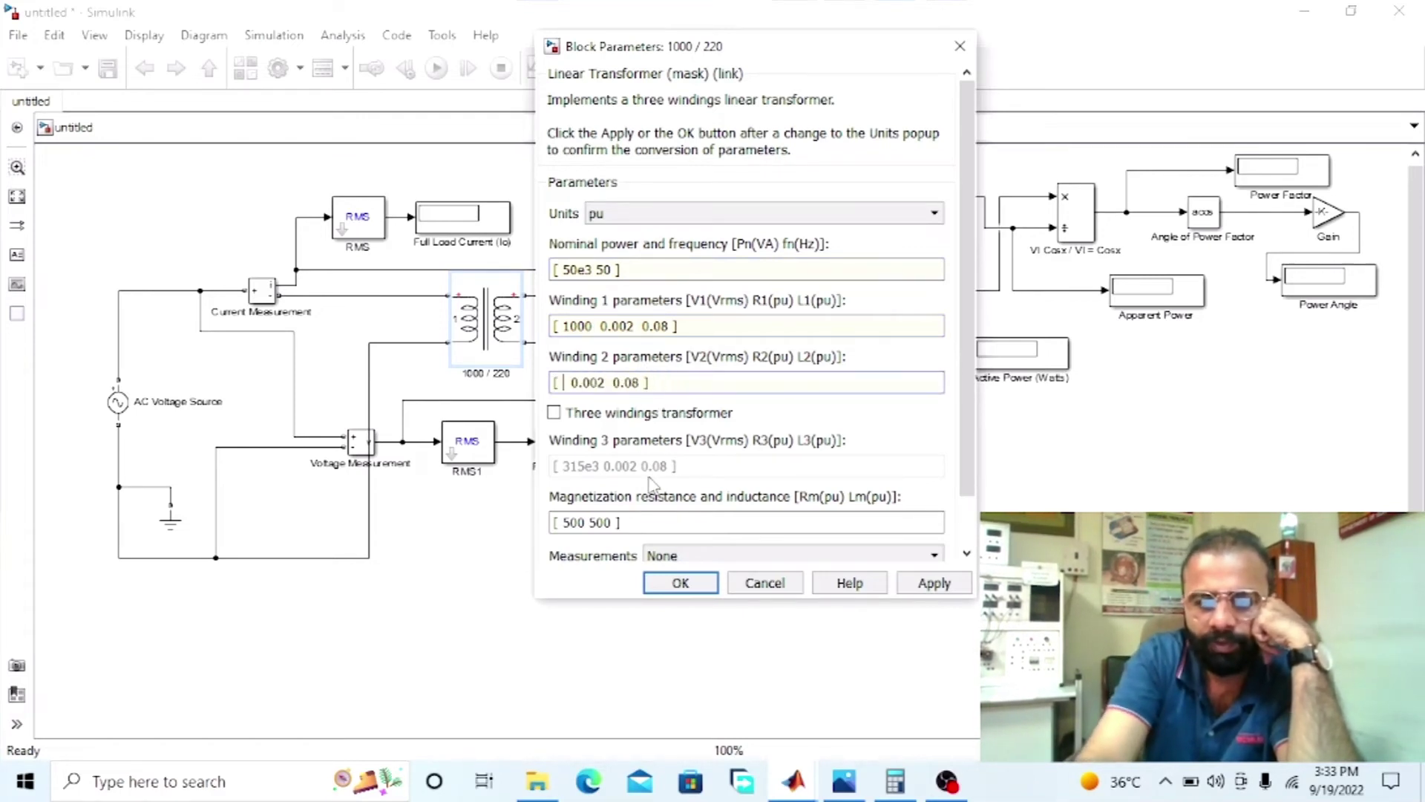
type("220")
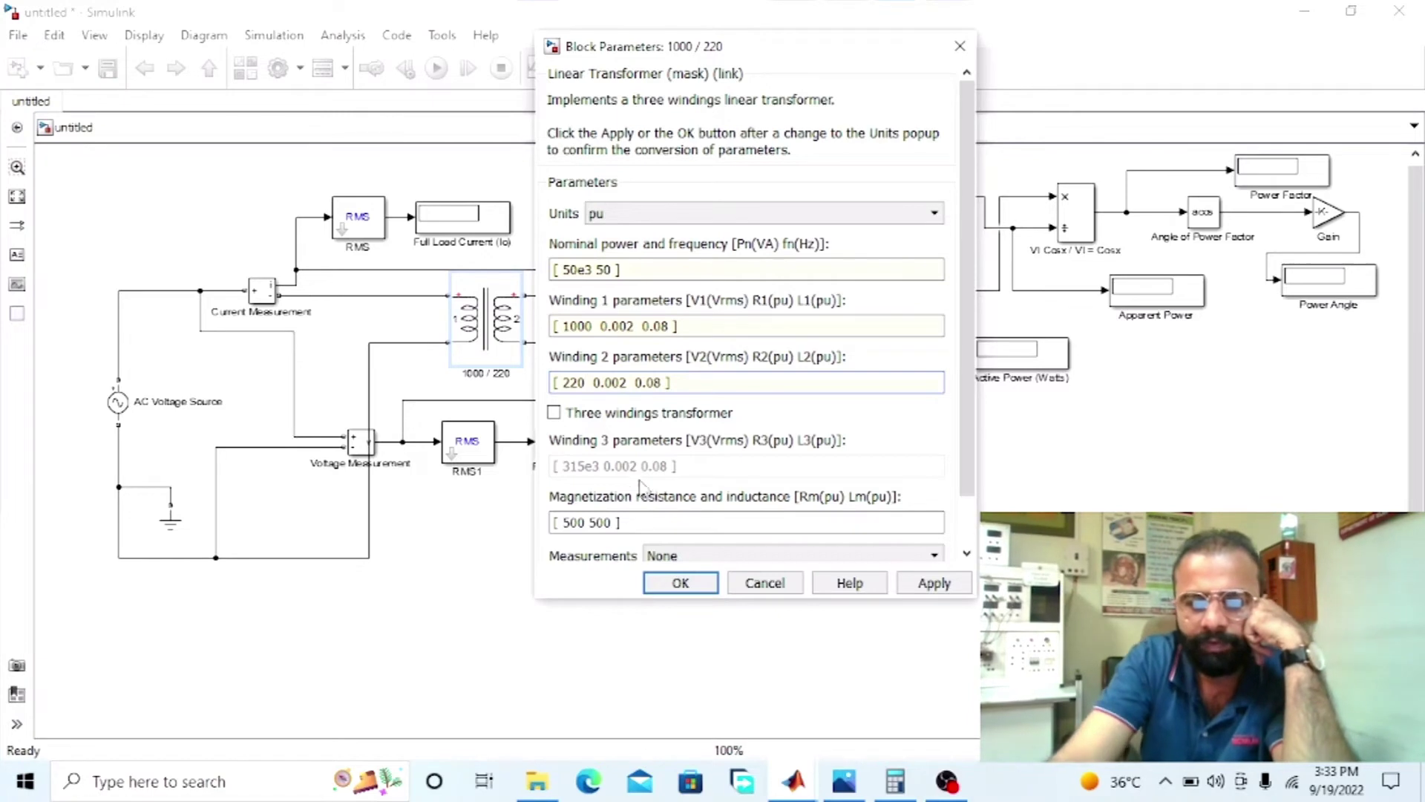
triple_click(594, 326)
left_click(587, 324)
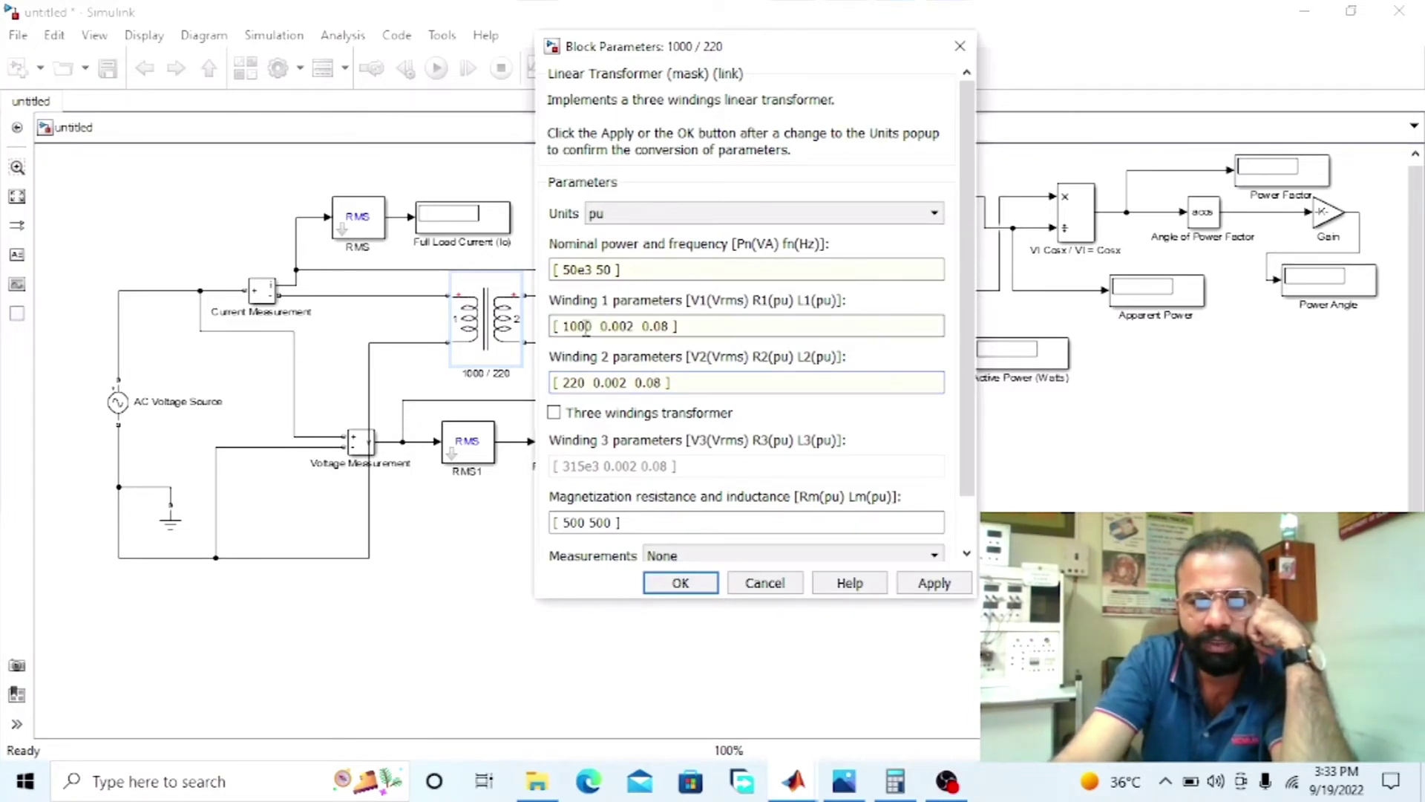
triple_click(584, 382)
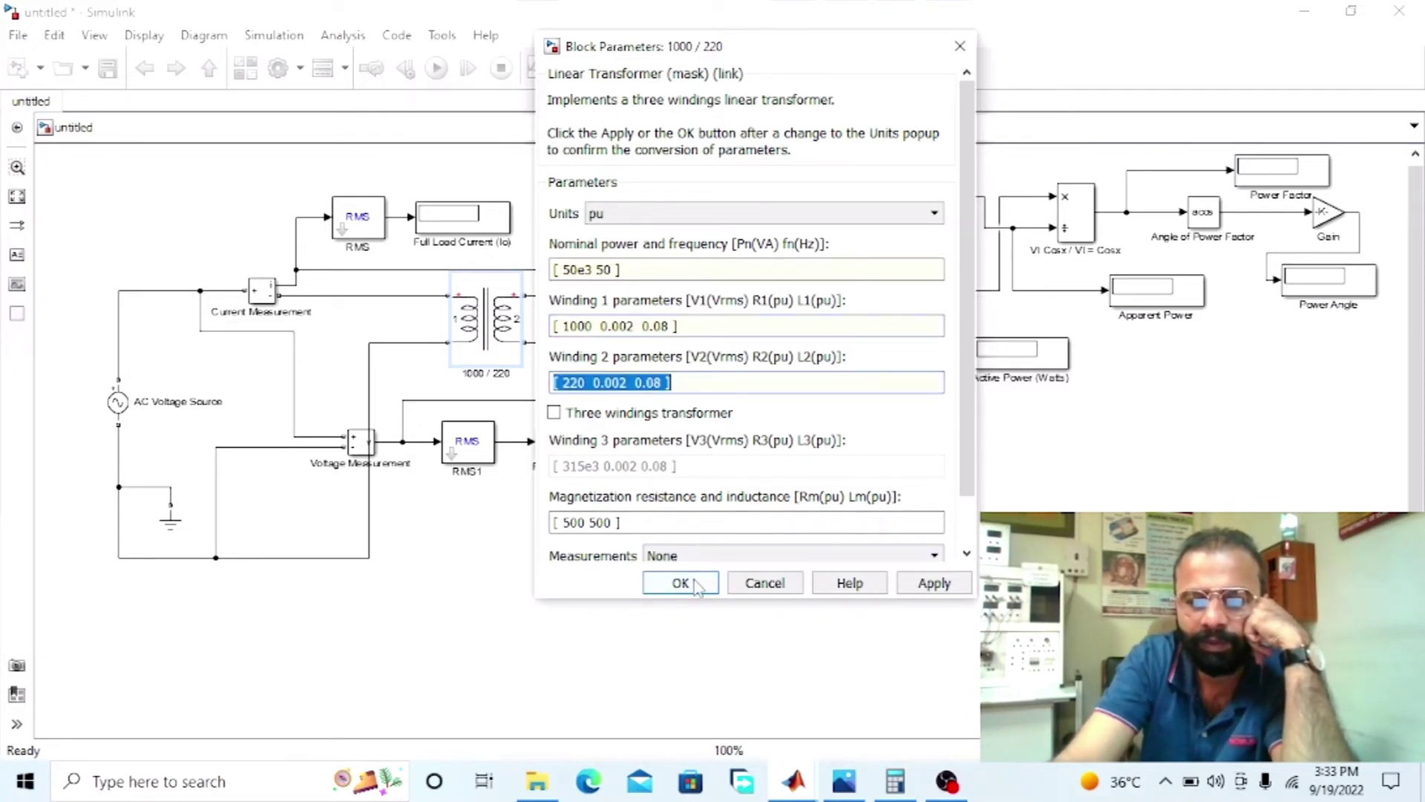
left_click(932, 583)
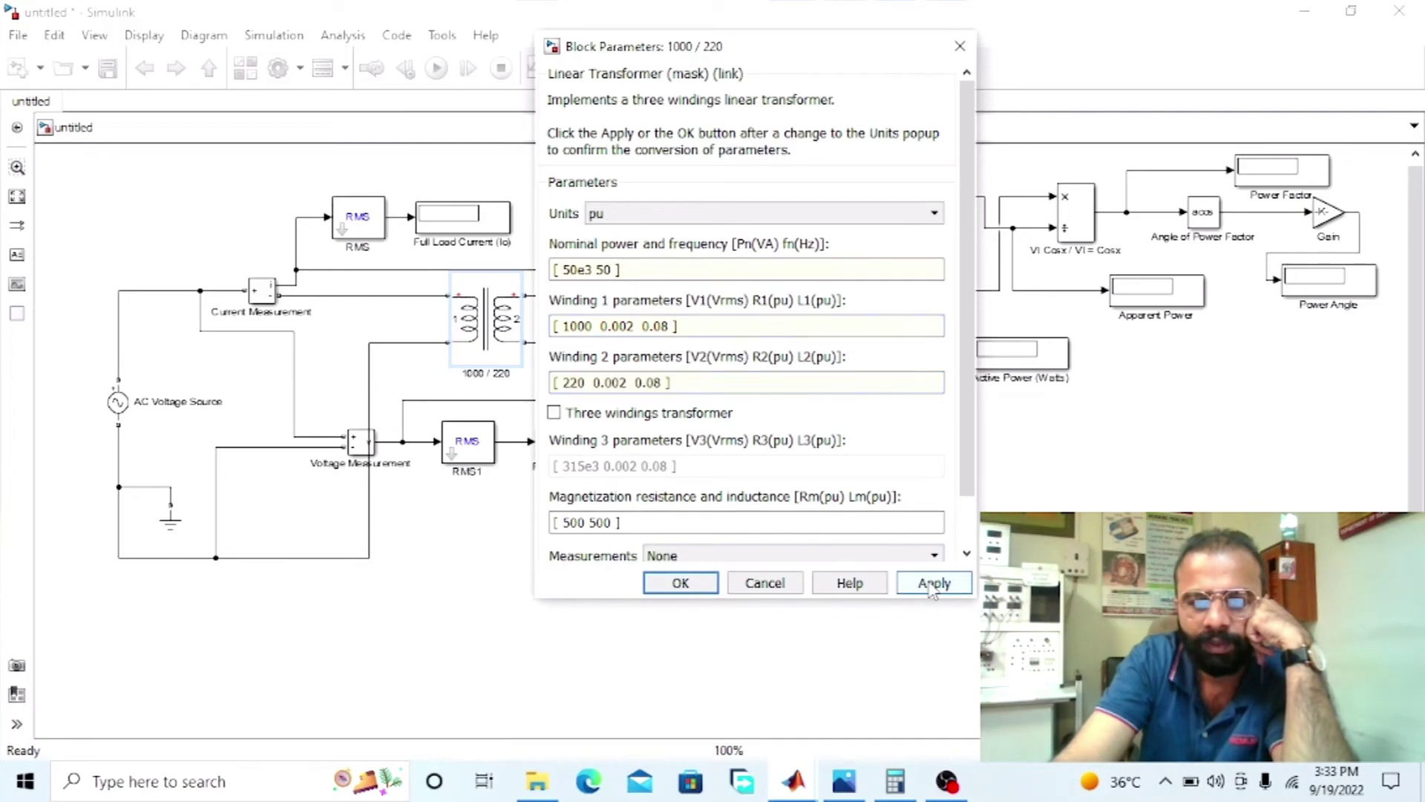
left_click(678, 582)
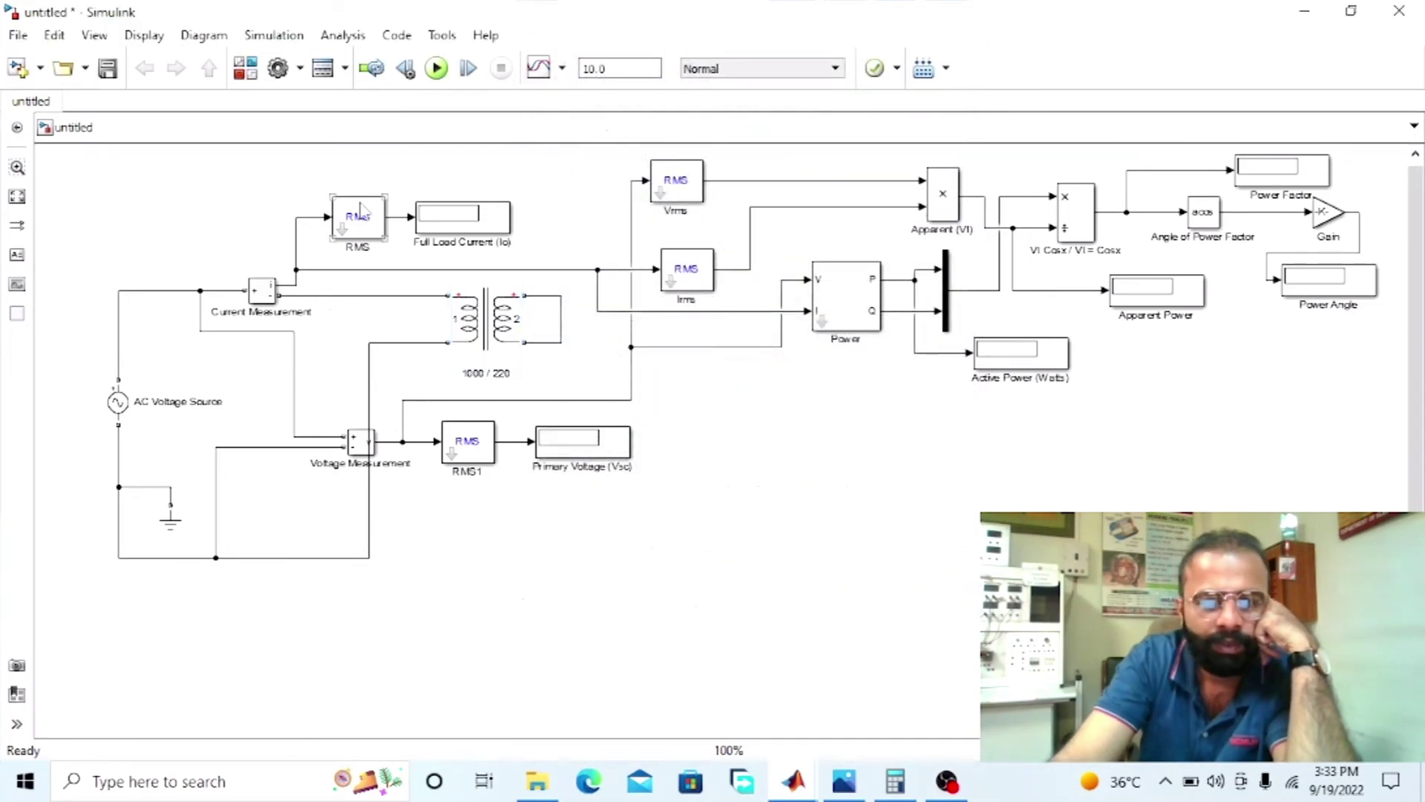
Check the AC Voltage Source's peak amplitude and frequency settings.
double_click(117, 401)
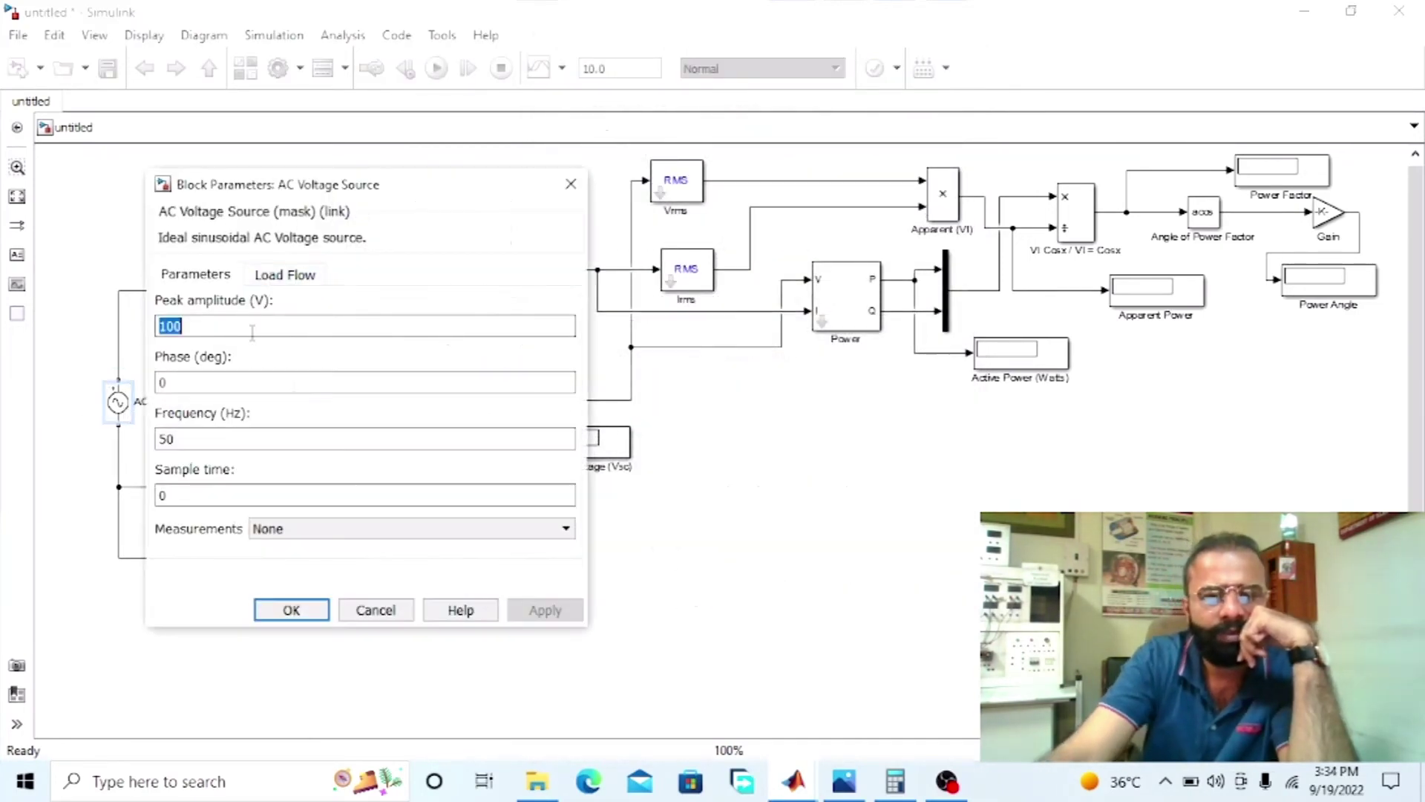
double_click(229, 440)
left_click(291, 610)
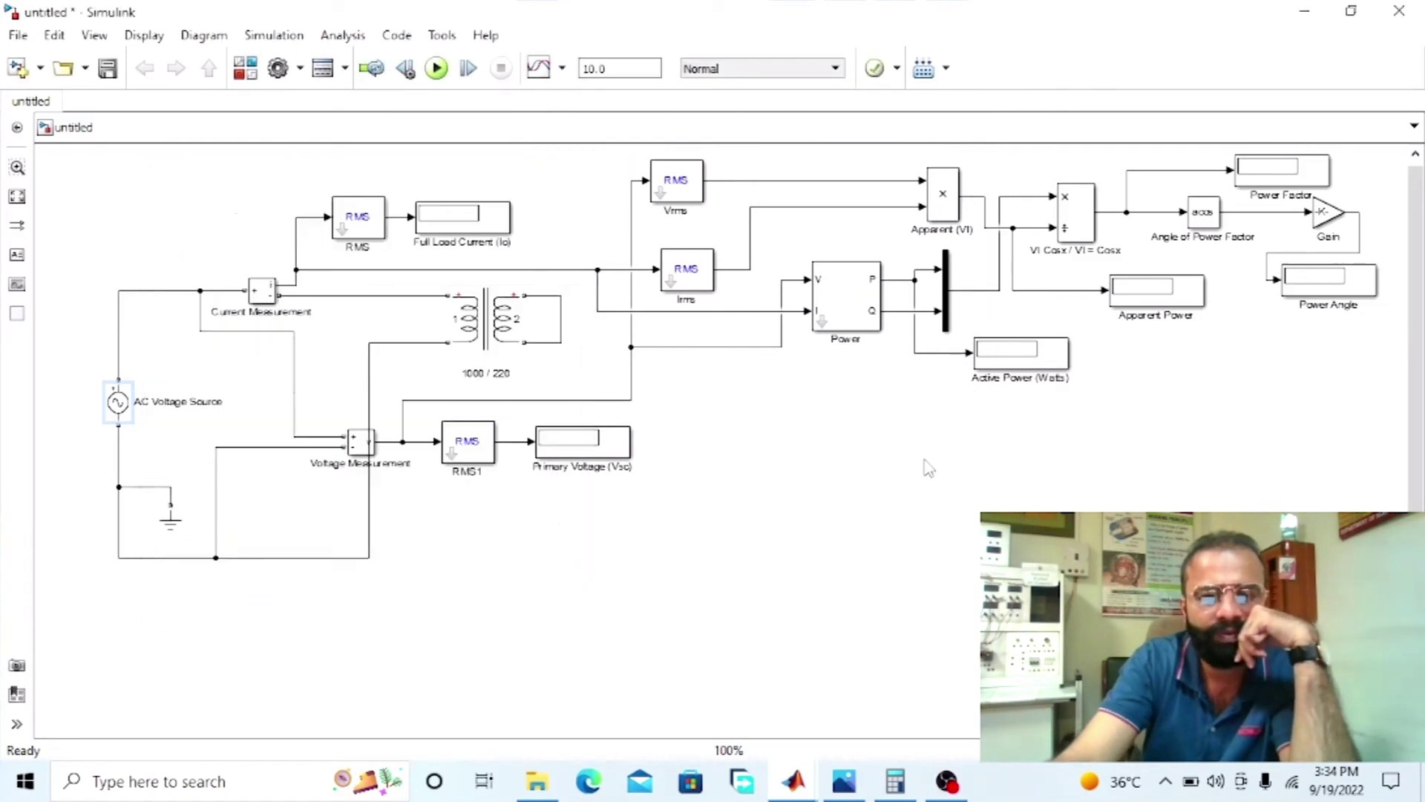
left_click(923, 462)
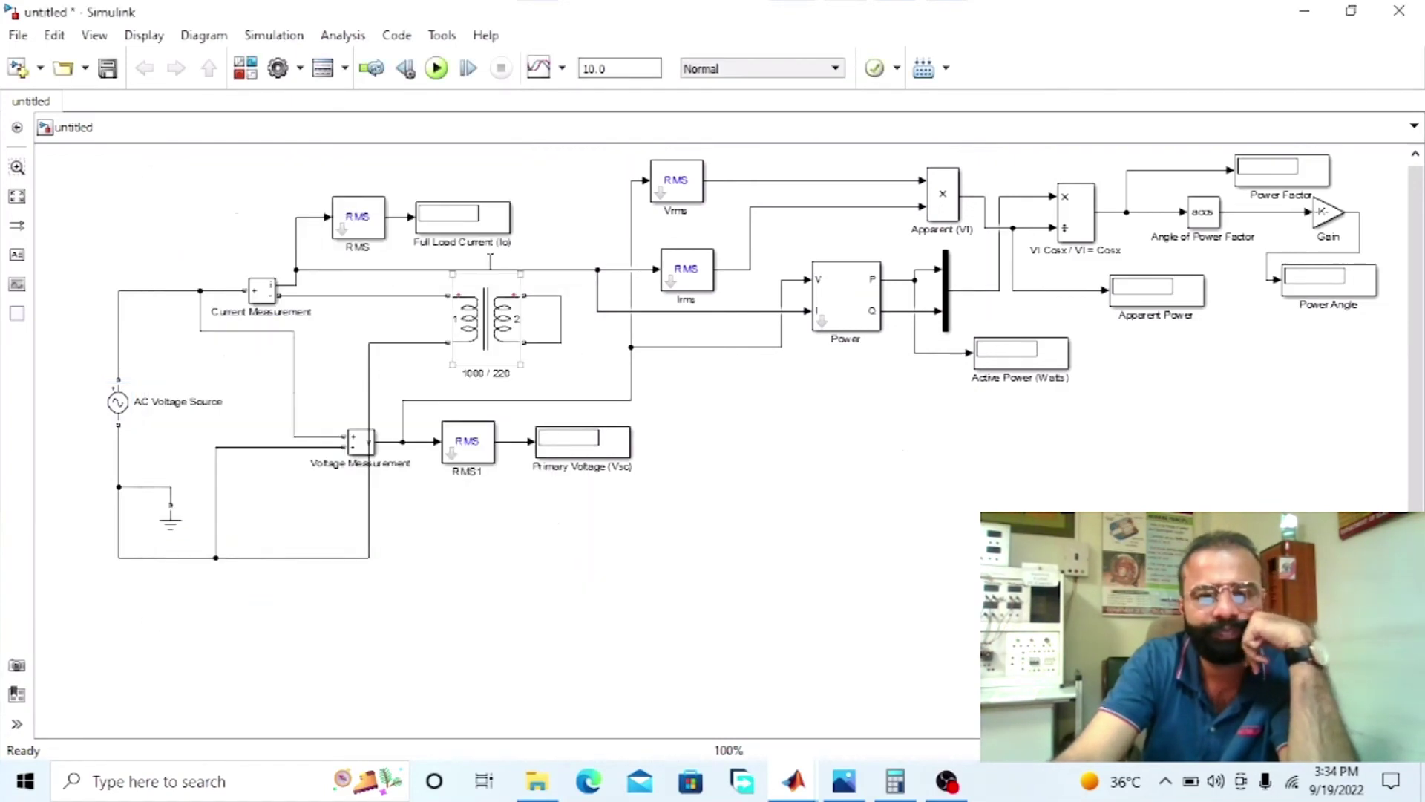
Set the fundamental frequency of the RMS and RMS1 blocks to 50 Hz.
double_click(358, 217)
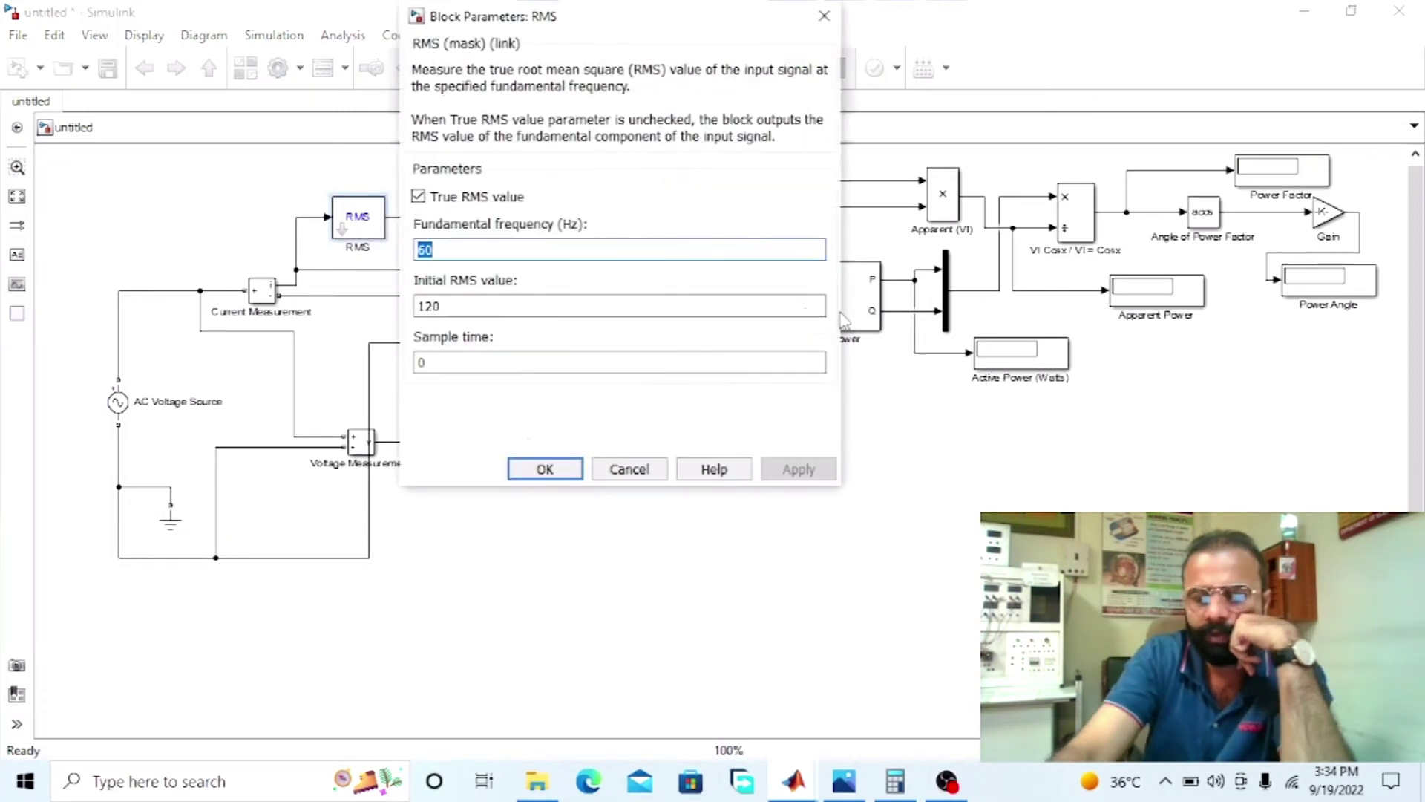
type("50")
key("Return")
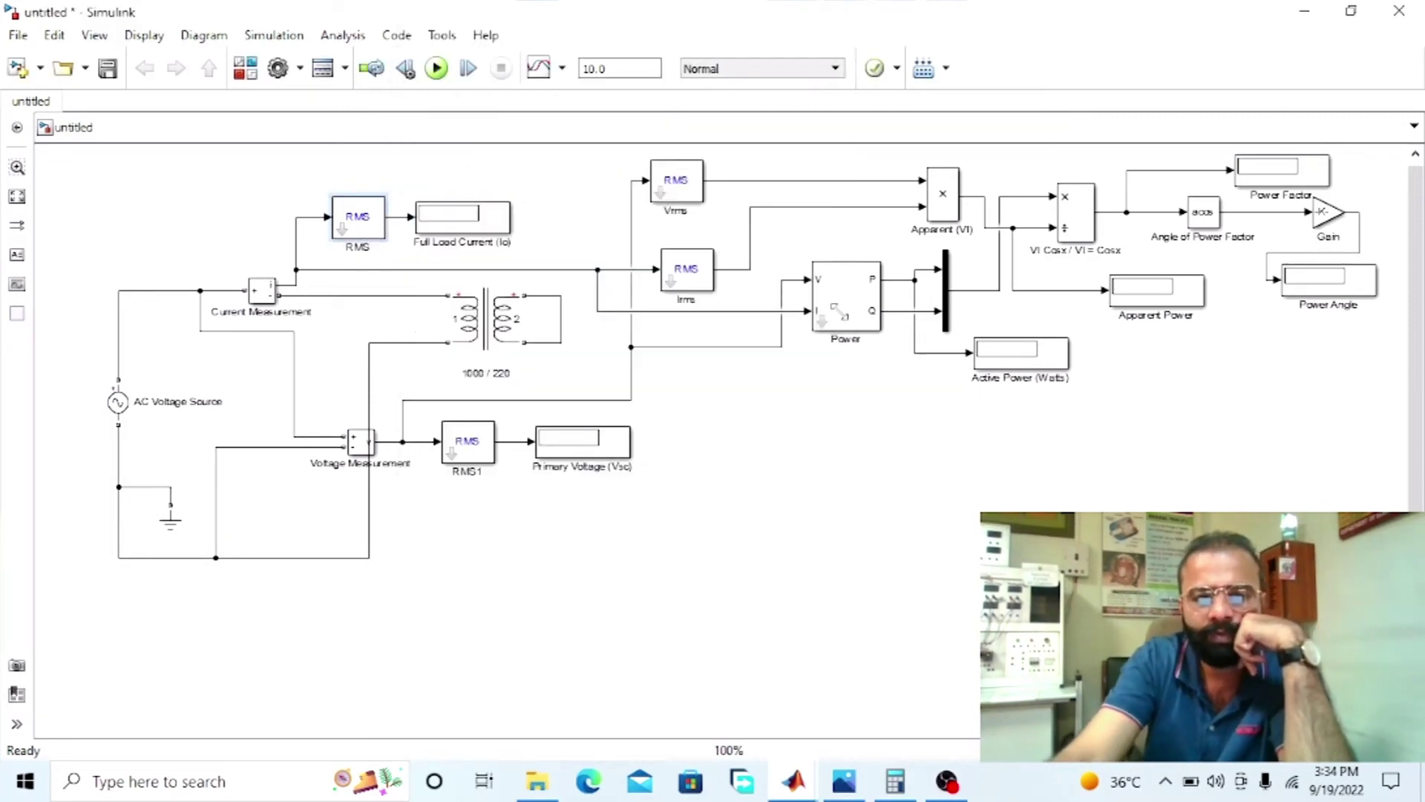
double_click(467, 449)
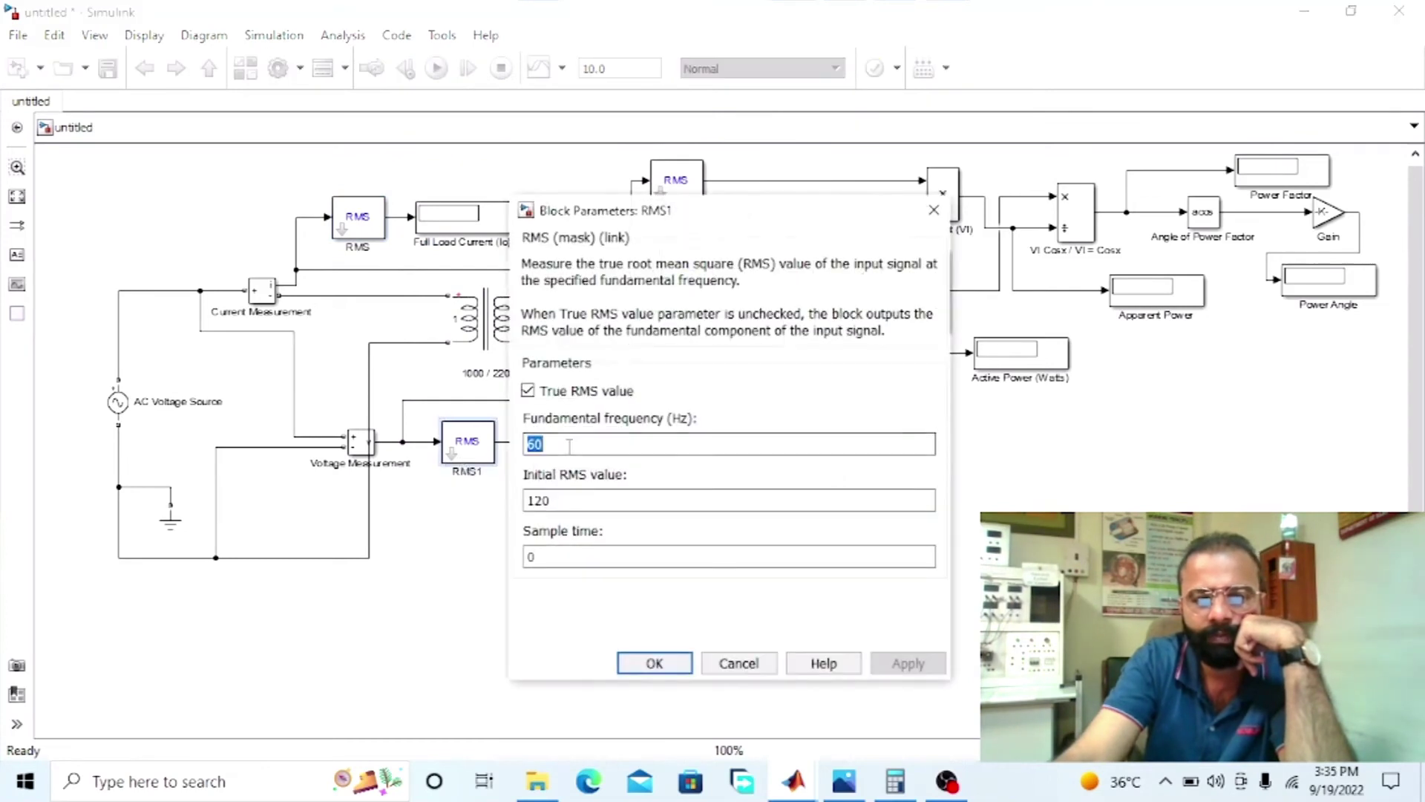
type("50")
key("Return")
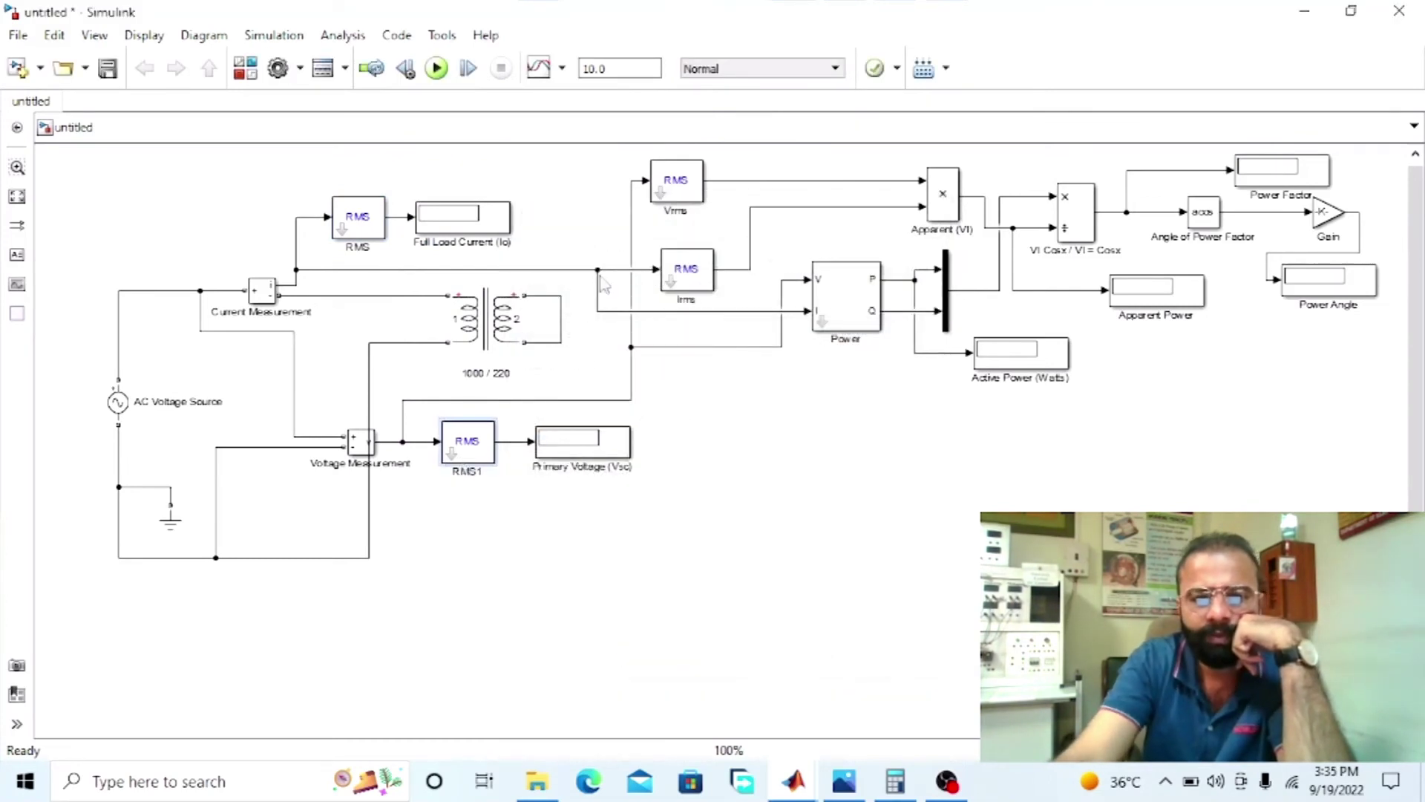
Set the fundamental frequency of the Vrms and Irms blocks to 50 Hz.
double_click(671, 181)
key("Tab")
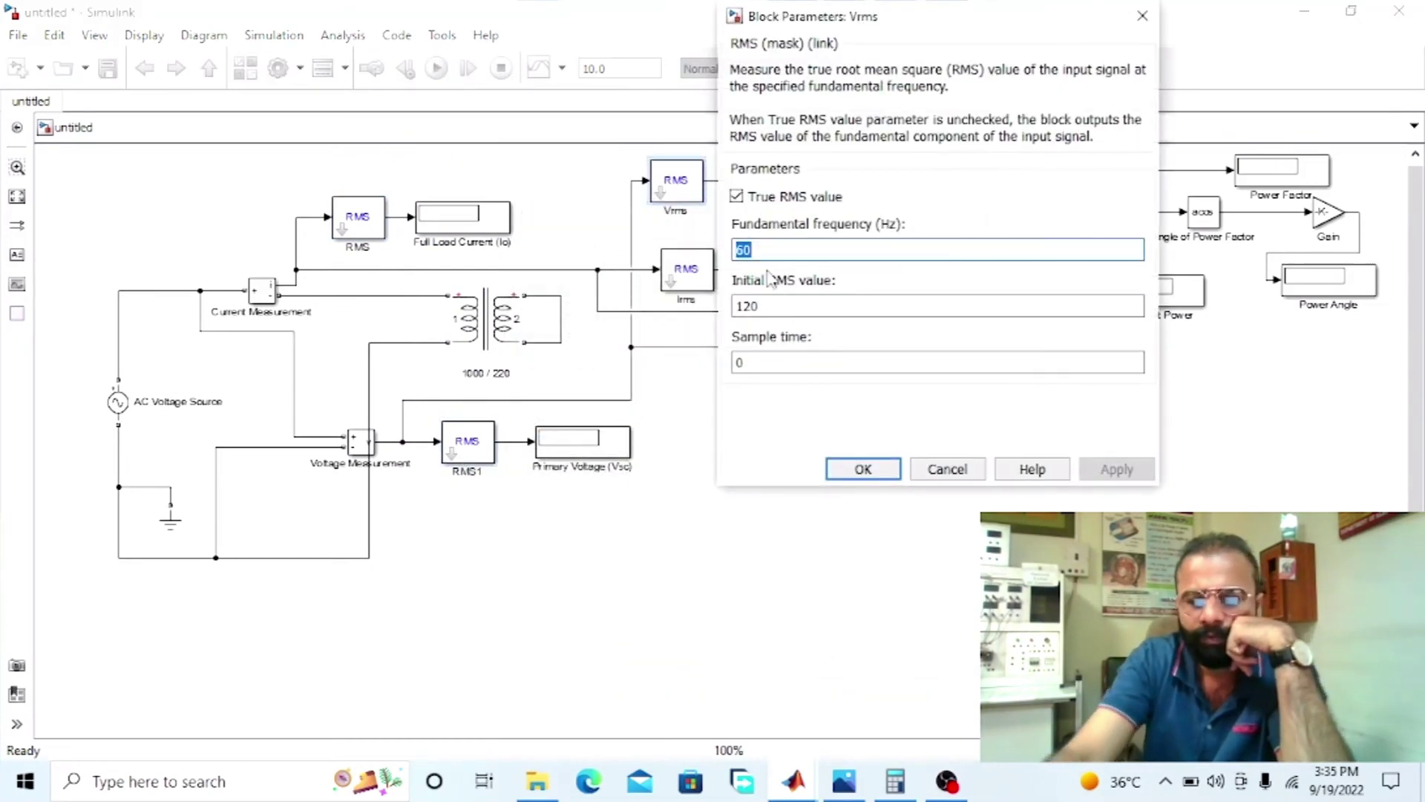
type("50")
key("Return")
left_click(687, 273)
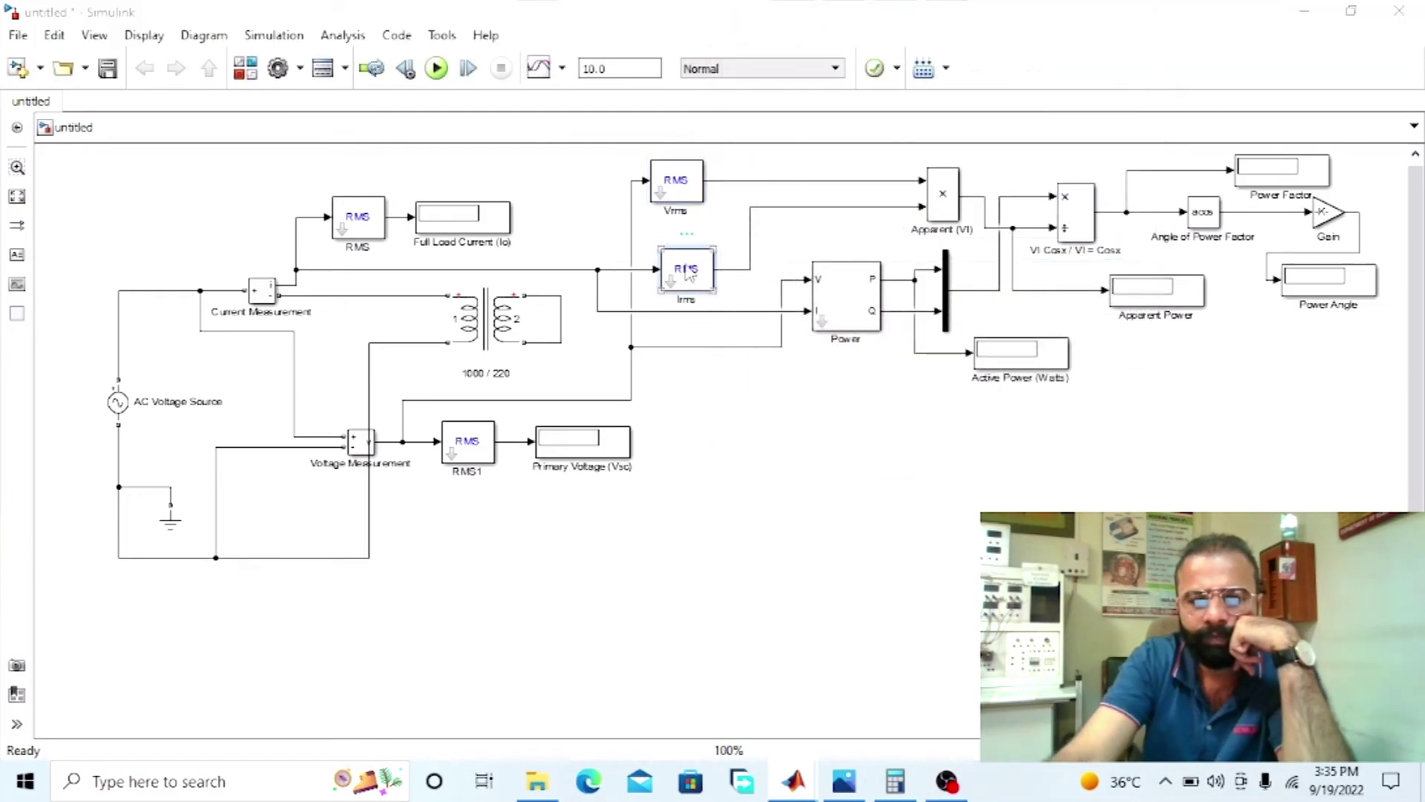
double_click(687, 273)
key("Tab")
type("50")
key("Return")
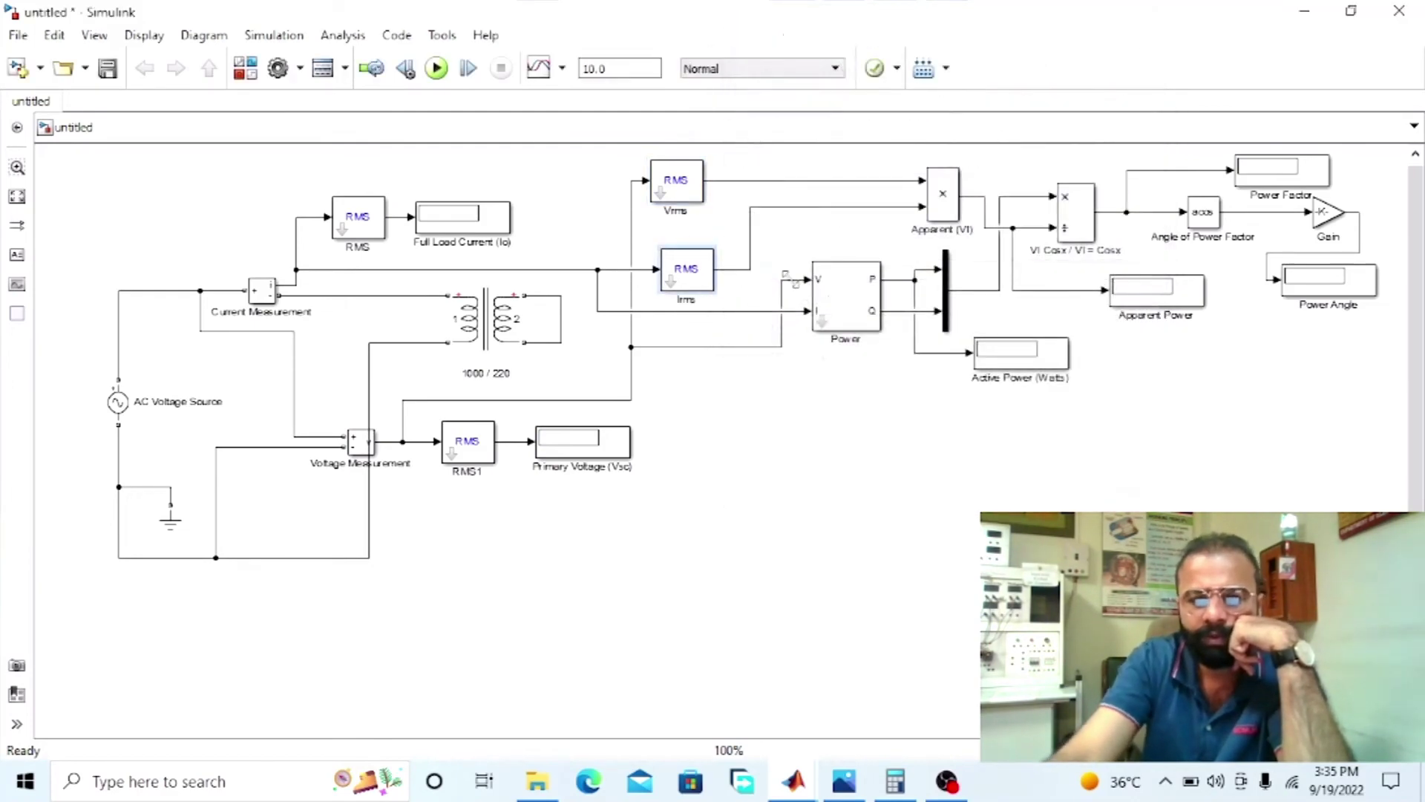
Open the Power block's parameters at the fundamental frequency and confirm them.
double_click(827, 304)
key("Tab")
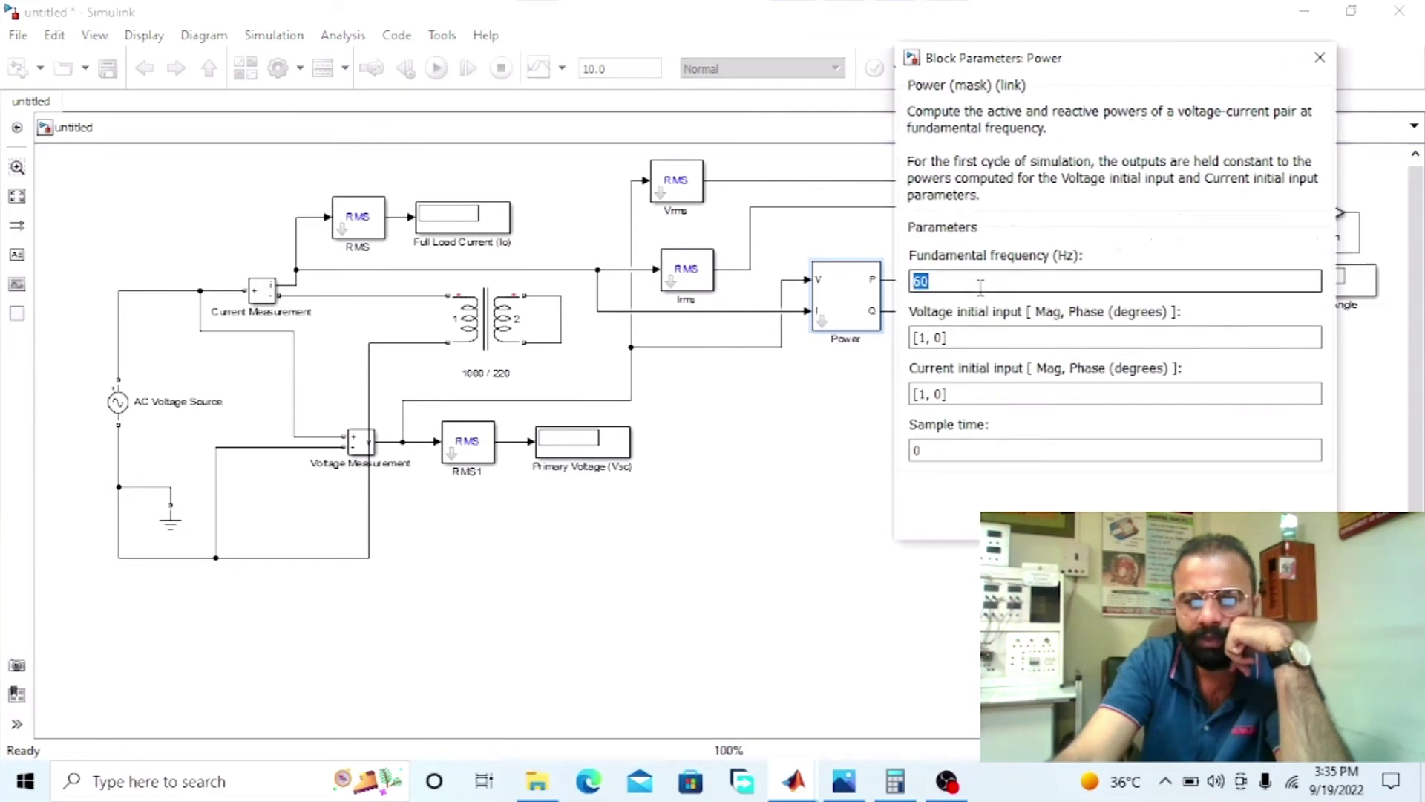
key("Return")
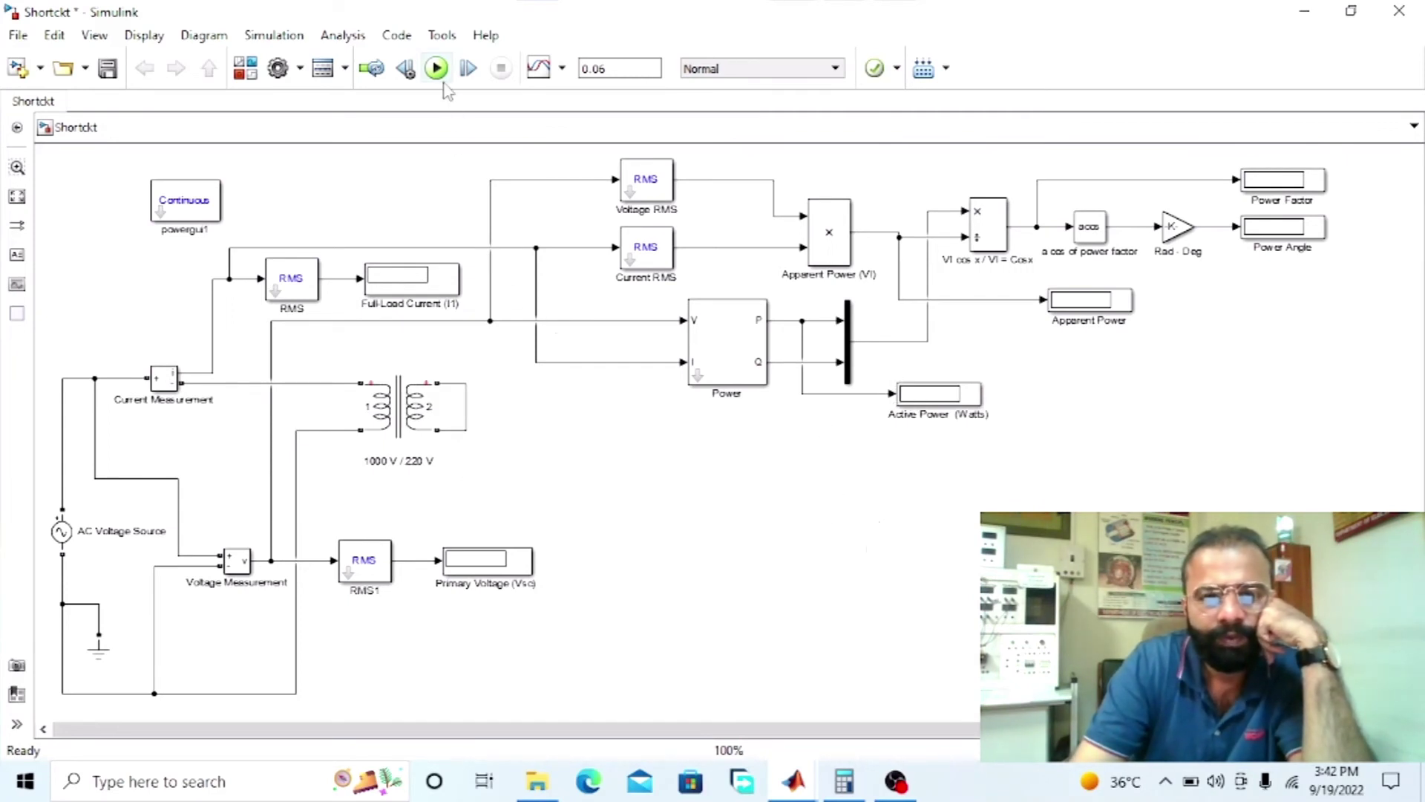
Run the simulation of the Shortckt model.
left_click(438, 69)
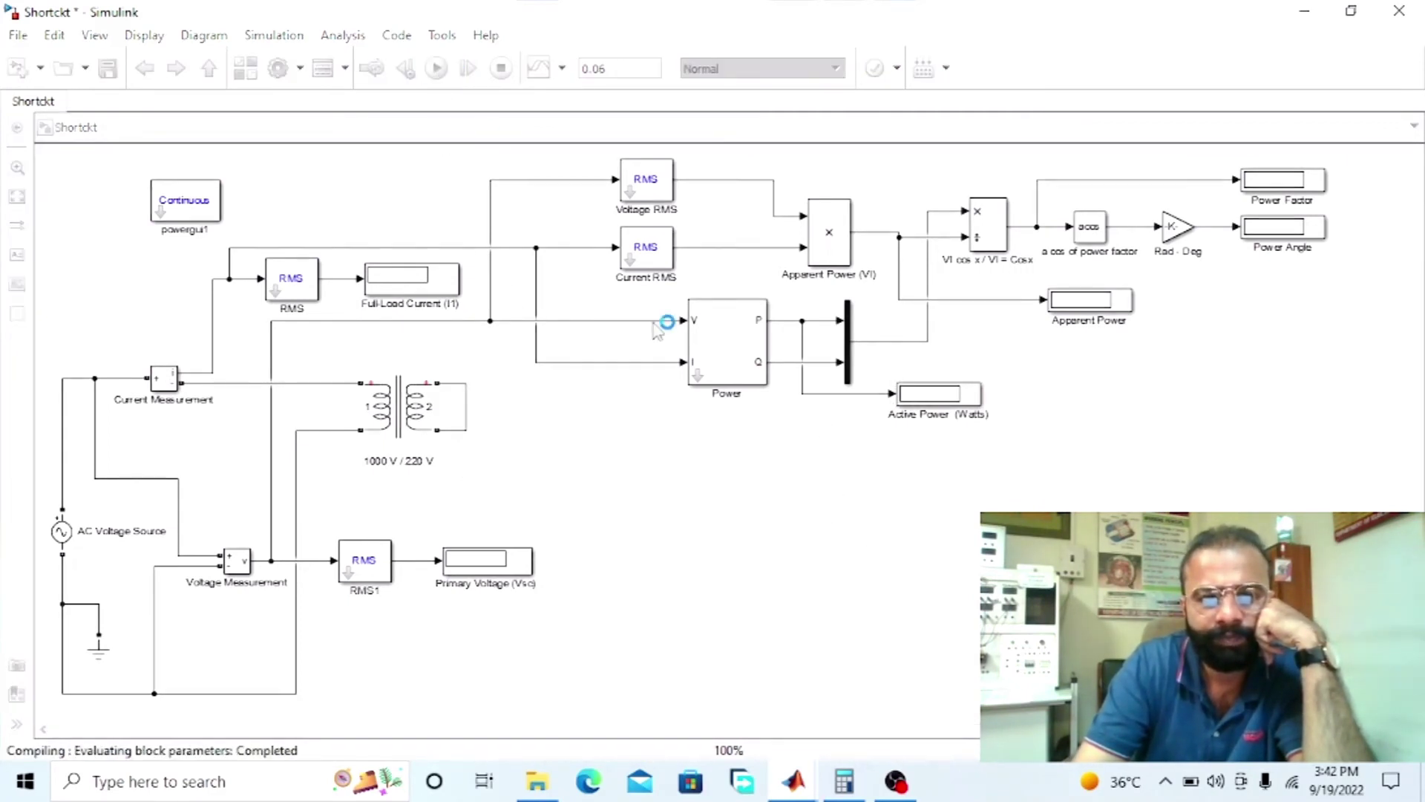
left_click(701, 367)
left_click(757, 473)
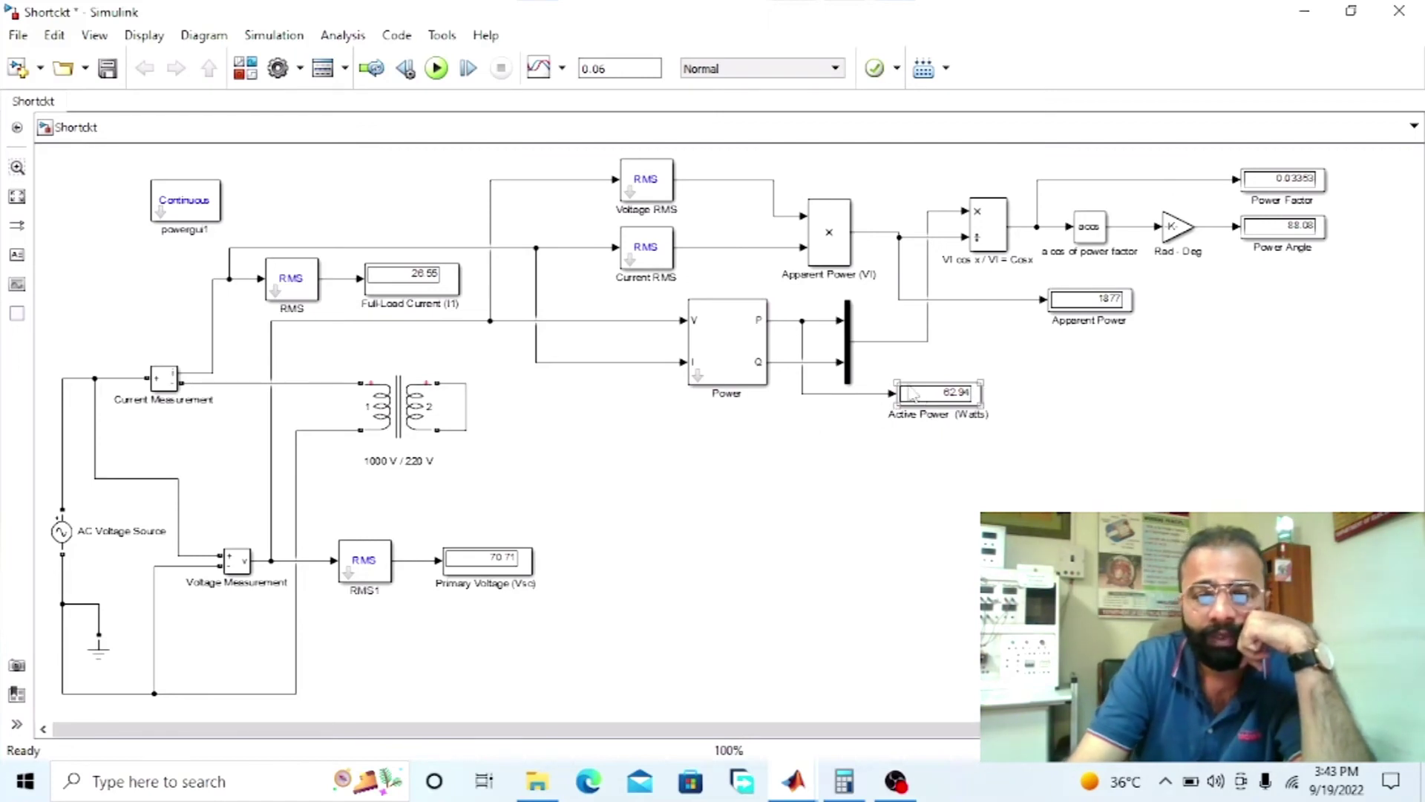
Switch to Calculator and multiply the primary voltage 70.71 by the power factor, entered as 0.033.
left_click(844, 783)
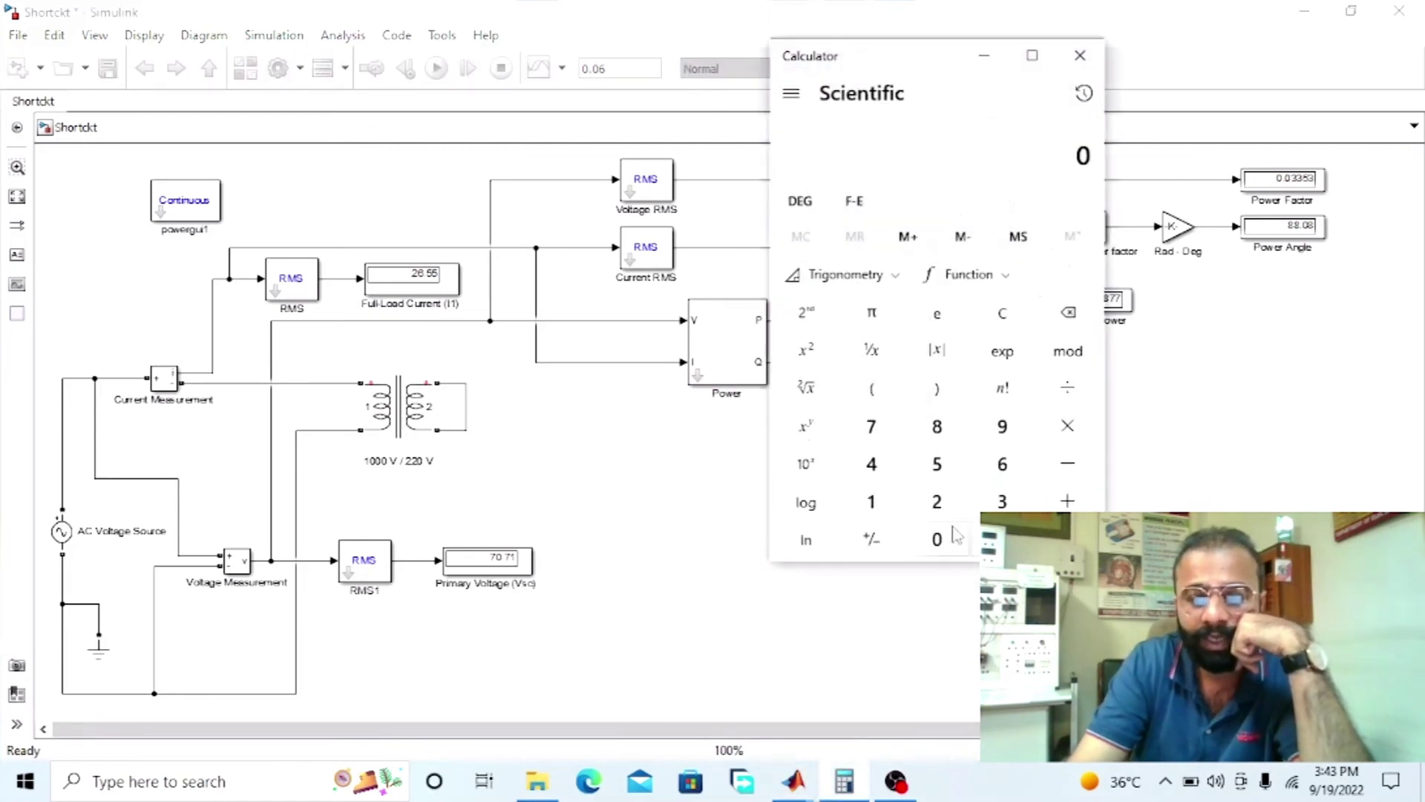
left_click_drag(868, 57, 718, 63)
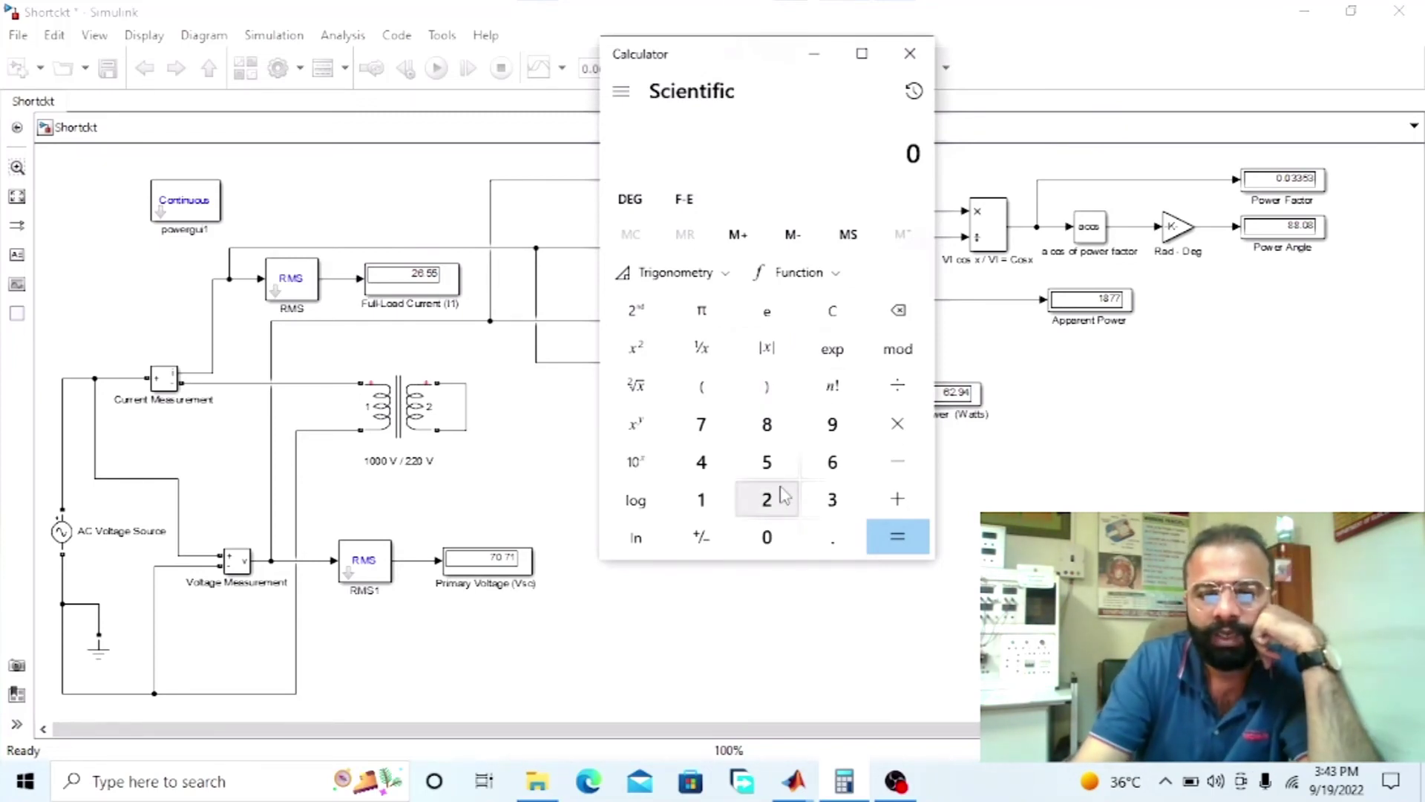
type("70.71")
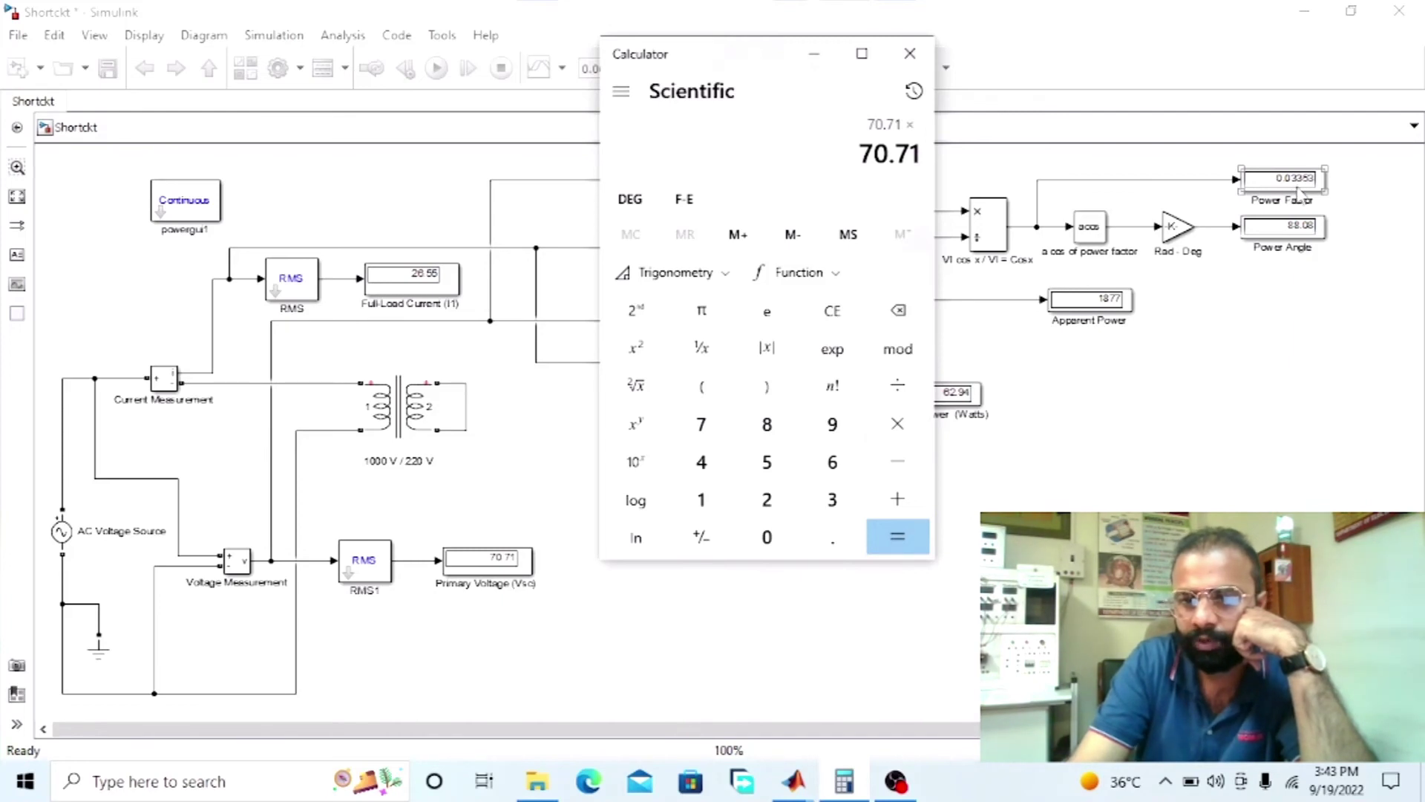
type("0.")
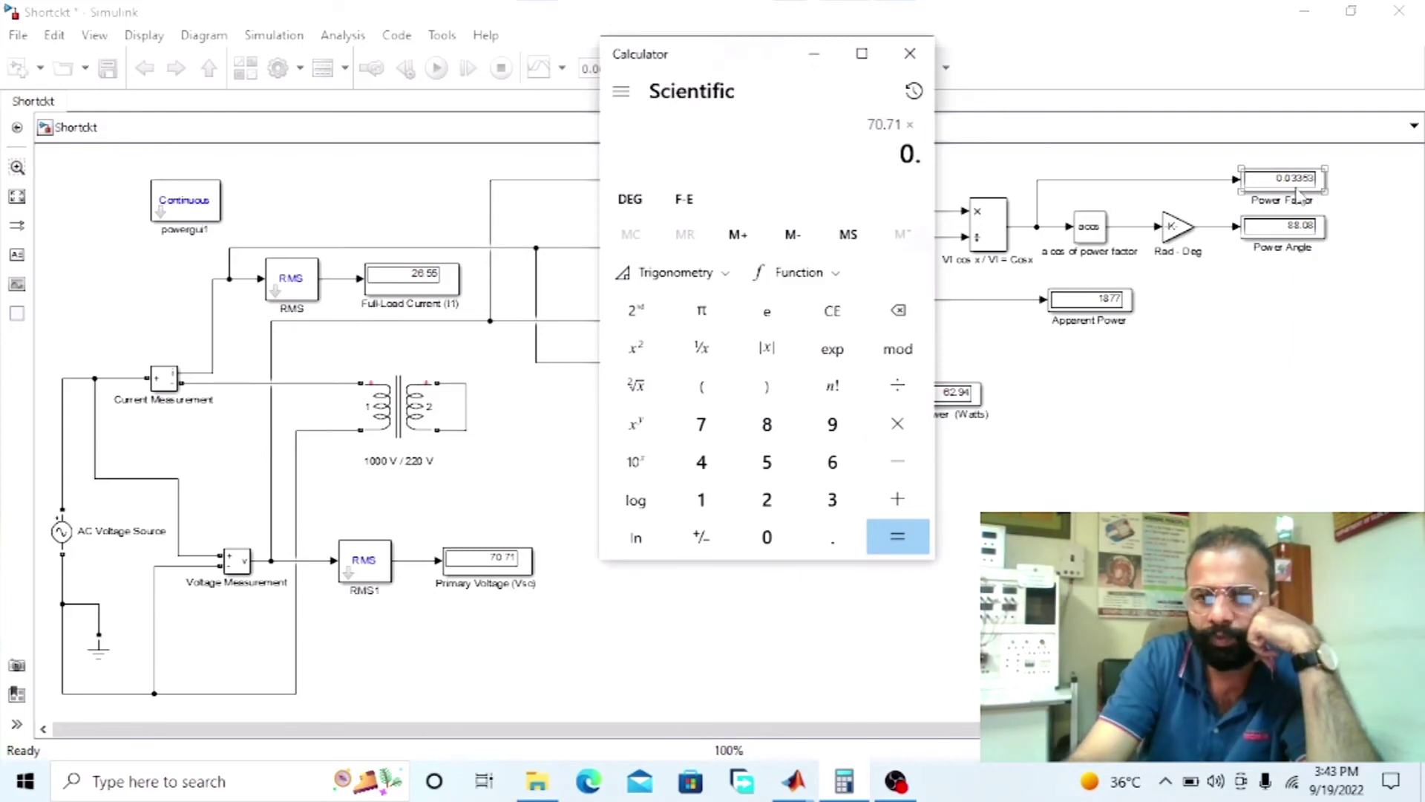
type("033")
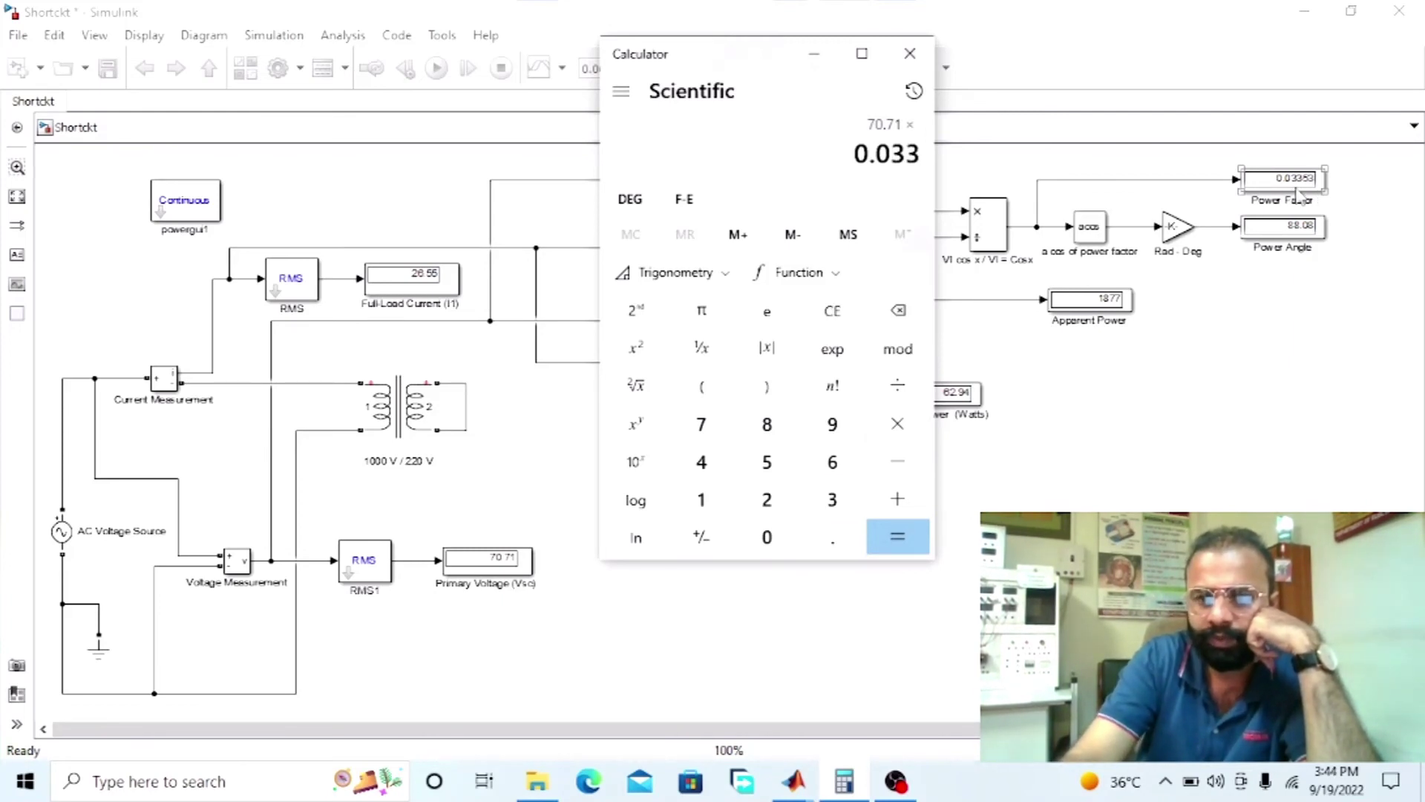
key("Return")
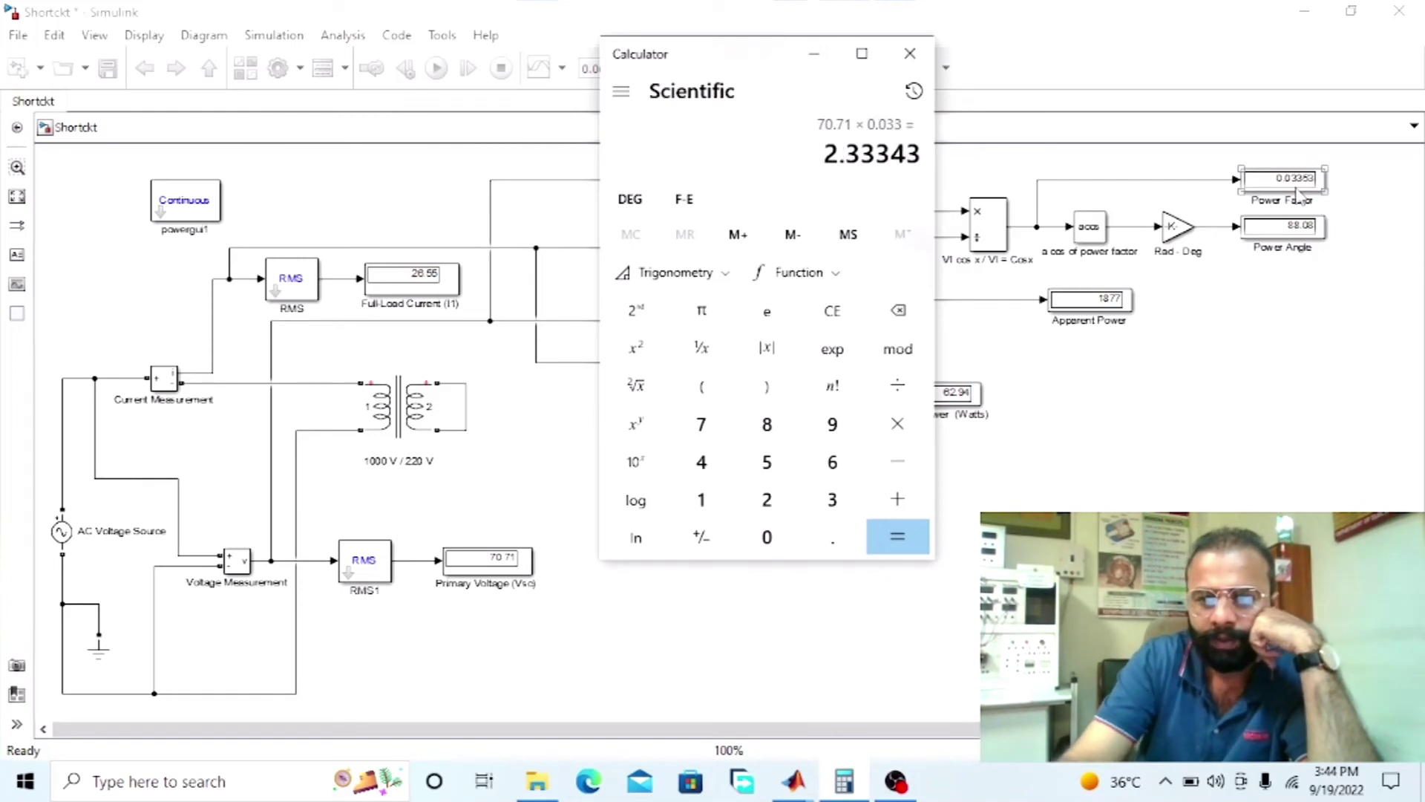
Clear the calculator and divide the active power 62.94 by 2.33 to check the full-load current.
left_click(839, 310)
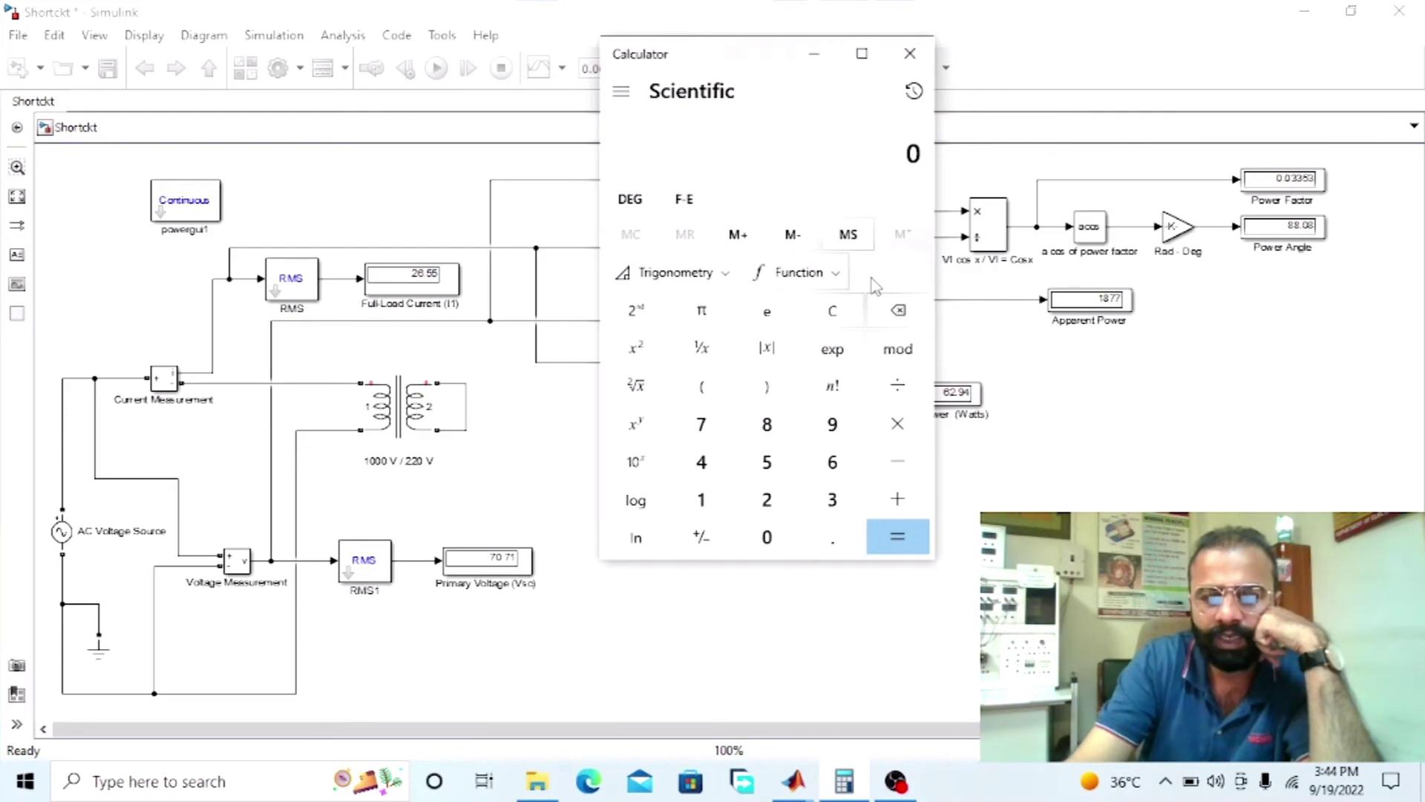
left_click_drag(760, 64, 625, 55)
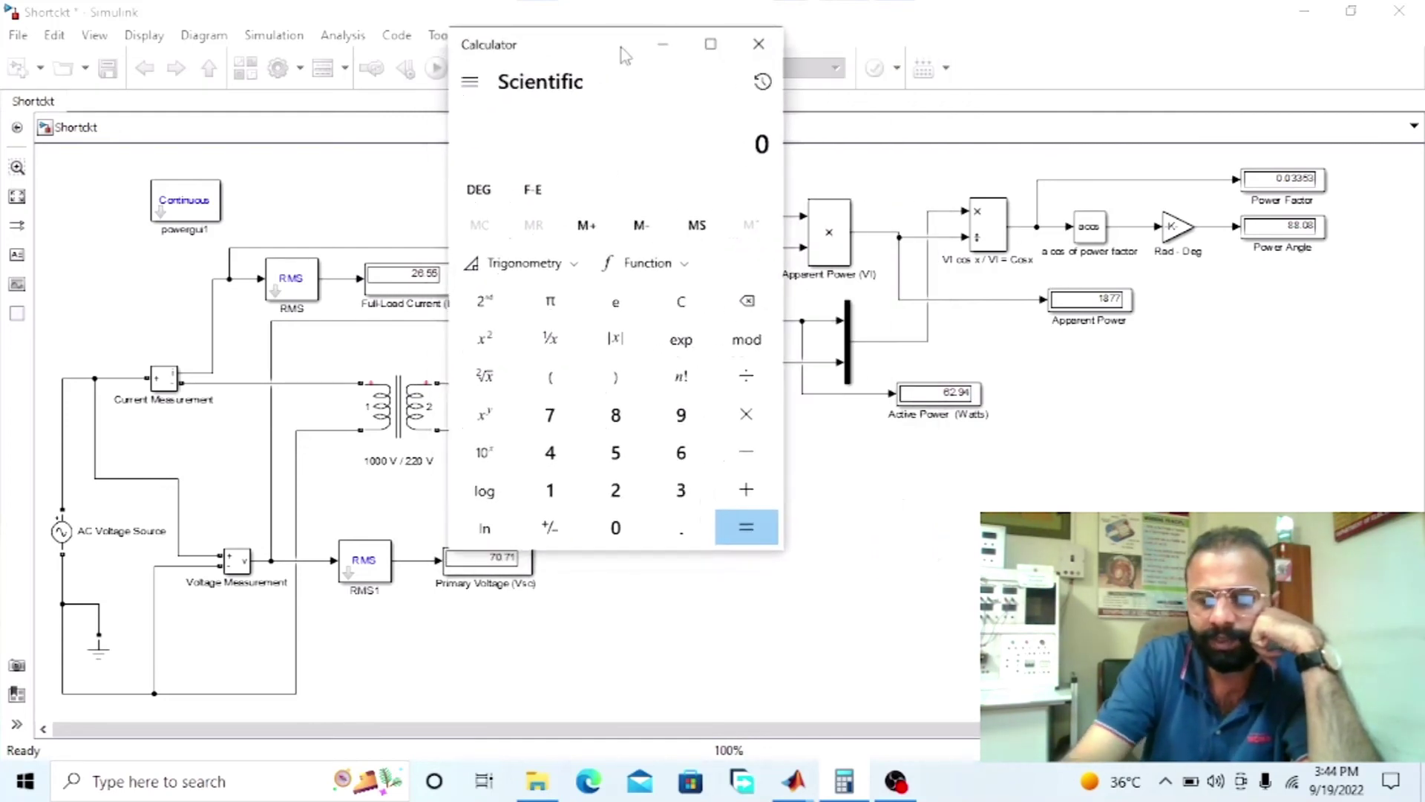
type("62.94")
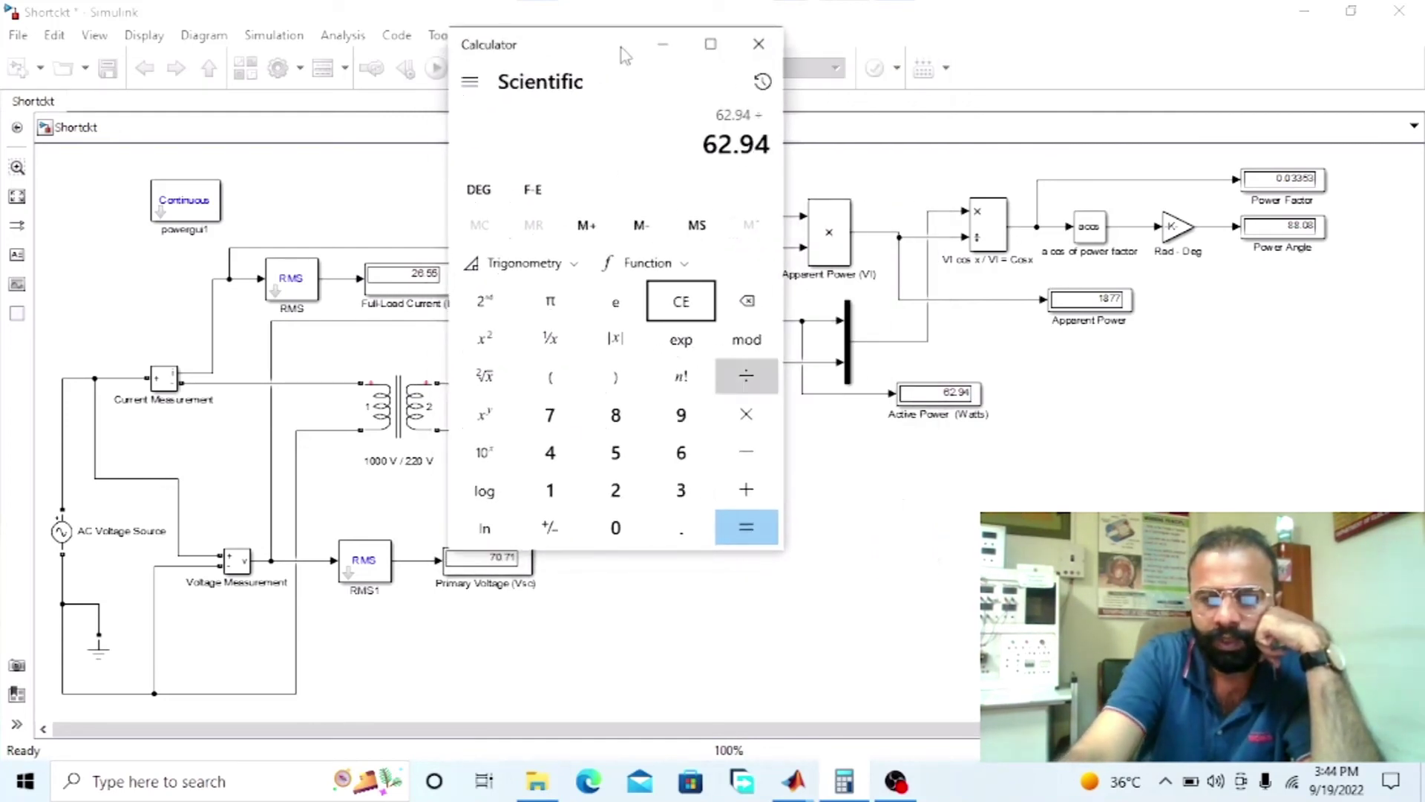
type("/2.33")
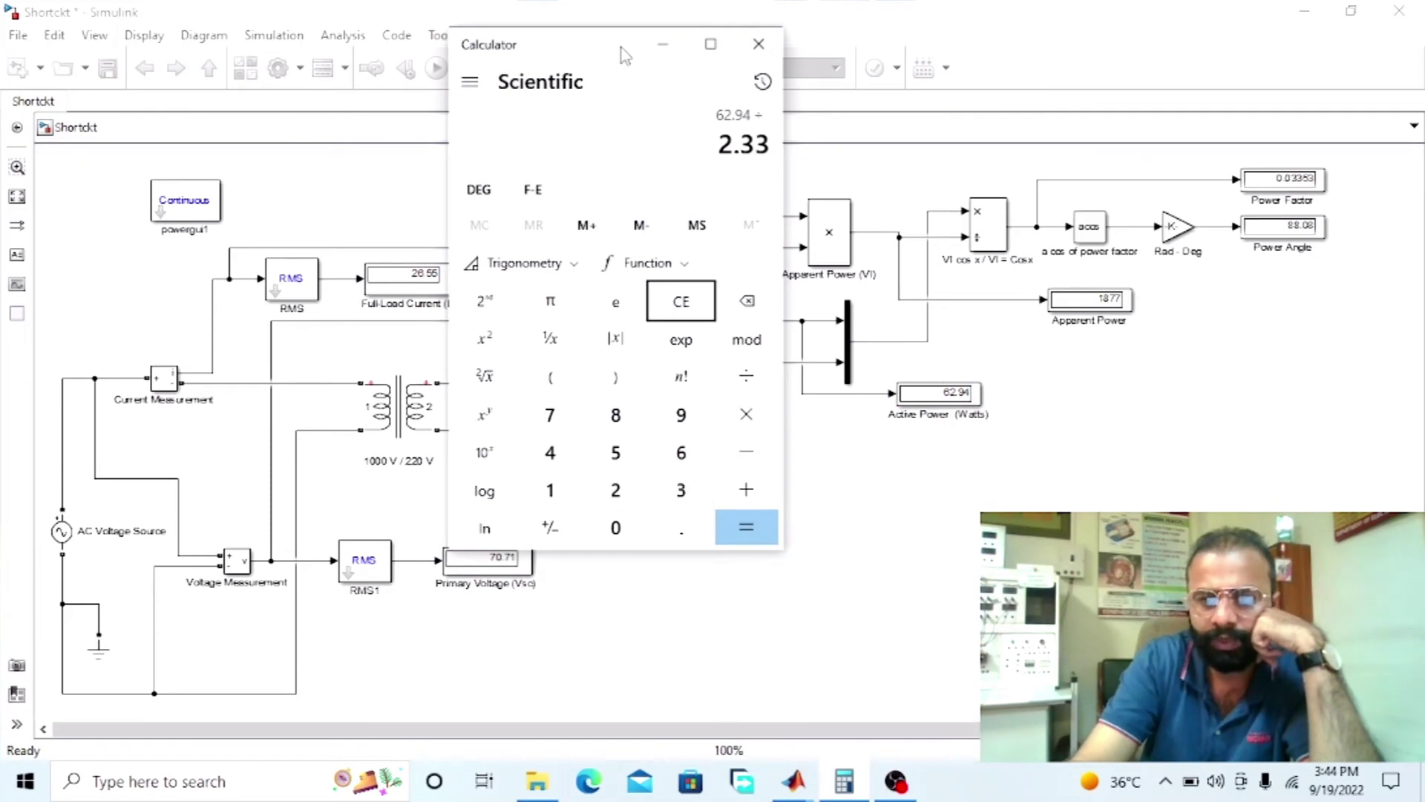
key("Return")
left_click_drag(572, 44, 749, 50)
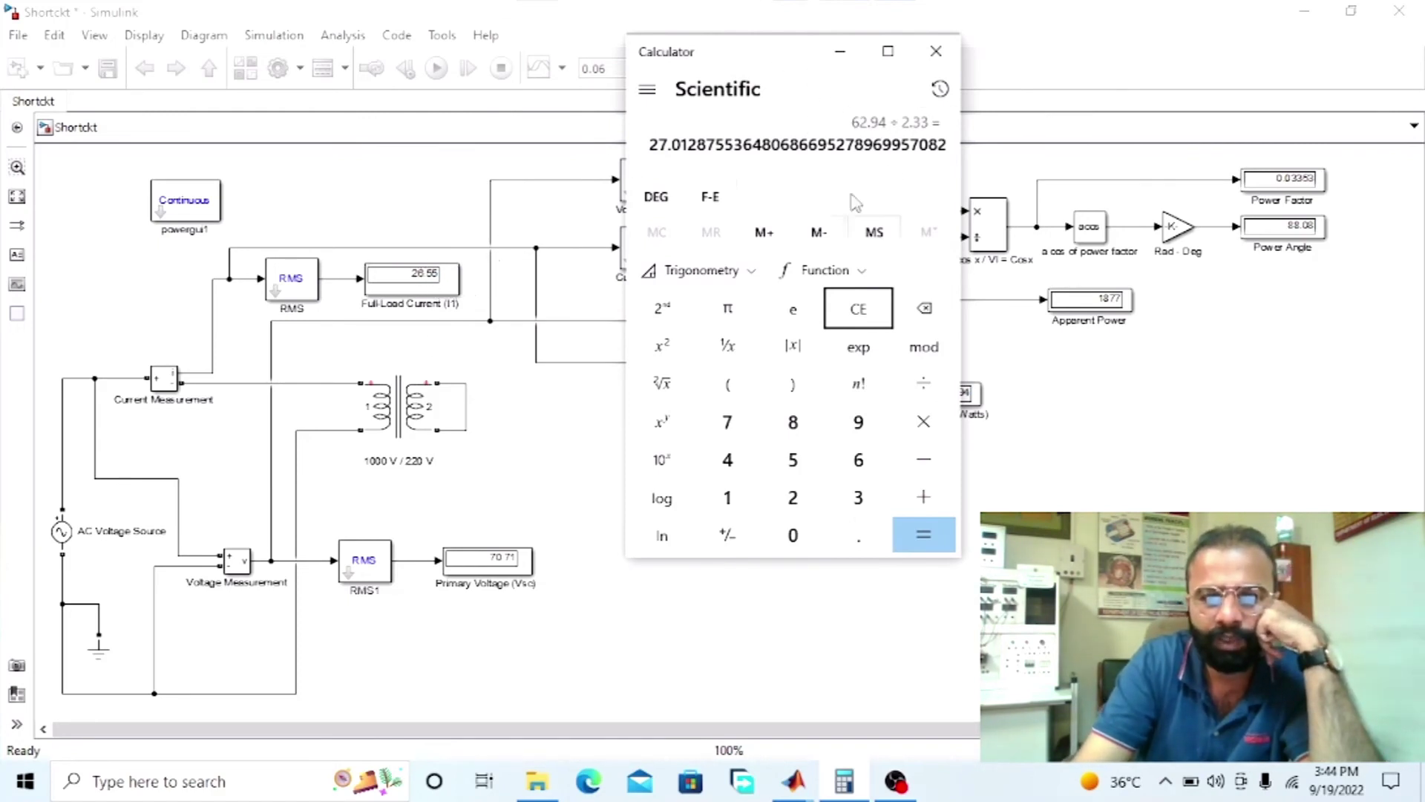
Divide the active power 62.94 by the apparent power 1877 to check the power factor, and put the cleared calculator away.
left_click(858, 313)
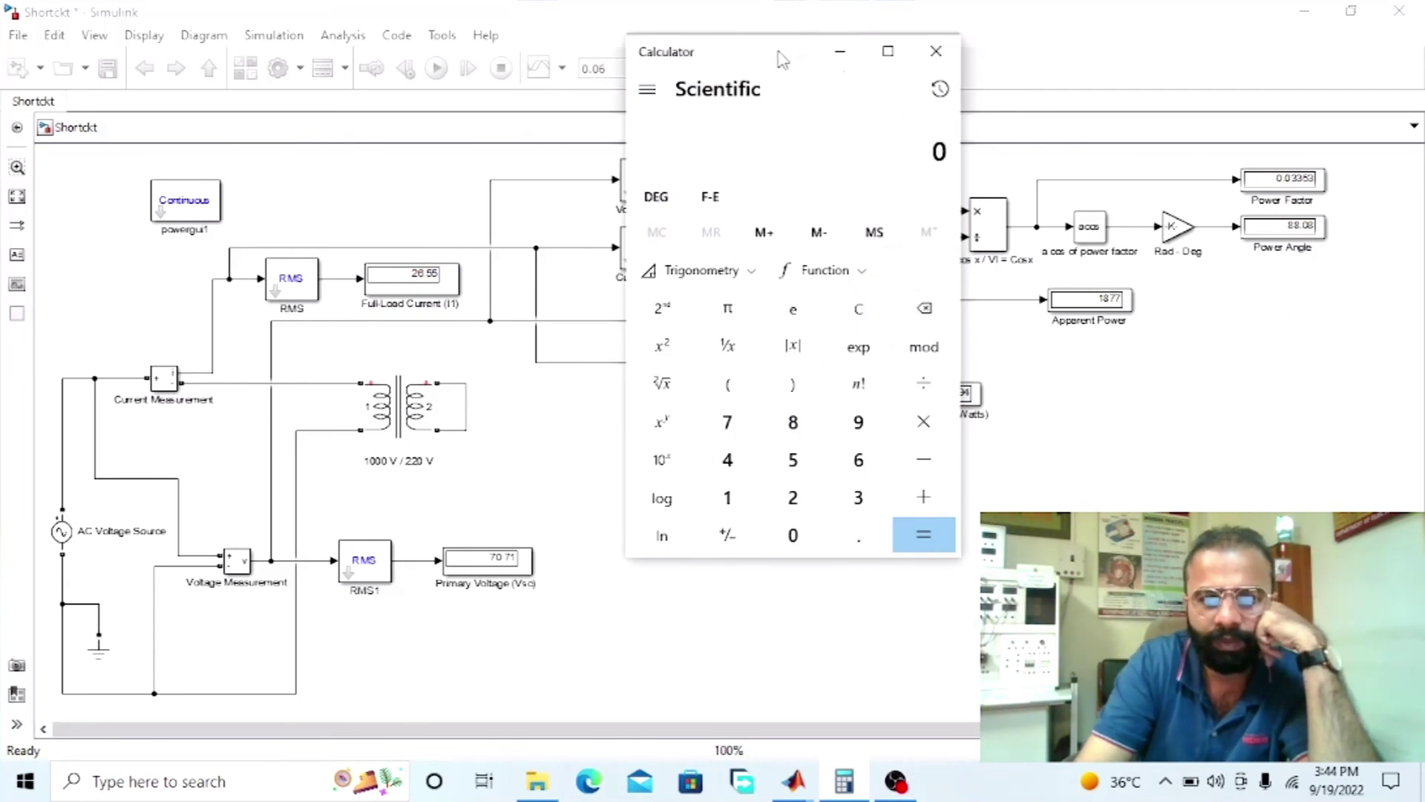
left_click_drag(784, 60, 580, 67)
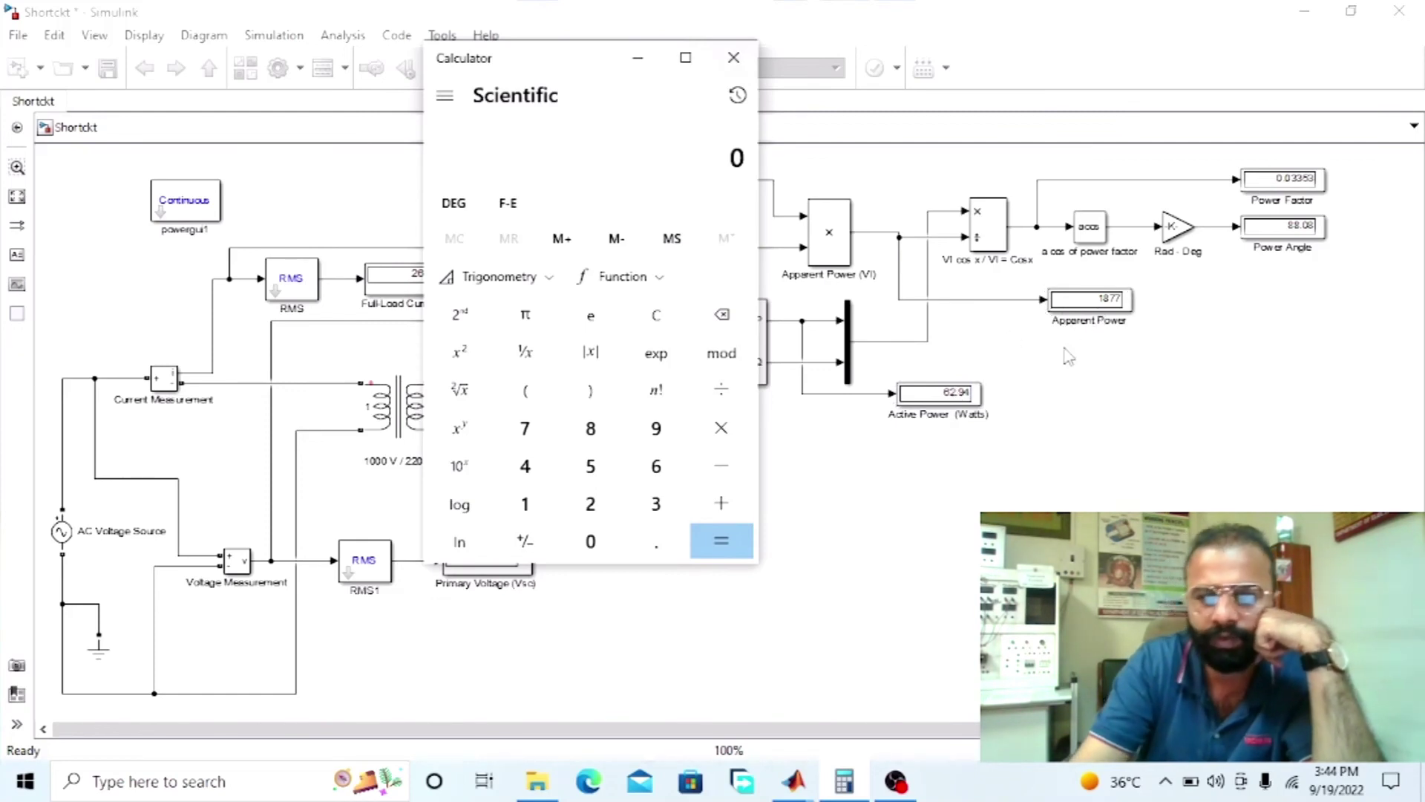
type("6")
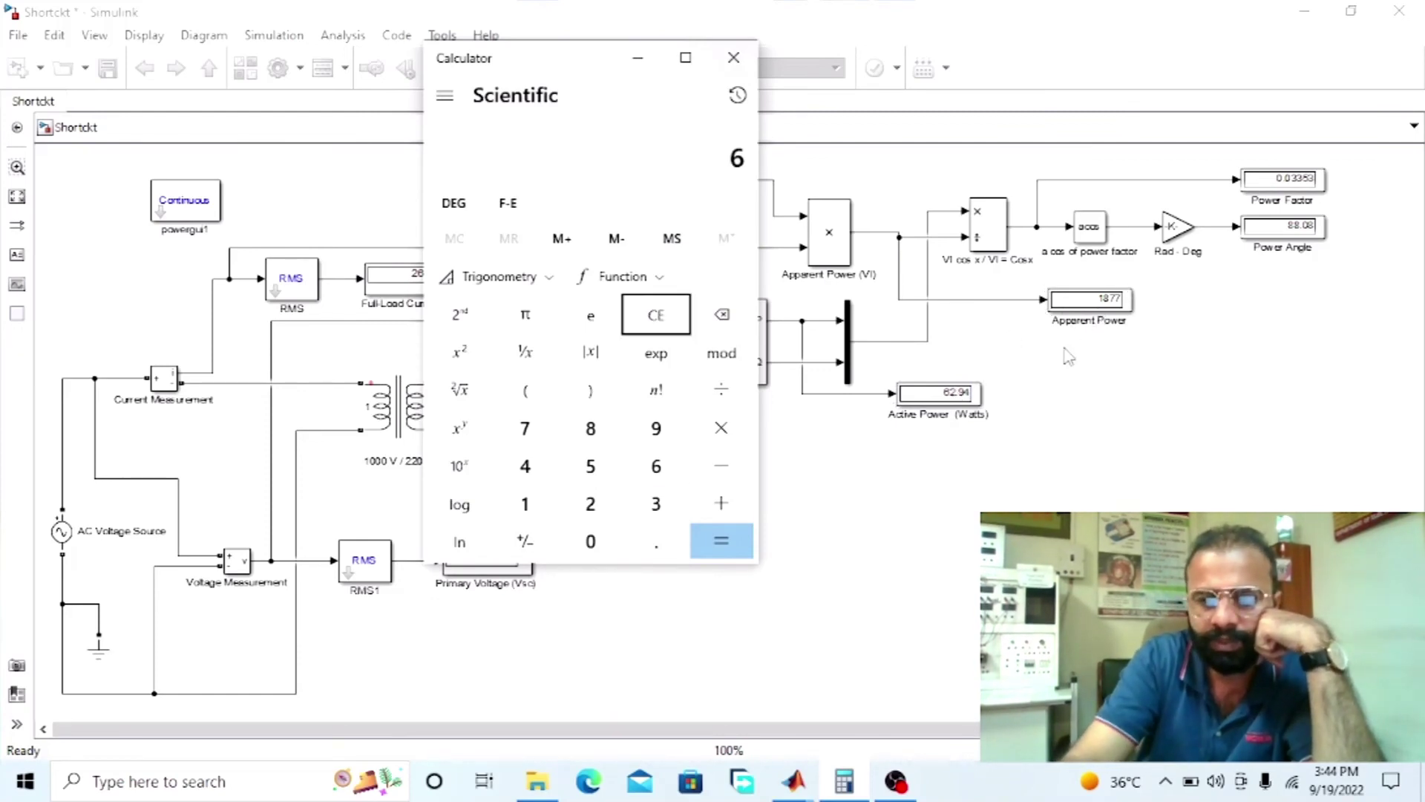
type("2.94")
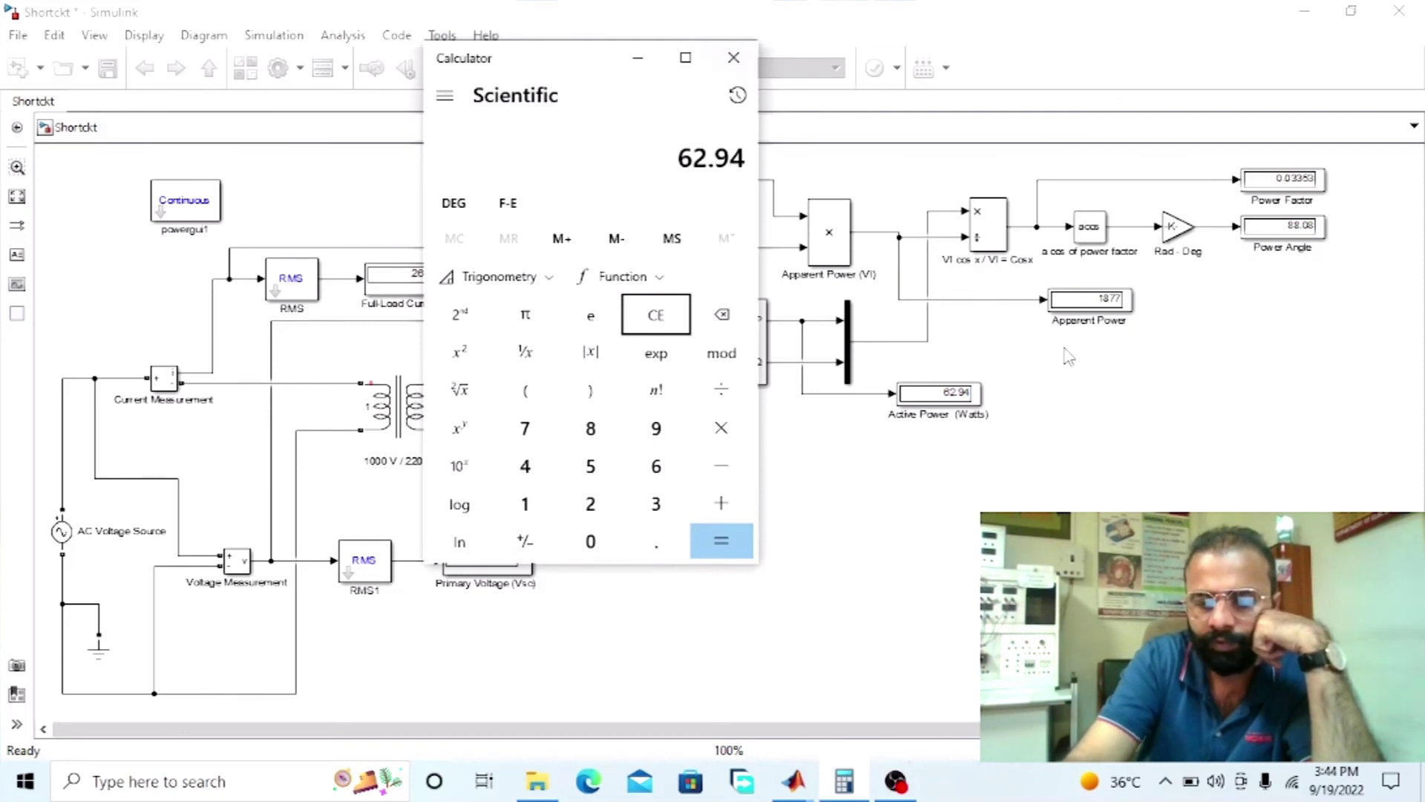
key("slash")
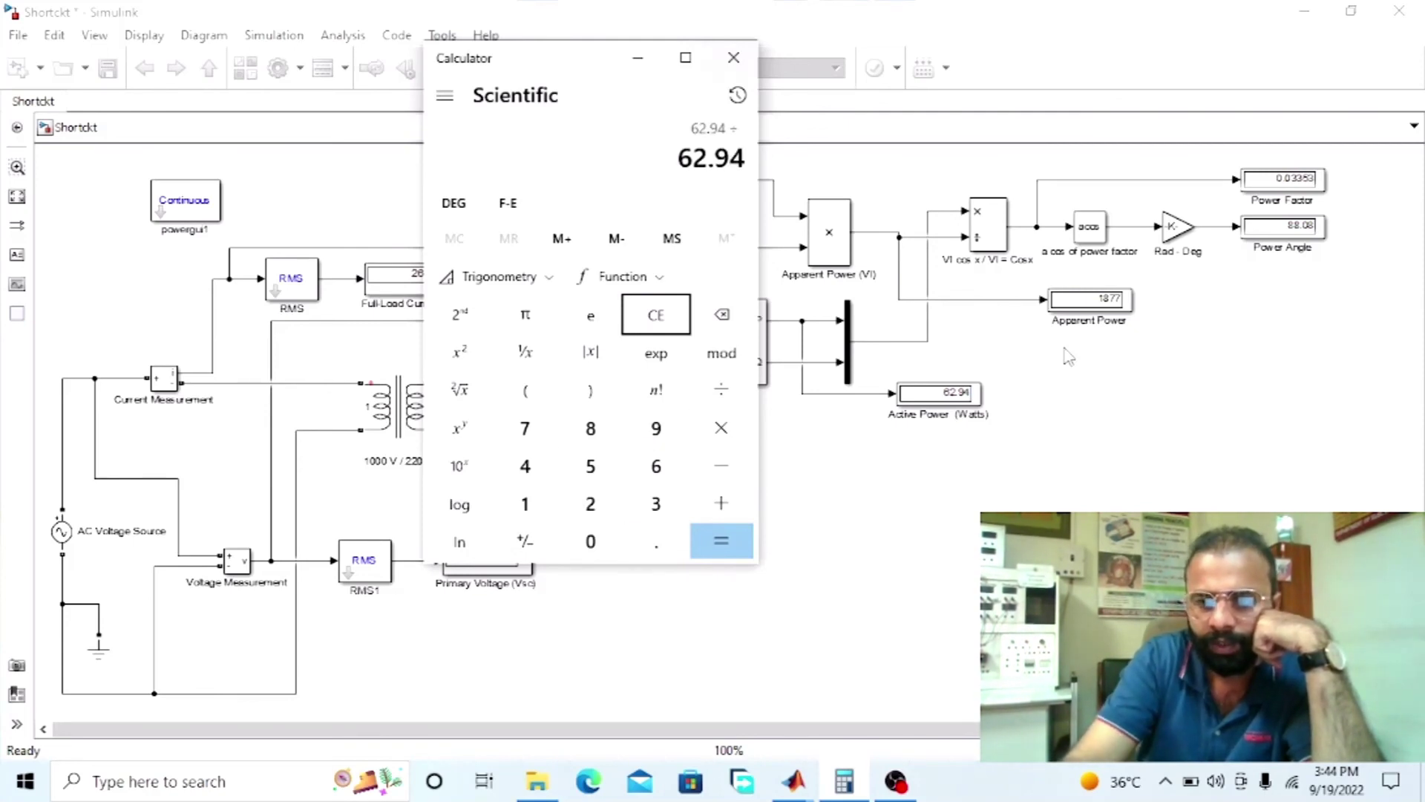
type("1")
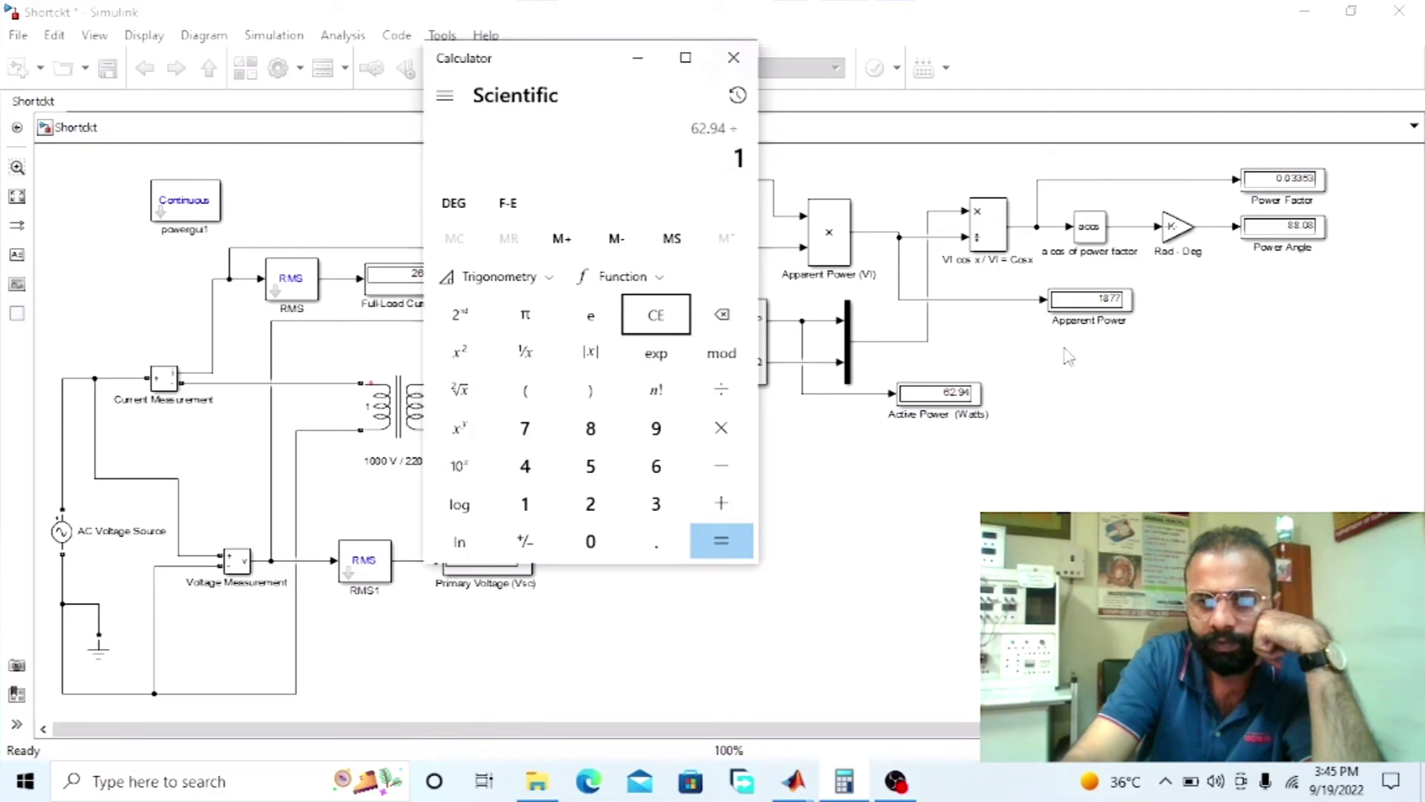
type(",877")
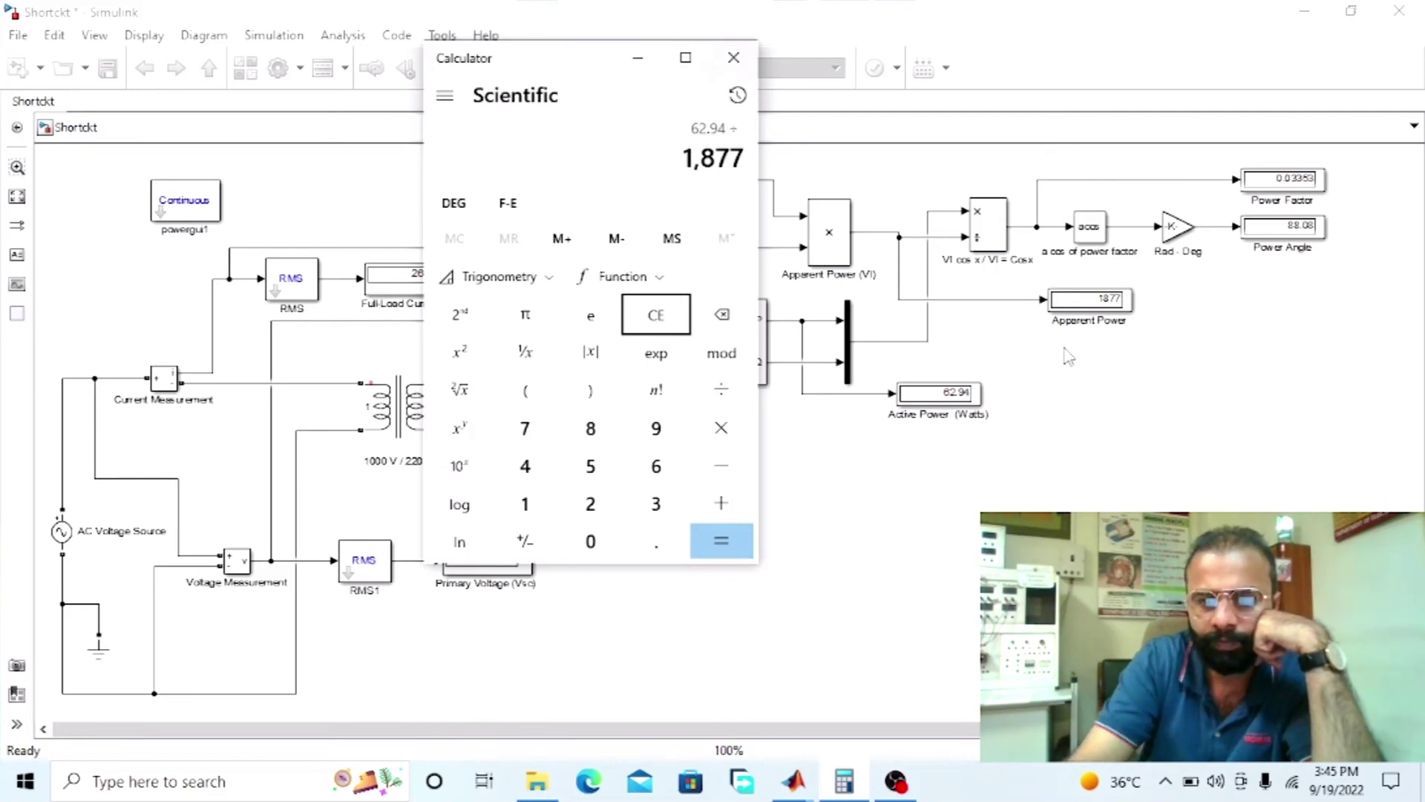
key("Return")
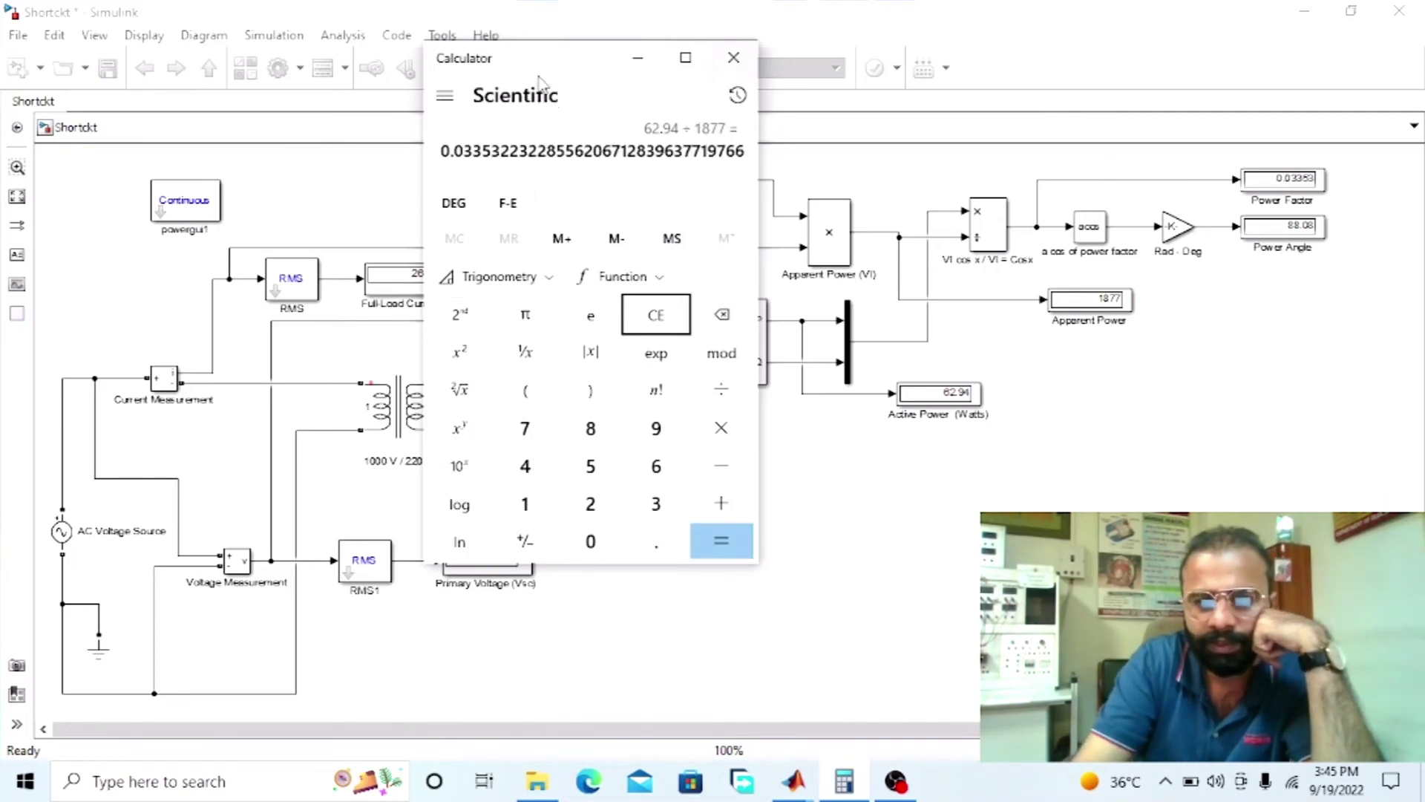
left_click(659, 315)
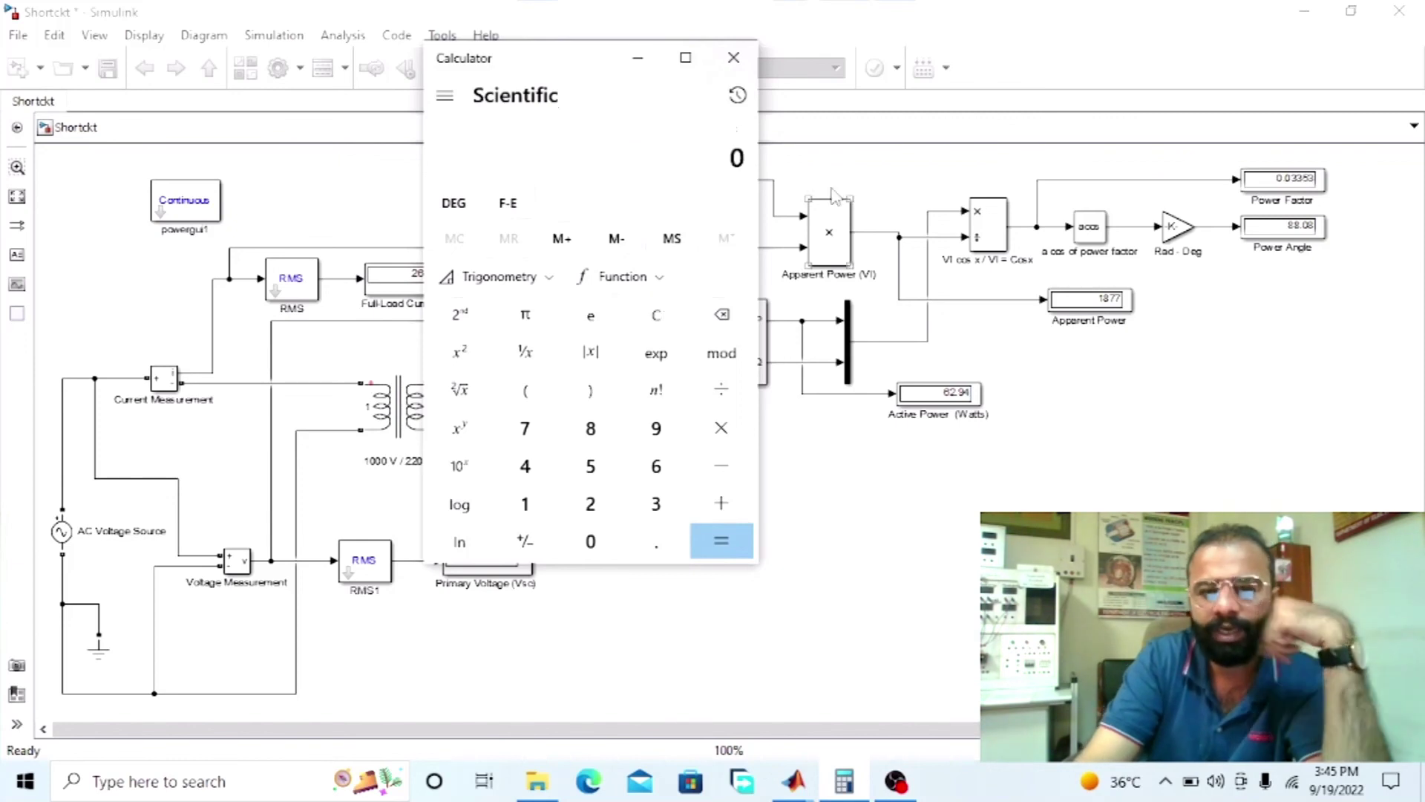
left_click(637, 58)
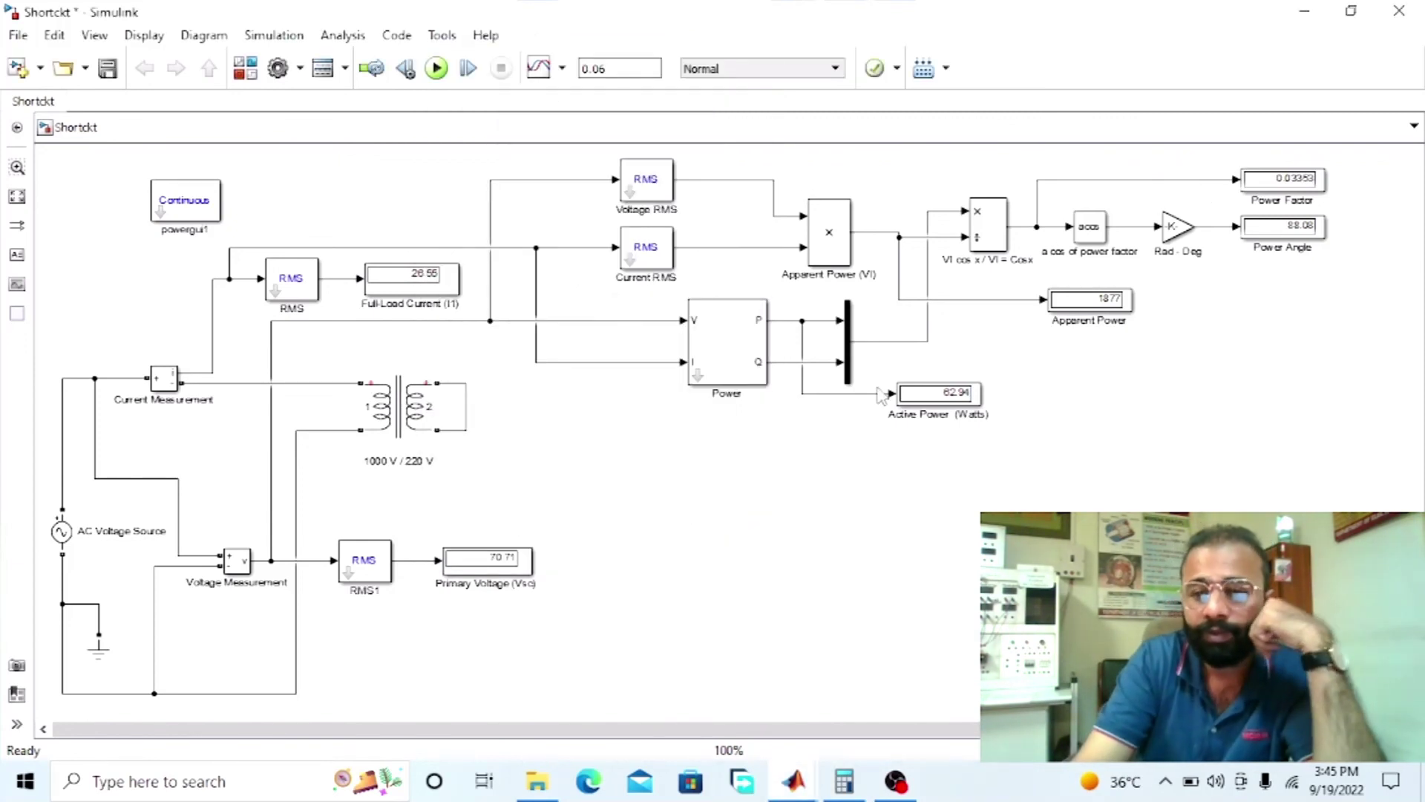
left_click(981, 417)
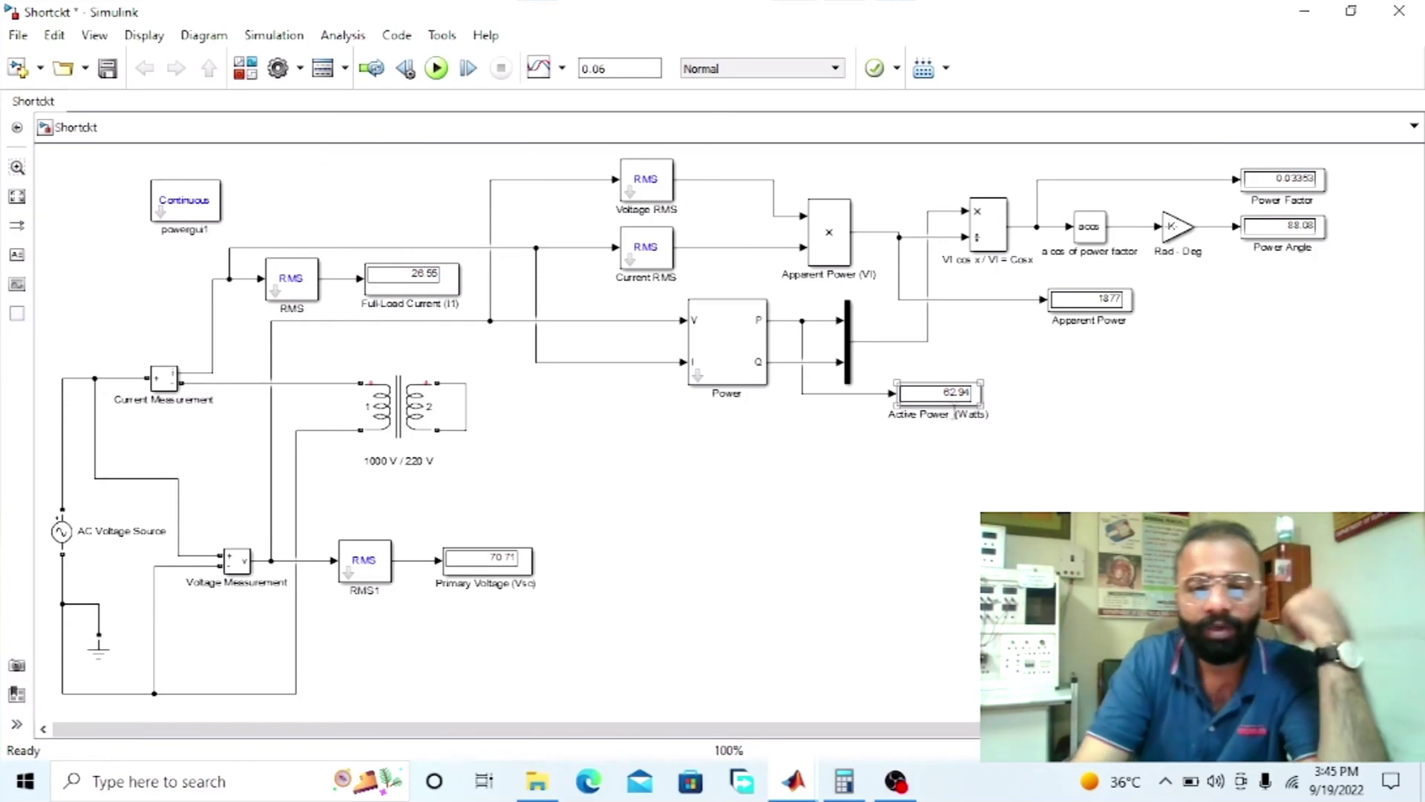
left_click(816, 194)
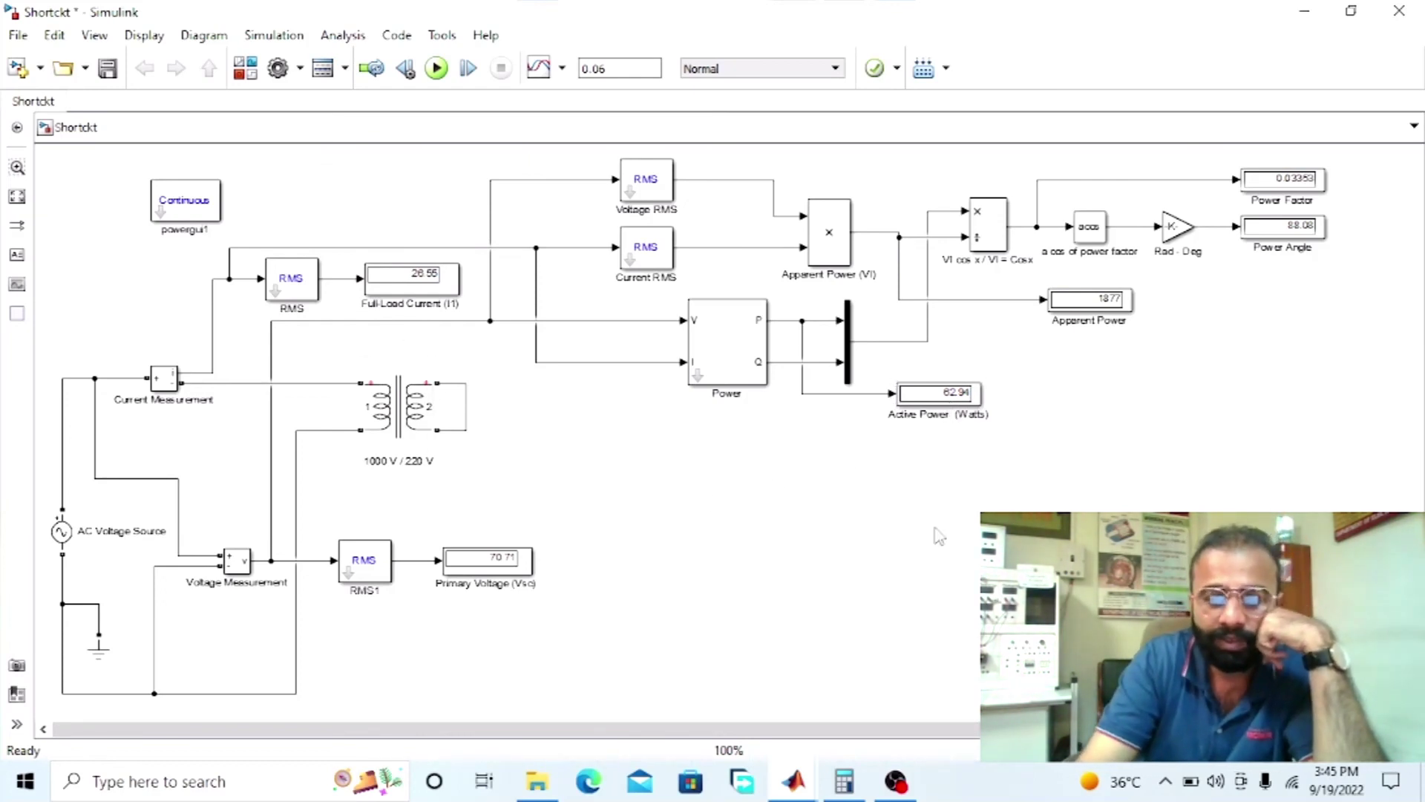
left_click(753, 353)
left_click(644, 347)
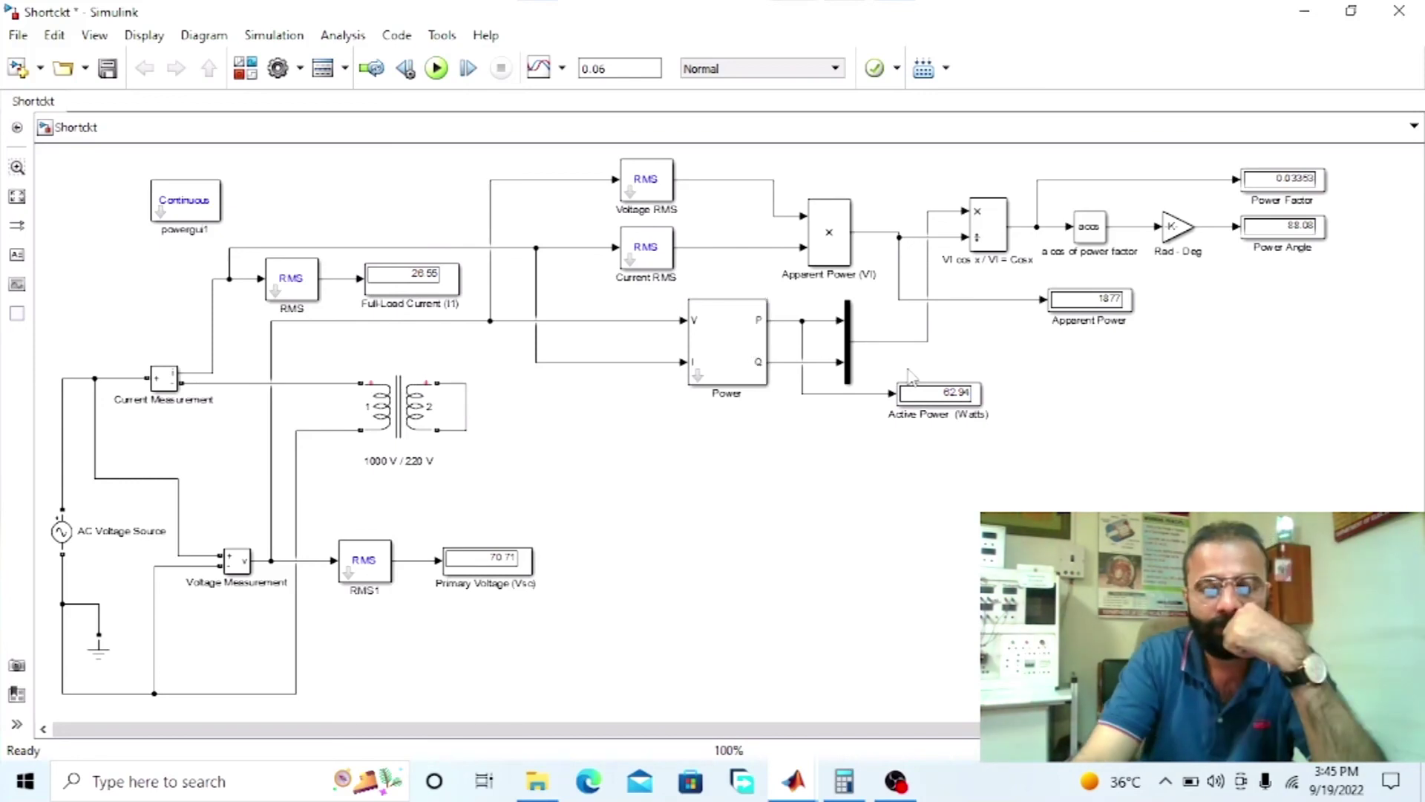